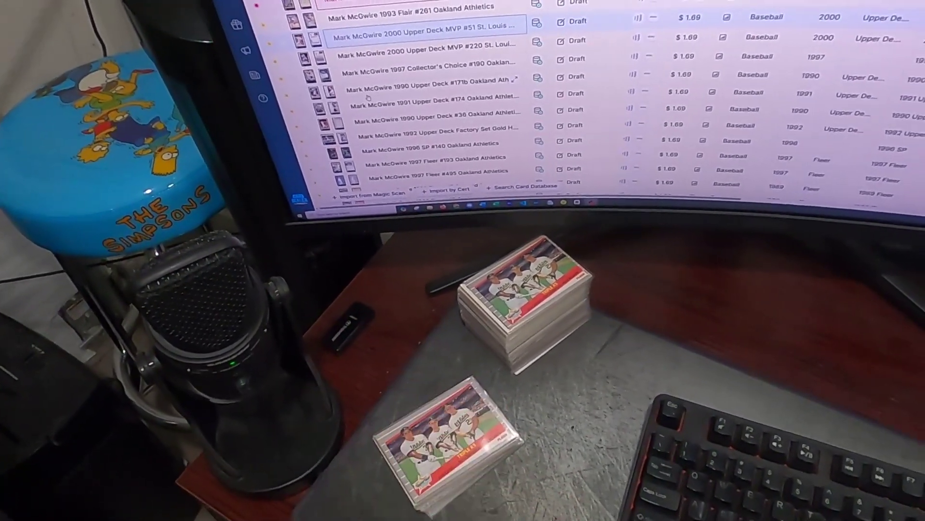
Review the McGwire batch's card list, checking titles, sets, names and entries flagged in red.
{"action": "scroll", "coordinate": [382, 88], "scroll_direction": "down", "scroll_amount": 10}
{"action": "scroll", "coordinate": [391, 120], "scroll_direction": "up", "scroll_amount": 5}
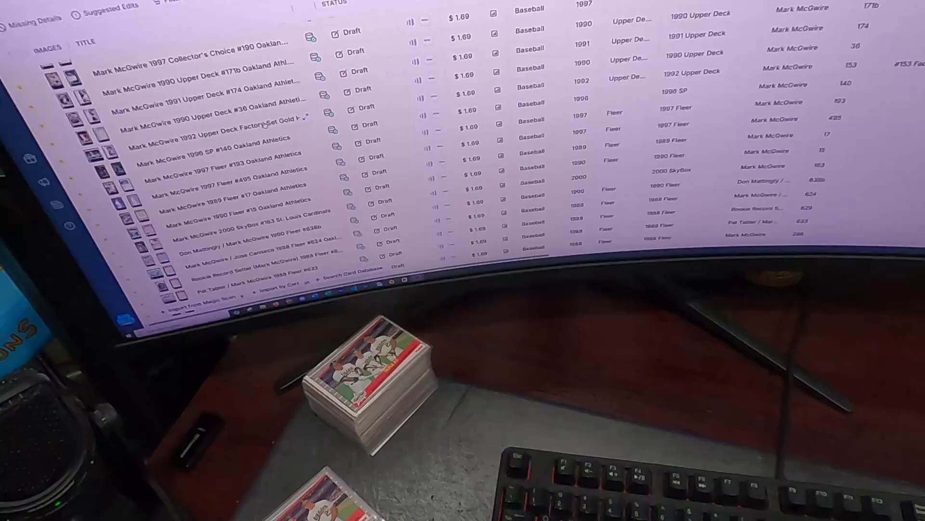
{"action": "scroll", "coordinate": [321, 117], "scroll_direction": "up", "scroll_amount": 3}
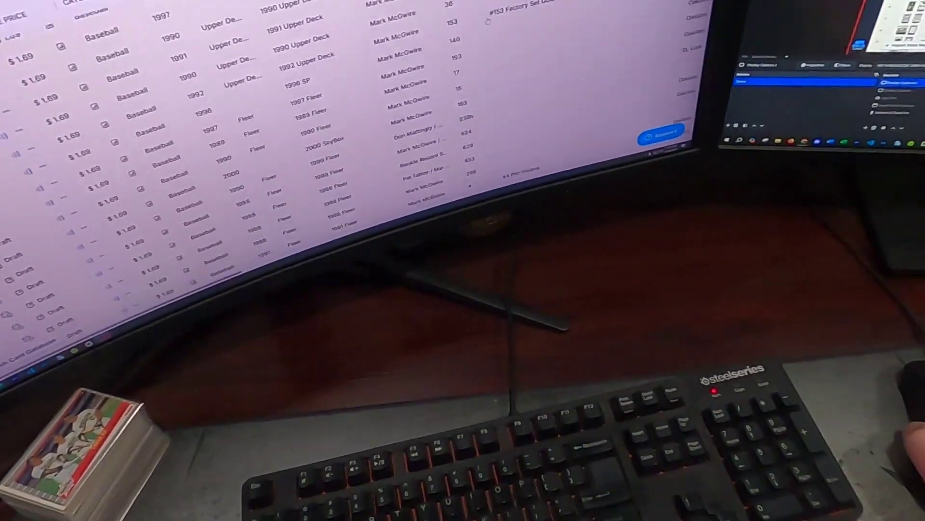
{"action": "scroll", "coordinate": [139, 132], "scroll_direction": "down", "scroll_amount": 5}
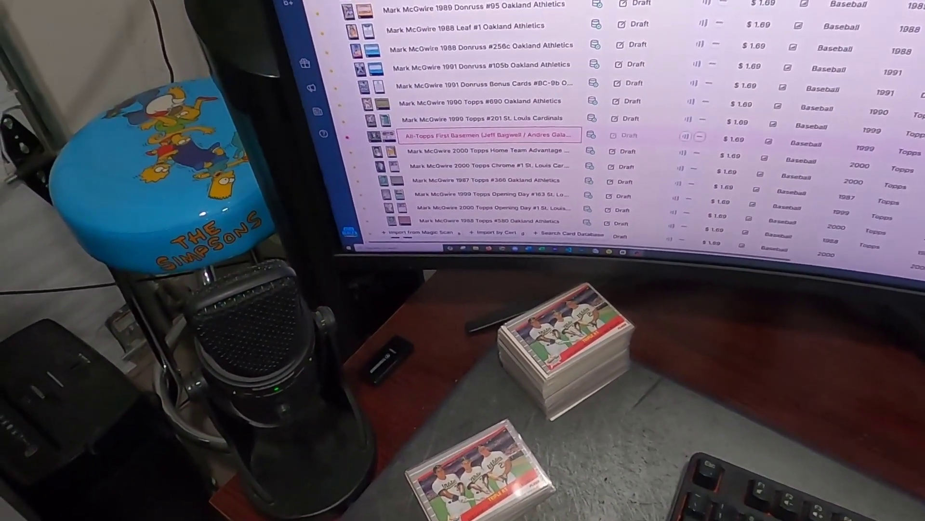
{"action": "mouse_move", "coordinate": [386, 151]}
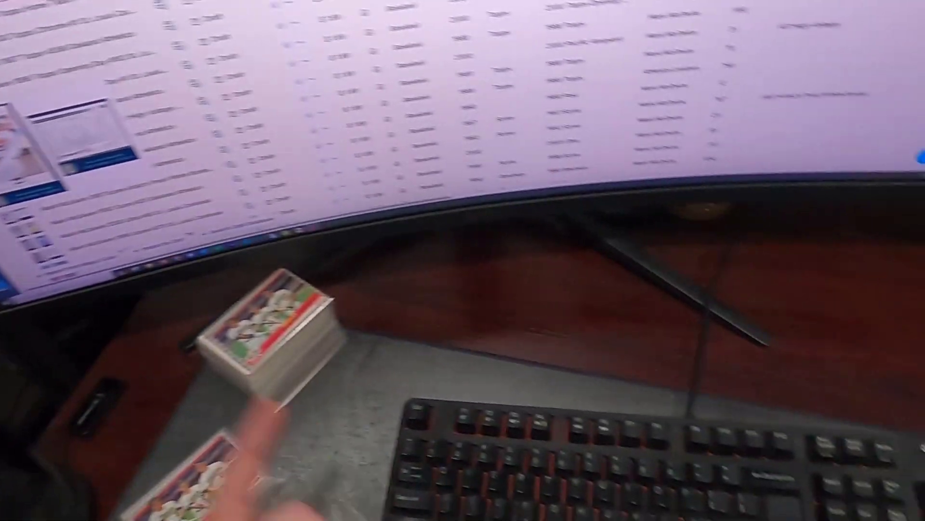
{"action": "scroll", "coordinate": [425, 114], "scroll_direction": "up", "scroll_amount": 10}
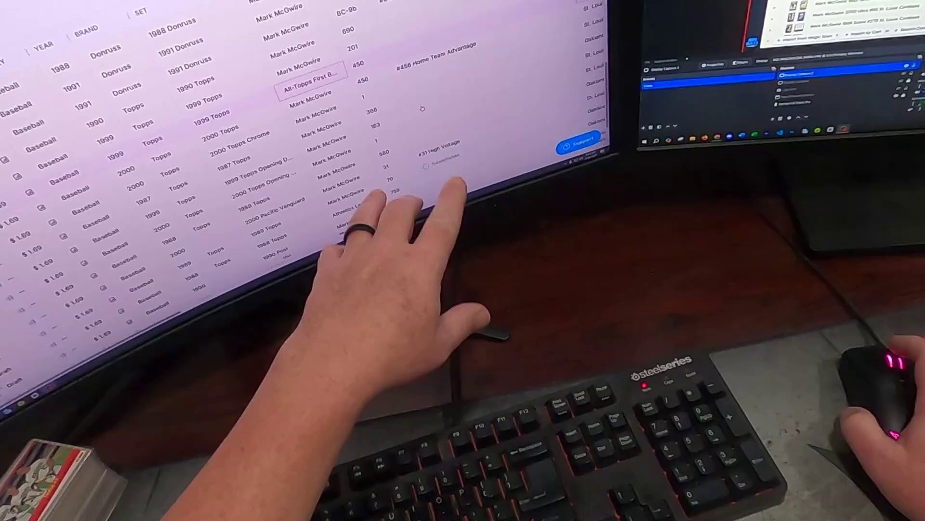
{"action": "scroll", "coordinate": [424, 113], "scroll_direction": "up", "scroll_amount": 10}
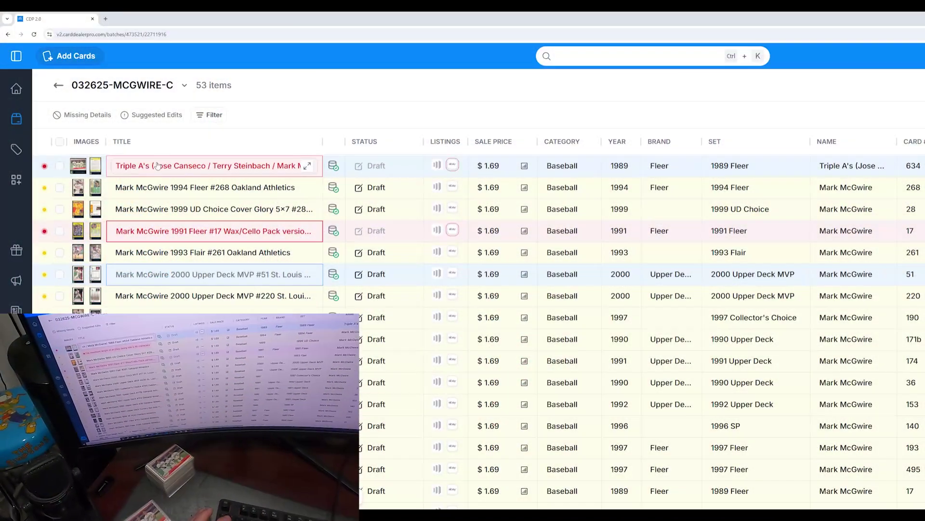
Open the Triple A's 1989 Fleer #634 card, review its other possible matches and keep the base 1989 Fleer database match.
{"action": "left_click", "coordinate": [146, 166]}
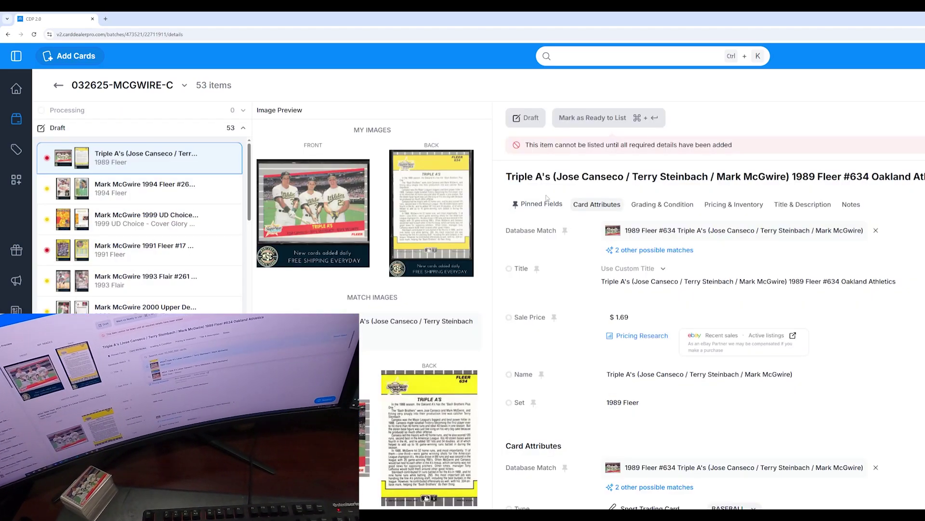
{"action": "left_click", "coordinate": [668, 251]}
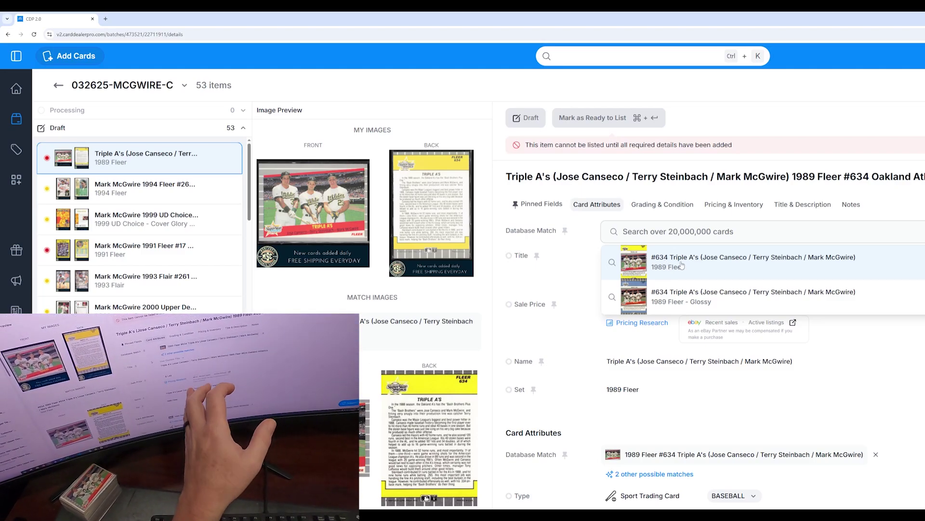
{"action": "key", "text": "Return"}
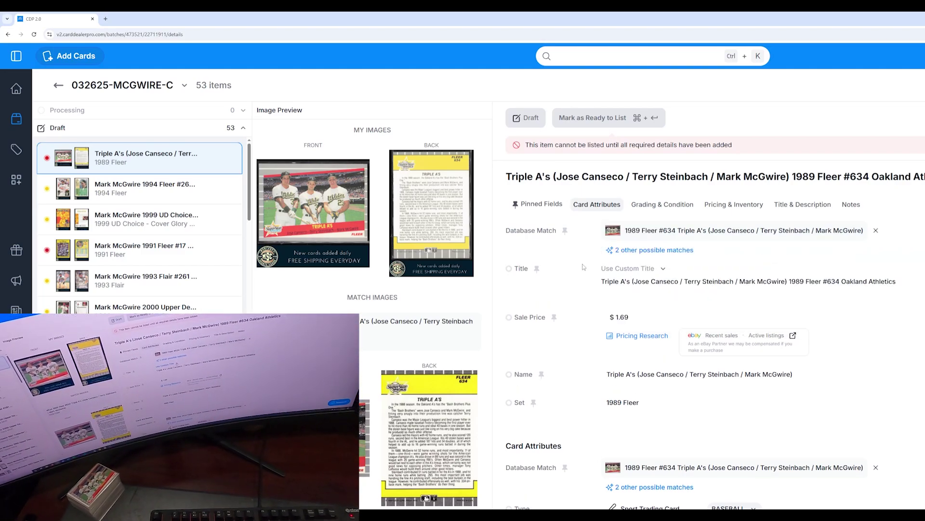
Shorten the card's custom title to "Triple A's Jose Canseco Mark McGwire 1989 Fleer #634 Oakland Athletics" and save it.
{"action": "left_click", "coordinate": [663, 271]}
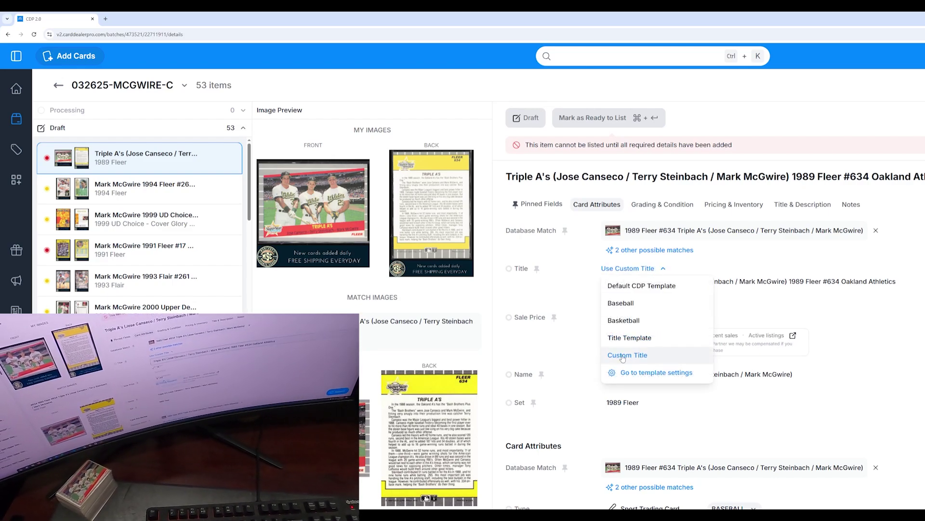
{"action": "left_click", "coordinate": [629, 355]}
{"action": "left_click", "coordinate": [647, 287]}
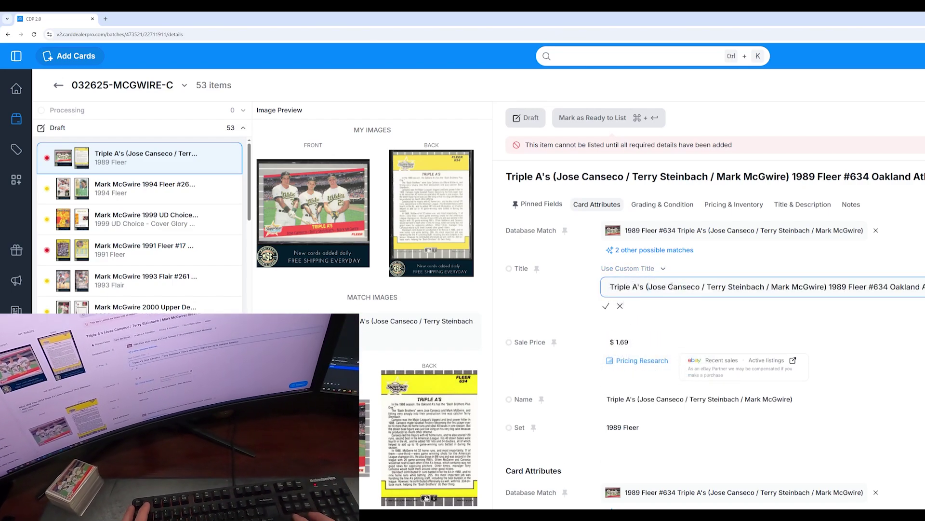
{"action": "key", "text": "BackSpace"}
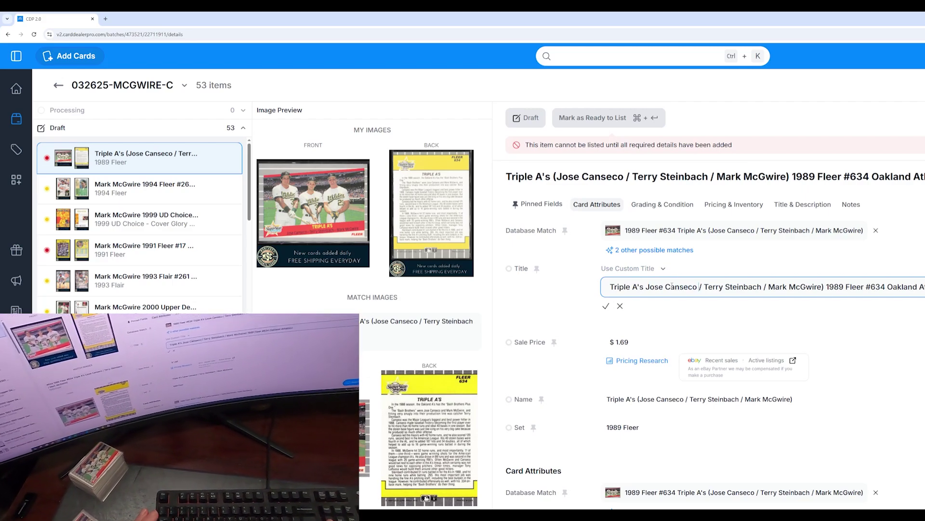
{"action": "key", "text": "Delete"}
{"action": "key", "text": "Delete"}
{"action": "key", "text": "Delete"}
{"action": "key", "text": "Delete"}
{"action": "key", "text": "Delete"}
{"action": "key", "text": "Delete"}
{"action": "key", "text": "Delete"}
{"action": "key", "text": "Delete"}
{"action": "key", "text": "Delete"}
{"action": "key", "text": "Delete"}
{"action": "key", "text": "Delete"}
{"action": "key", "text": "Delete"}
{"action": "key", "text": "Delete"}
{"action": "key", "text": "Delete"}
{"action": "key", "text": "Delete"}
{"action": "key", "text": "Delete"}
{"action": "key", "text": "Delete"}
{"action": "key", "text": "Delete"}
{"action": "key", "text": "Delete"}
{"action": "key", "text": "Delete"}
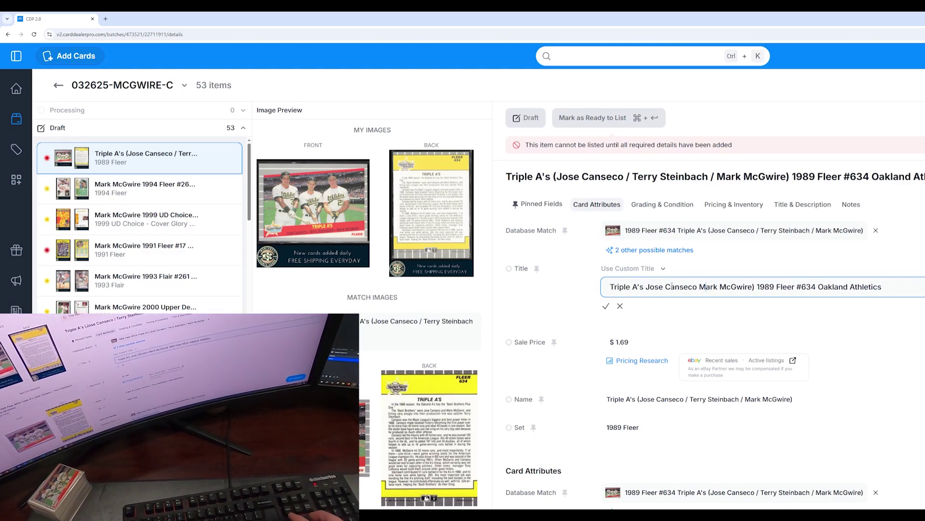
{"action": "key", "text": "Delete"}
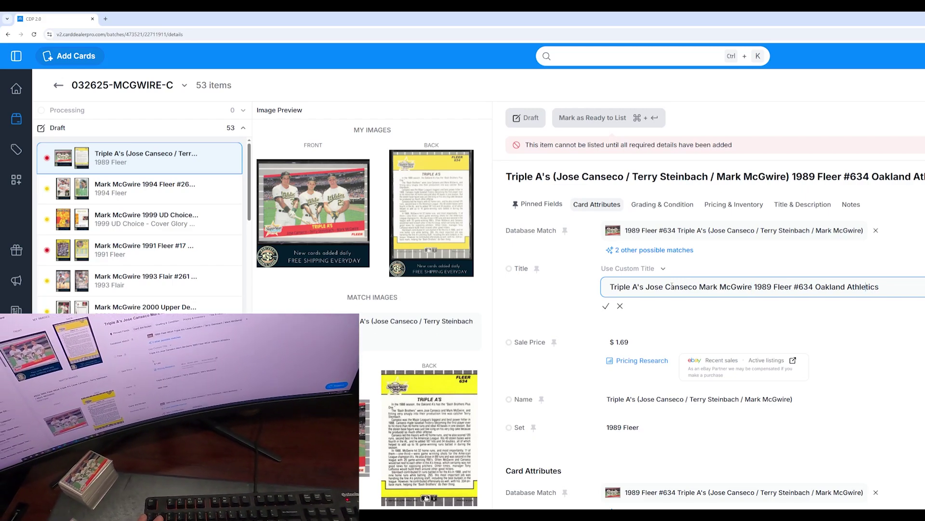
{"action": "left_click", "coordinate": [610, 307]}
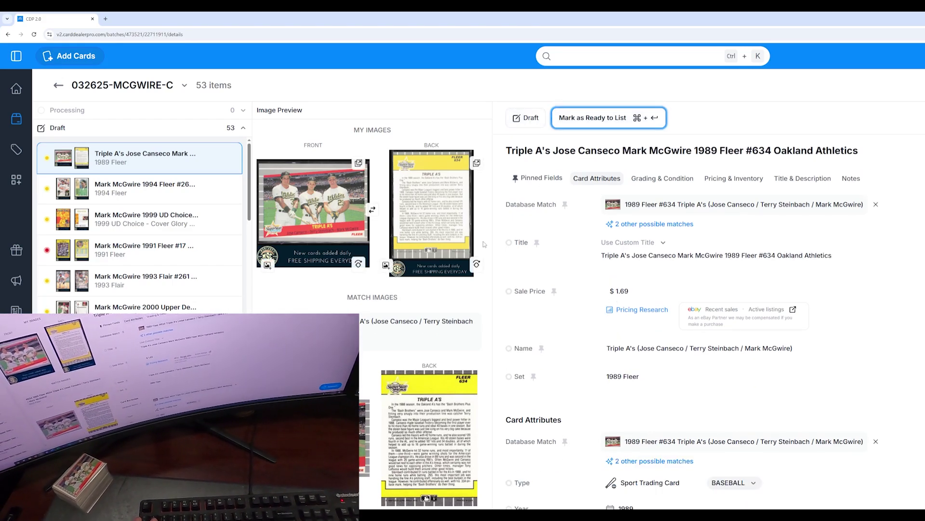
Check the Triple A's card's recent eBay sales and set its sale price to $1.59.
{"action": "left_click", "coordinate": [721, 309]}
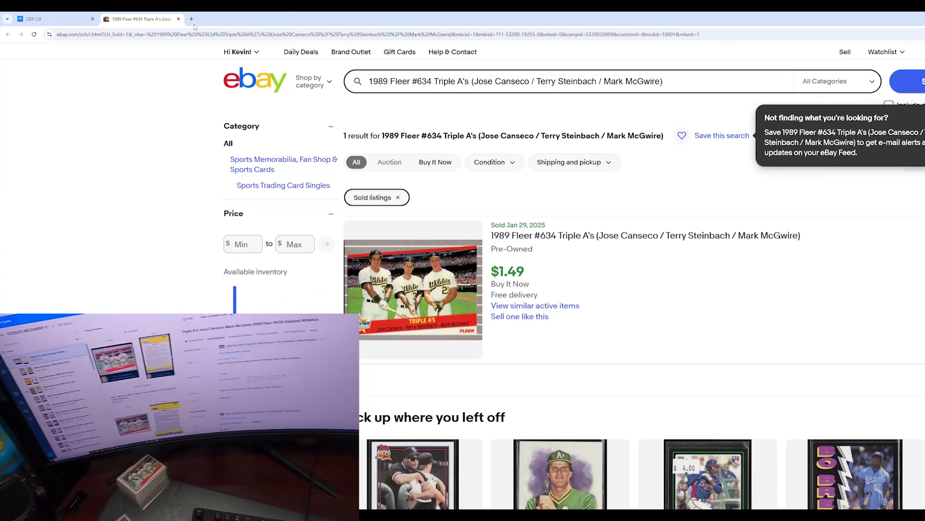
{"action": "left_click", "coordinate": [179, 19]}
{"action": "left_click", "coordinate": [648, 294]}
{"action": "key", "text": "BackSpace"}
{"action": "key", "text": "BackSpace"}
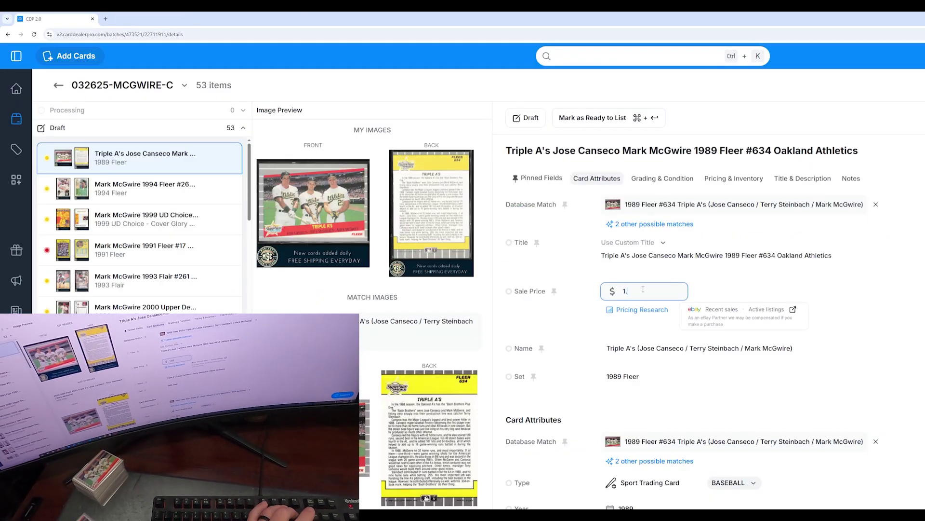
{"action": "type", "text": "59"}
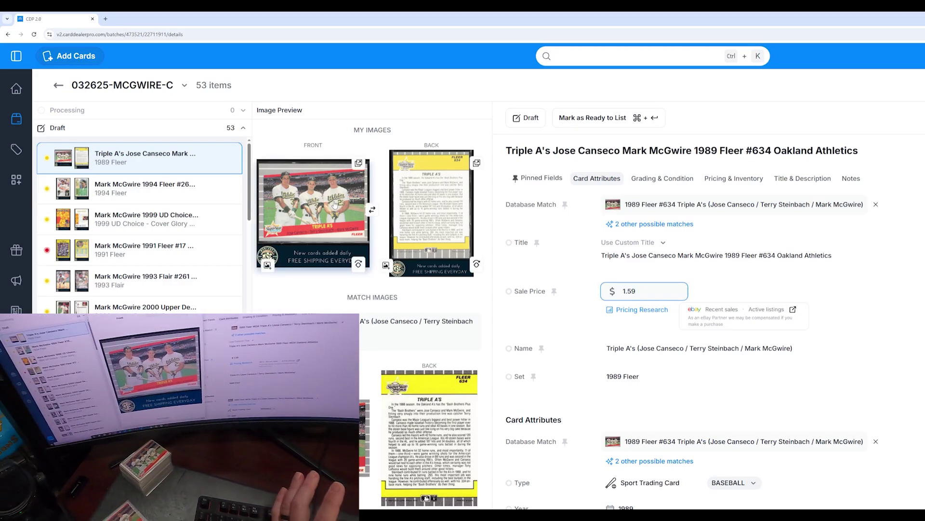
Recheck the Triple A's card's enlarged front image and recent eBay sales, and mark it as ready to list.
{"action": "left_click", "coordinate": [323, 224]}
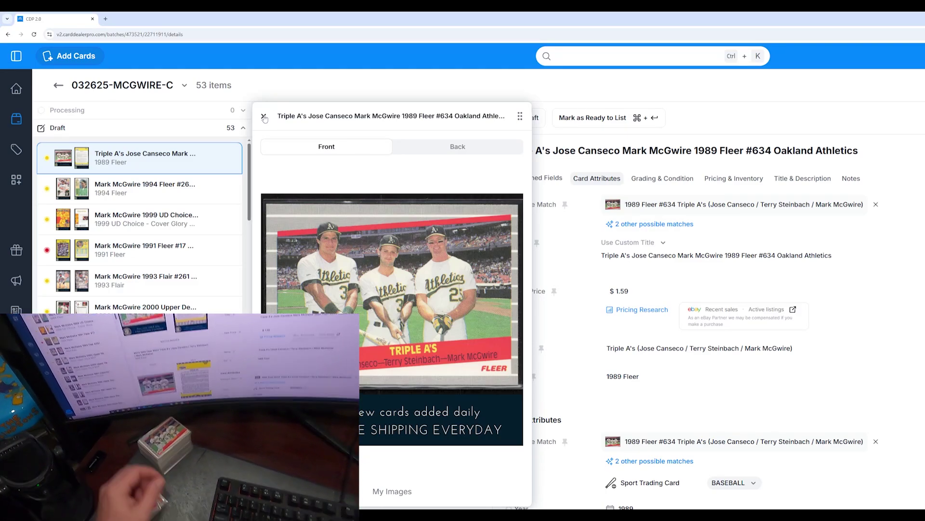
{"action": "left_click", "coordinate": [264, 116]}
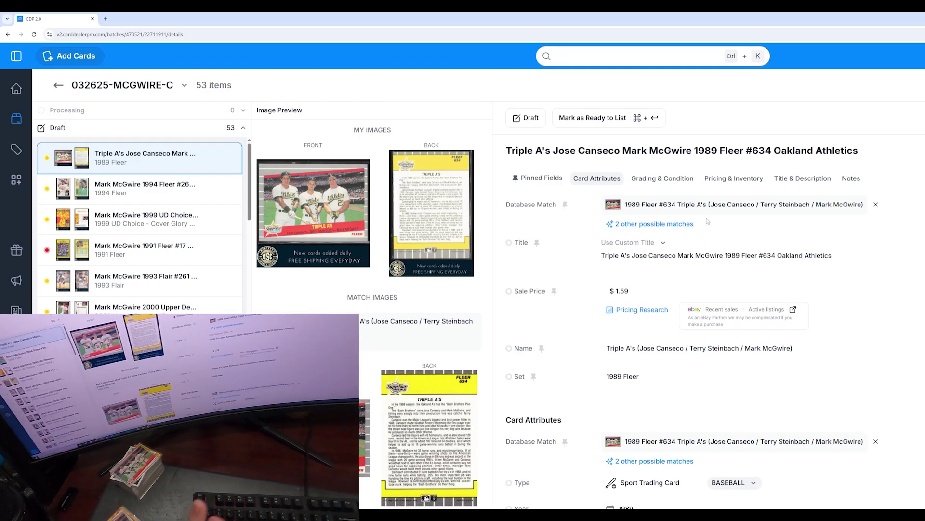
{"action": "left_click", "coordinate": [723, 311]}
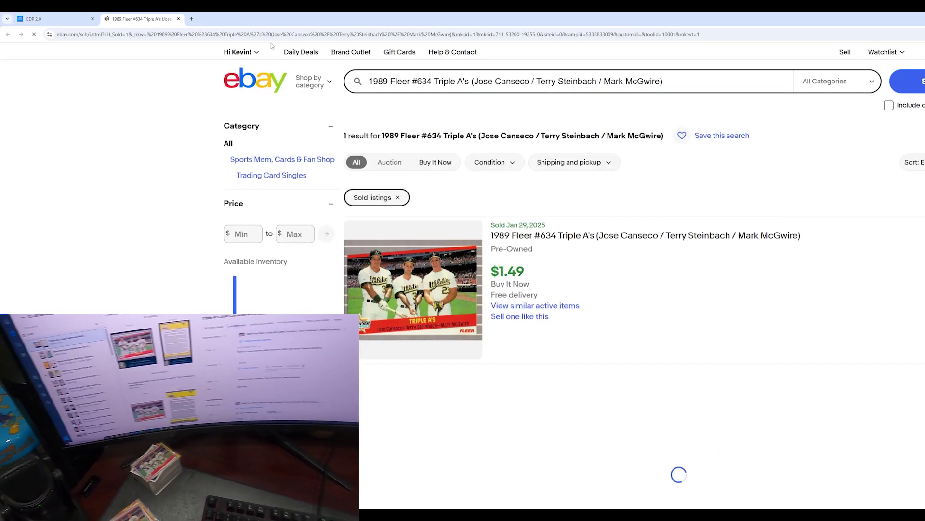
{"action": "key", "text": "alt+Tab"}
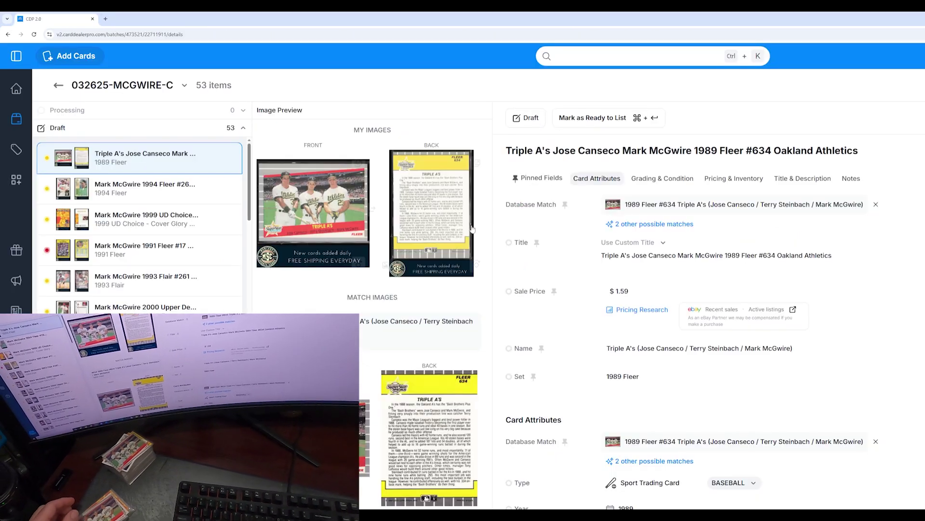
{"action": "left_click", "coordinate": [592, 119]}
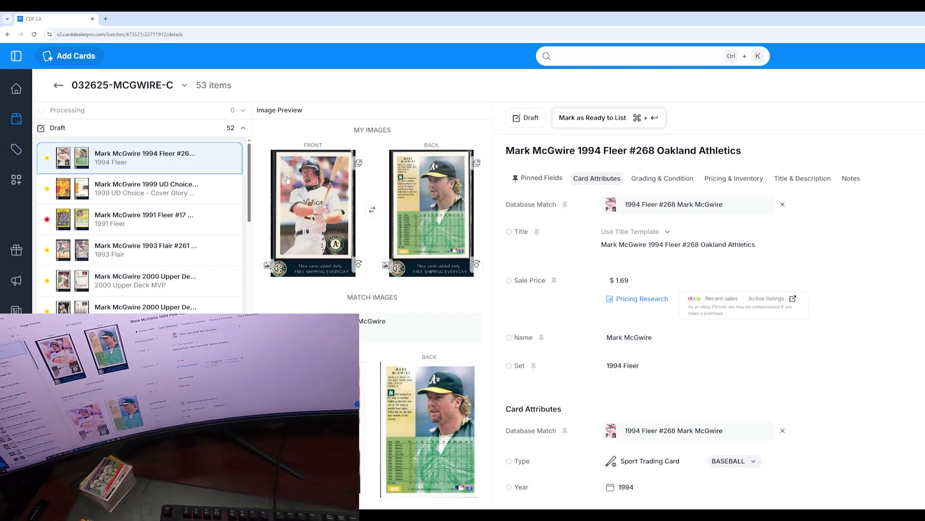
Examine recent eBay sales of the 1994 Fleer #268 Mark McGwire card and close the results.
{"action": "left_click", "coordinate": [721, 298]}
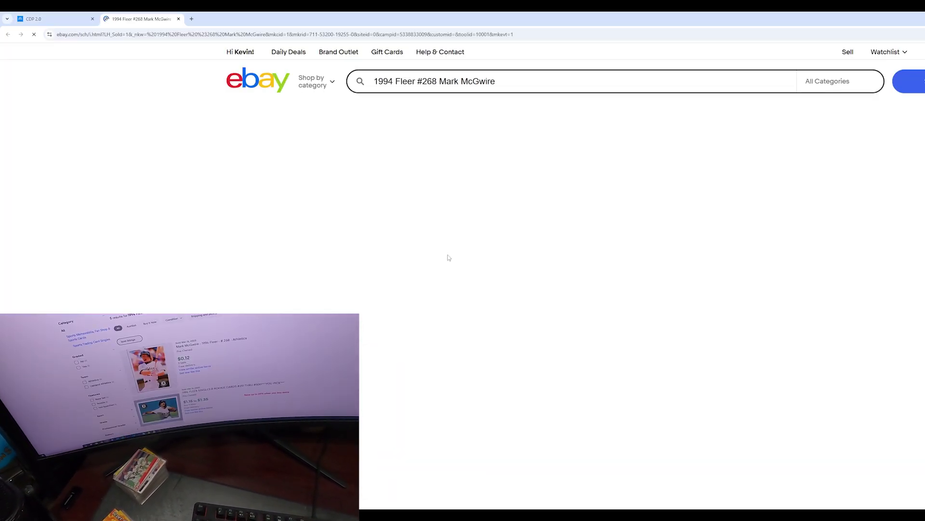
{"action": "scroll", "coordinate": [495, 206], "scroll_direction": "down", "scroll_amount": 6}
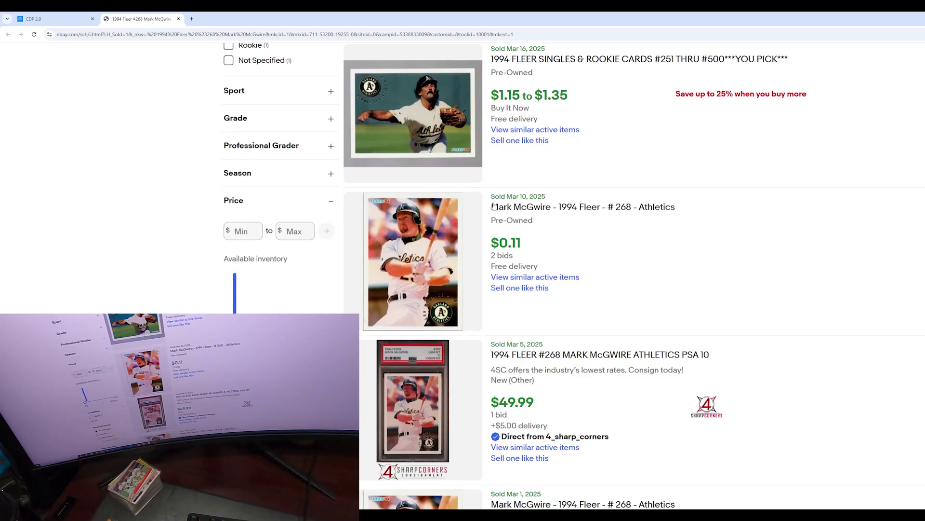
{"action": "left_click", "coordinate": [178, 18]}
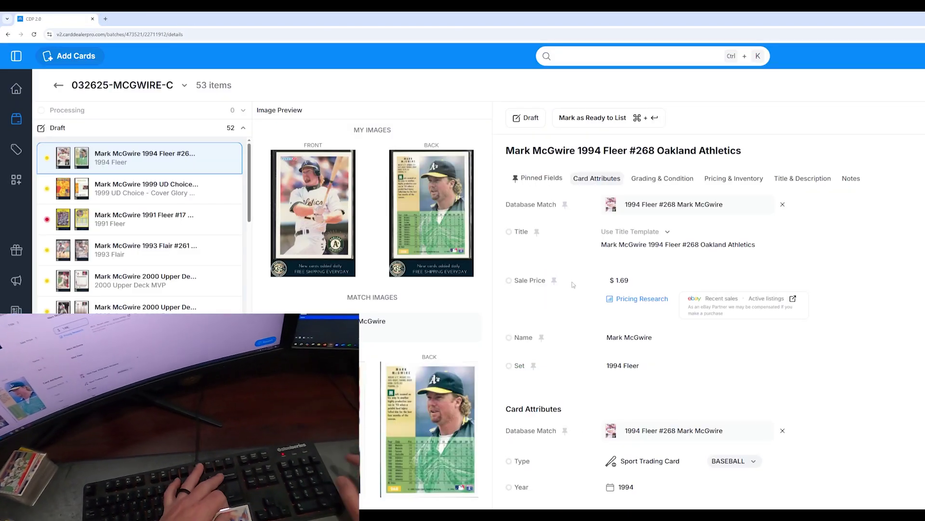
Set the 1994 Fleer #268 card's sale price to $1.50 and mark it as ready to list.
{"action": "left_click", "coordinate": [606, 276]}
{"action": "key", "text": "BackSpace"}
{"action": "key", "text": "BackSpace"}
{"action": "type", "text": "50"}
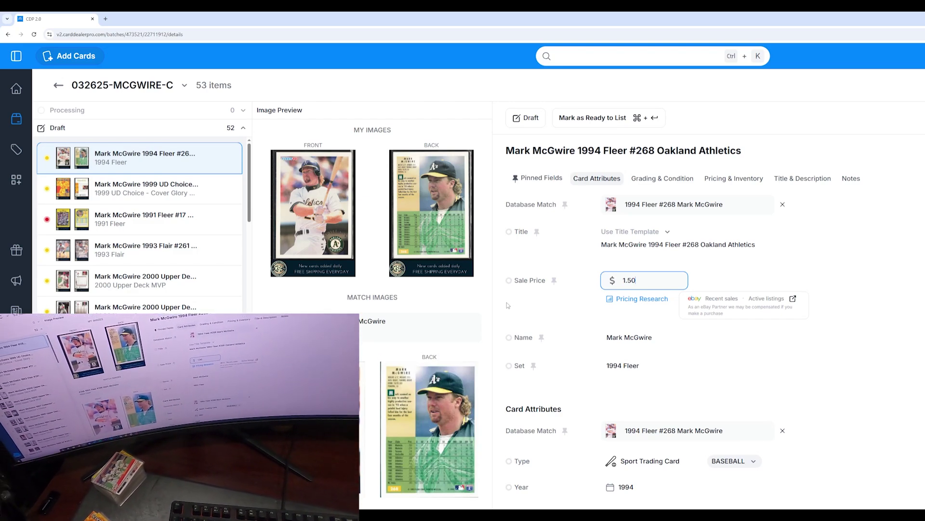
{"action": "left_click", "coordinate": [587, 119]}
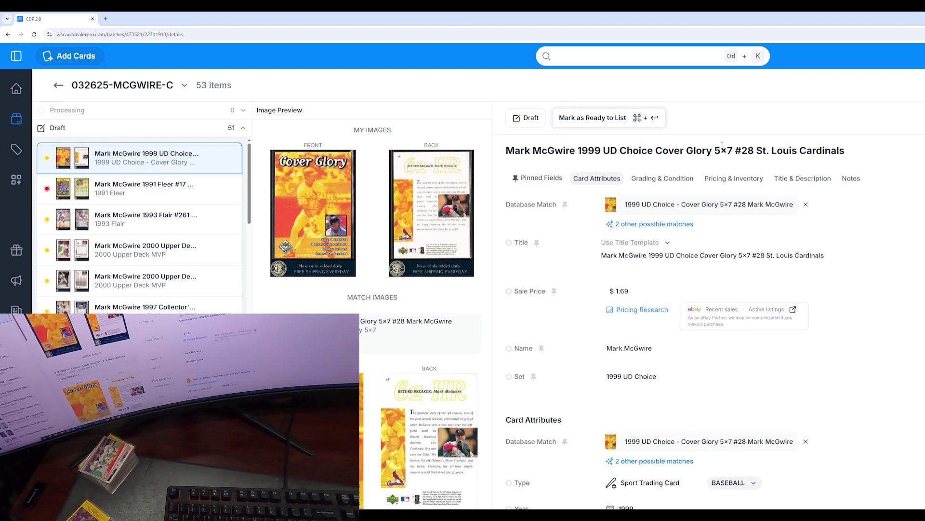
Change the Cover Glory card's database match to the base 1999 UD Choice #28 Mark McGwire.
{"action": "left_click", "coordinate": [654, 225]}
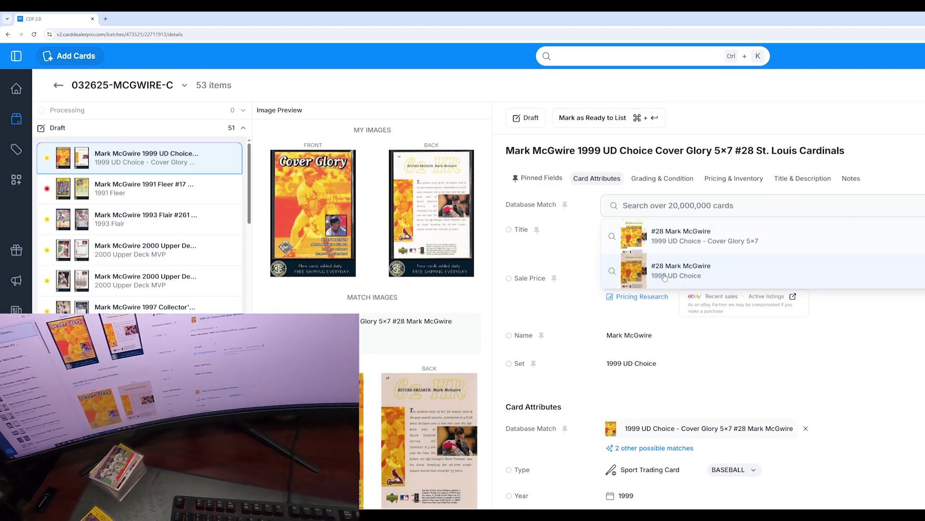
{"action": "left_click", "coordinate": [664, 276]}
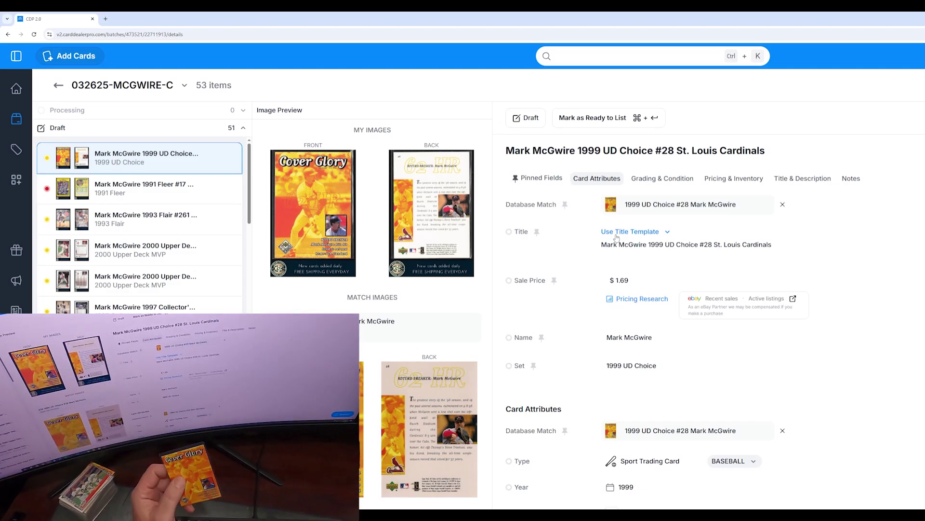
Compare eBay recent sales and active listings for the 1999 UD Choice #28 Mark McGwire card.
{"action": "left_click", "coordinate": [722, 299]}
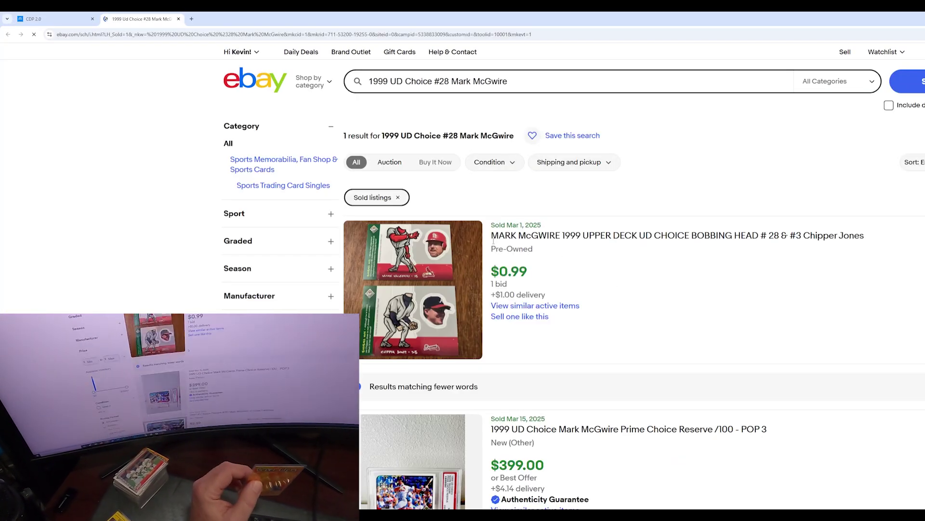
{"action": "scroll", "coordinate": [495, 246], "scroll_direction": "down", "scroll_amount": 20}
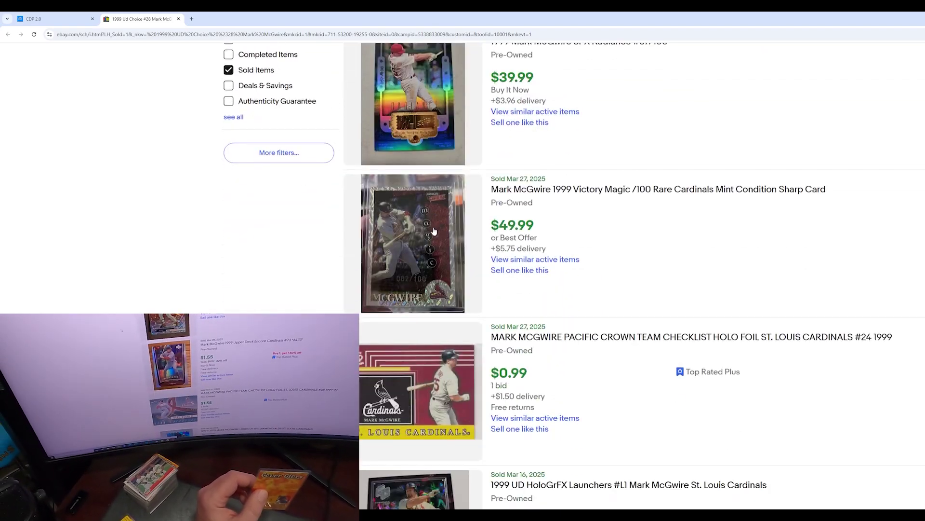
{"action": "scroll", "coordinate": [370, 224], "scroll_direction": "down", "scroll_amount": 5}
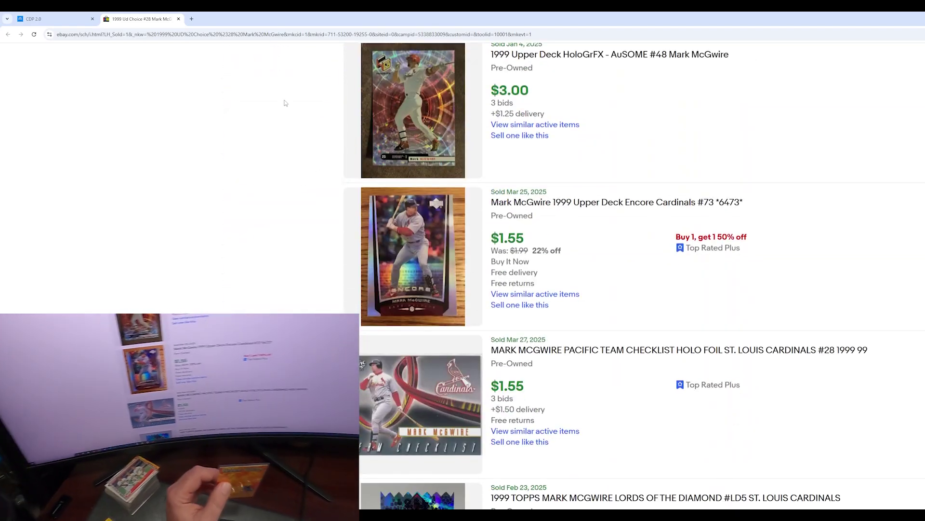
{"action": "left_click", "coordinate": [179, 18]}
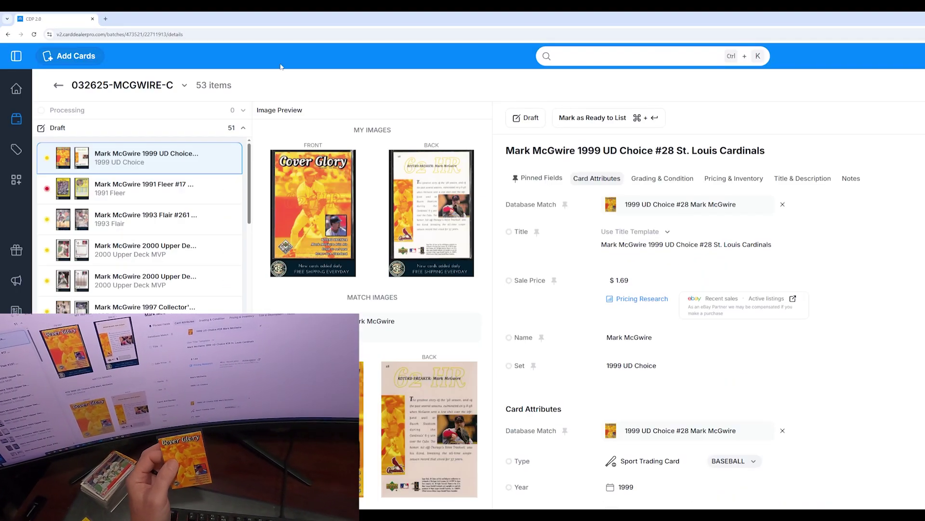
{"action": "left_click", "coordinate": [773, 302]}
{"action": "scroll", "coordinate": [391, 184], "scroll_direction": "down", "scroll_amount": 2}
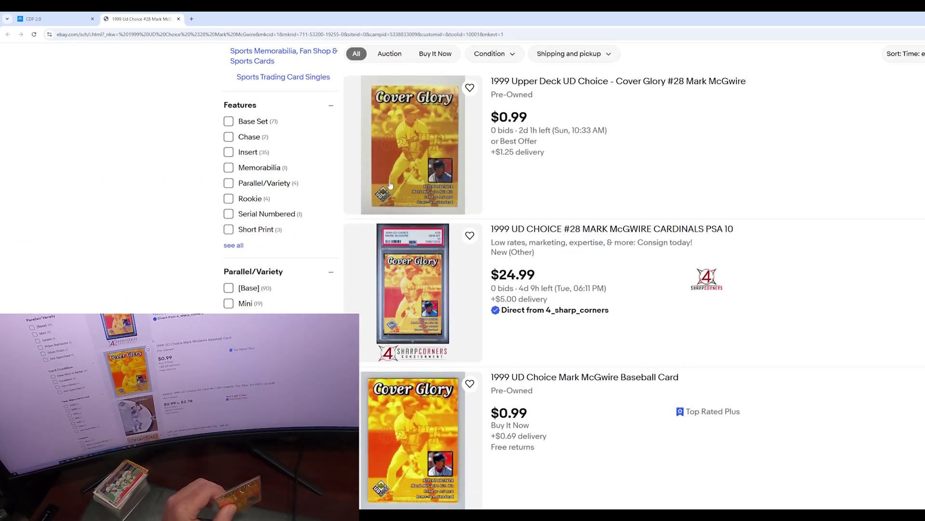
Check the remaining eBay active listings for the 1999 UD Choice #28 card, open its sale price for editing and mark it as ready to list.
{"action": "scroll", "coordinate": [390, 185], "scroll_direction": "down", "scroll_amount": 8}
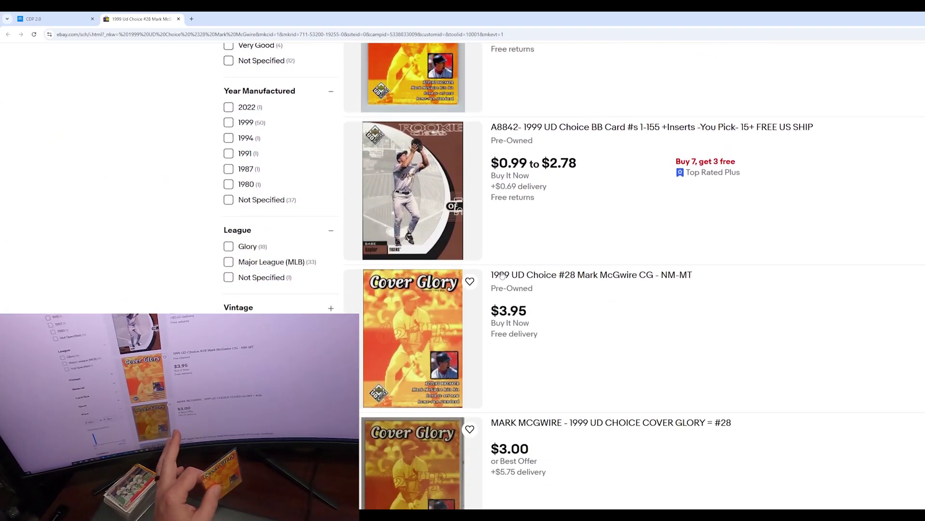
{"action": "scroll", "coordinate": [502, 275], "scroll_direction": "down", "scroll_amount": 1}
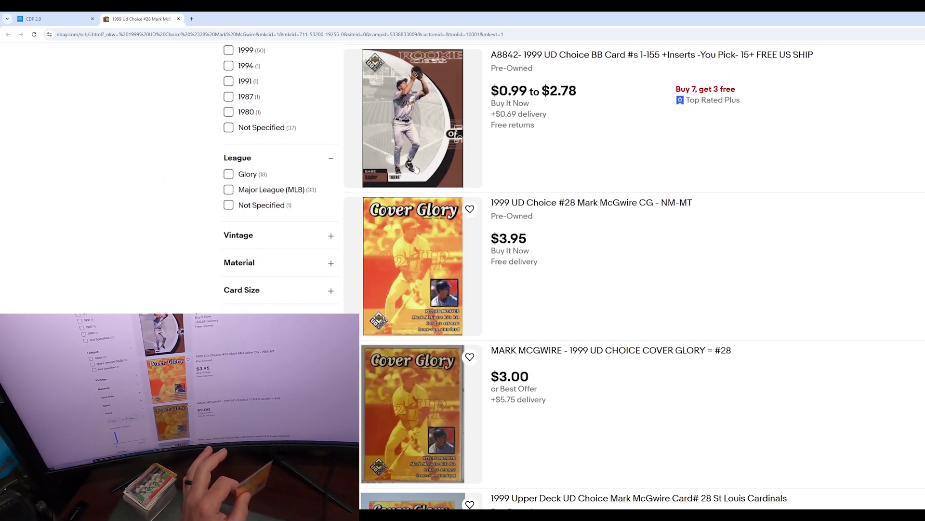
{"action": "left_click", "coordinate": [178, 18]}
{"action": "left_click", "coordinate": [644, 280]}
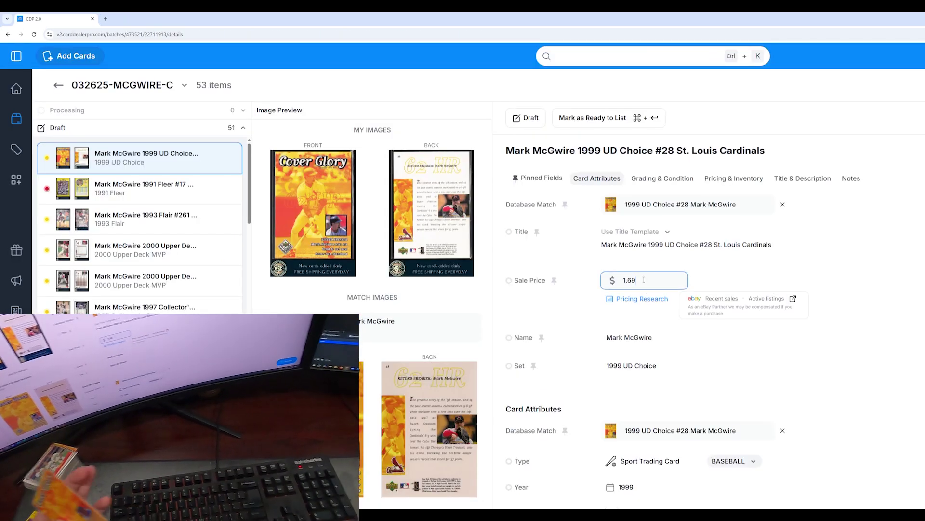
{"action": "left_click", "coordinate": [592, 118]}
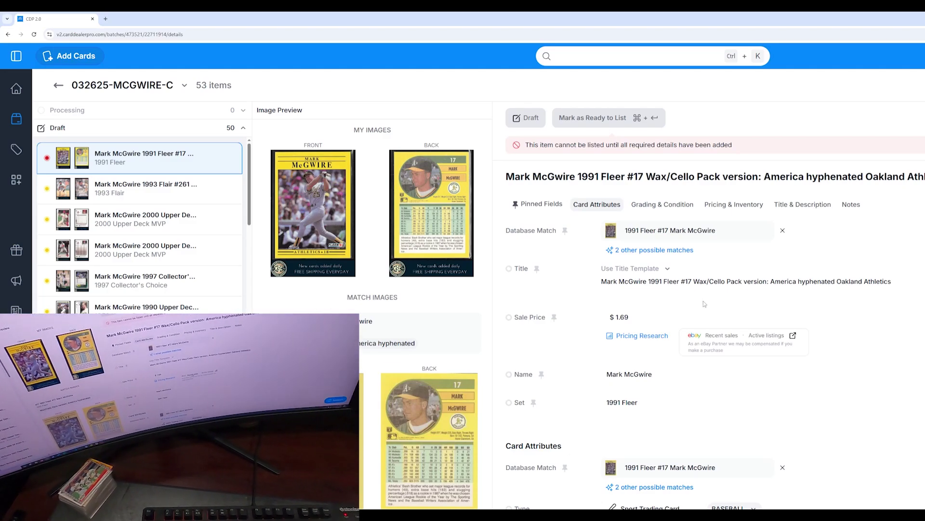
Examine recent eBay sales of the 1991 Fleer #17 Mark McGwire Wax/Cello Pack version and close the results.
{"action": "left_click", "coordinate": [722, 335]}
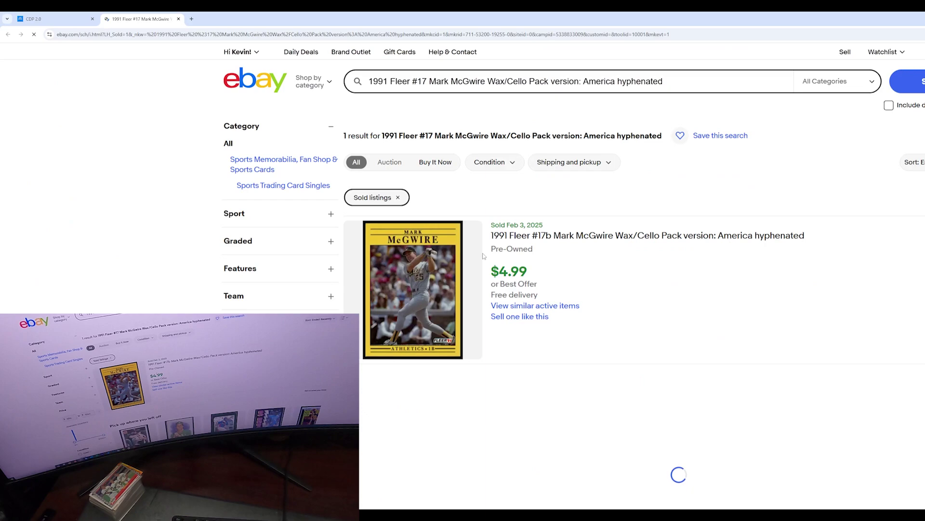
{"action": "left_click_drag", "start_coordinate": [509, 269], "coordinate": [560, 269]}
{"action": "left_click", "coordinate": [529, 275]}
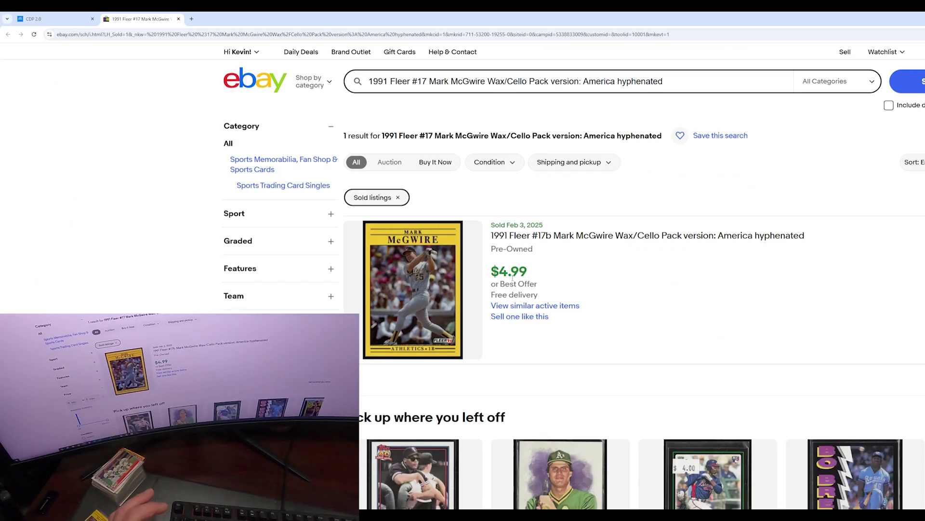
{"action": "left_click_drag", "start_coordinate": [532, 273], "coordinate": [497, 272]}
{"action": "left_click", "coordinate": [498, 271]}
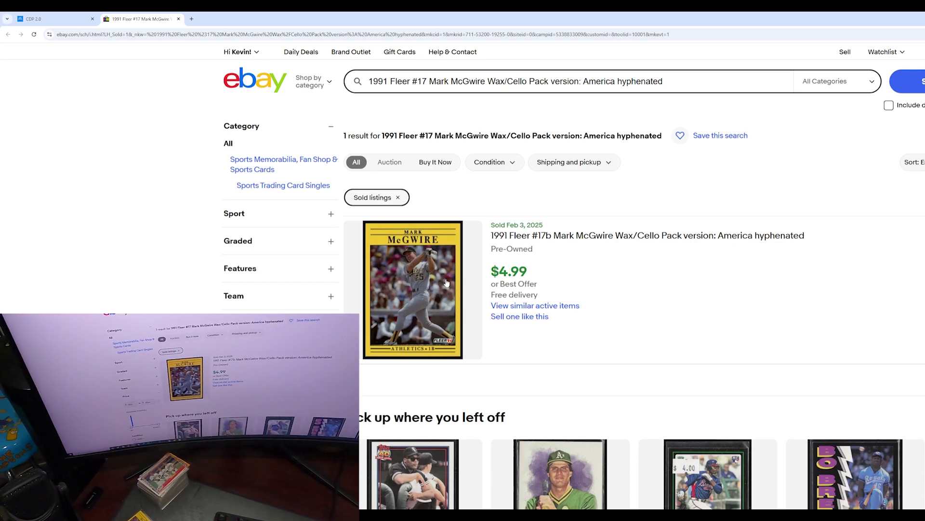
{"action": "left_click", "coordinate": [178, 18]}
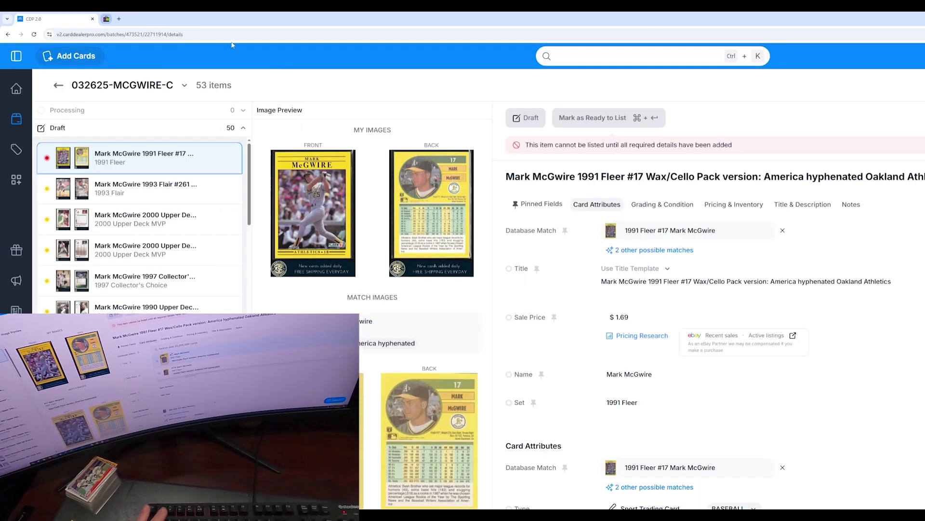
Select the #17 Wax/Cello Pack database match and set the custom title "Mark McGwire 1991 Fleer #17 Wax/Cello version Oakland Athletics".
{"action": "left_click", "coordinate": [658, 250]}
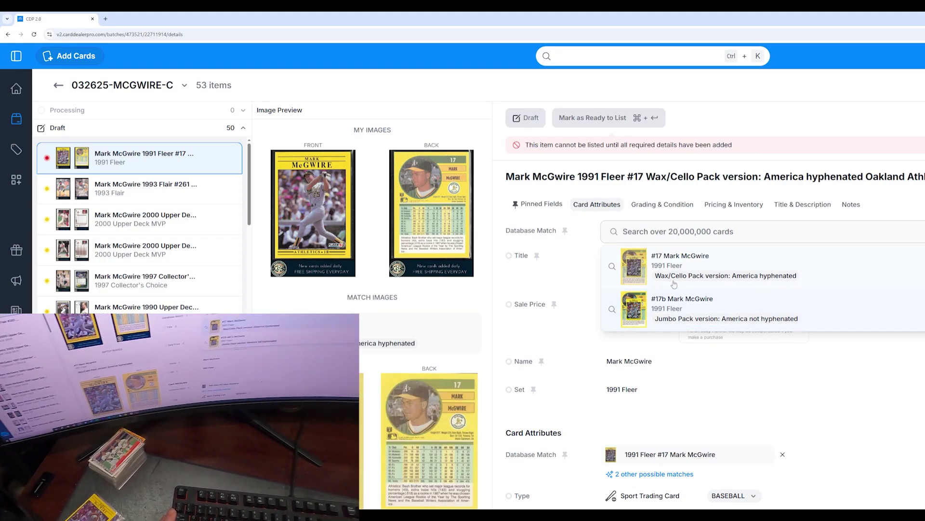
{"action": "left_click", "coordinate": [634, 265]}
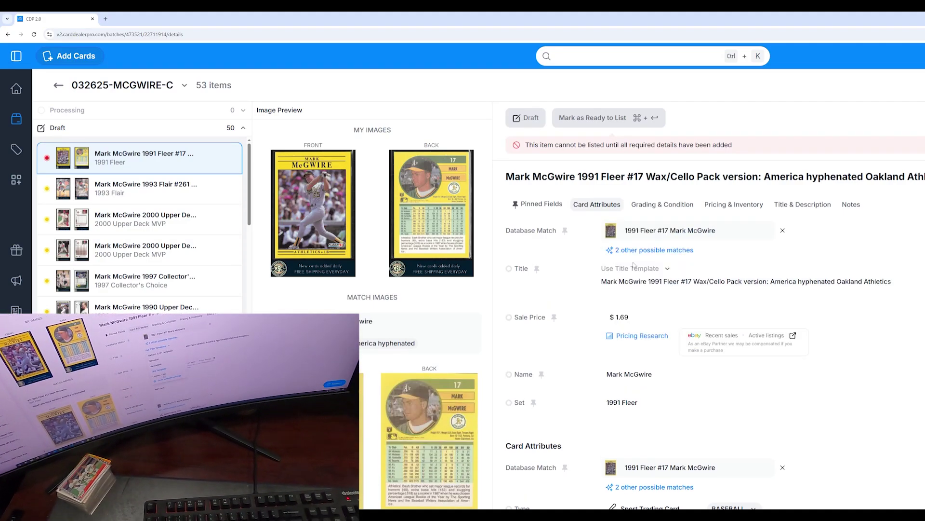
{"action": "left_click", "coordinate": [634, 268]}
{"action": "left_click", "coordinate": [627, 353]}
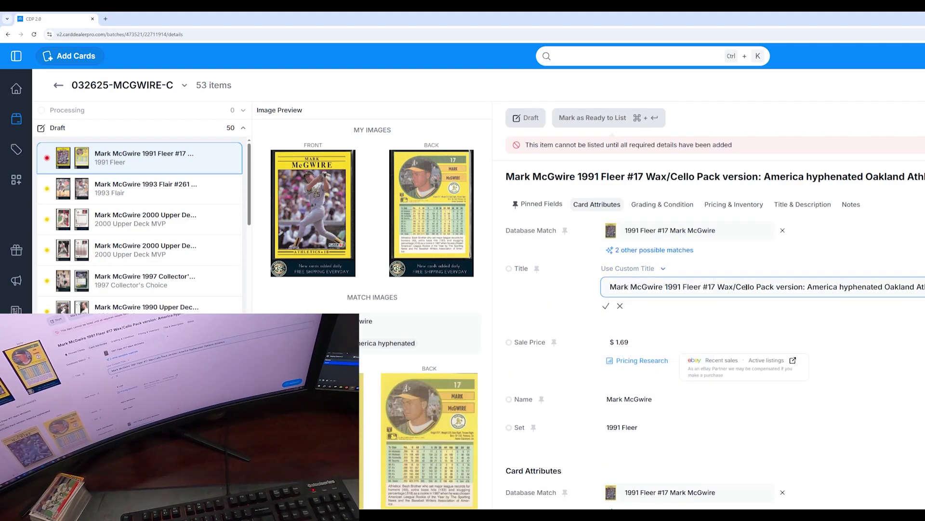
{"action": "double_click", "coordinate": [766, 287]}
{"action": "key", "text": "BackSpace"}
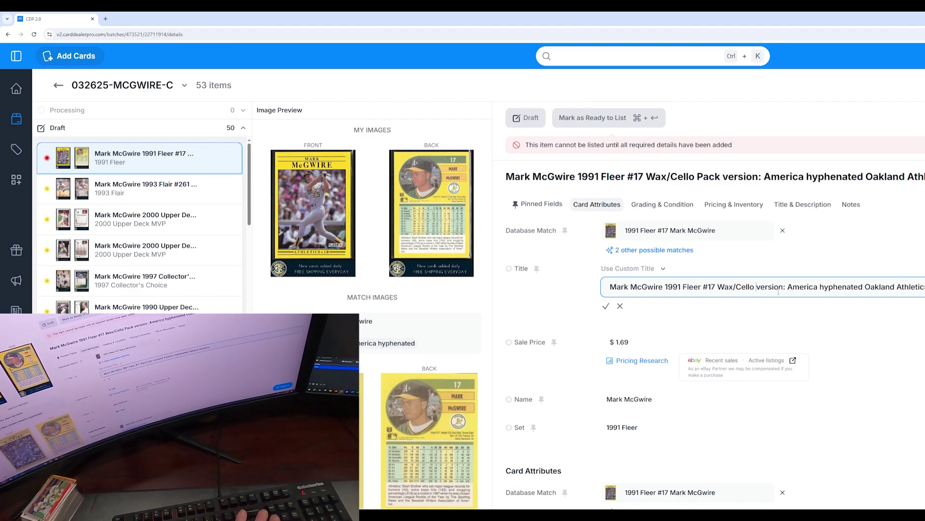
{"action": "left_click_drag", "start_coordinate": [783, 286], "coordinate": [867, 287]}
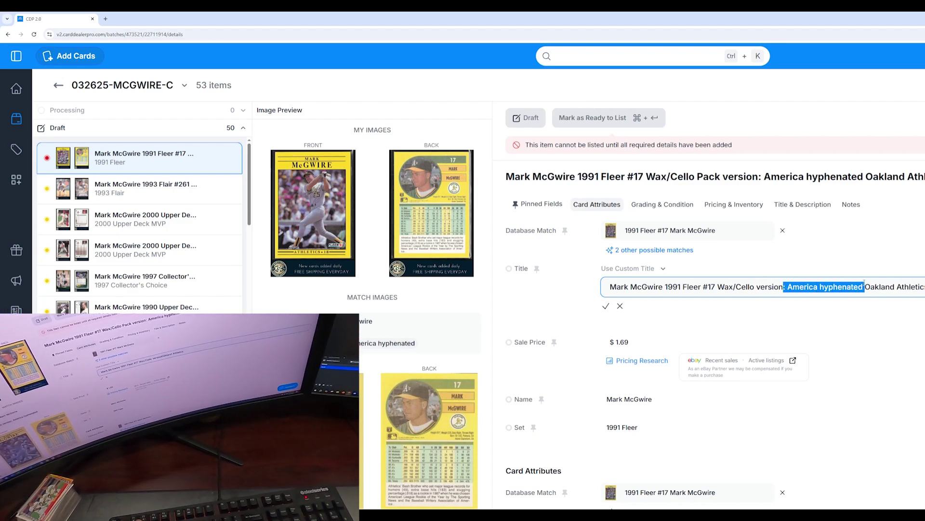
{"action": "key", "text": "BackSpace"}
{"action": "left_click", "coordinate": [606, 306]}
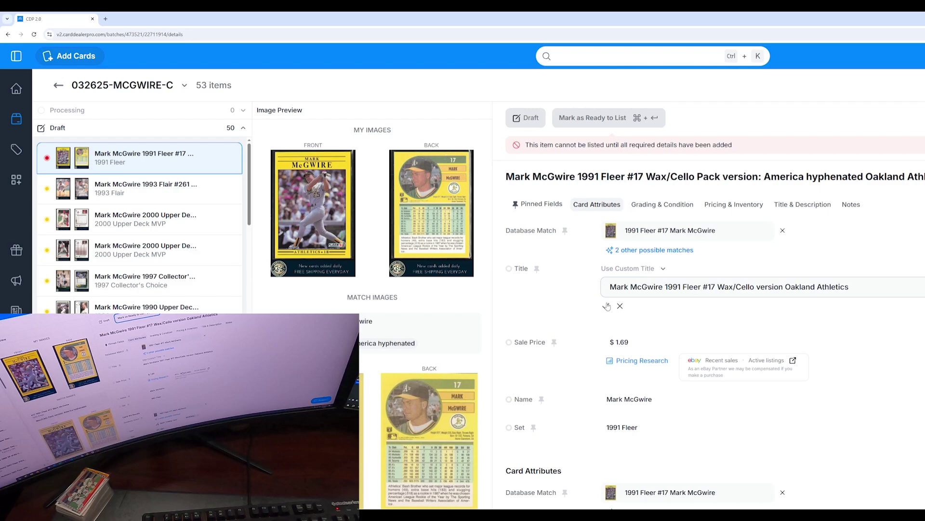
Broaden the eBay recent sales search to "1991 Fleer #17 Mark McGwire", examine the sold prices and close the results.
{"action": "left_click", "coordinate": [720, 309]}
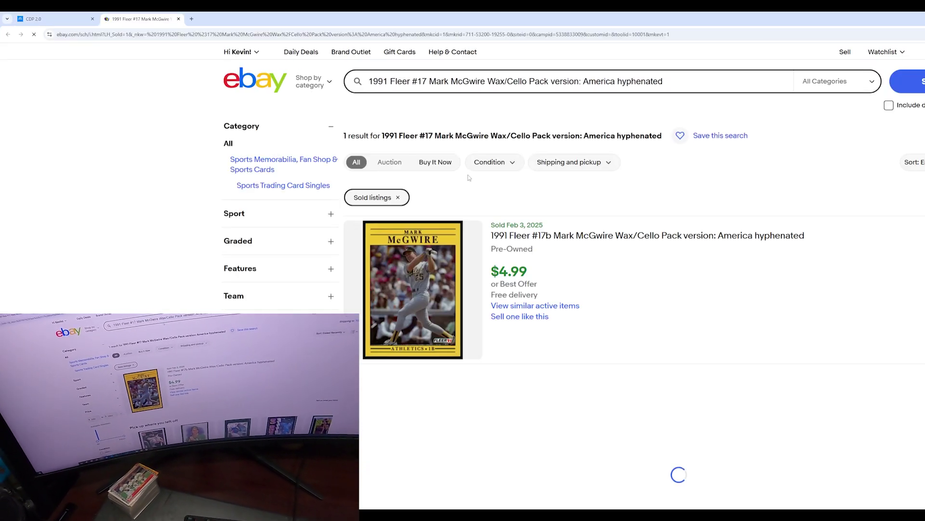
{"action": "left_click_drag", "start_coordinate": [489, 81], "coordinate": [710, 70]}
{"action": "key", "text": "BackSpace"}
{"action": "key", "text": "Return"}
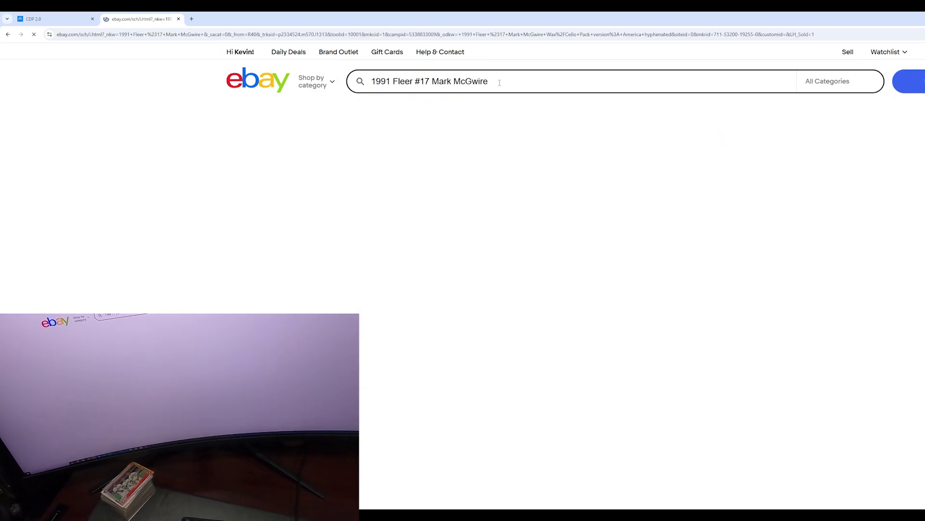
{"action": "scroll", "coordinate": [480, 166], "scroll_direction": "down", "scroll_amount": 2}
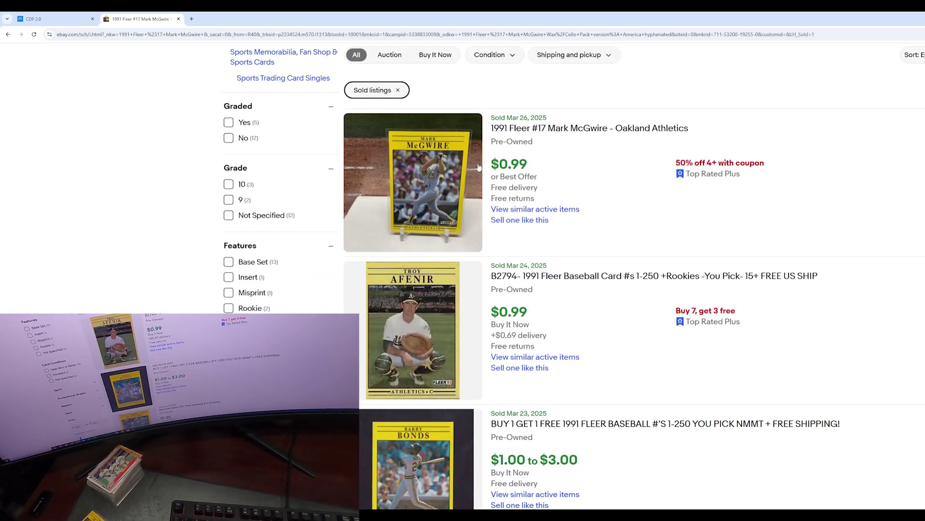
{"action": "scroll", "coordinate": [492, 174], "scroll_direction": "down", "scroll_amount": 4}
{"action": "scroll", "coordinate": [502, 278], "scroll_direction": "down", "scroll_amount": 12}
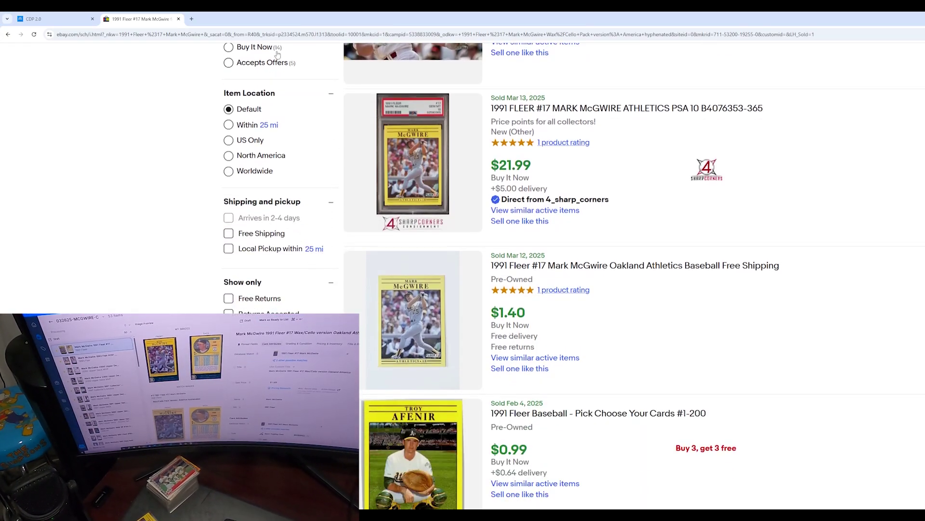
{"action": "left_click", "coordinate": [179, 19]}
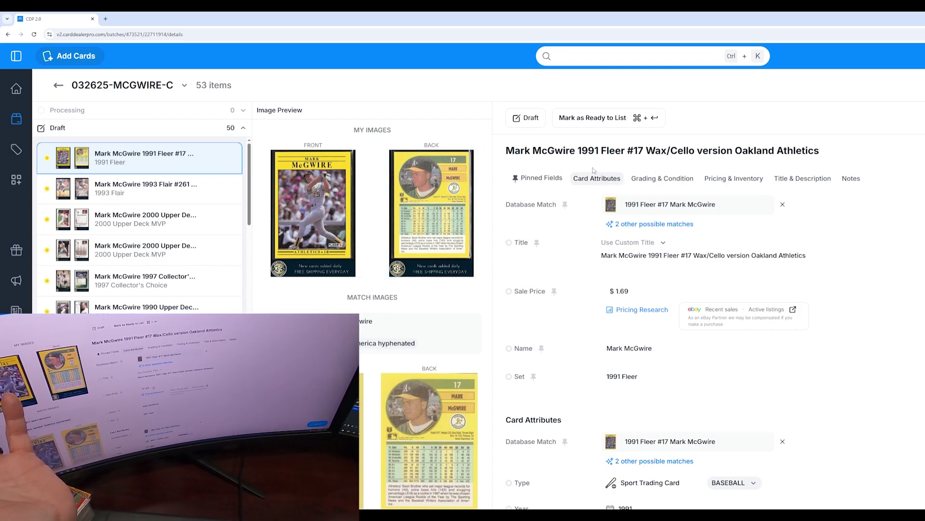
Set the 1991 Fleer #17 card's sale price to $1.5 and mark it as ready to list.
{"action": "left_click", "coordinate": [641, 292]}
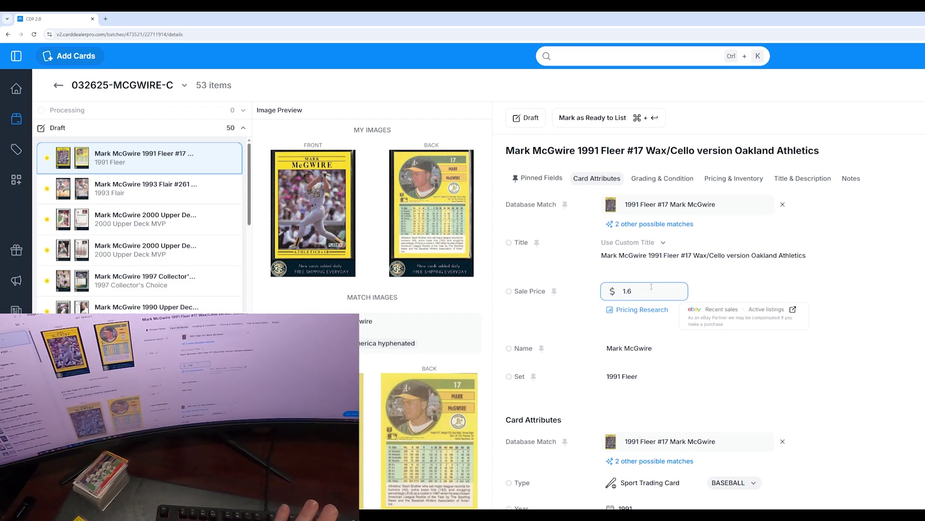
{"action": "left_click", "coordinate": [590, 118]}
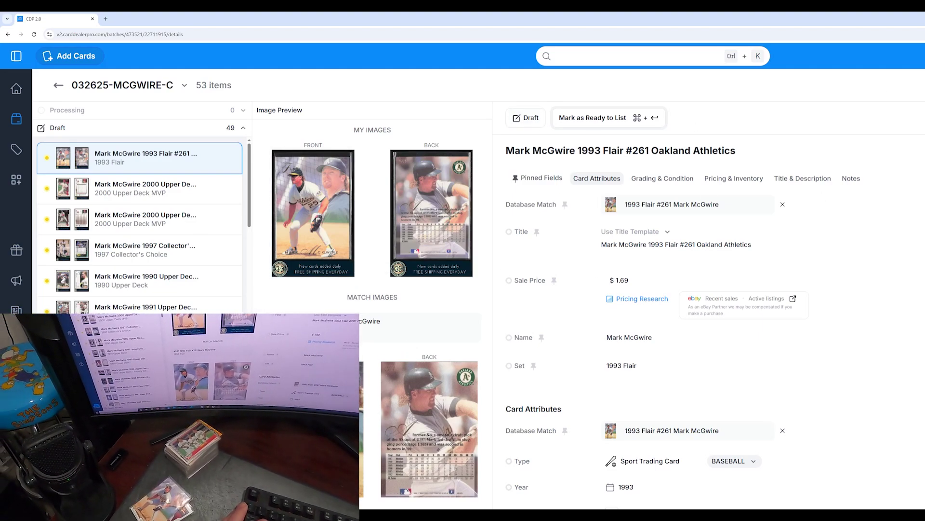
Reopen the ready-to-list 1991 Fleer #17 card, add "NM-MT OR BETTER" before "Oakland Athletics" in its custom title, and check its raw condition.
{"action": "left_click", "coordinate": [116, 500]}
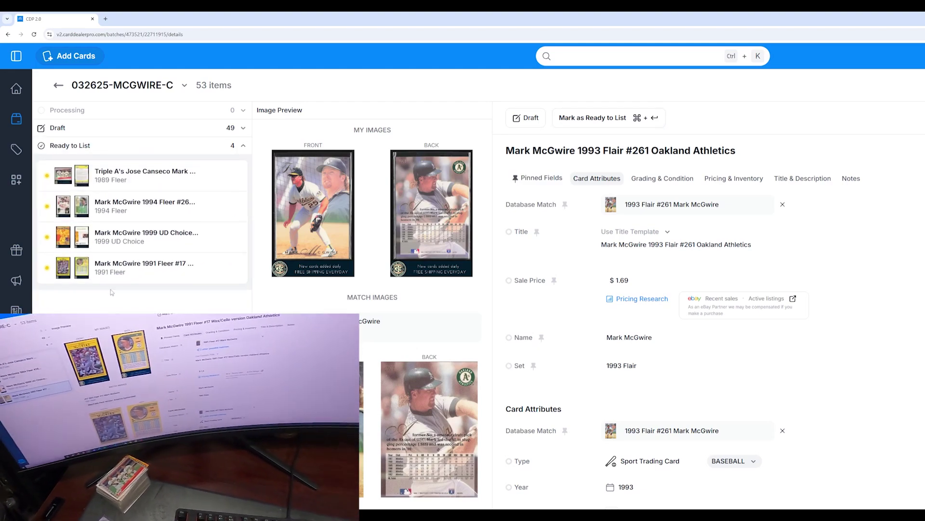
{"action": "left_click", "coordinate": [119, 281]}
{"action": "left_click", "coordinate": [631, 242]}
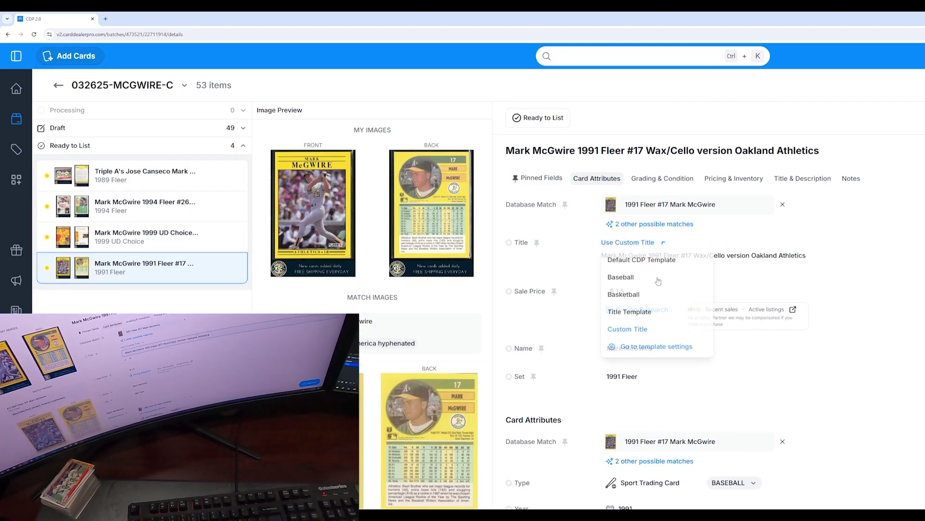
{"action": "left_click", "coordinate": [634, 332]}
{"action": "left_click", "coordinate": [789, 261]}
{"action": "type", "text": "NM-"}
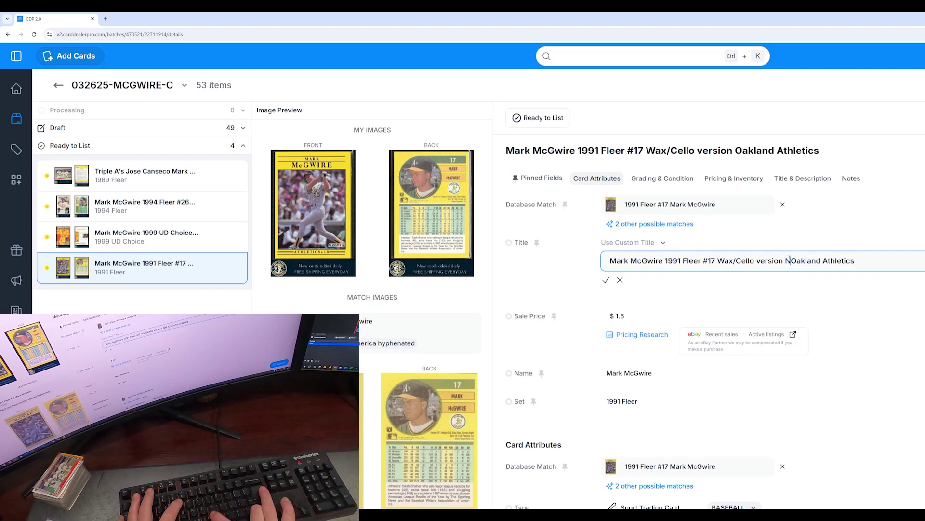
{"action": "type", "text": "MT OR BETTE"}
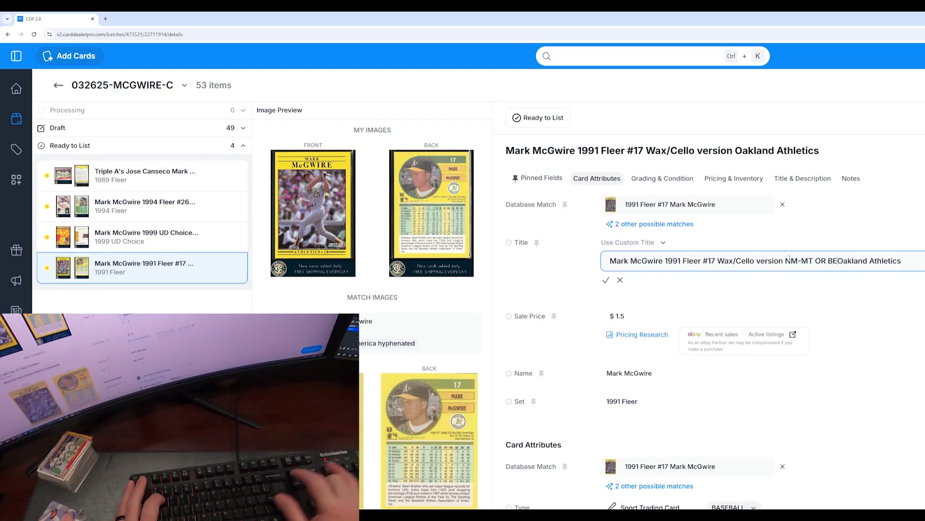
{"action": "type", "text": "R"}
{"action": "left_click", "coordinate": [606, 280]}
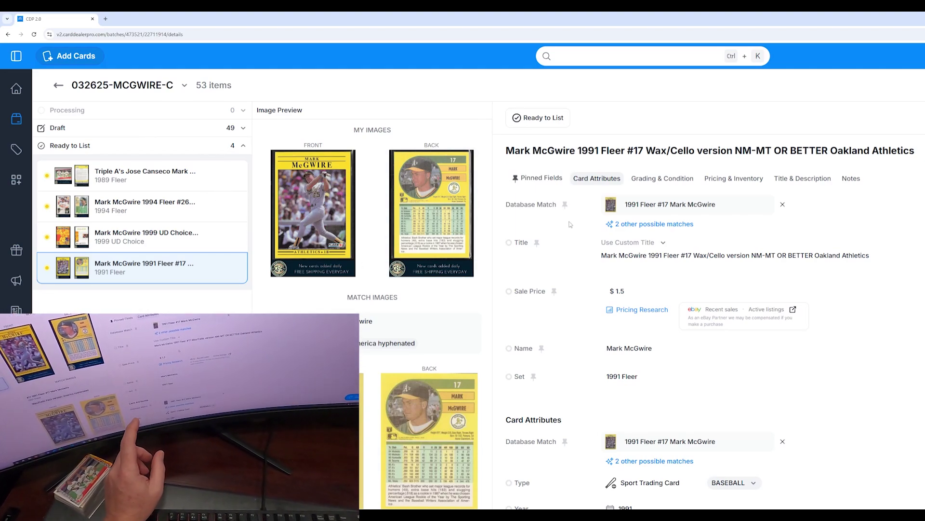
{"action": "scroll", "coordinate": [645, 275], "scroll_direction": "down", "scroll_amount": 10}
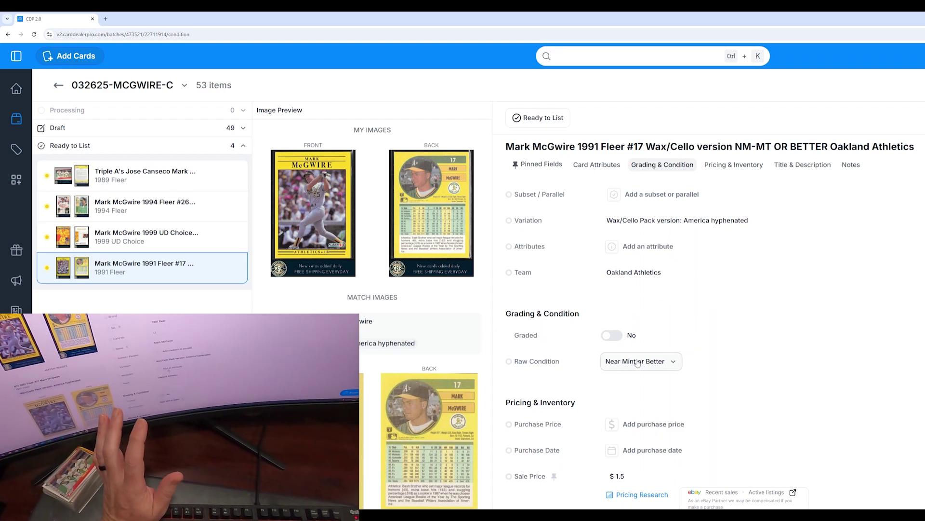
{"action": "scroll", "coordinate": [637, 362], "scroll_direction": "up", "scroll_amount": 10}
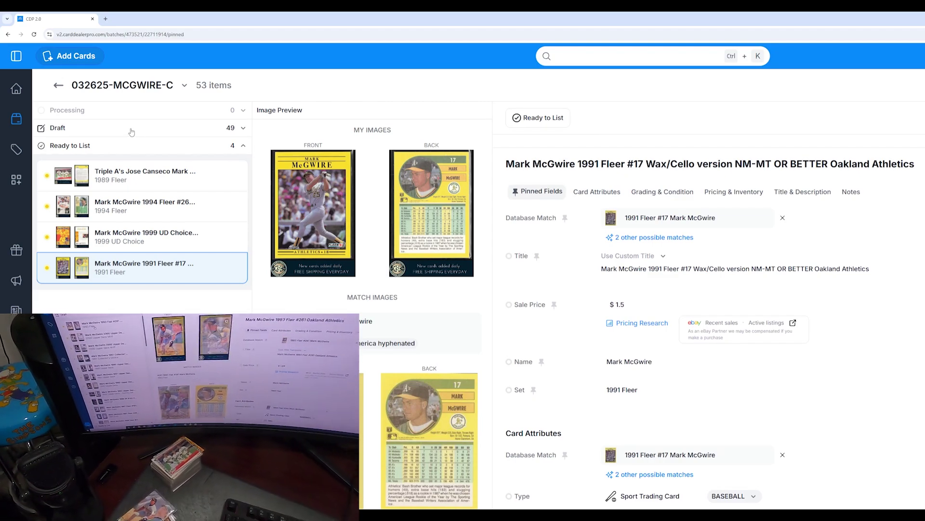
Return to the draft 1993 Flair #261 card and set its custom title to "Mark McGwire 1993 Flair #261 MINT Oakland Athletics".
{"action": "left_click", "coordinate": [131, 131]}
{"action": "left_click", "coordinate": [124, 165]}
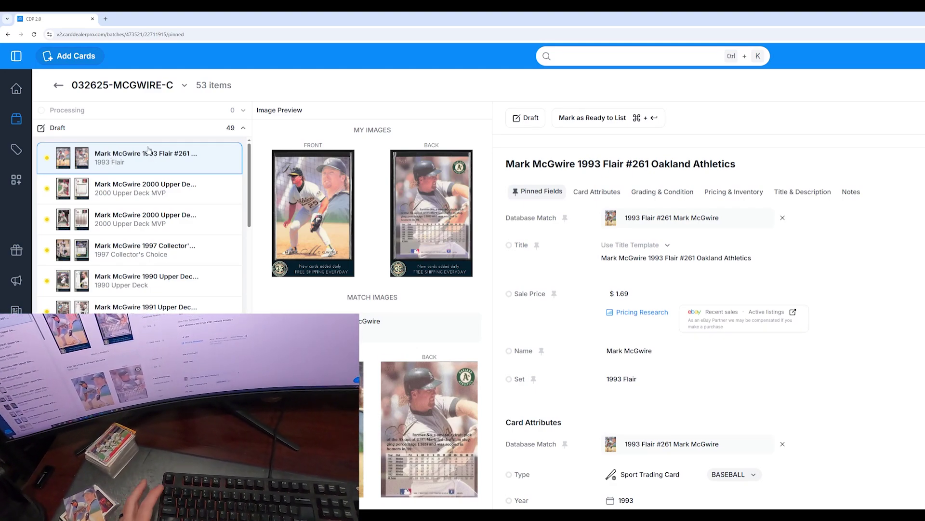
{"action": "left_click", "coordinate": [646, 245]}
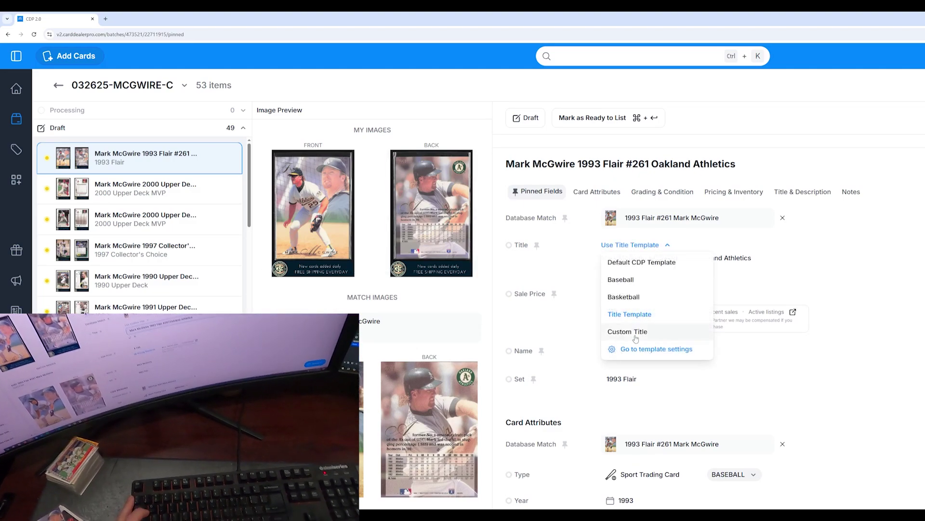
{"action": "left_click", "coordinate": [636, 331]}
{"action": "type", "text": "MINT"}
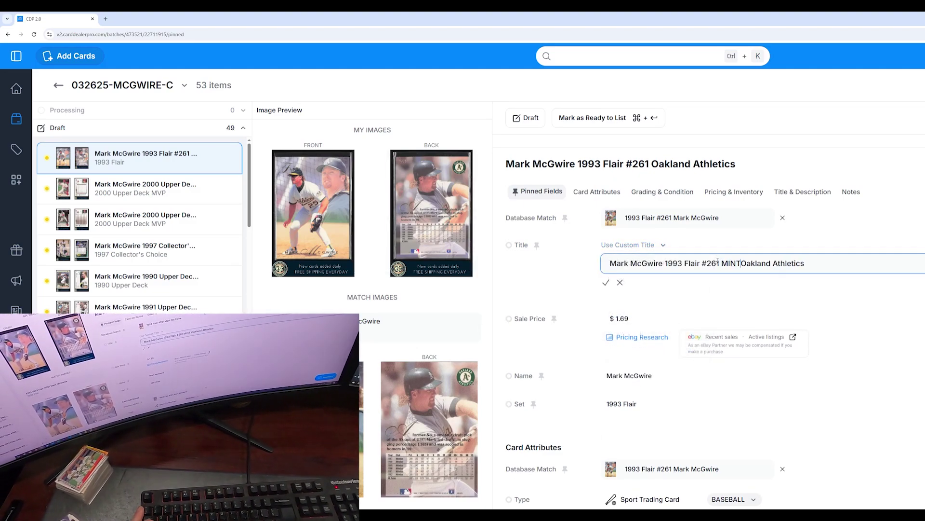
{"action": "left_click", "coordinate": [605, 282]}
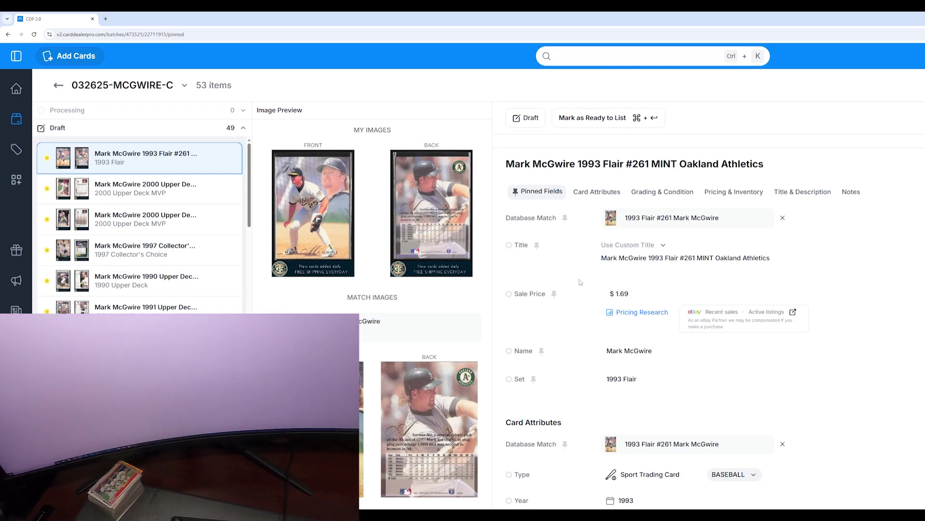
Open the eBay recent sales for the 1993 Flair #261 card, compare the sold prices and delivery costs, and close the results.
{"action": "left_click", "coordinate": [718, 312]}
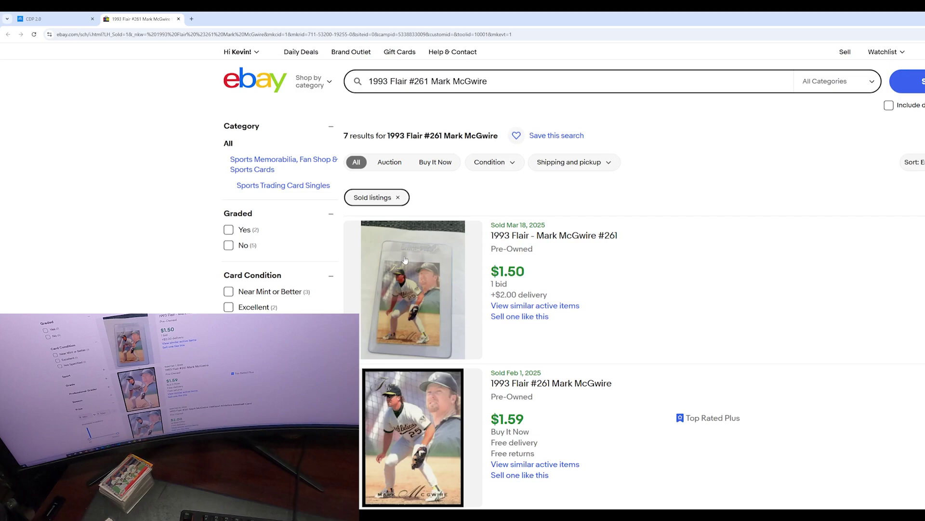
{"action": "scroll", "coordinate": [405, 260], "scroll_direction": "down", "scroll_amount": 4}
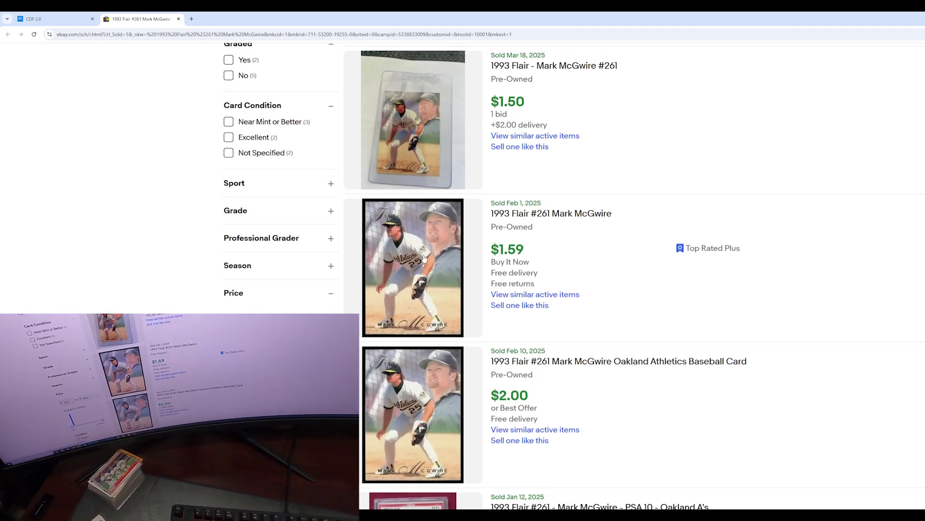
{"action": "scroll", "coordinate": [424, 258], "scroll_direction": "up", "scroll_amount": 1}
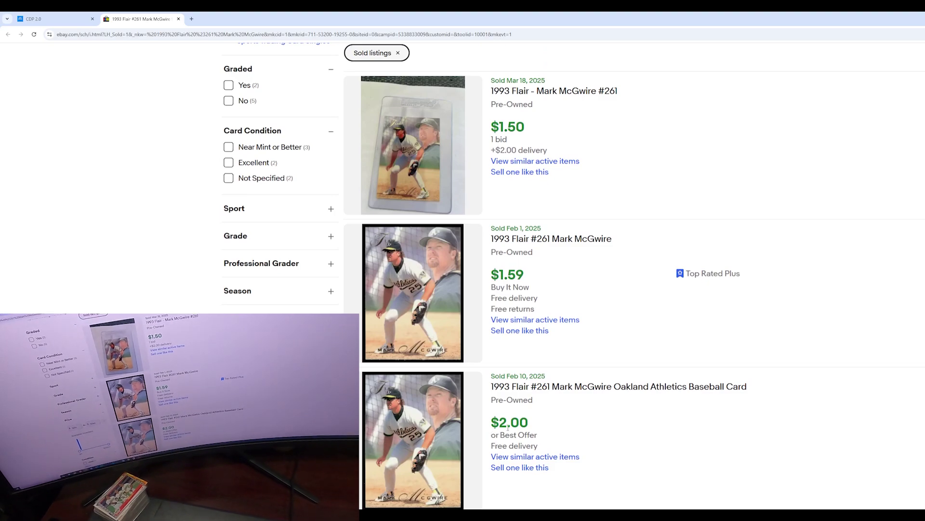
{"action": "left_click_drag", "start_coordinate": [489, 120], "coordinate": [553, 150]}
{"action": "left_click", "coordinate": [559, 153]}
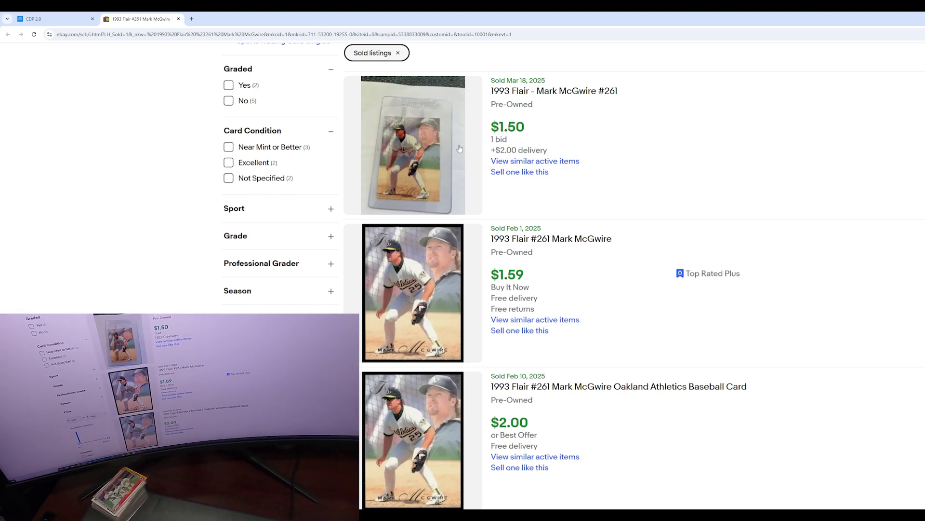
{"action": "scroll", "coordinate": [475, 150], "scroll_direction": "down", "scroll_amount": 2}
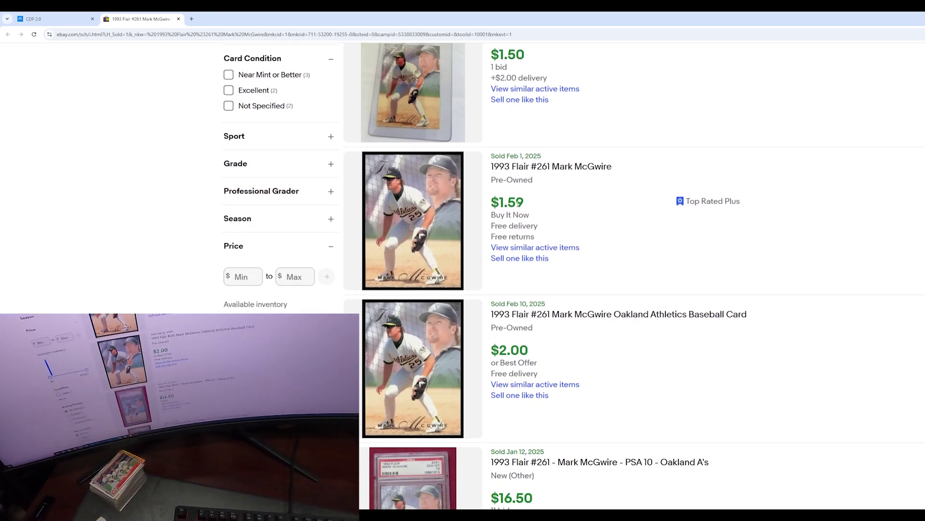
{"action": "scroll", "coordinate": [521, 204], "scroll_direction": "down", "scroll_amount": 13}
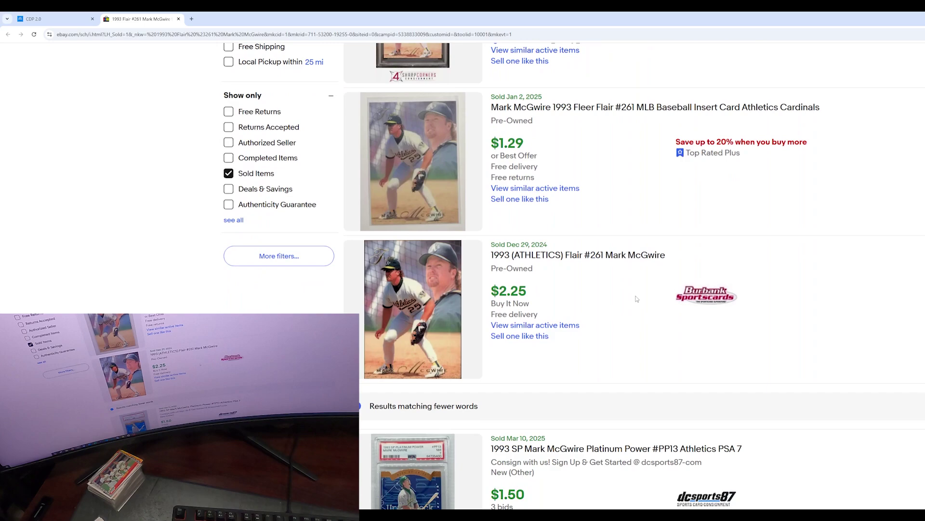
{"action": "left_click_drag", "start_coordinate": [527, 291], "coordinate": [491, 291]}
{"action": "left_click", "coordinate": [491, 290]}
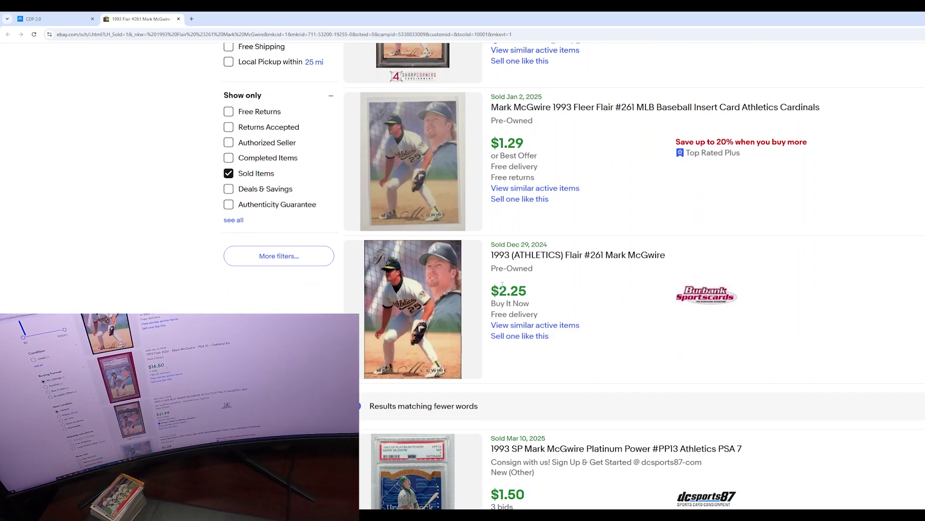
{"action": "scroll", "coordinate": [525, 136], "scroll_direction": "up", "scroll_amount": 10}
{"action": "left_click_drag", "start_coordinate": [532, 171], "coordinate": [491, 170]}
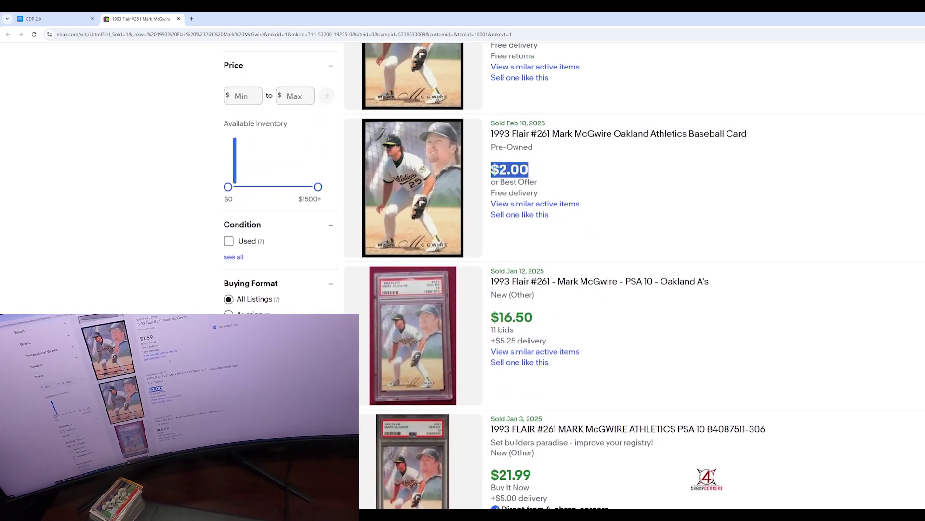
{"action": "scroll", "coordinate": [520, 155], "scroll_direction": "up", "scroll_amount": 5}
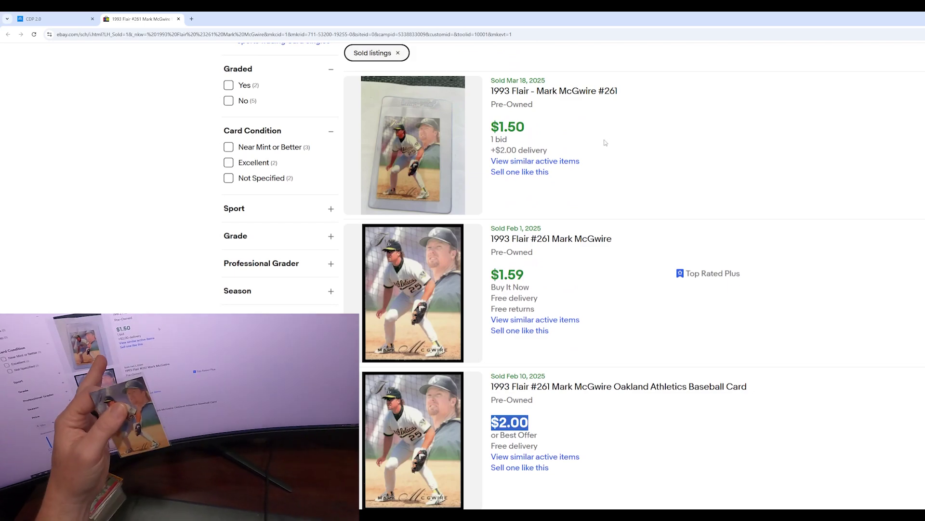
{"action": "left_click", "coordinate": [594, 141]}
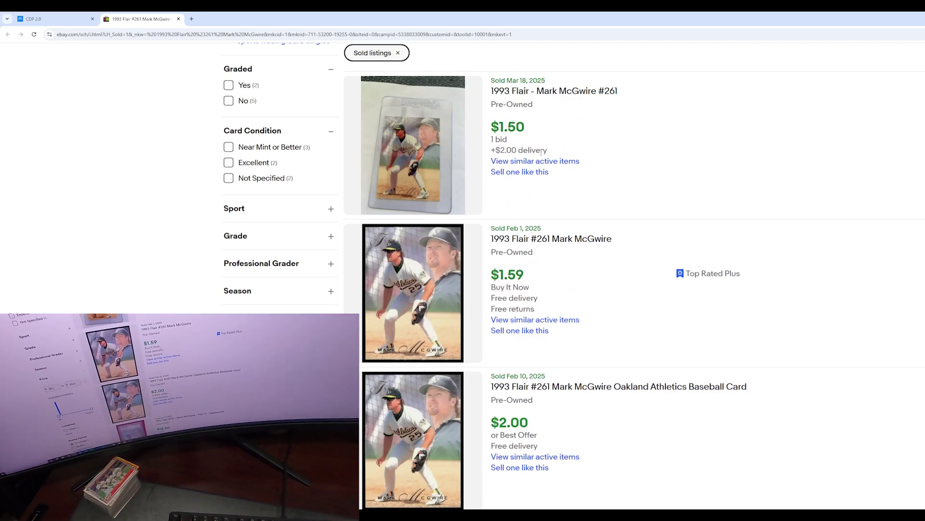
{"action": "scroll", "coordinate": [543, 152], "scroll_direction": "down", "scroll_amount": 1}
{"action": "scroll", "coordinate": [515, 217], "scroll_direction": "down", "scroll_amount": 1}
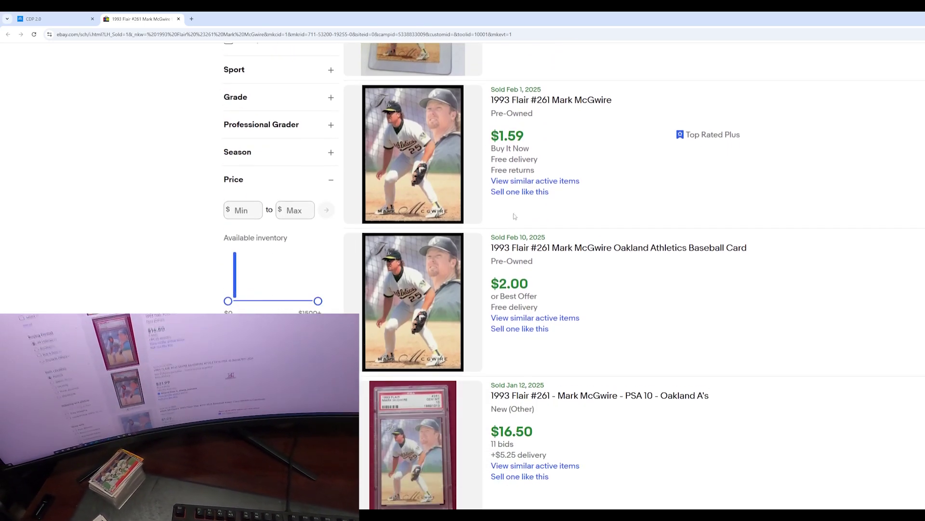
{"action": "scroll", "coordinate": [515, 217], "scroll_direction": "down", "scroll_amount": 4}
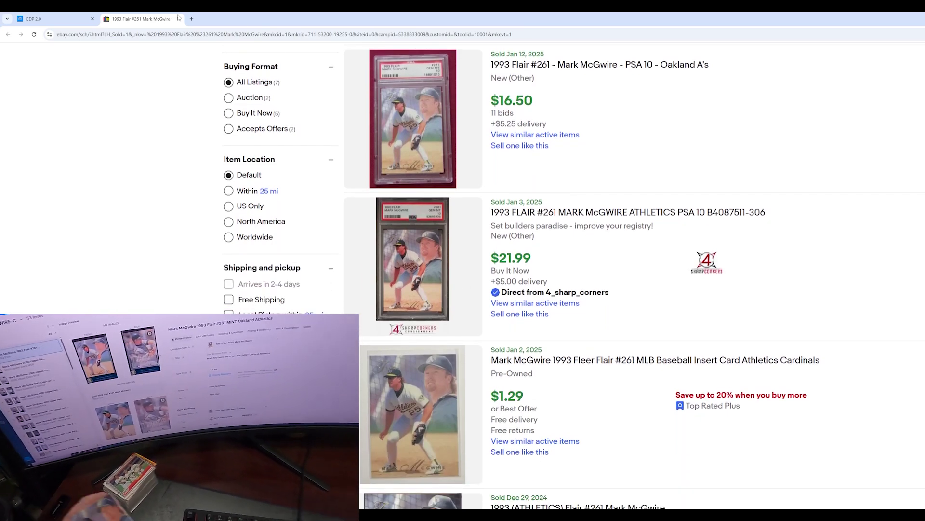
{"action": "left_click", "coordinate": [179, 18]}
Set the 1993 Flair #261 card's sale price to $2.25 and mark it as ready to list.
{"action": "left_click", "coordinate": [649, 295]}
{"action": "key", "text": "ctrl+a"}
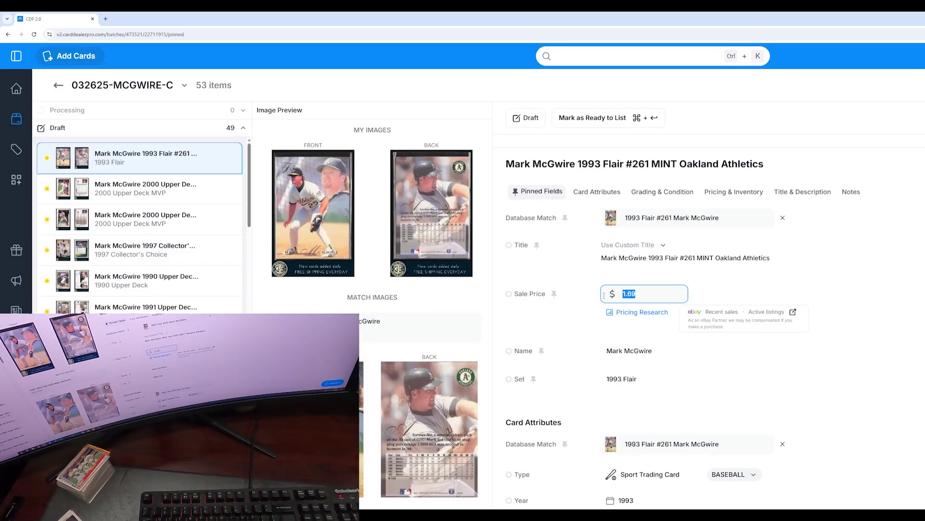
{"action": "type", "text": "2.25"}
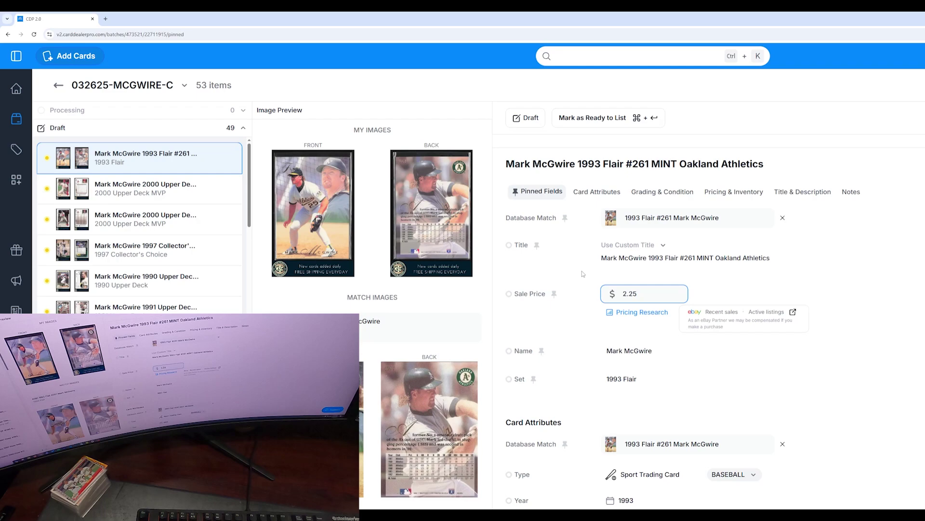
{"action": "left_click", "coordinate": [591, 119]}
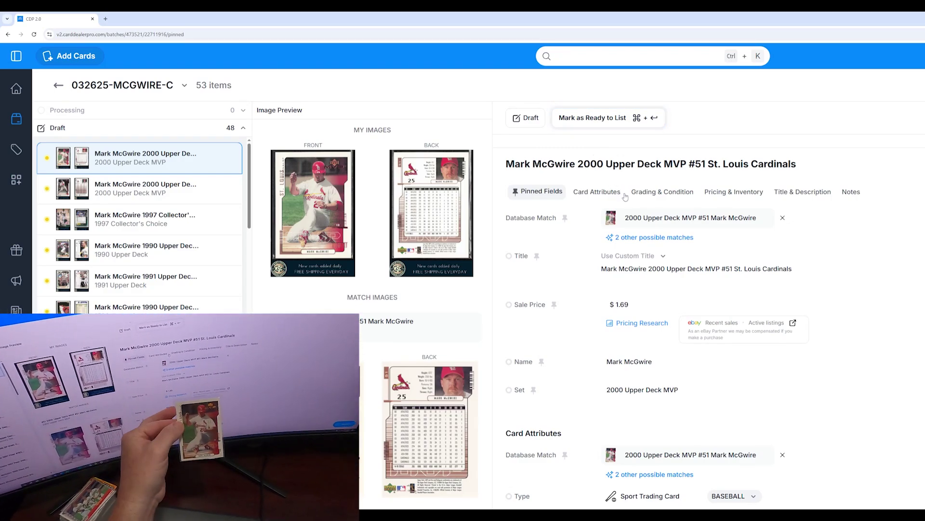
Compare the other possible database matches for the 2000 Upper Deck MVP #51 card, including Silver Script, and keep the current match.
{"action": "left_click", "coordinate": [651, 237]}
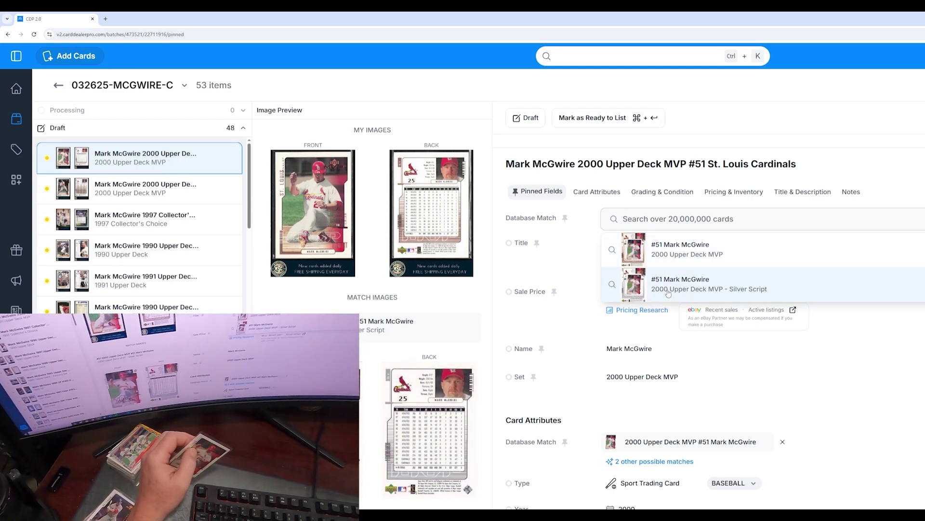
{"action": "left_click", "coordinate": [588, 262]}
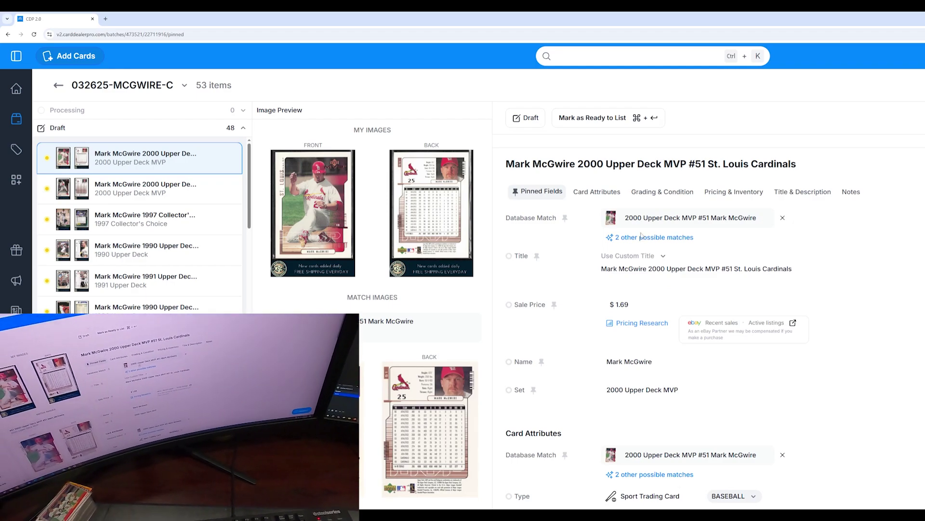
{"action": "left_click", "coordinate": [651, 221]}
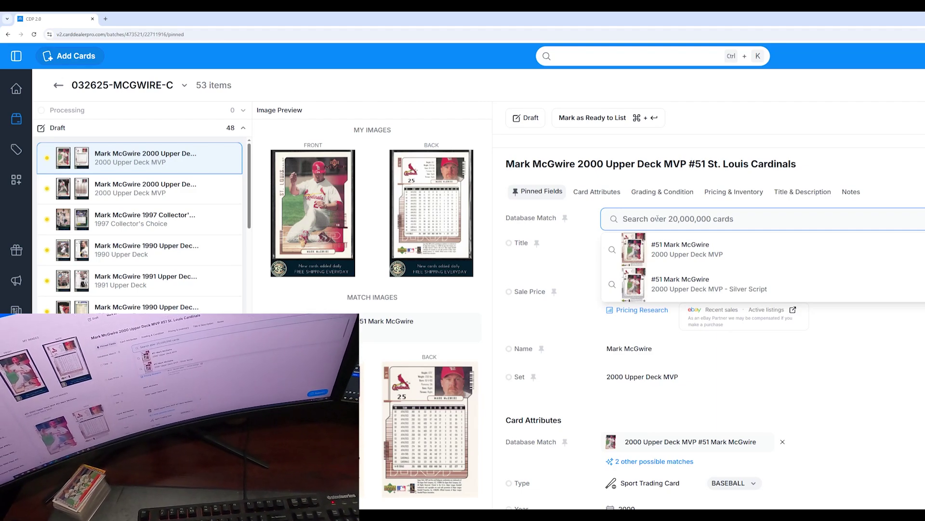
{"action": "left_click", "coordinate": [583, 249]}
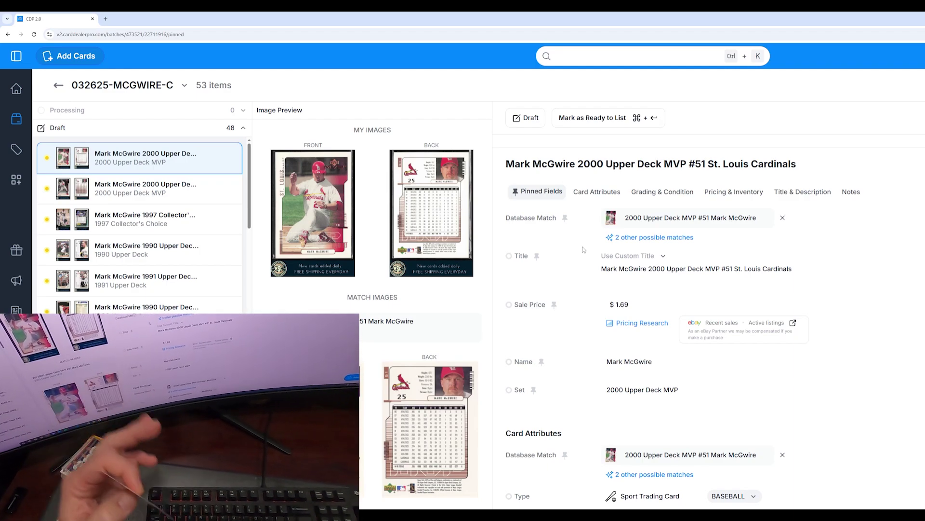
Examine the subset and parallel options in the 2000 Upper Deck MVP #51 card's attributes without choosing one.
{"action": "scroll", "coordinate": [584, 247], "scroll_direction": "down", "scroll_amount": 5}
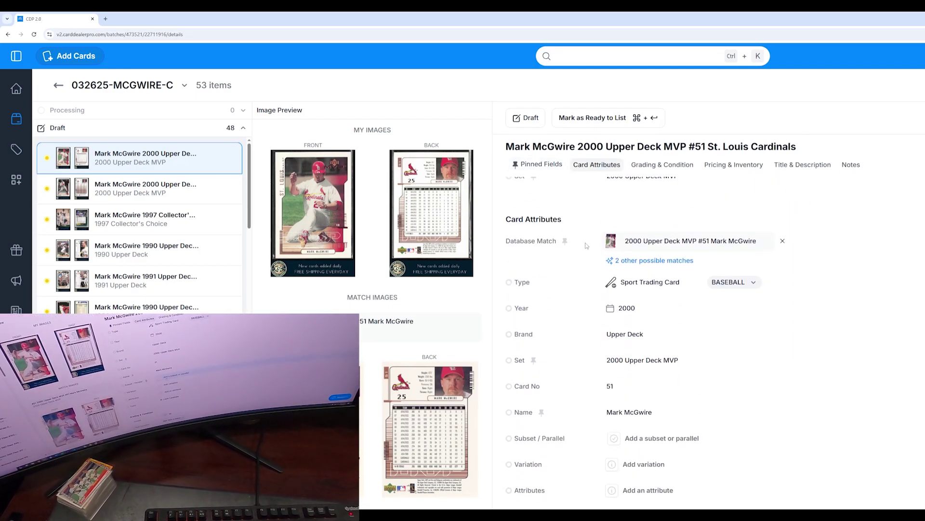
{"action": "scroll", "coordinate": [587, 246], "scroll_direction": "down", "scroll_amount": 2}
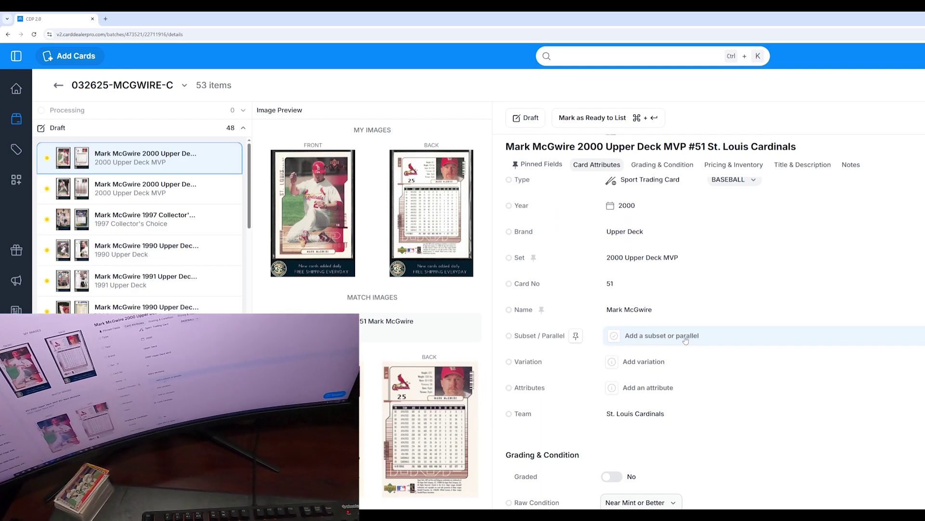
{"action": "left_click", "coordinate": [658, 340]}
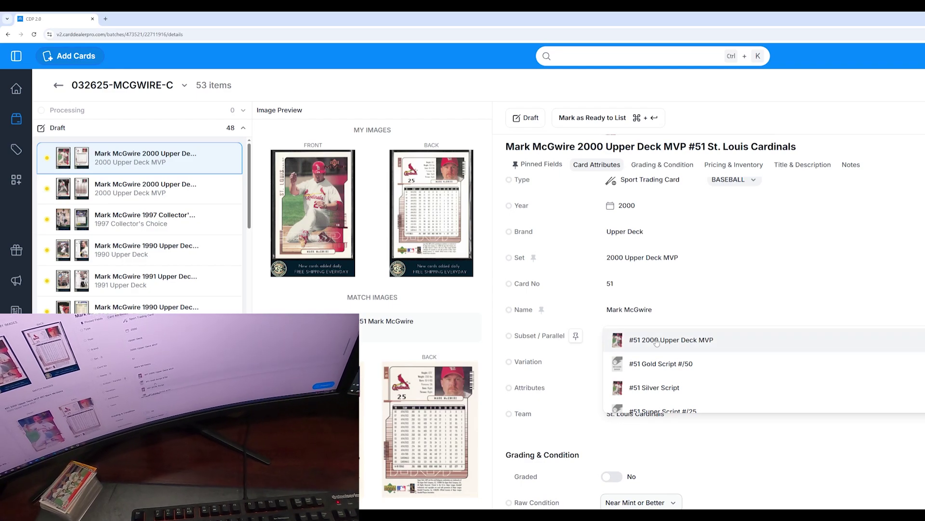
{"action": "scroll", "coordinate": [657, 367], "scroll_direction": "down", "scroll_amount": 1}
{"action": "scroll", "coordinate": [658, 356], "scroll_direction": "up", "scroll_amount": 3}
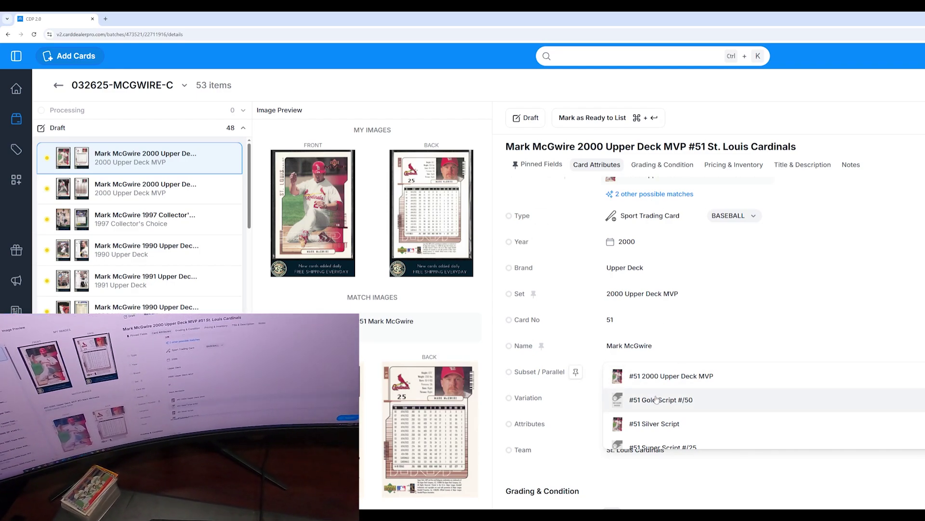
{"action": "left_click", "coordinate": [591, 369]}
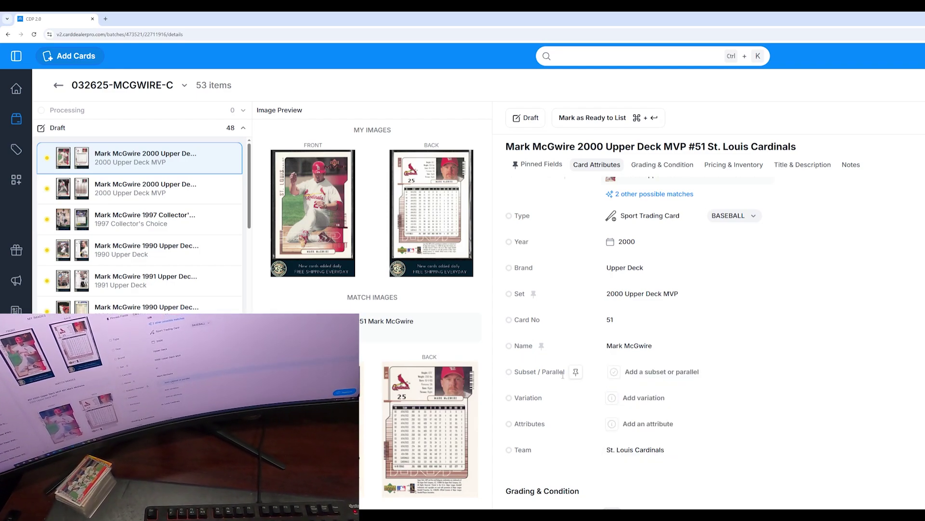
{"action": "left_click", "coordinate": [646, 374]}
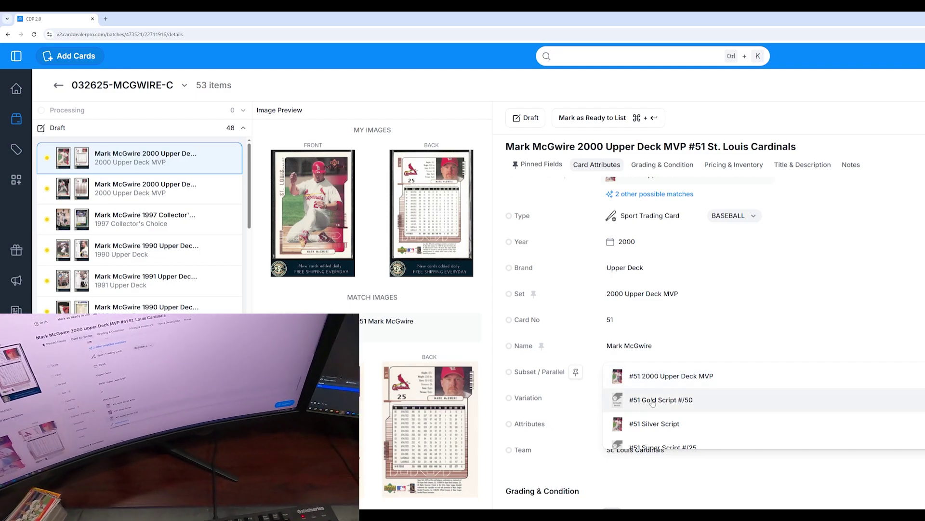
{"action": "scroll", "coordinate": [658, 409], "scroll_direction": "down", "scroll_amount": 1}
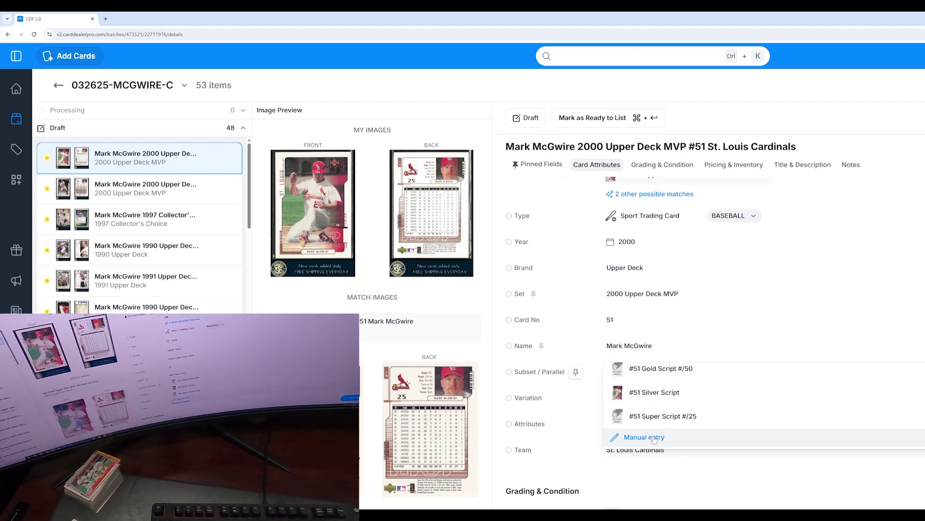
{"action": "scroll", "coordinate": [629, 396], "scroll_direction": "up", "scroll_amount": 1}
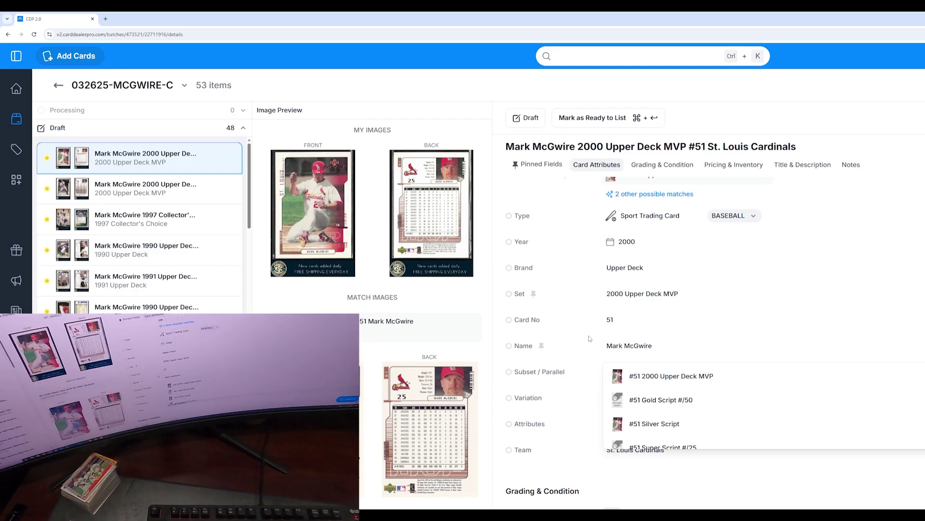
Switch the 2000 Upper Deck MVP #51 card to a custom title and insert "NM-MT OR BETTER" before "St. Louis Cardinals".
{"action": "scroll", "coordinate": [589, 337], "scroll_direction": "up", "scroll_amount": 2}
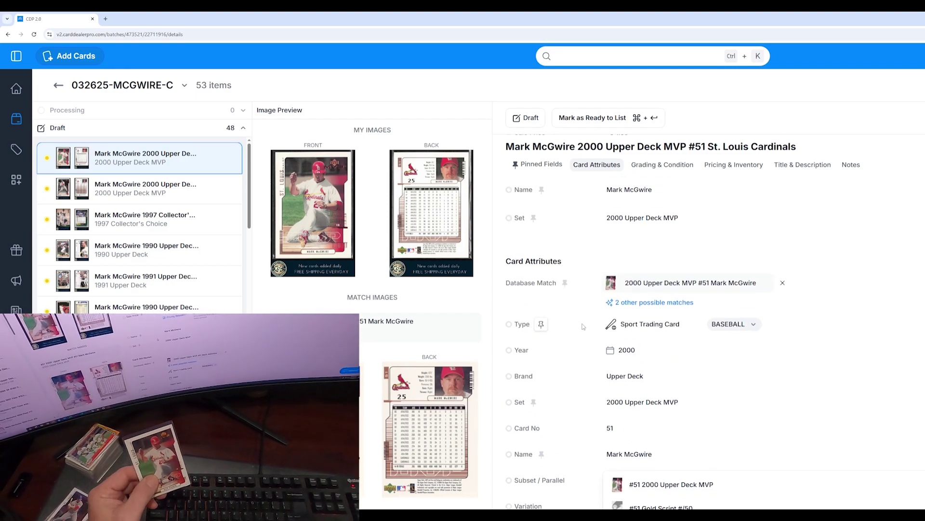
{"action": "scroll", "coordinate": [585, 318], "scroll_direction": "up", "scroll_amount": 1}
{"action": "scroll", "coordinate": [585, 317], "scroll_direction": "up", "scroll_amount": 1}
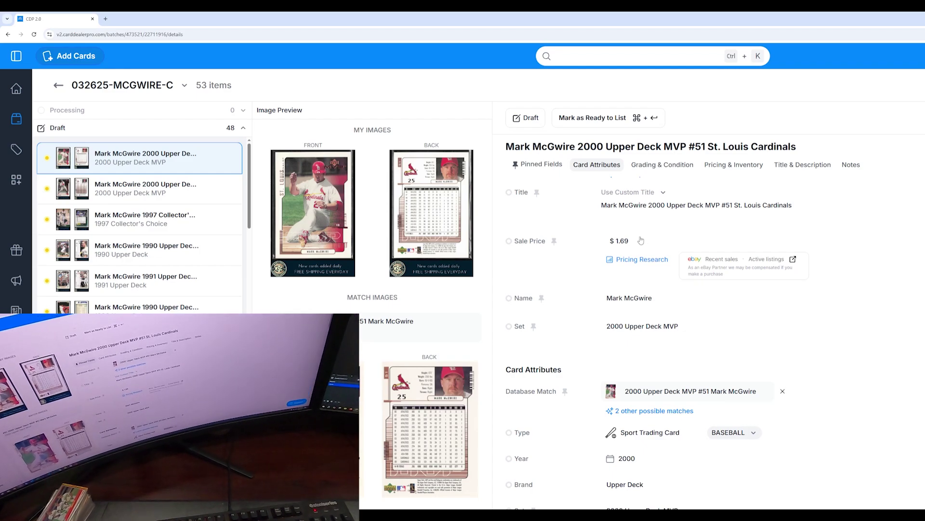
{"action": "scroll", "coordinate": [667, 253], "scroll_direction": "up", "scroll_amount": 2}
{"action": "left_click", "coordinate": [663, 256]}
{"action": "left_click", "coordinate": [627, 341]}
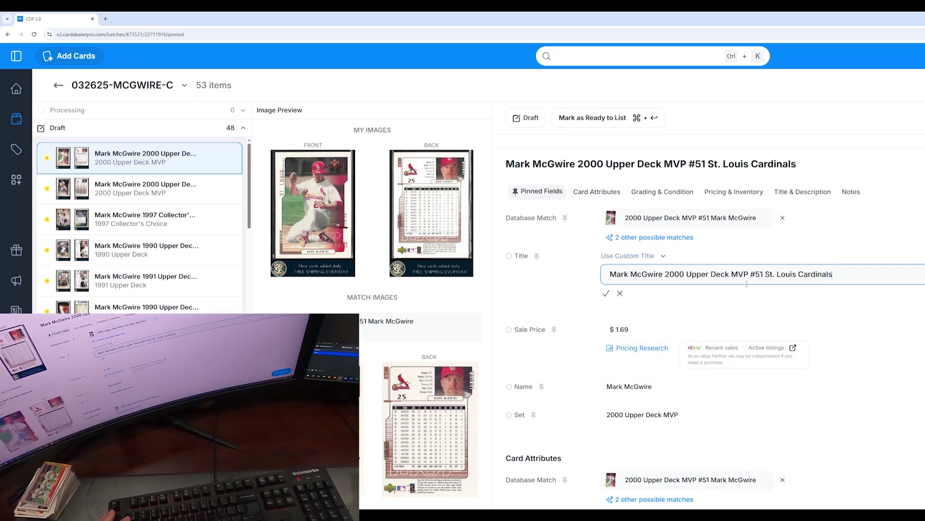
{"action": "type", "text": "NM-0"}
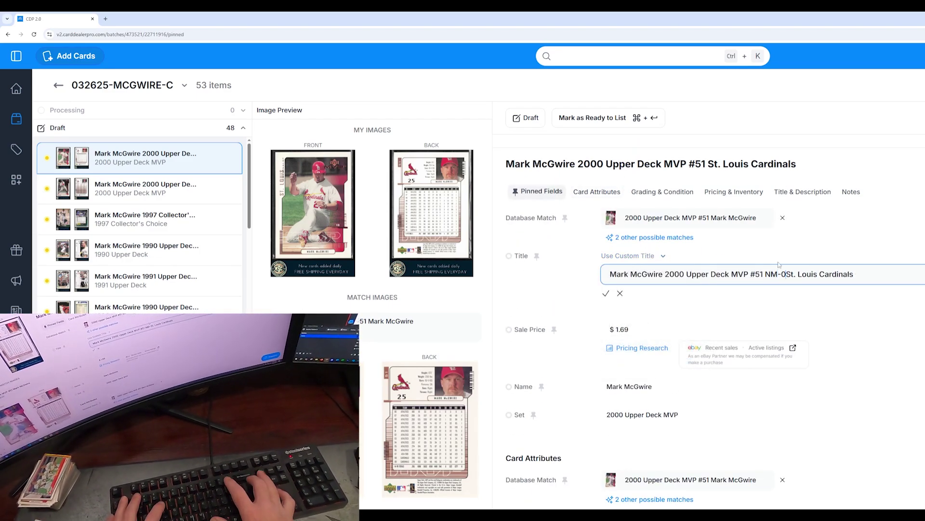
{"action": "key", "text": "BackSpace"}
{"action": "type", "text": "MT OR B"}
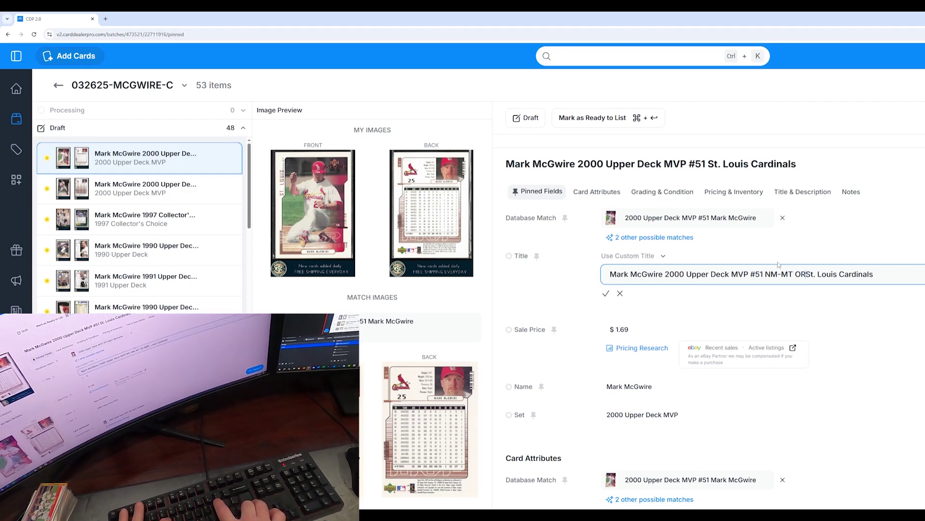
{"action": "type", "text": "ETTER"}
Copy the phrase "NM-MT OR BETTER" with its trailing space from the card's custom title for reuse.
{"action": "key", "text": "shift+Left"}
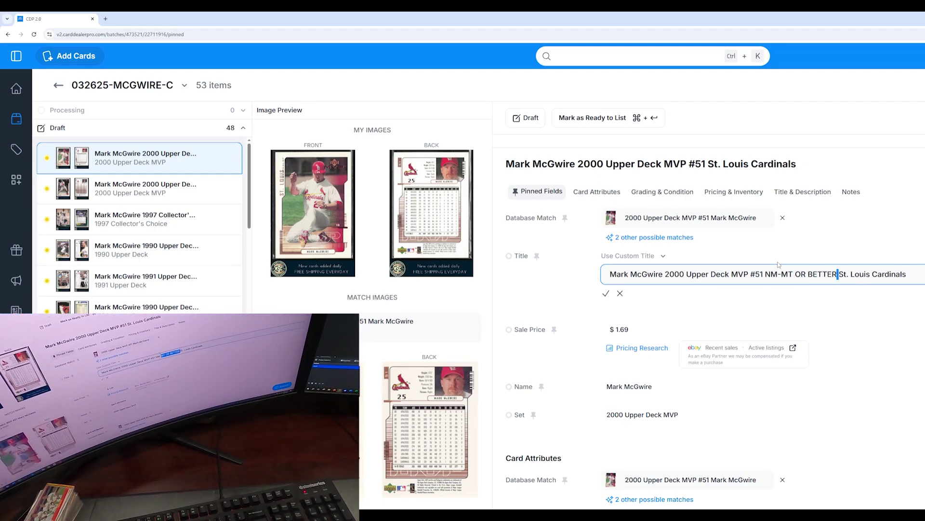
{"action": "key", "text": "shift+Left"}
{"action": "key", "text": "shift+Left"}
{"action": "key", "text": "shift+Left"}
{"action": "key", "text": "shift+Left"}
{"action": "key", "text": "shift+Left"}
{"action": "key", "text": "shift+Left"}
{"action": "key", "text": "shift+Left"}
{"action": "key", "text": "shift+Left"}
{"action": "key", "text": "shift+Left"}
{"action": "key", "text": "shift+Left"}
{"action": "key", "text": "shift+Left"}
{"action": "key", "text": "shift+Left"}
{"action": "key", "text": "shift+Left"}
{"action": "key", "text": "shift+Left"}
{"action": "key", "text": "ctrl+c"}
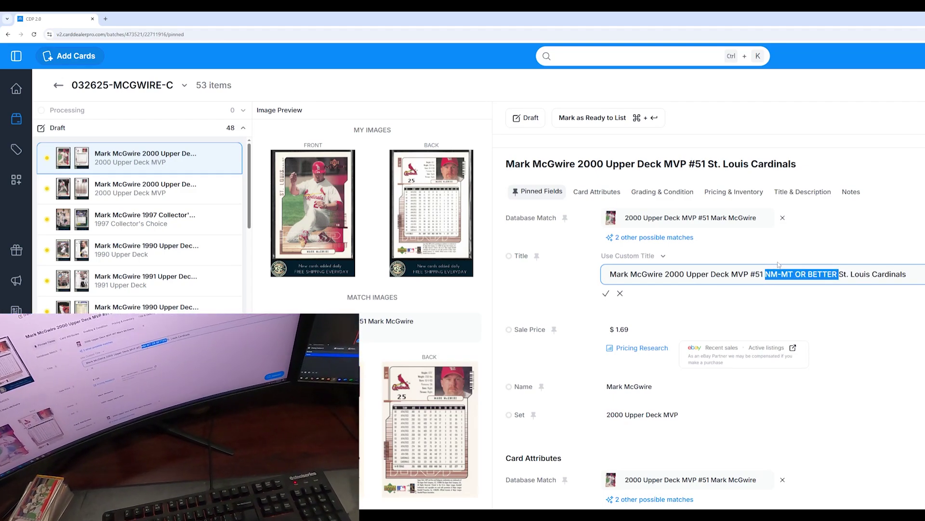
{"action": "left_click", "coordinate": [779, 266]}
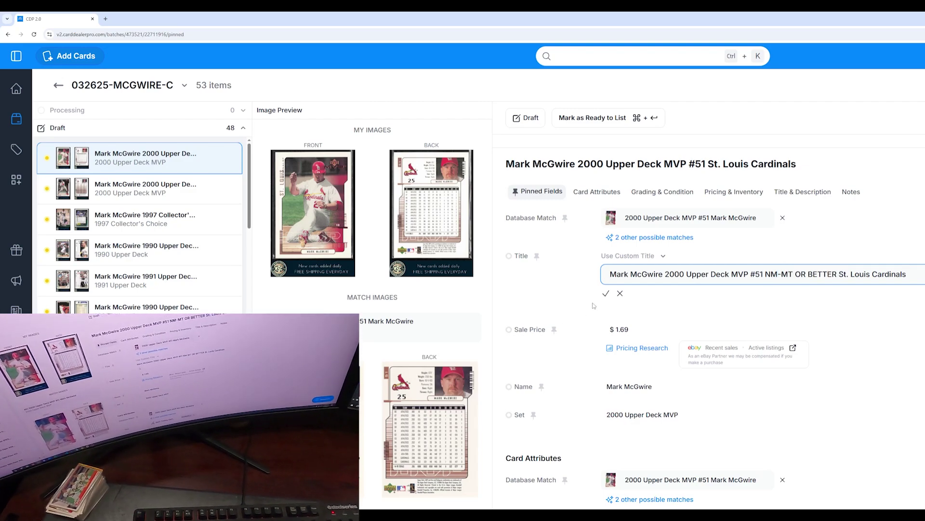
Save the custom title of the 2000 Upper Deck MVP #51 card and mark the card as ready to list.
{"action": "left_click", "coordinate": [606, 293]}
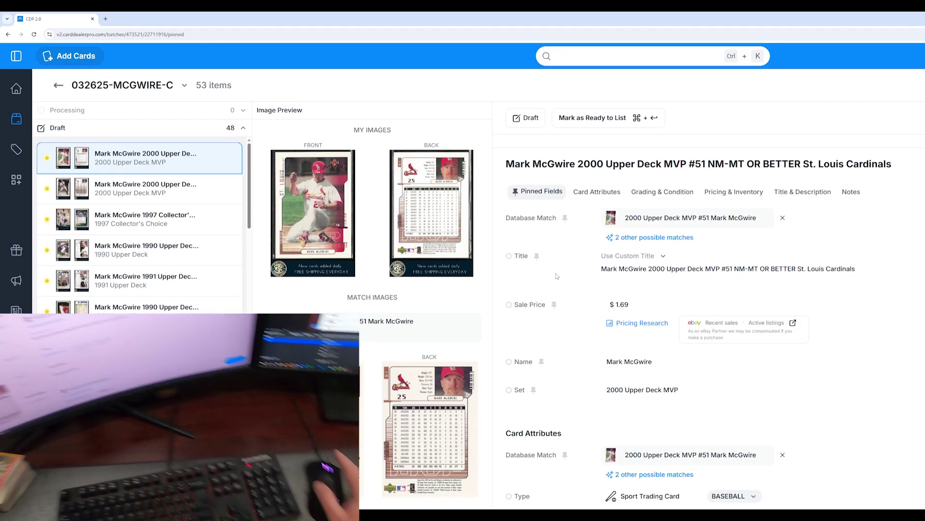
{"action": "left_click", "coordinate": [591, 117]}
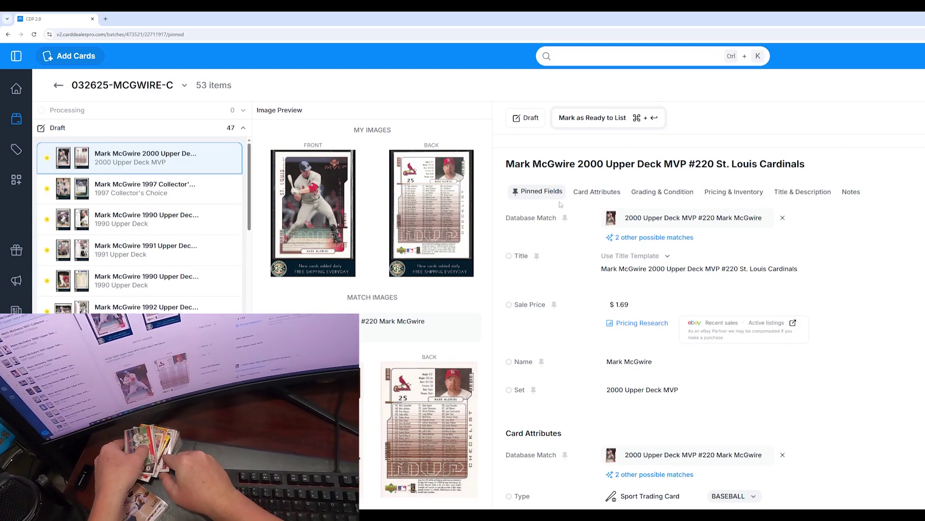
Switch the 2000 Upper Deck MVP #220 card to a custom title and insert "NM-MT OR BETTER" before "St. Louis Cardinals".
{"action": "left_click", "coordinate": [668, 256]}
{"action": "left_click", "coordinate": [641, 341]}
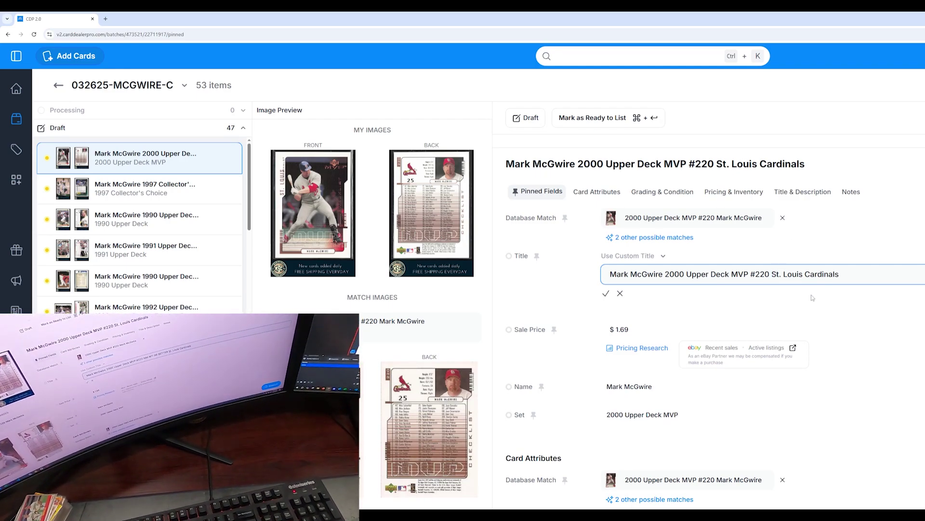
{"action": "key", "text": "ctrl+v"}
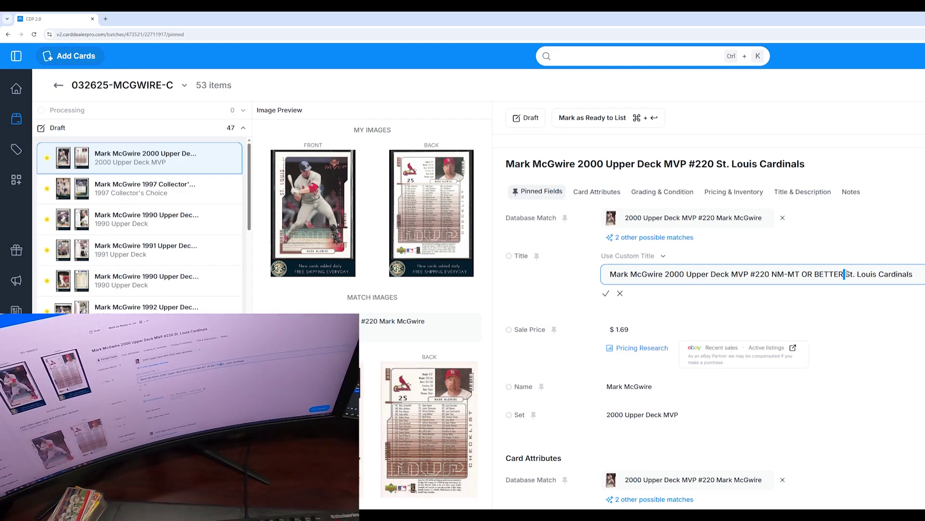
{"action": "left_click", "coordinate": [606, 295]}
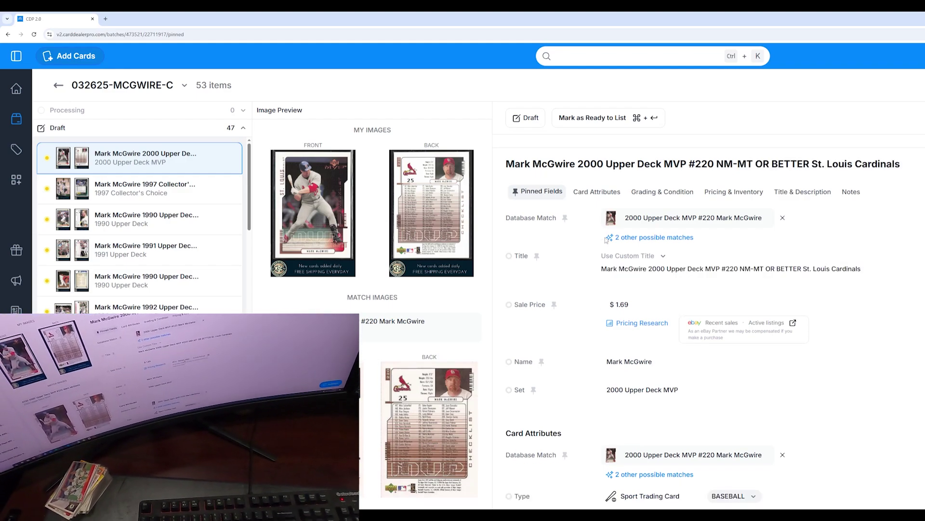
Examine the 2000 Upper Deck MVP #220 card's subset and parallel options and its recent eBay sold listings.
{"action": "scroll", "coordinate": [675, 318], "scroll_direction": "down", "scroll_amount": 5}
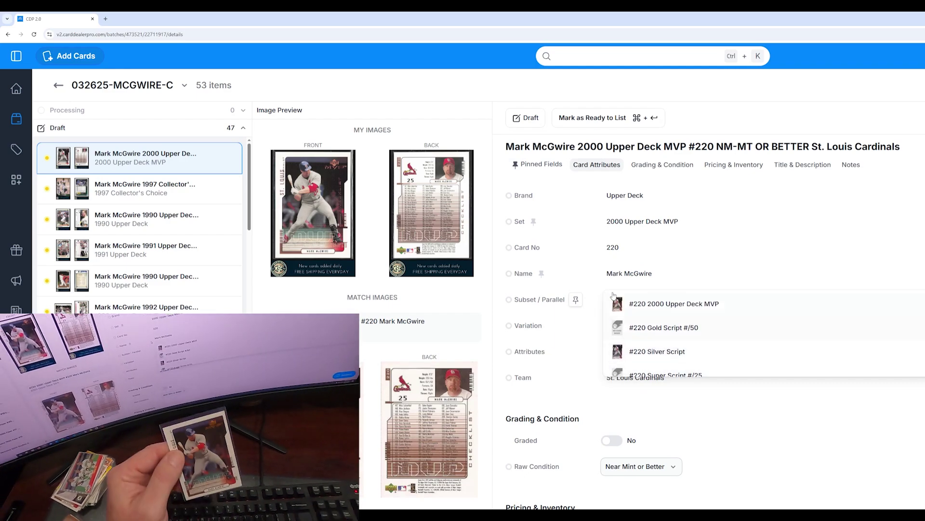
{"action": "scroll", "coordinate": [600, 294], "scroll_direction": "up", "scroll_amount": 5}
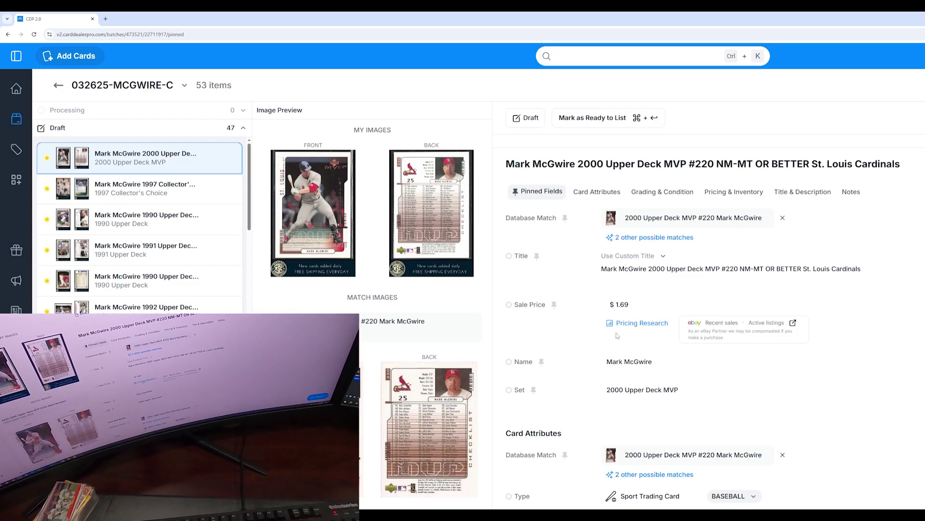
{"action": "left_click", "coordinate": [716, 323]}
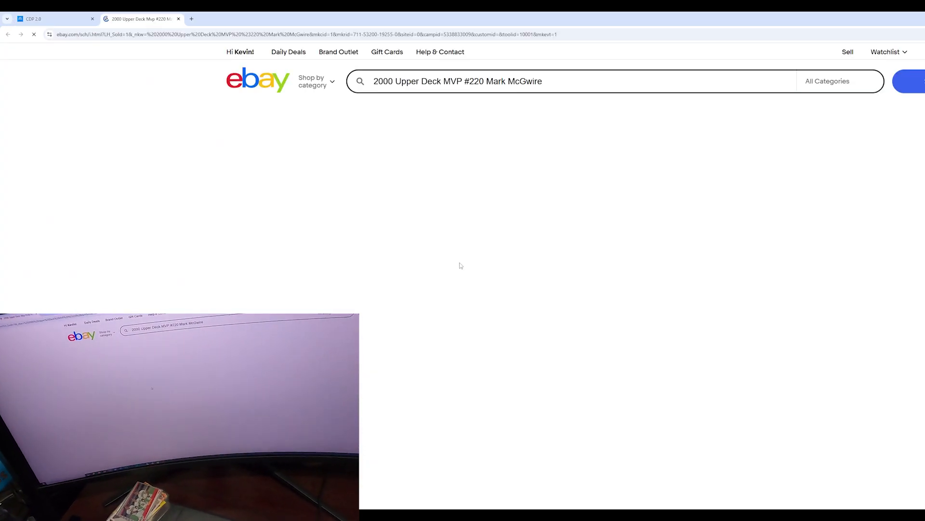
{"action": "scroll", "coordinate": [443, 176], "scroll_direction": "down", "scroll_amount": 1}
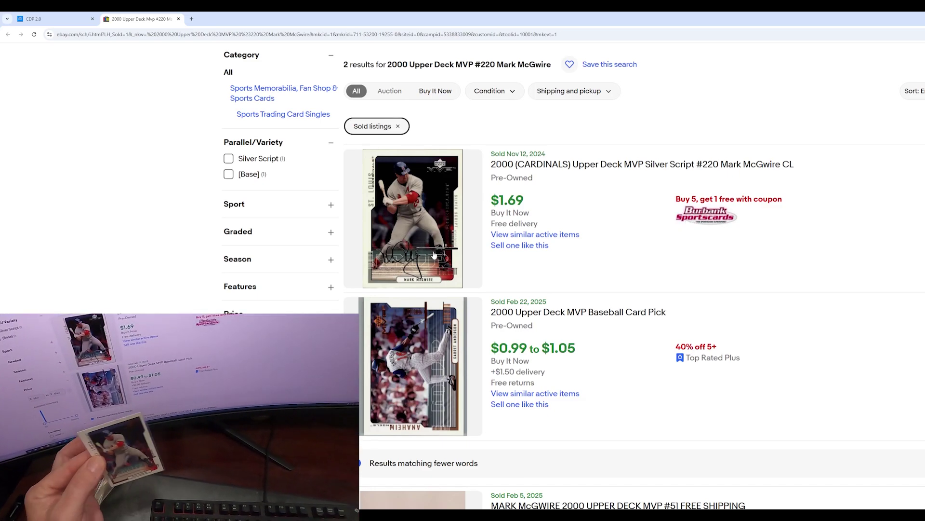
{"action": "scroll", "coordinate": [473, 234], "scroll_direction": "down", "scroll_amount": 5}
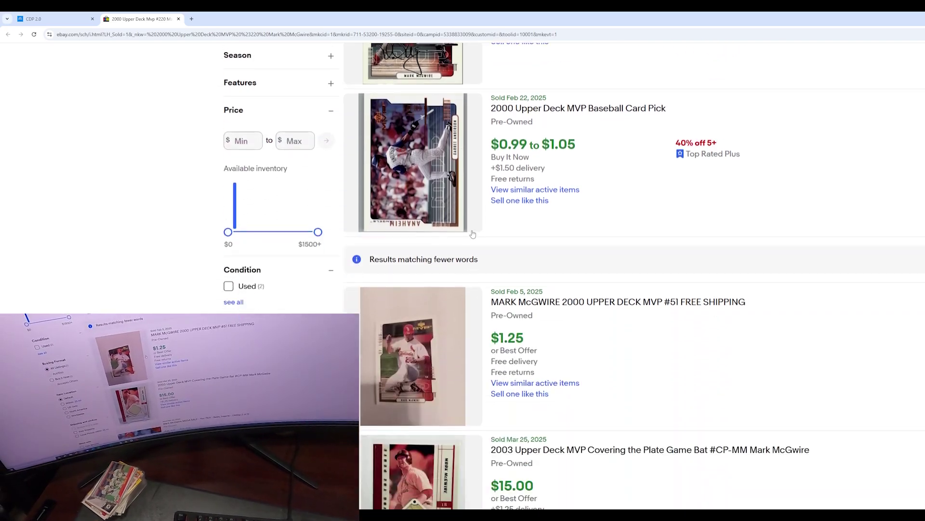
{"action": "scroll", "coordinate": [472, 235], "scroll_direction": "down", "scroll_amount": 3}
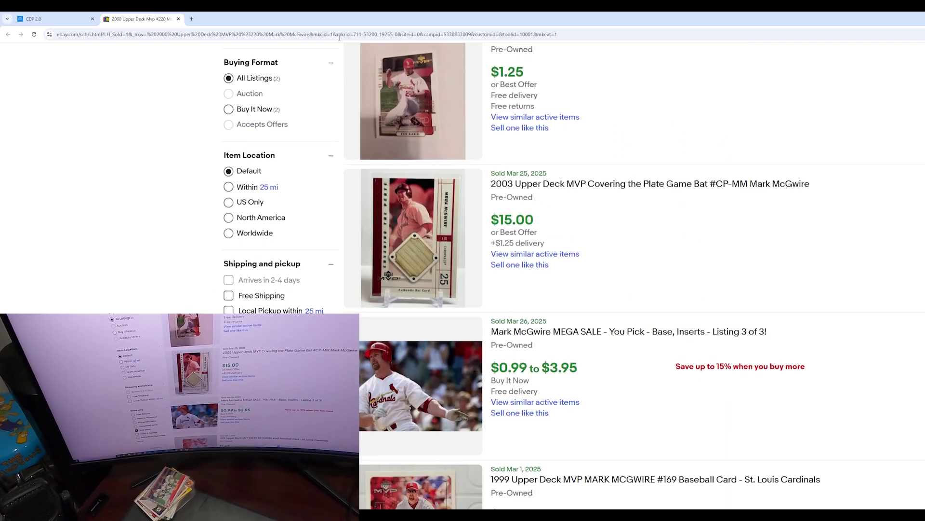
{"action": "left_click", "coordinate": [178, 19]}
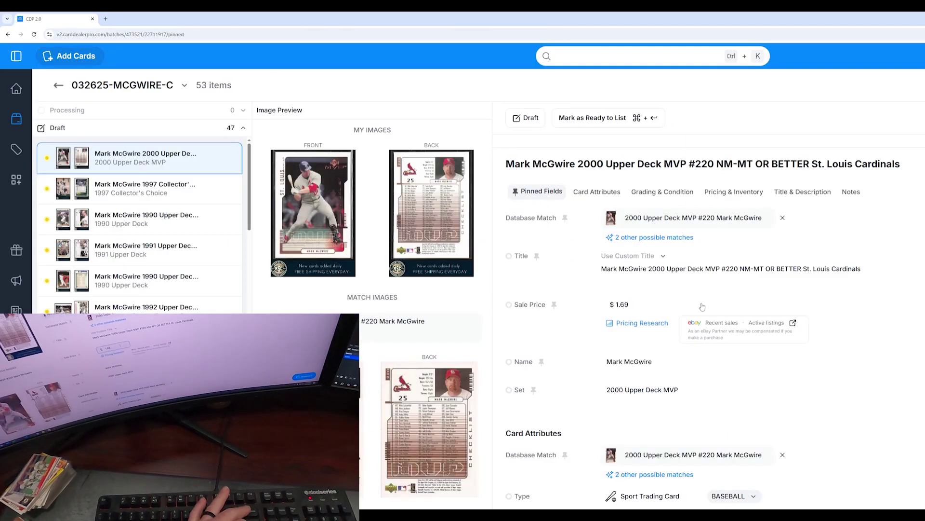
Set the sale price of the 2000 Upper Deck MVP #220 card to $1.5.
{"action": "left_click", "coordinate": [662, 304]}
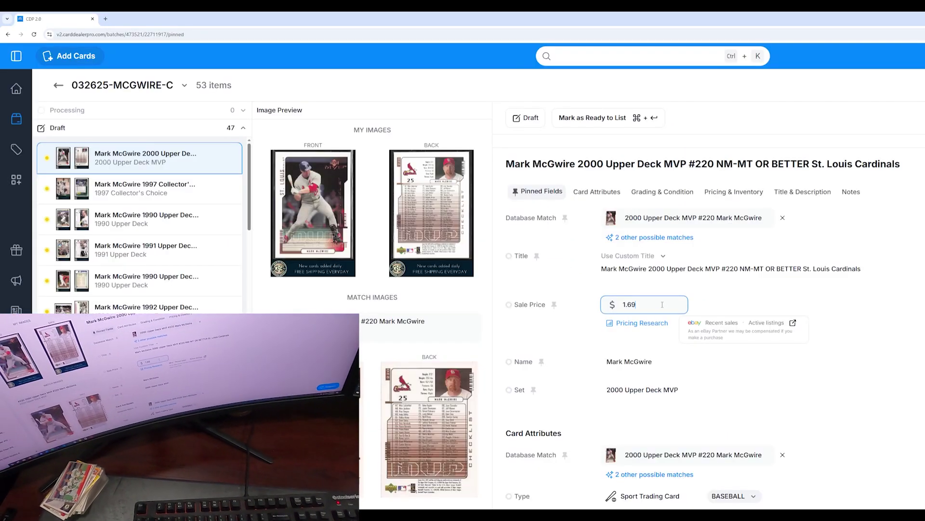
{"action": "left_click", "coordinate": [581, 288]}
Review the past sales in the 2000 Upper Deck MVP #220 card's pricing research and mark the card as ready to list.
{"action": "left_click", "coordinate": [639, 324]}
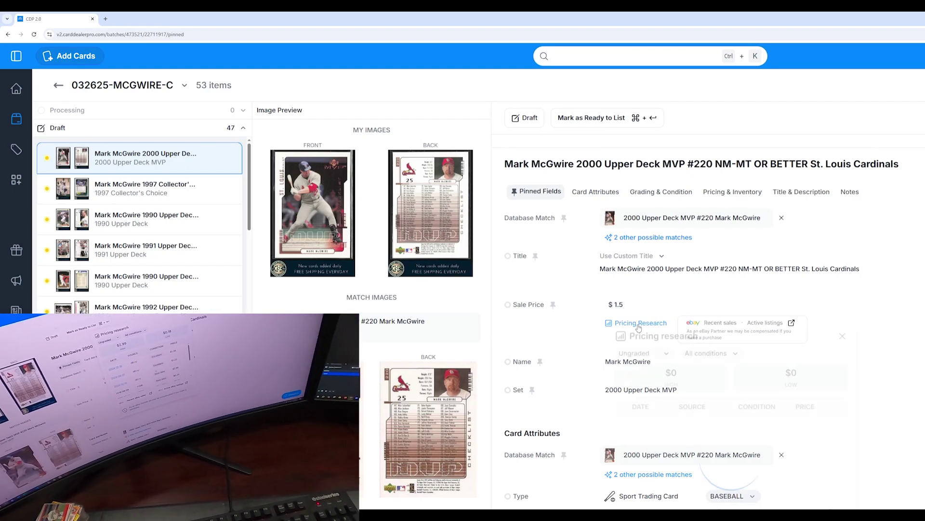
{"action": "scroll", "coordinate": [802, 260], "scroll_direction": "down", "scroll_amount": 3}
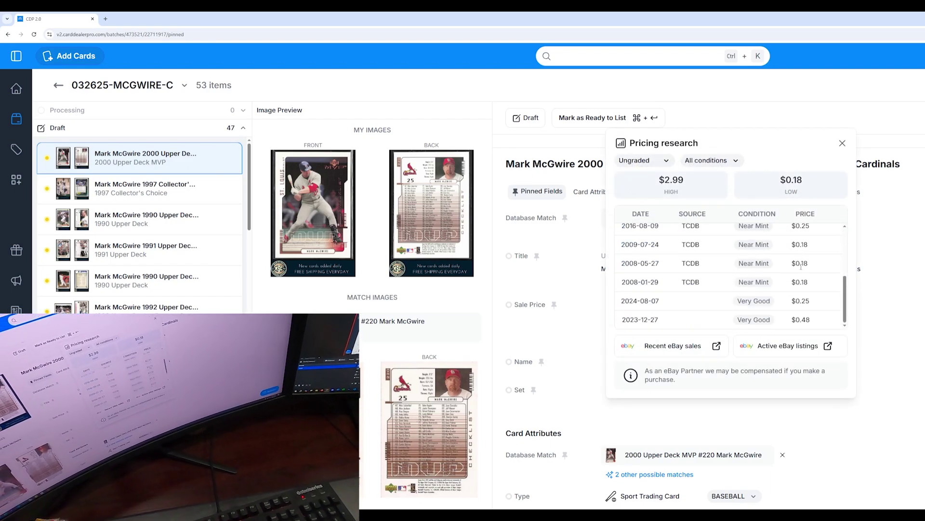
{"action": "scroll", "coordinate": [801, 261], "scroll_direction": "up", "scroll_amount": 3}
{"action": "scroll", "coordinate": [801, 261], "scroll_direction": "down", "scroll_amount": 3}
{"action": "scroll", "coordinate": [771, 260], "scroll_direction": "up", "scroll_amount": 3}
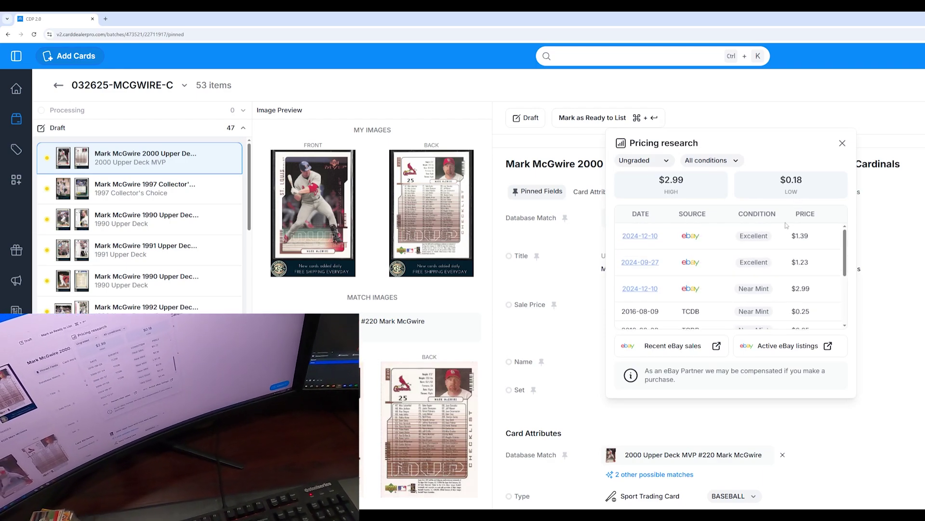
{"action": "scroll", "coordinate": [785, 241], "scroll_direction": "down", "scroll_amount": 3}
{"action": "scroll", "coordinate": [784, 256], "scroll_direction": "up", "scroll_amount": 3}
{"action": "scroll", "coordinate": [781, 263], "scroll_direction": "down", "scroll_amount": 3}
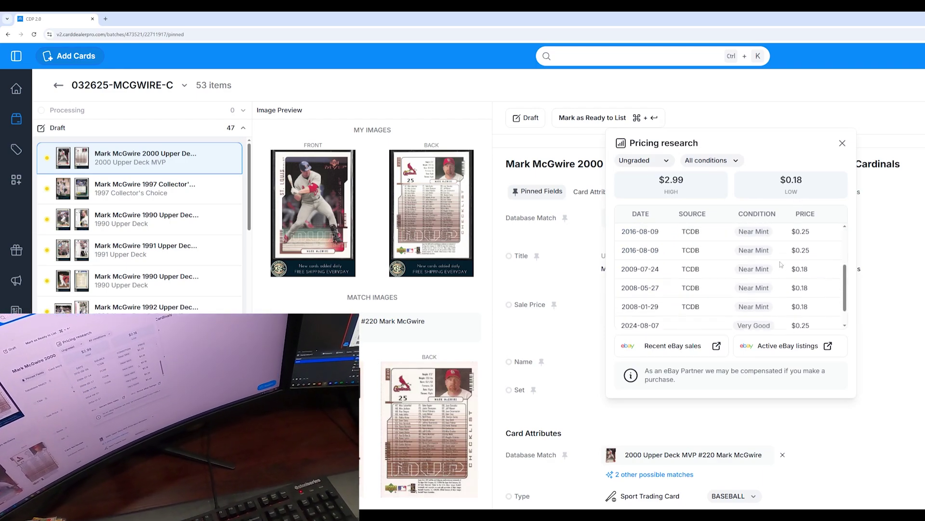
{"action": "scroll", "coordinate": [784, 256], "scroll_direction": "up", "scroll_amount": 3}
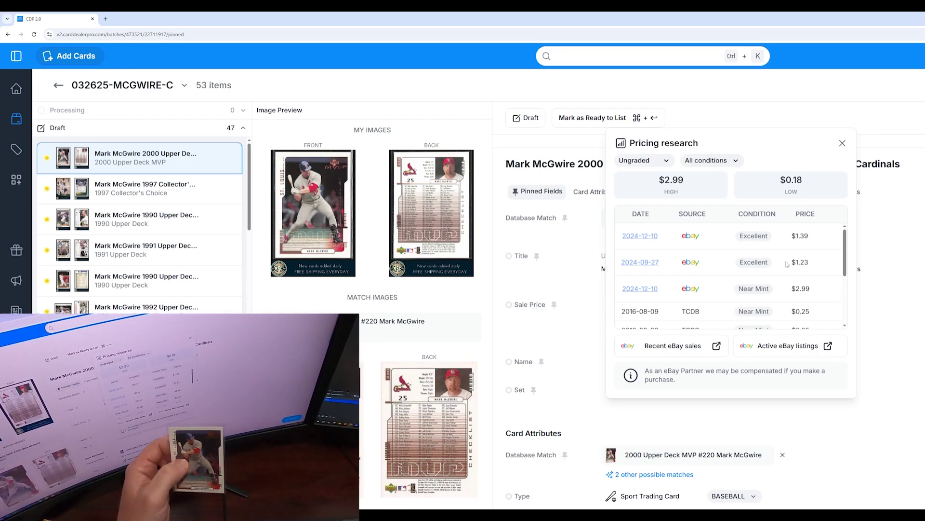
{"action": "left_click", "coordinate": [842, 144]}
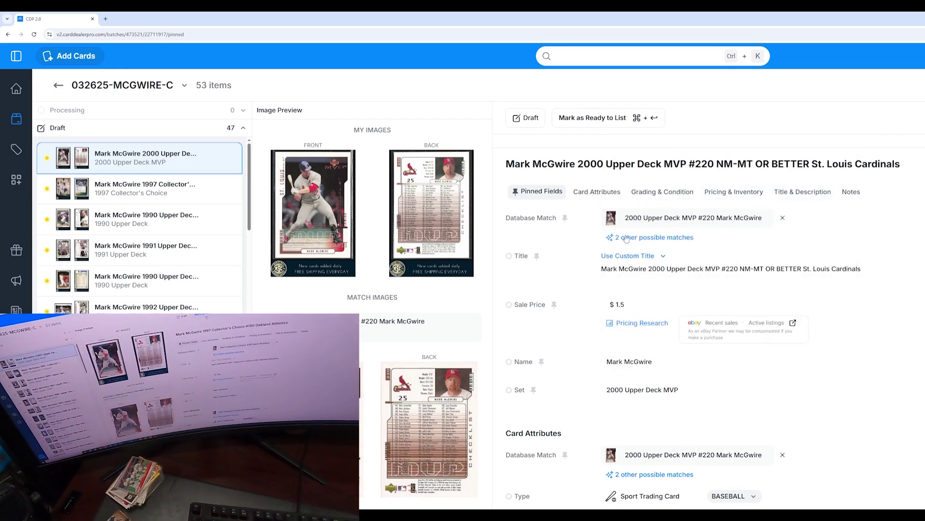
{"action": "left_click", "coordinate": [589, 126]}
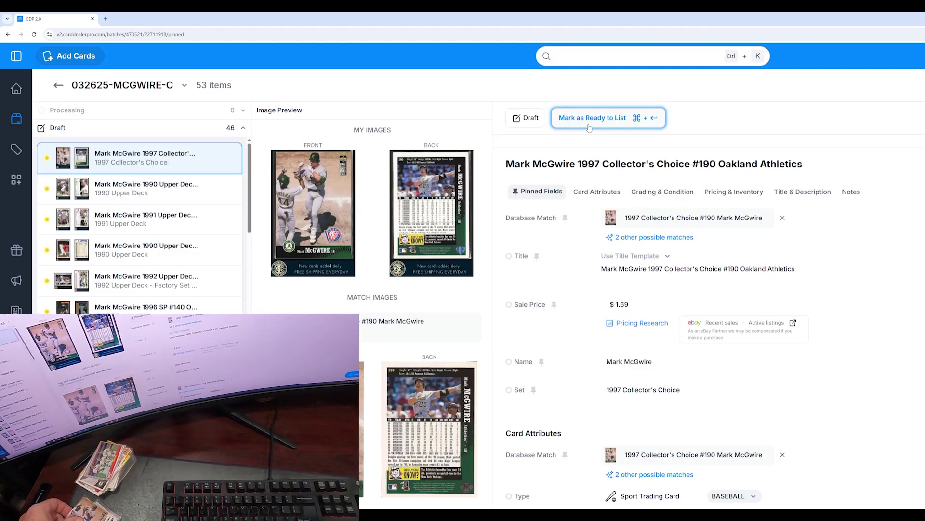
Check the 1997 Collector's Choice #190 card's other database matches and insert "NM-MT OR BETTER" before "Oakland Athletics" in a custom title.
{"action": "left_click", "coordinate": [645, 238]}
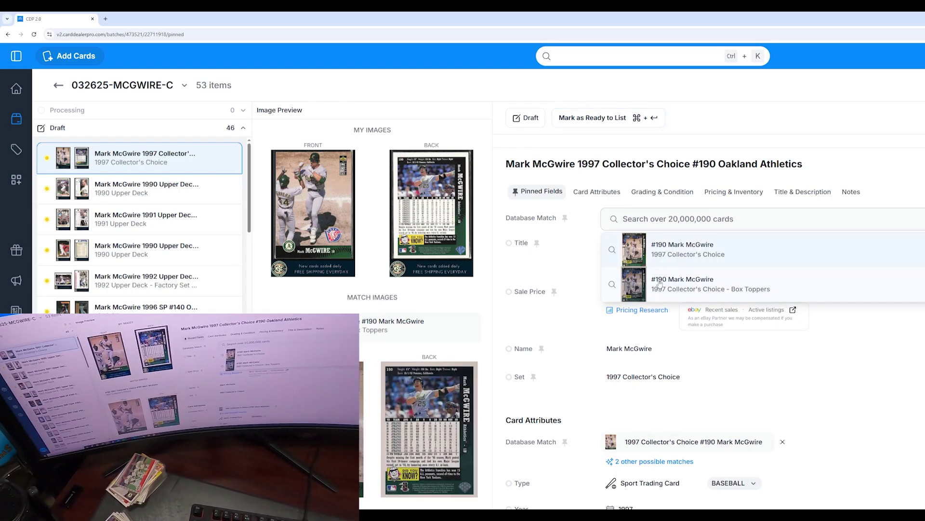
{"action": "left_click", "coordinate": [588, 252]}
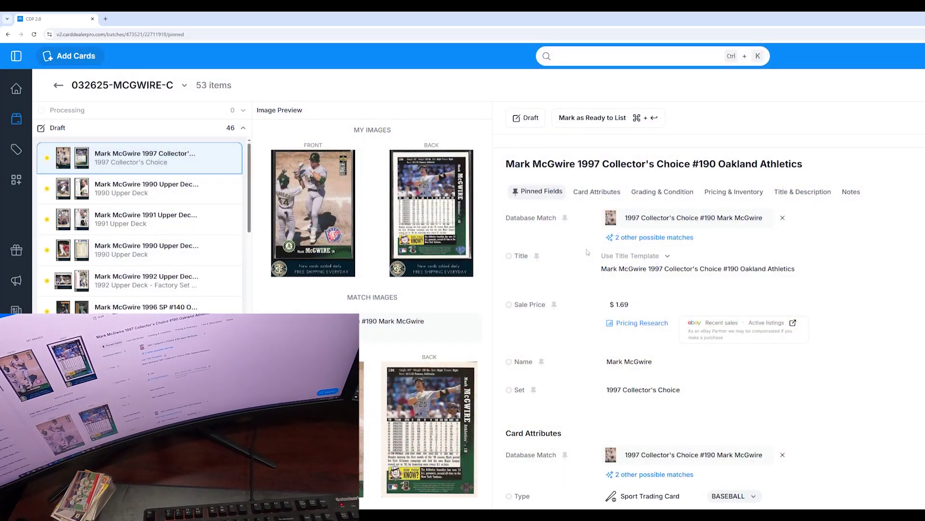
{"action": "left_click", "coordinate": [668, 256]}
{"action": "left_click", "coordinate": [637, 339]}
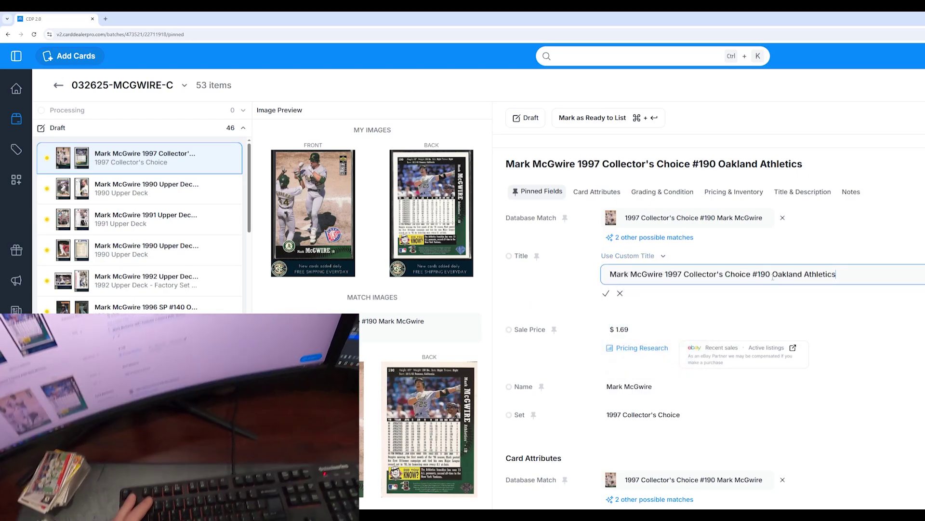
{"action": "type", "text": "NM-MT OR BETTER"}
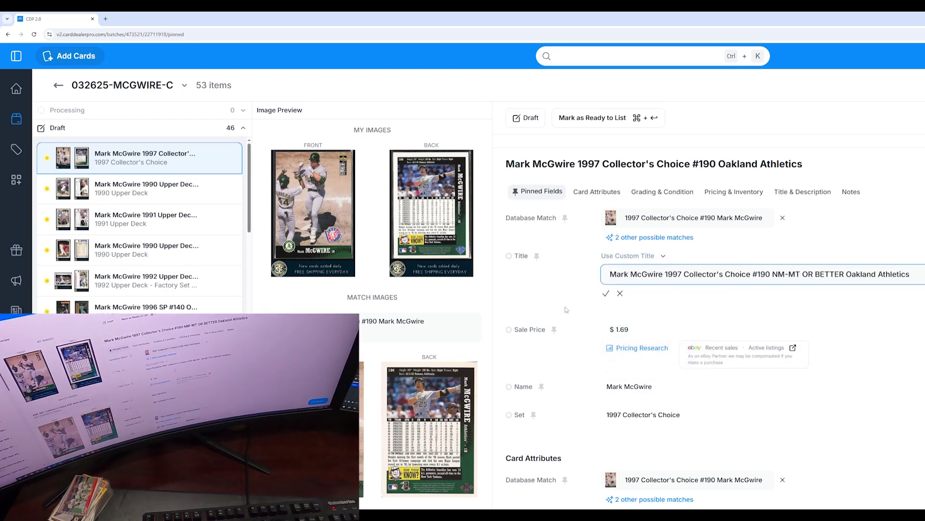
Price the 1997 Collector's Choice #190 card at $1.50 after checking its pricing research, and mark it as ready to list.
{"action": "left_click", "coordinate": [640, 323]}
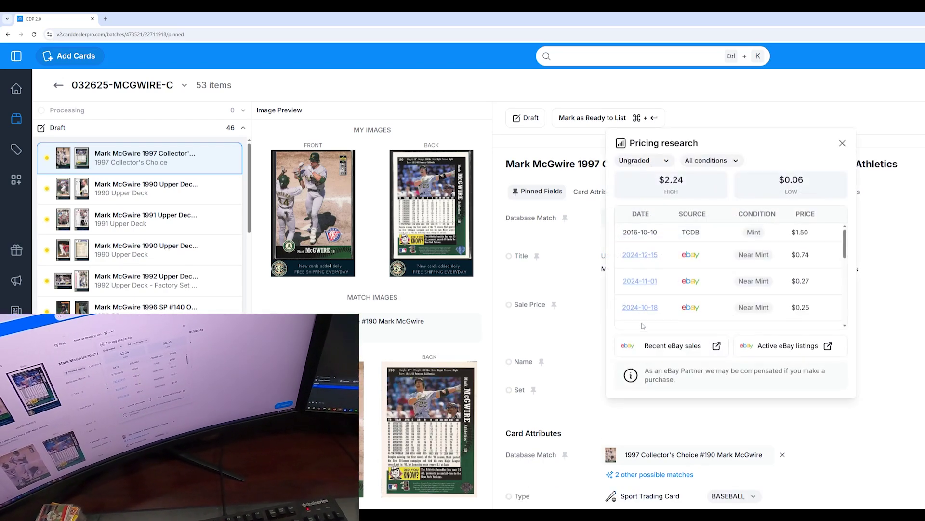
{"action": "left_click", "coordinate": [576, 302]}
{"action": "left_click", "coordinate": [647, 305]}
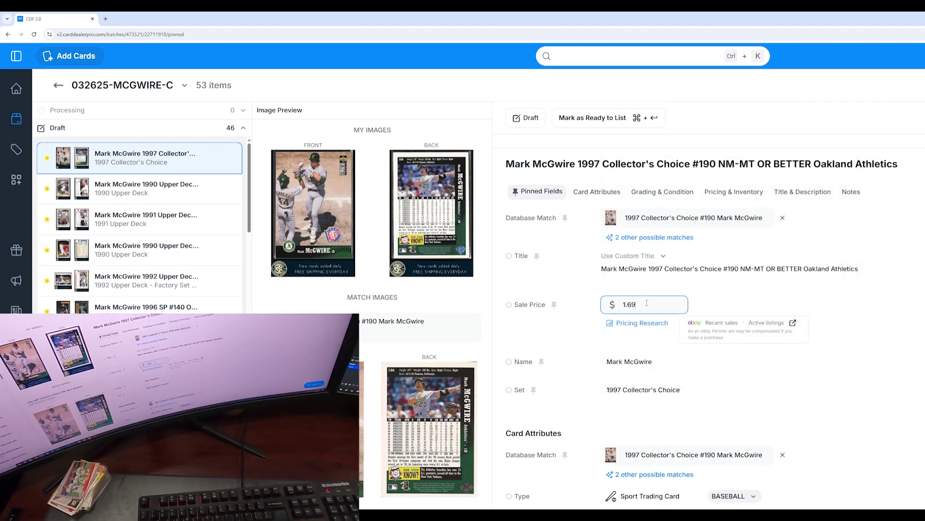
{"action": "type", "text": "1.50"}
{"action": "left_click", "coordinate": [603, 120]}
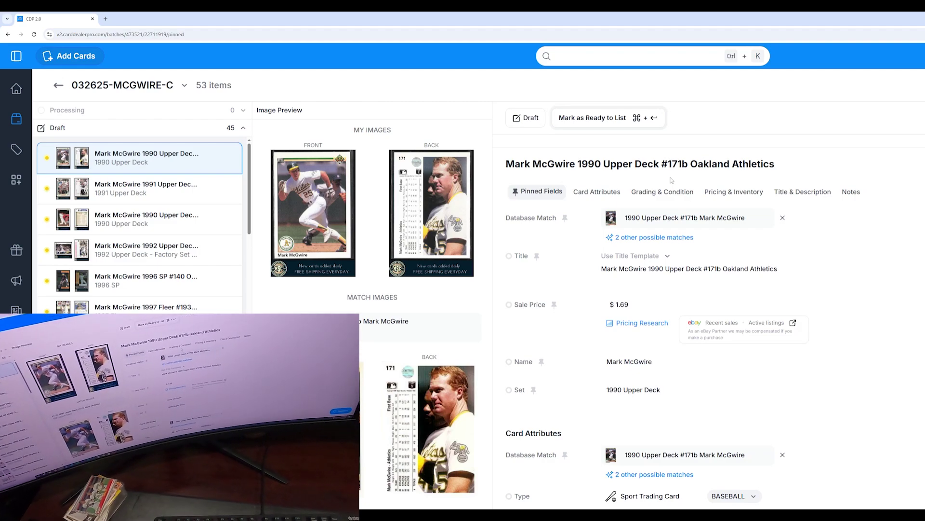
Compare the possible database matches for the 1990 Upper Deck #171b card, including #171a, and keep the current match.
{"action": "left_click", "coordinate": [654, 237]}
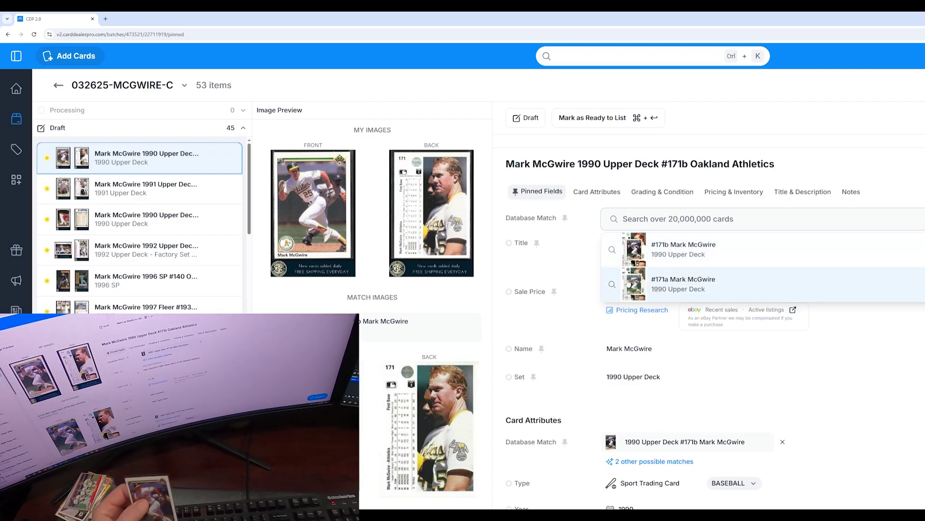
{"action": "left_click", "coordinate": [585, 273]}
{"action": "left_click", "coordinate": [668, 256]}
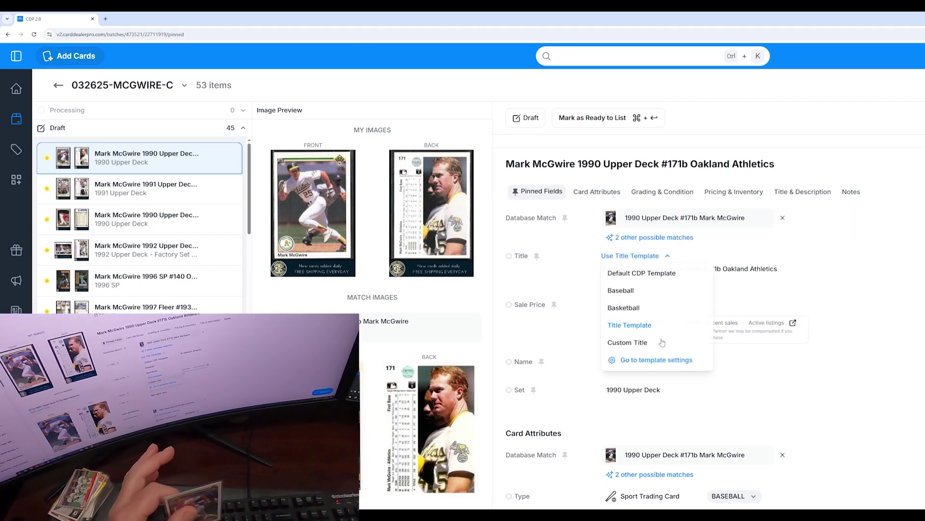
{"action": "left_click", "coordinate": [591, 276]}
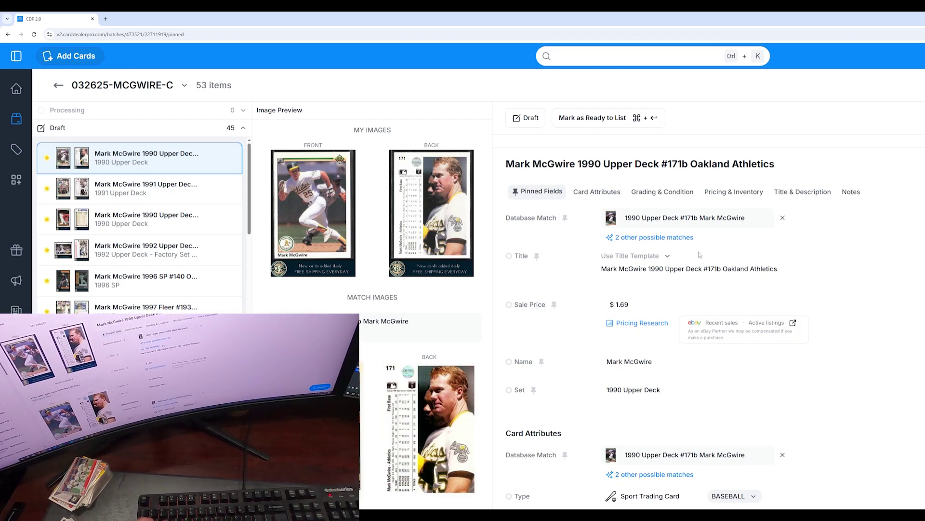
Give the 1990 Upper Deck #171b card a custom title with the number as #171 and "NM-MT OR BETTER" before "Oakland Athletics".
{"action": "left_click", "coordinate": [667, 255]}
{"action": "left_click", "coordinate": [629, 341]}
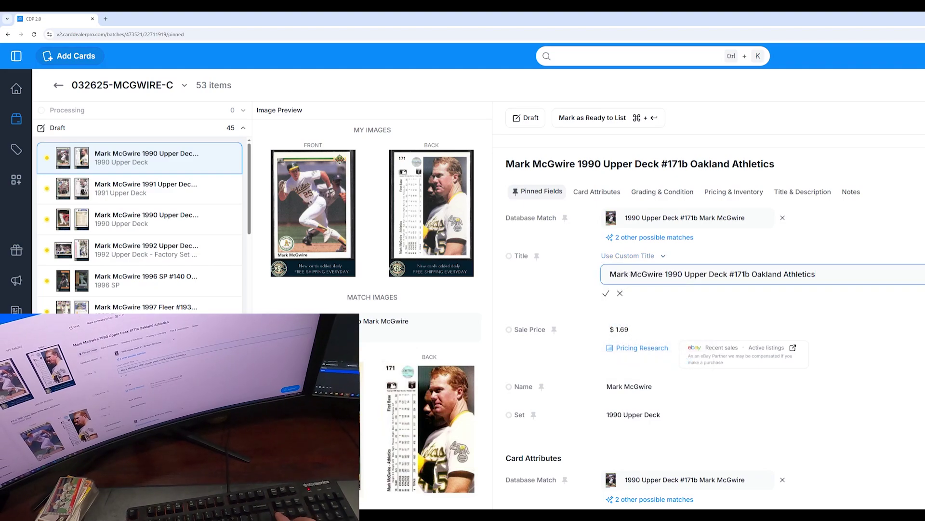
{"action": "left_click", "coordinate": [746, 274]}
{"action": "key", "text": "Delete"}
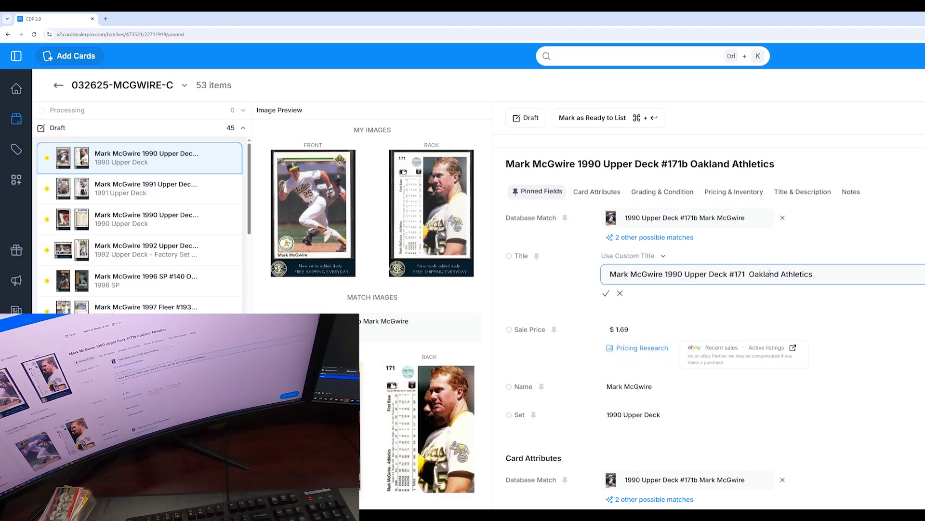
{"action": "type", "text": "NM-MT OR BETTER"}
{"action": "left_click", "coordinate": [606, 293]}
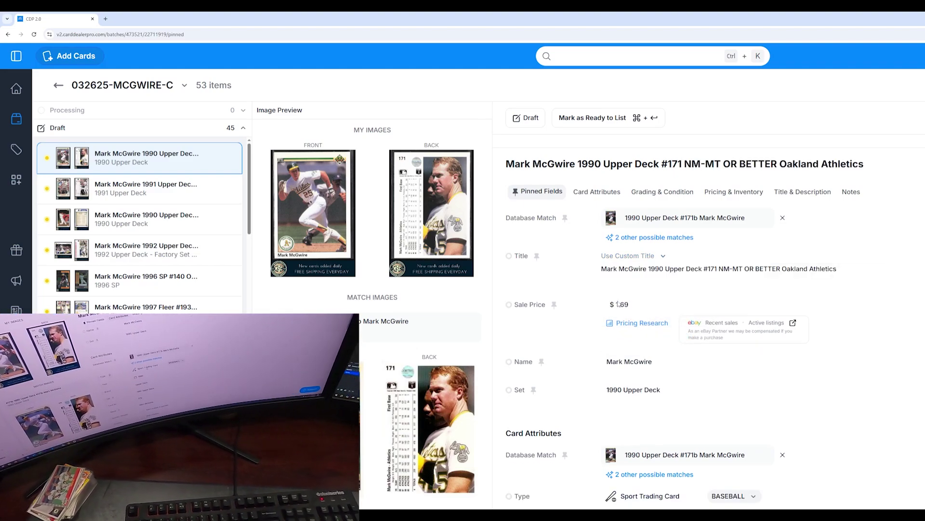
Change the card number attribute of the 1990 Upper Deck card from 171b to 171.
{"action": "scroll", "coordinate": [624, 347], "scroll_direction": "down", "scroll_amount": 5}
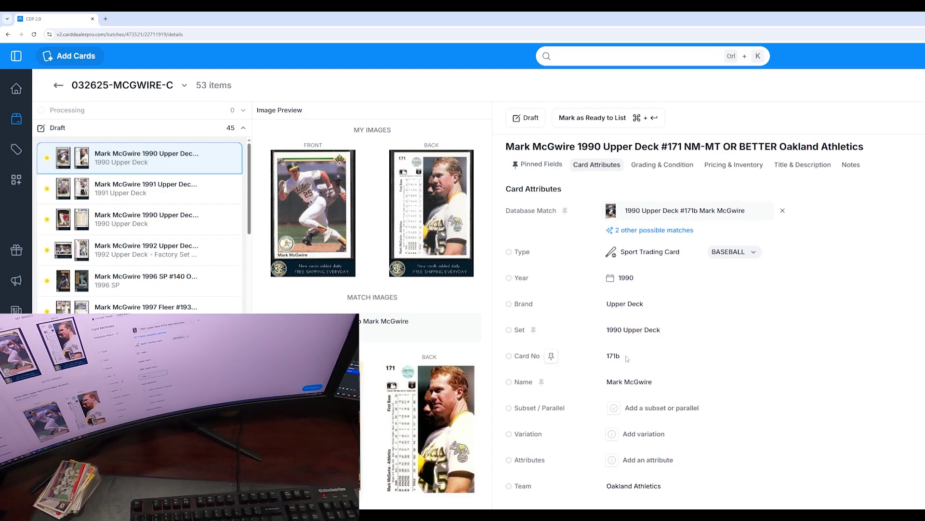
{"action": "left_click", "coordinate": [624, 357]}
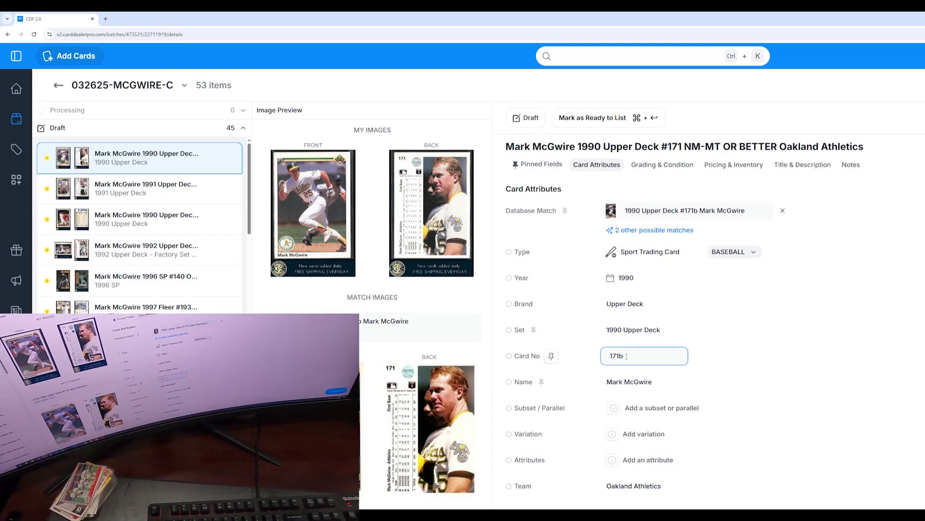
{"action": "left_click", "coordinate": [586, 316]}
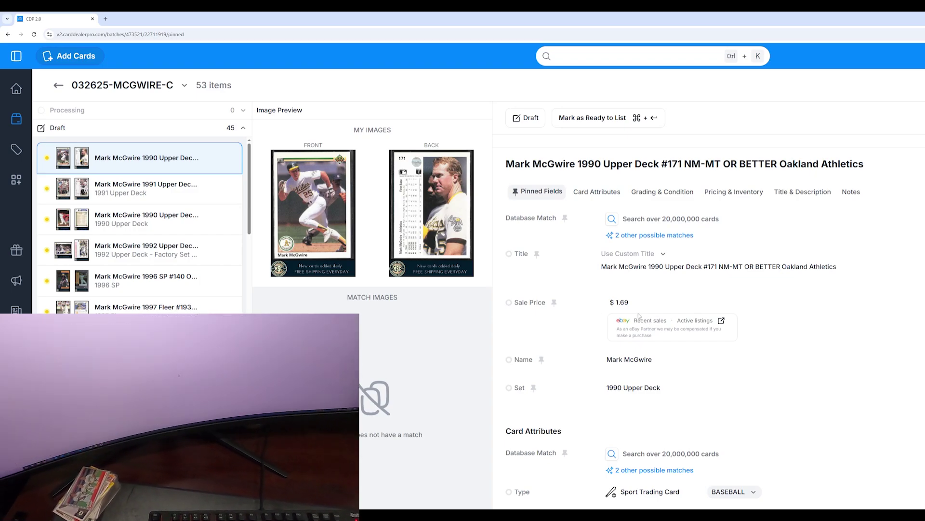
Check recent eBay sales for the 1990 Upper Deck #171 card, review its sale price and mark it as ready to list.
{"action": "left_click", "coordinate": [651, 322]}
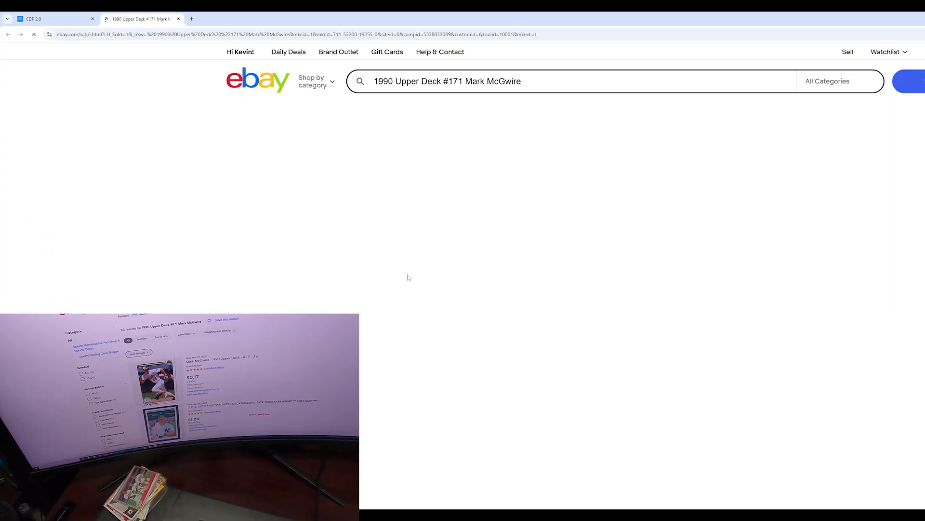
{"action": "scroll", "coordinate": [388, 241], "scroll_direction": "down", "scroll_amount": 8}
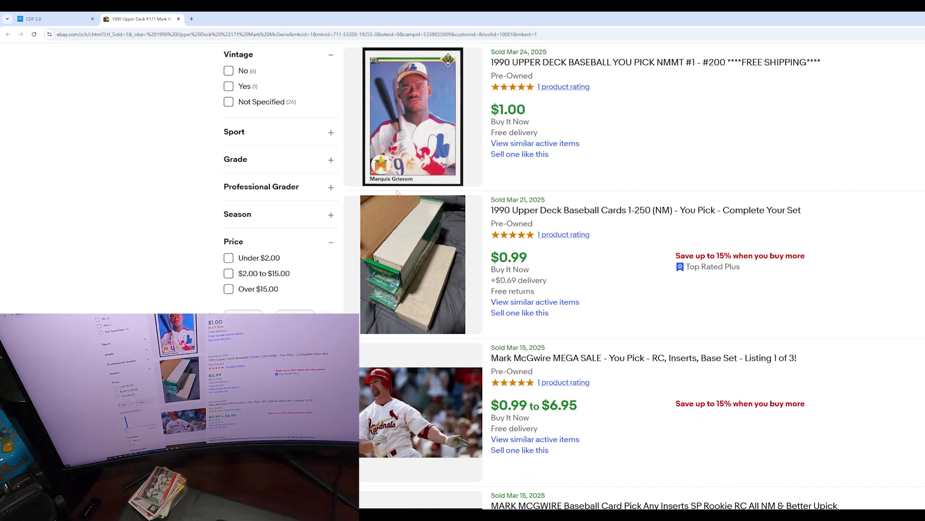
{"action": "left_click", "coordinate": [178, 19]}
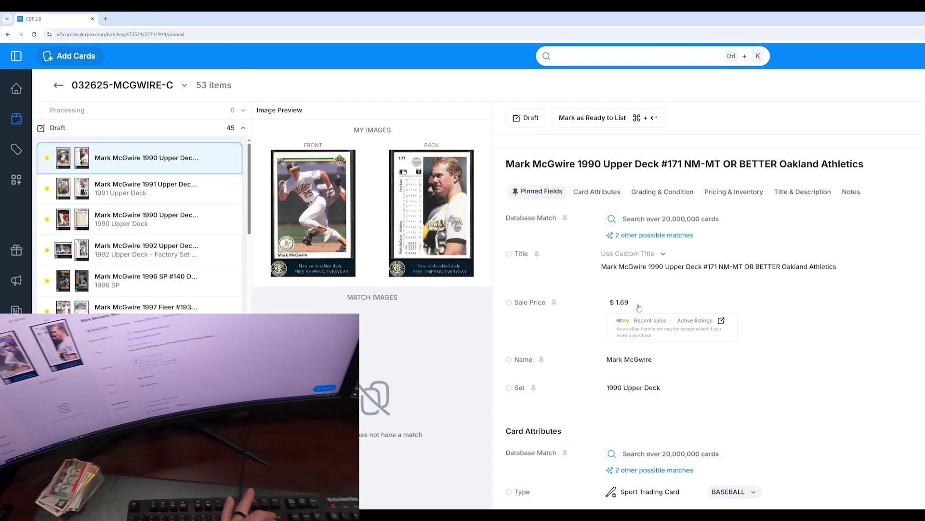
{"action": "left_click", "coordinate": [641, 303]}
{"action": "left_click", "coordinate": [598, 120]}
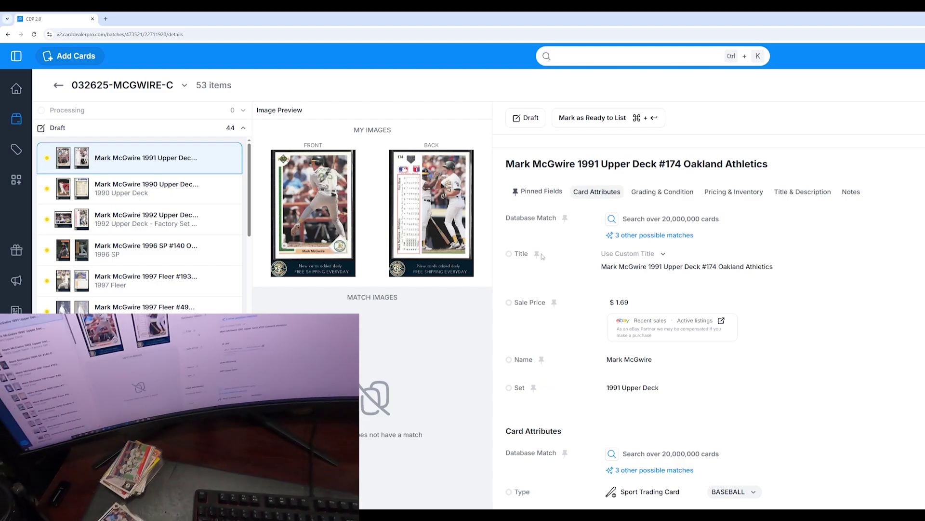
Review recent eBay sales for the 1991 Upper Deck #174 card and return to the card's details.
{"action": "left_click", "coordinate": [651, 321]}
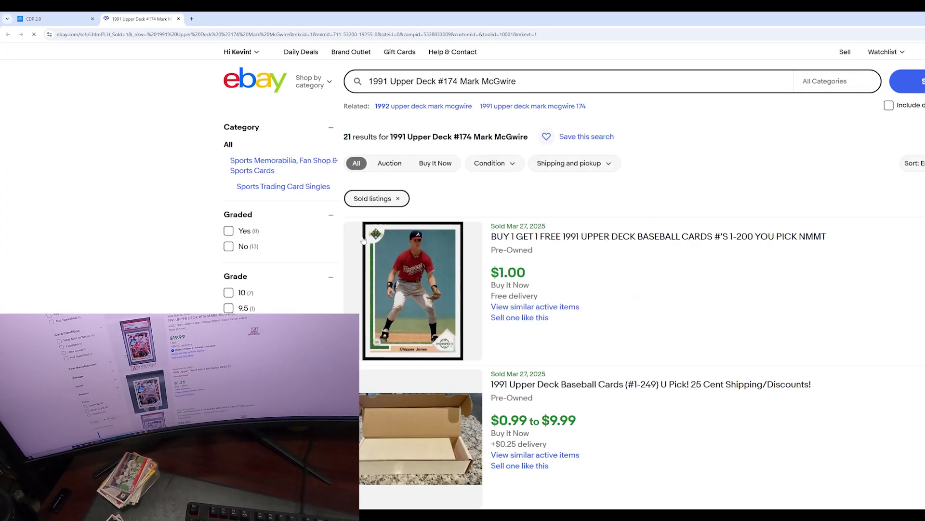
{"action": "scroll", "coordinate": [386, 241], "scroll_direction": "down", "scroll_amount": 10}
{"action": "scroll", "coordinate": [372, 240], "scroll_direction": "down", "scroll_amount": 15}
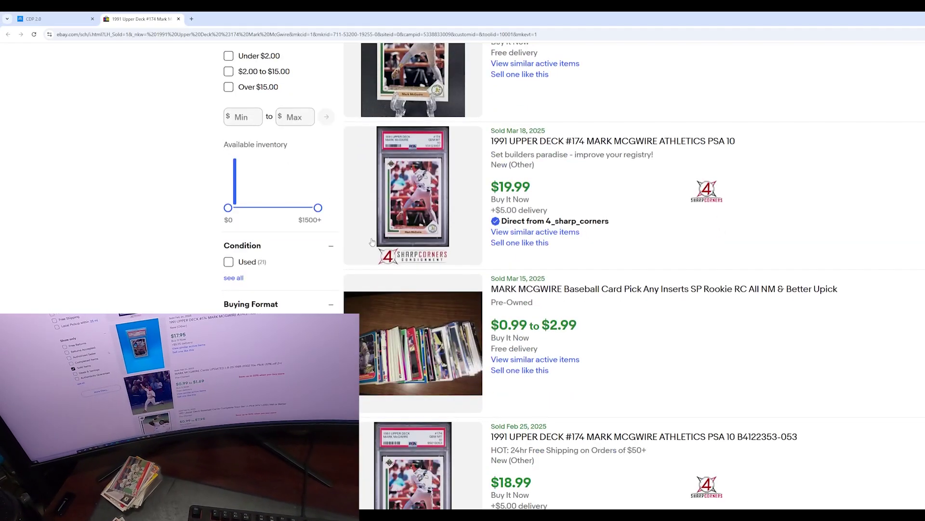
{"action": "left_click", "coordinate": [179, 19]}
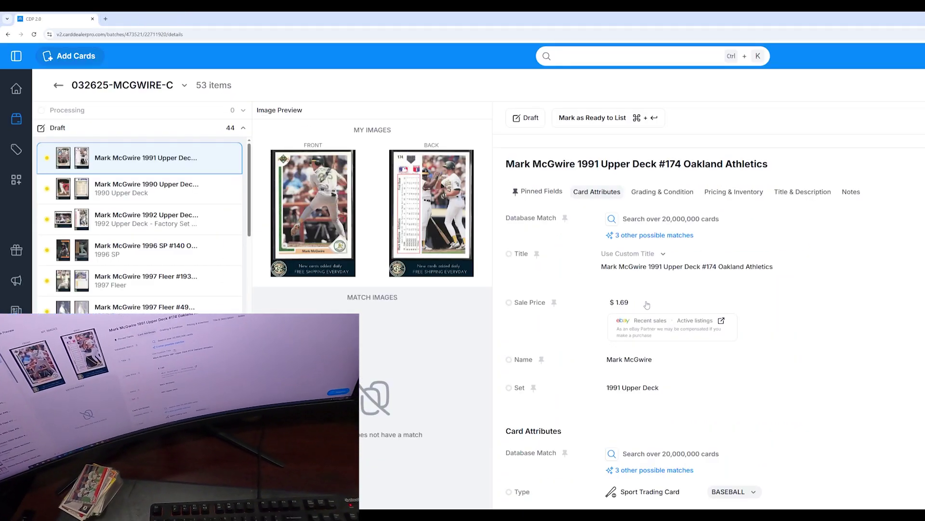
Give the 1991 Upper Deck #174 card a custom title with "NM-MT OR BETTER" before "Oakland Athletics".
{"action": "left_click", "coordinate": [664, 254]}
{"action": "left_click", "coordinate": [624, 343]}
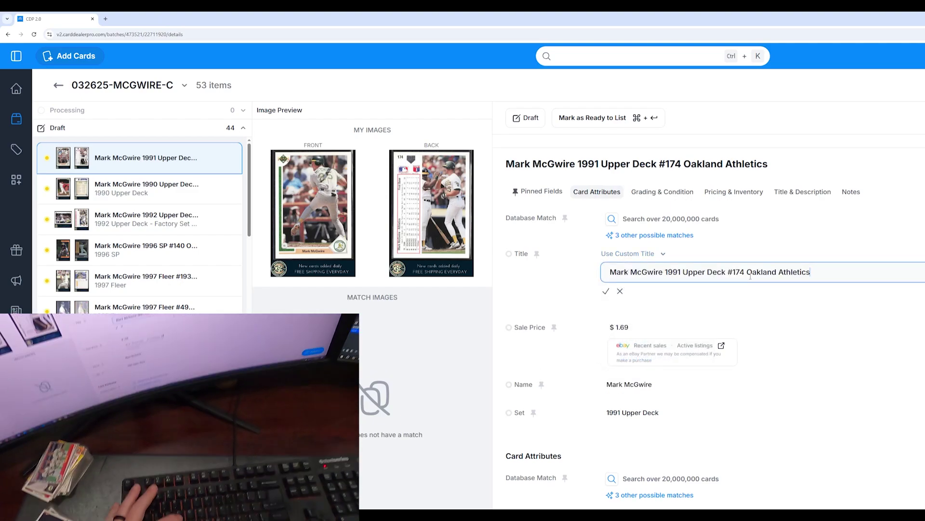
{"action": "type", "text": "NM-MT OR BETTER"}
{"action": "left_click", "coordinate": [606, 291]}
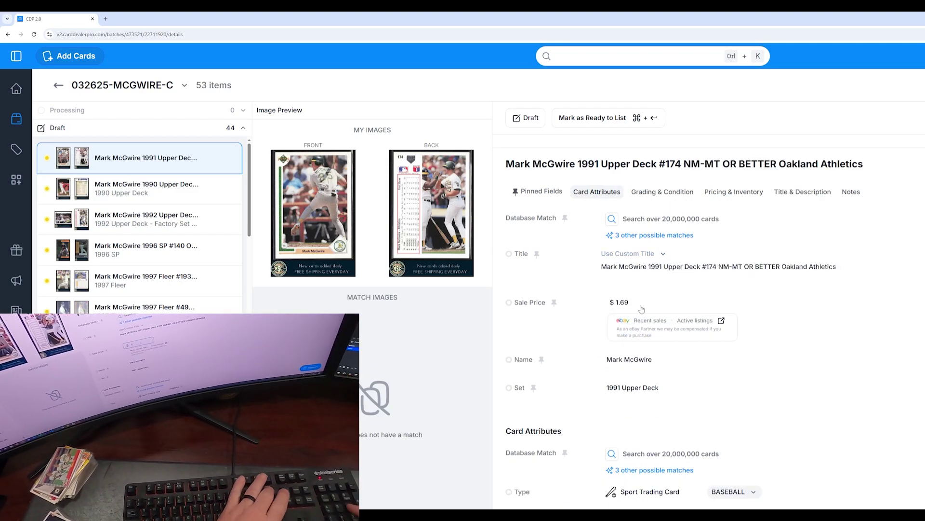
Set the 1991 Upper Deck #174 card's sale price to $1.50 and mark it as ready to list.
{"action": "left_click", "coordinate": [650, 303]}
{"action": "type", "text": "50"}
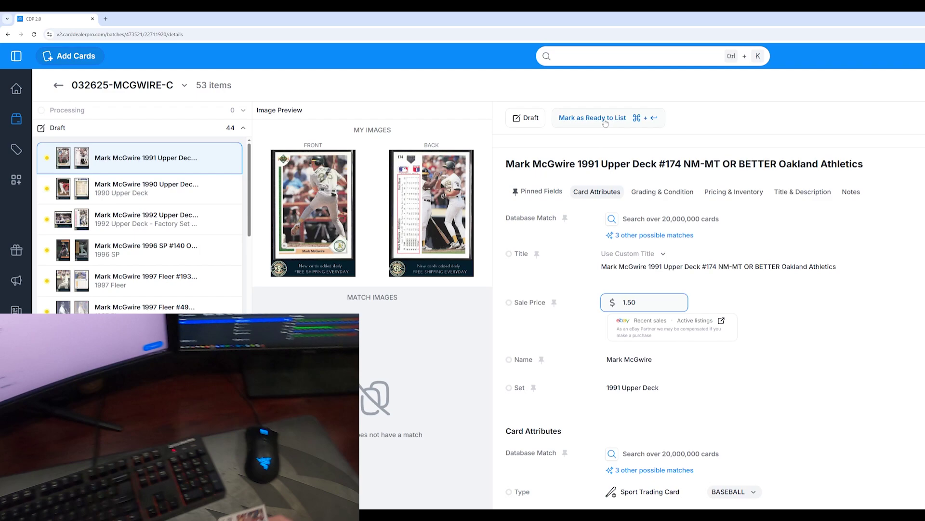
{"action": "left_click", "coordinate": [606, 119]}
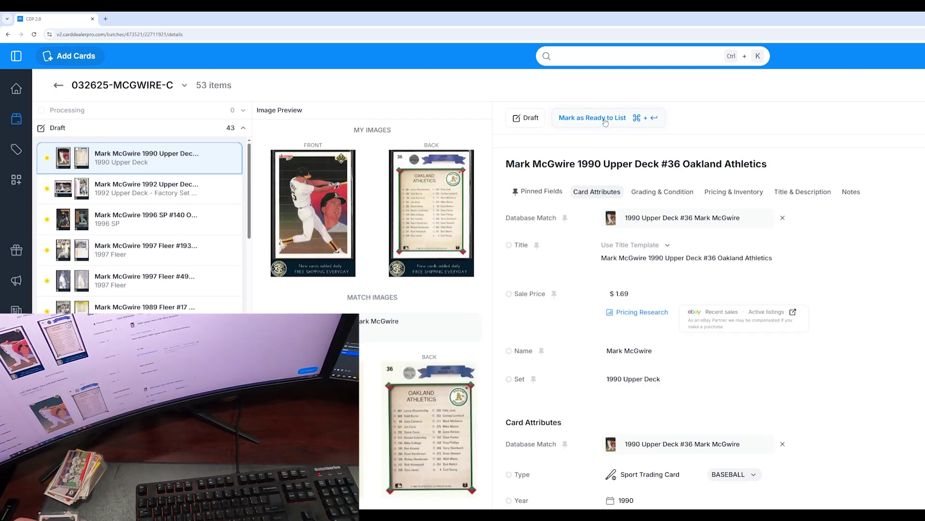
Give the 1990 Upper Deck #36 card a custom title with "NM-MT OR BETTER" before "Oakland Athletics".
{"action": "left_click", "coordinate": [632, 245]}
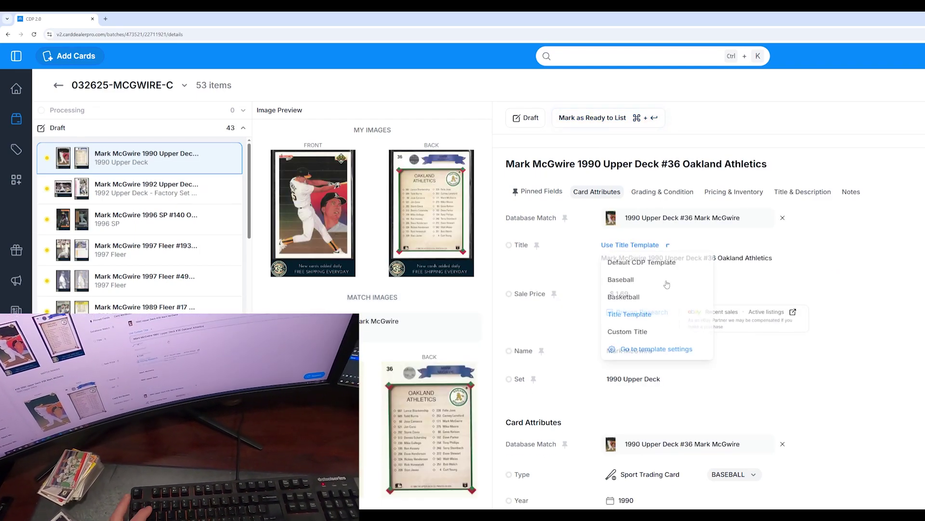
{"action": "left_click", "coordinate": [634, 331]}
{"action": "left_click", "coordinate": [747, 263]}
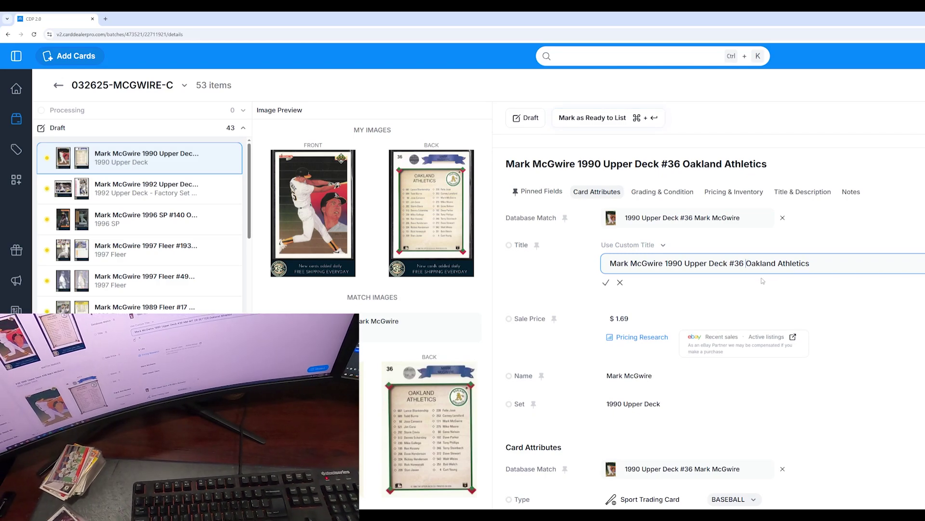
{"action": "type", "text": "NM-MT OR BETTER"}
{"action": "left_click", "coordinate": [605, 283]}
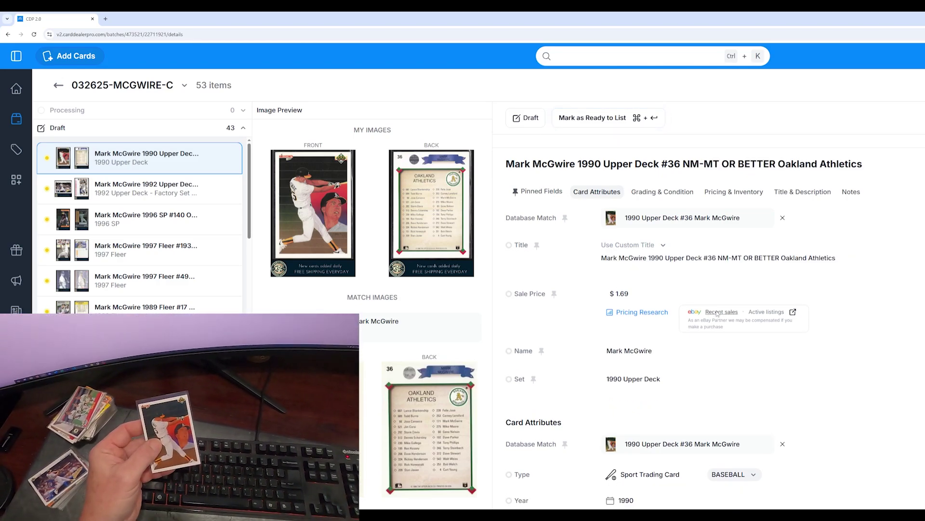
Price the 1990 Upper Deck #36 card at $1.69 after checking its recent eBay sales, and mark it as ready to list.
{"action": "left_click", "coordinate": [717, 313]}
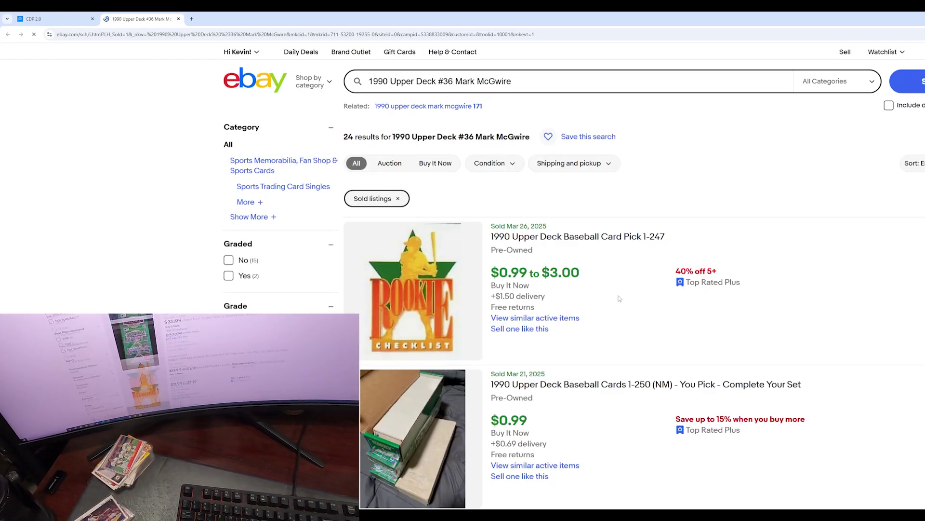
{"action": "scroll", "coordinate": [620, 298], "scroll_direction": "down", "scroll_amount": 20}
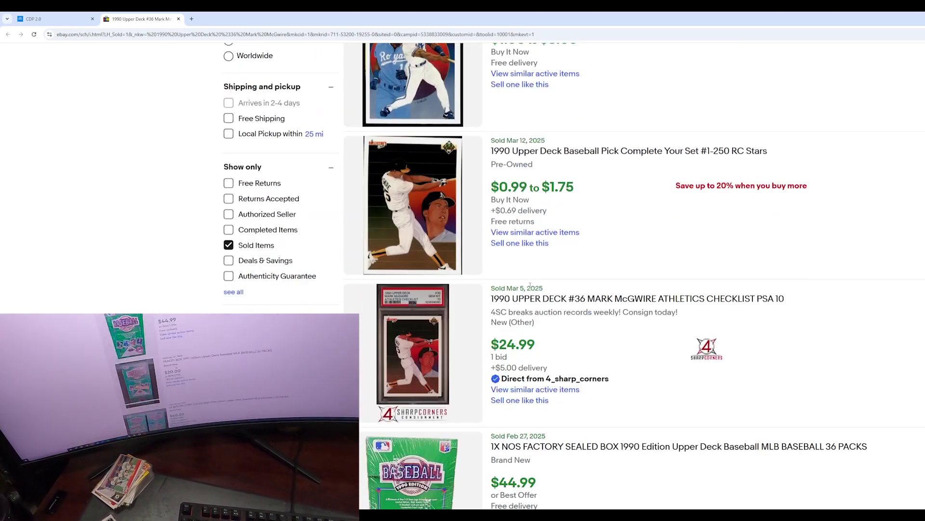
{"action": "scroll", "coordinate": [530, 285], "scroll_direction": "down", "scroll_amount": 18}
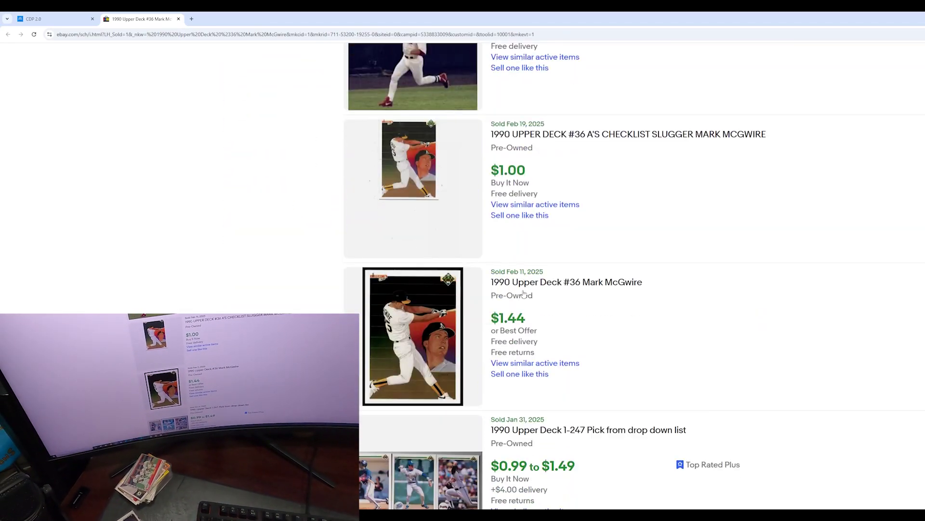
{"action": "left_click", "coordinate": [178, 19]}
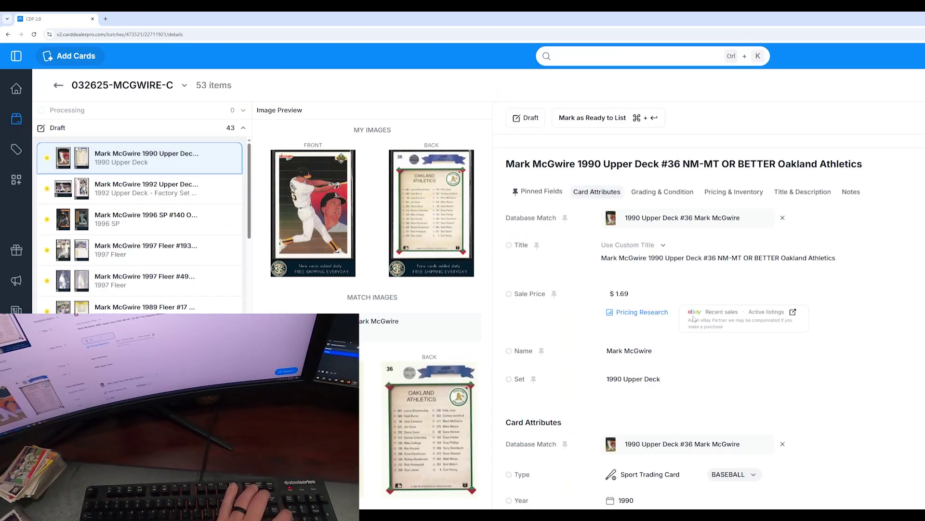
{"action": "left_click", "coordinate": [650, 294]}
{"action": "type", "text": "1.69"}
{"action": "left_click", "coordinate": [591, 121]}
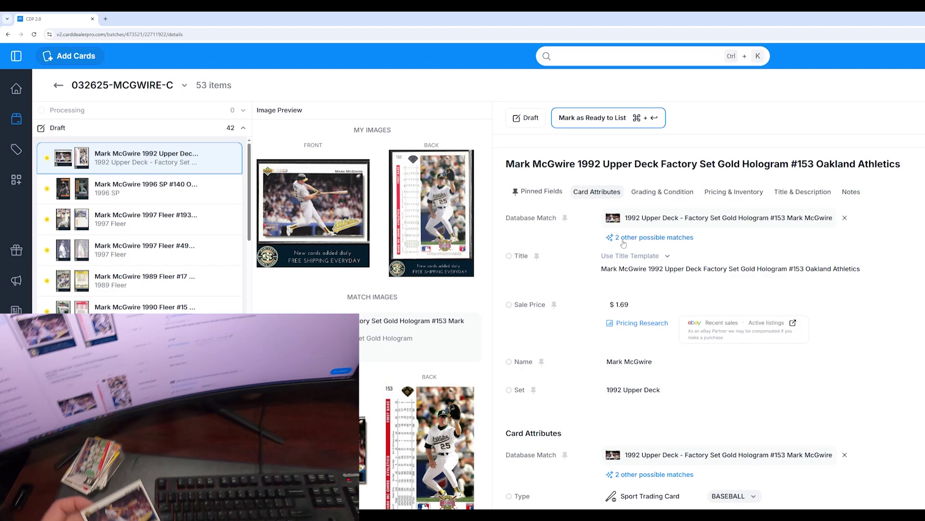
Match the Gold Hologram #153 card to the base 1992 Upper Deck #153 instead, and insert "NM-MT OR BETTER" before "Oakland Athletics" in a custom title.
{"action": "left_click", "coordinate": [661, 238]}
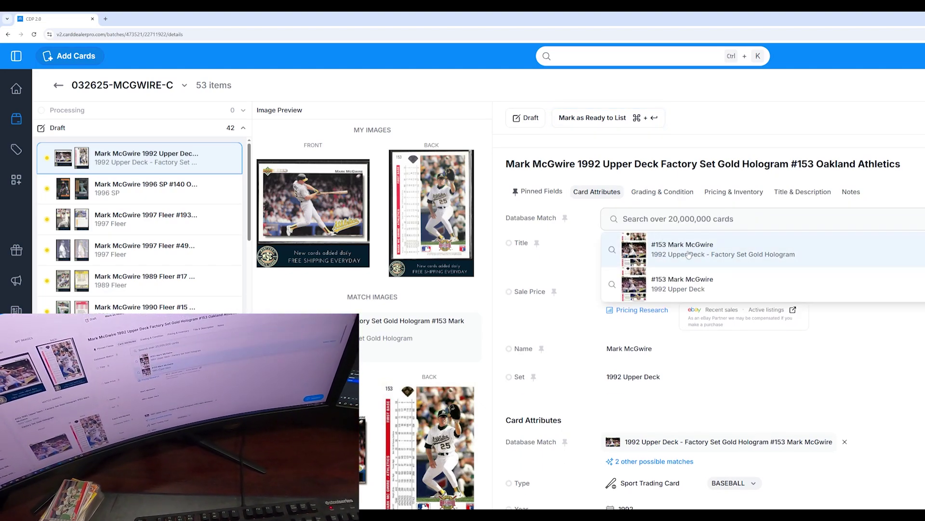
{"action": "left_click", "coordinate": [673, 288]}
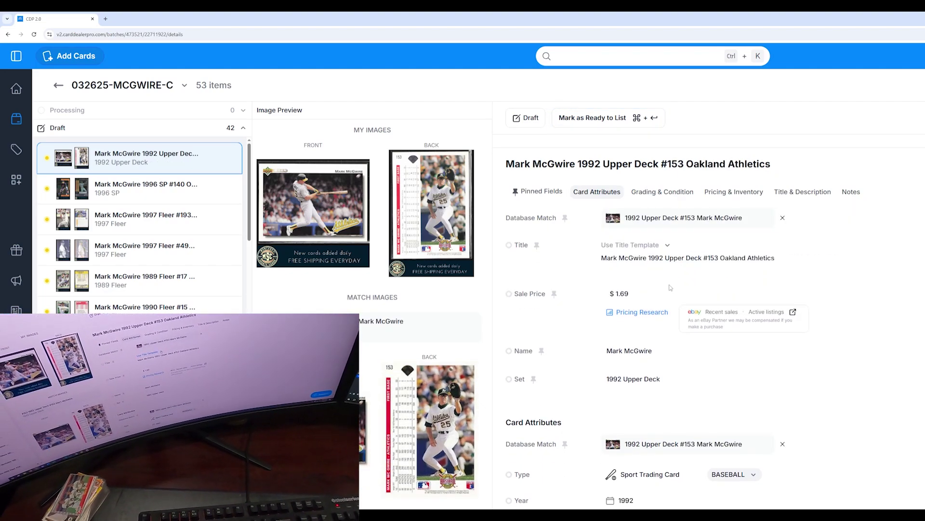
{"action": "left_click", "coordinate": [669, 247]}
{"action": "left_click", "coordinate": [627, 331]}
{"action": "key", "text": "ctrl+Left"}
{"action": "key", "text": "ctrl+Left"}
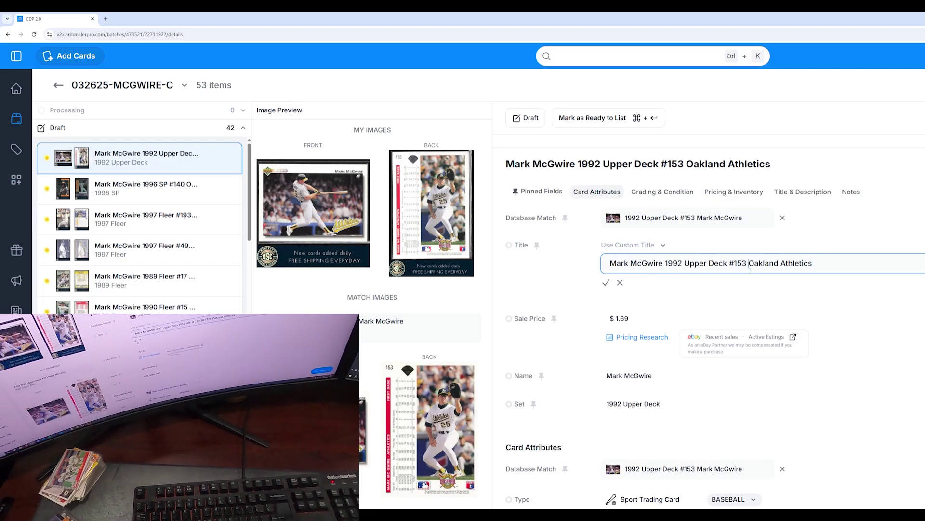
{"action": "type", "text": "NM-MT OR BETTER"}
{"action": "left_click", "coordinate": [608, 283]}
Look through recent eBay sales of the 1992 Upper Deck #153 card, comparing prices of raw, ungraded copies.
{"action": "left_click", "coordinate": [721, 311]}
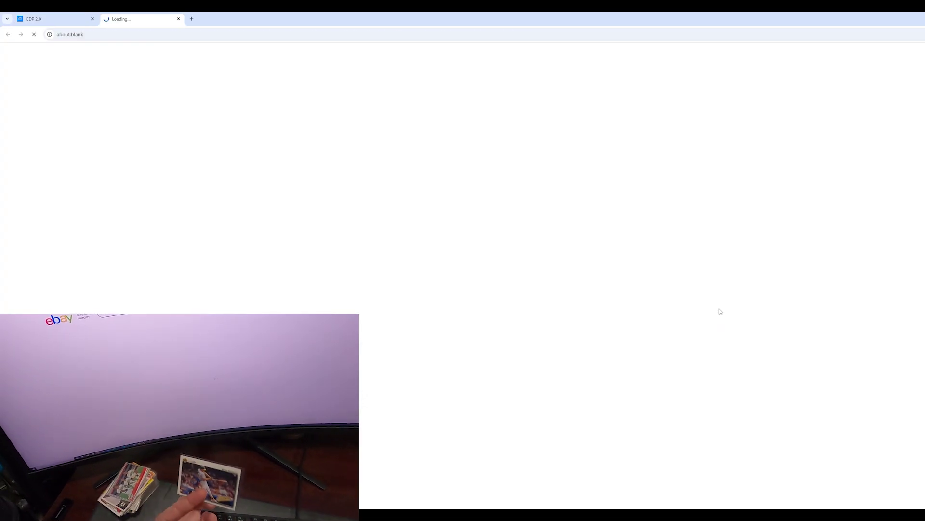
{"action": "scroll", "coordinate": [514, 260], "scroll_direction": "down", "scroll_amount": 10}
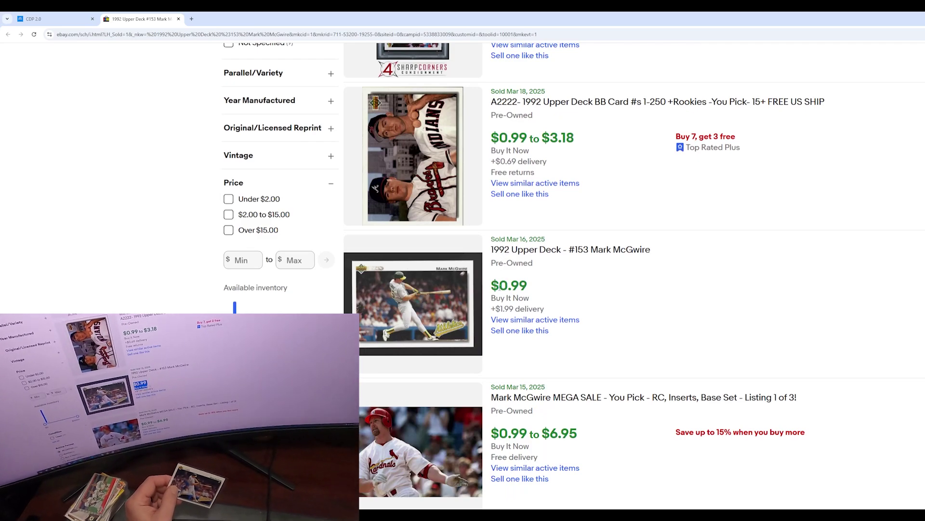
{"action": "left_click_drag", "start_coordinate": [492, 281], "coordinate": [545, 312]}
{"action": "left_click", "coordinate": [599, 272]}
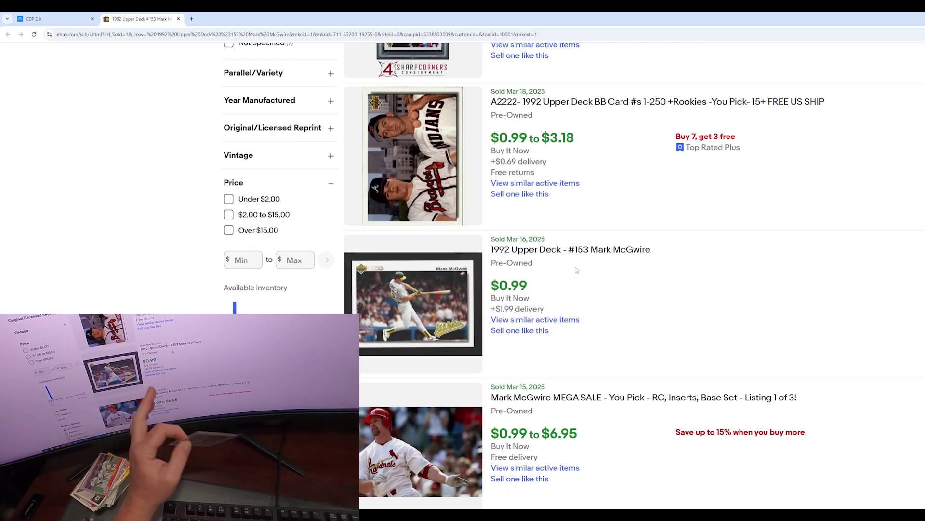
{"action": "scroll", "coordinate": [574, 269], "scroll_direction": "down", "scroll_amount": 10}
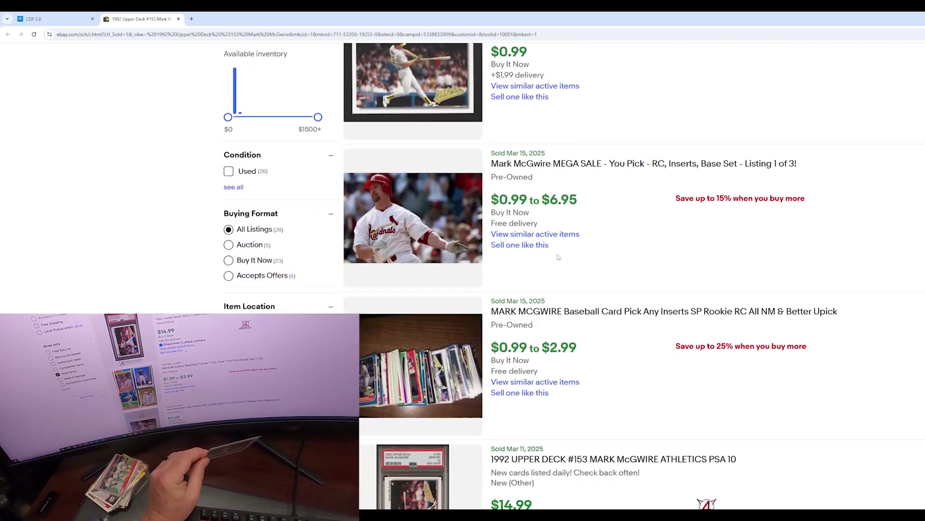
{"action": "scroll", "coordinate": [539, 238], "scroll_direction": "down", "scroll_amount": 4}
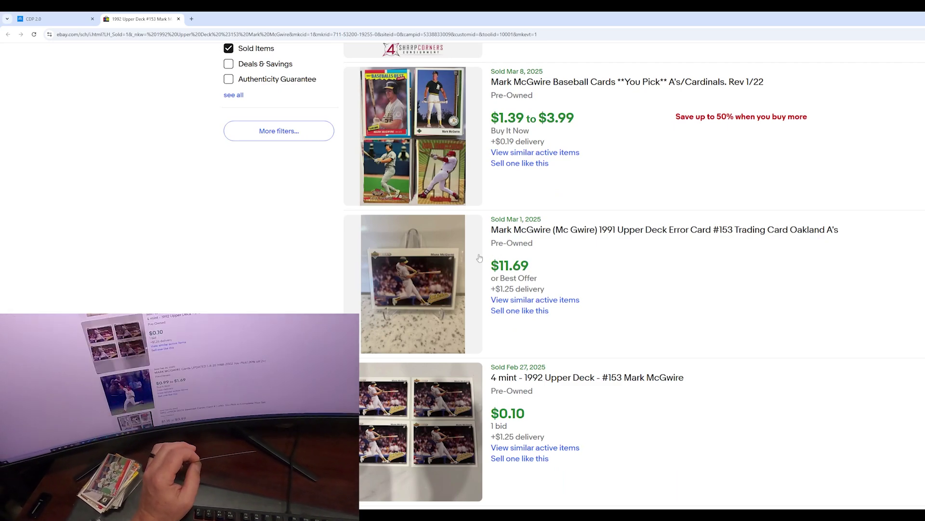
{"action": "scroll", "coordinate": [480, 258], "scroll_direction": "down", "scroll_amount": 4}
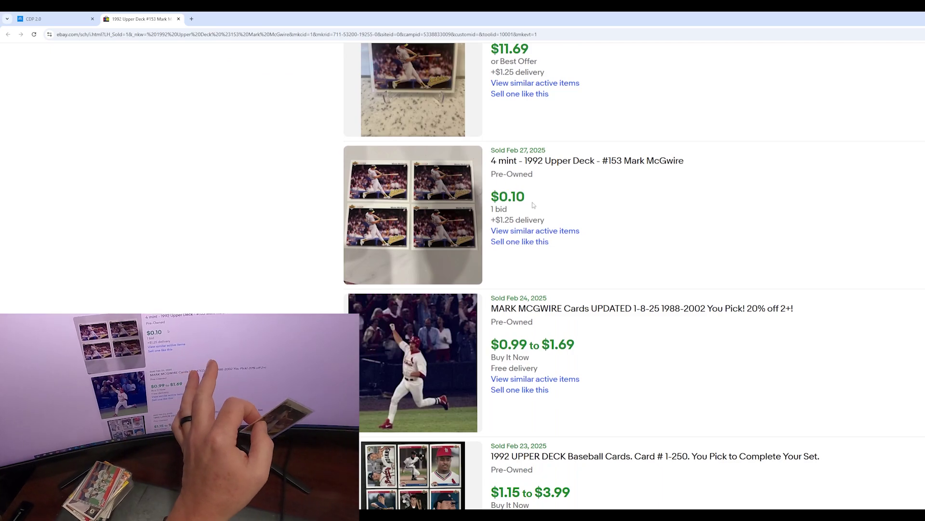
{"action": "scroll", "coordinate": [530, 203], "scroll_direction": "down", "scroll_amount": 1}
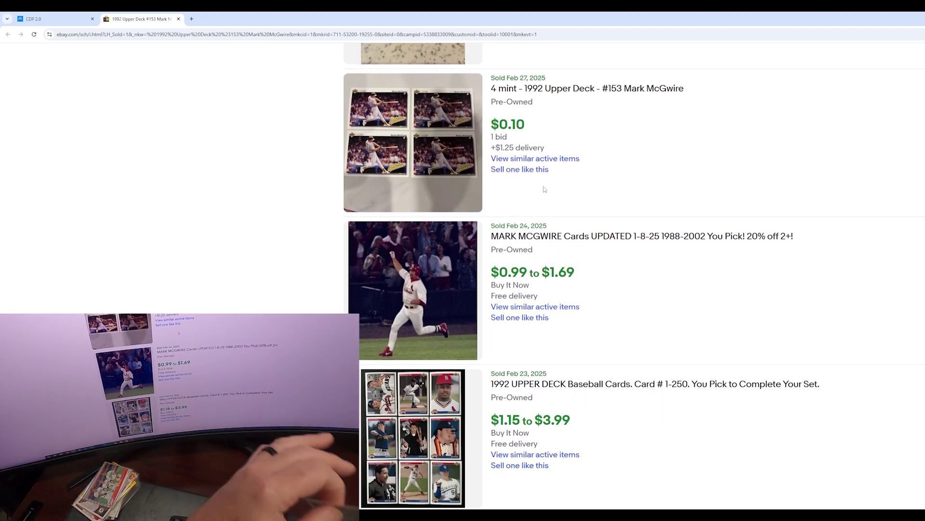
{"action": "scroll", "coordinate": [545, 190], "scroll_direction": "down", "scroll_amount": 10}
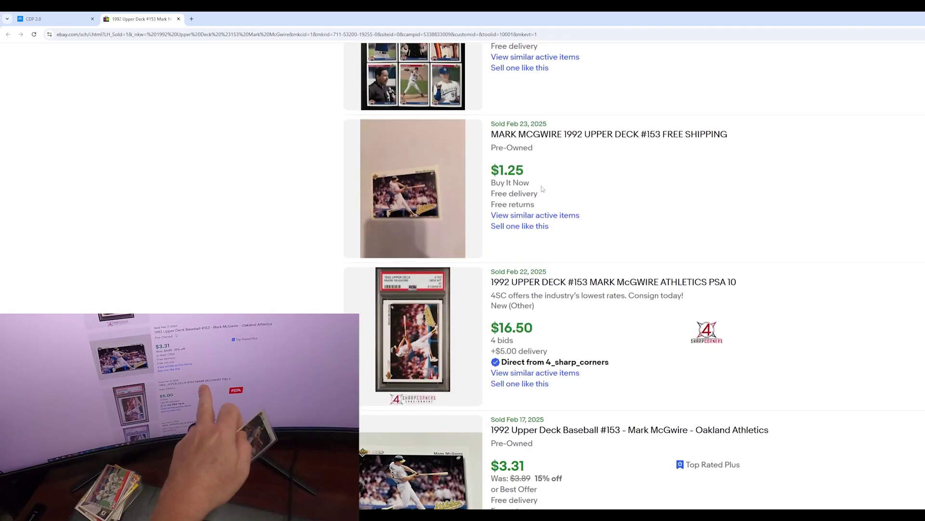
{"action": "scroll", "coordinate": [541, 189], "scroll_direction": "down", "scroll_amount": 2}
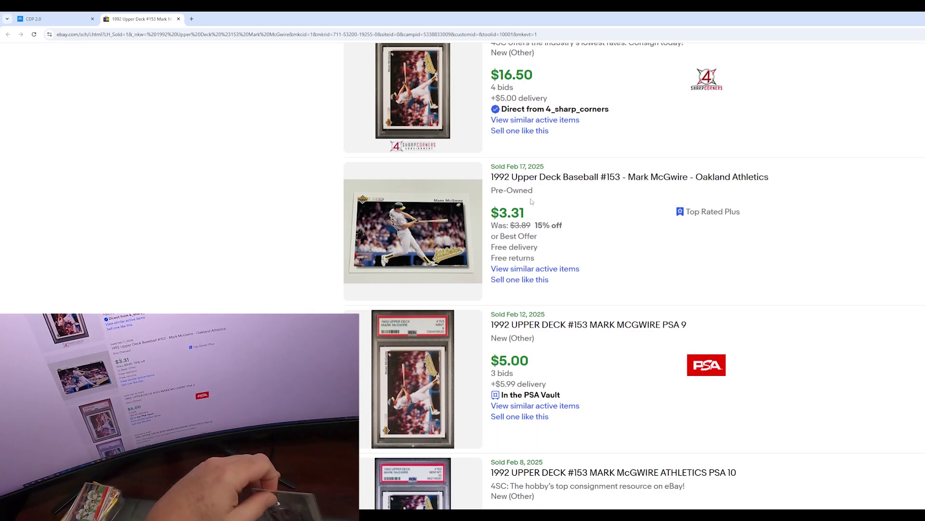
{"action": "scroll", "coordinate": [496, 210], "scroll_direction": "down", "scroll_amount": 6}
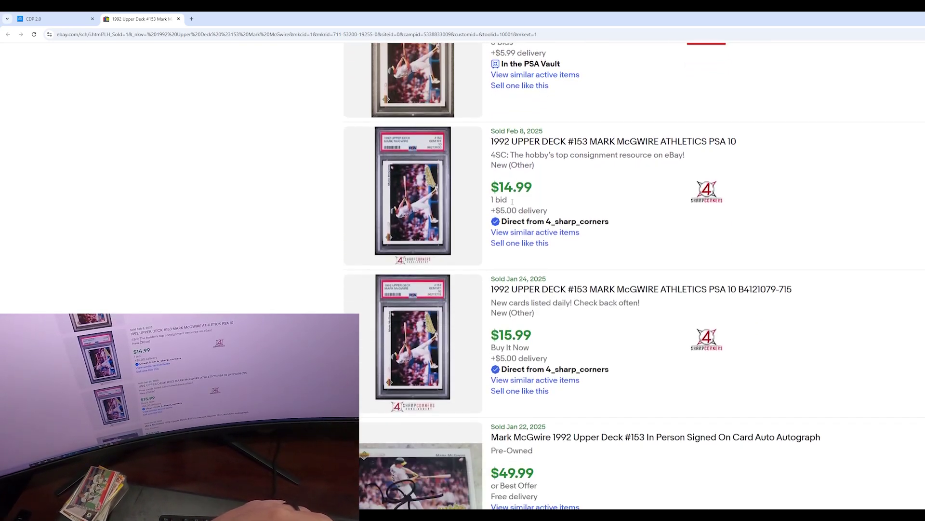
{"action": "scroll", "coordinate": [511, 206], "scroll_direction": "up", "scroll_amount": 2}
{"action": "scroll", "coordinate": [512, 205], "scroll_direction": "up", "scroll_amount": 9}
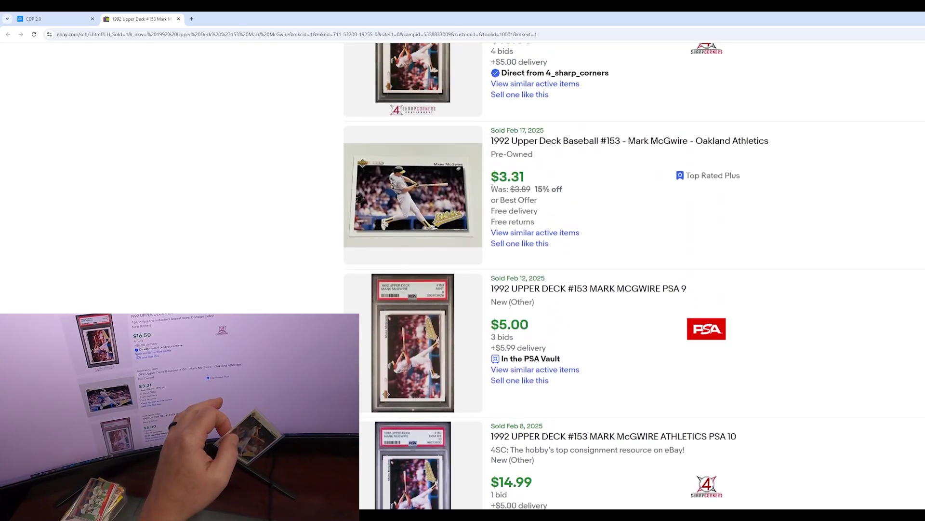
{"action": "scroll", "coordinate": [499, 196], "scroll_direction": "up", "scroll_amount": 2}
{"action": "scroll", "coordinate": [499, 197], "scroll_direction": "down", "scroll_amount": 4}
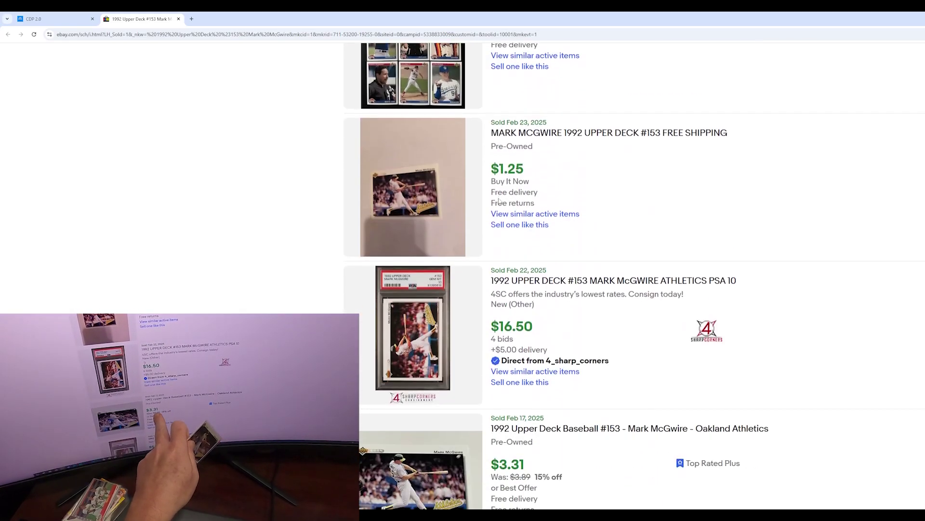
{"action": "scroll", "coordinate": [495, 207], "scroll_direction": "up", "scroll_amount": 1}
{"action": "scroll", "coordinate": [495, 207], "scroll_direction": "up", "scroll_amount": 10}
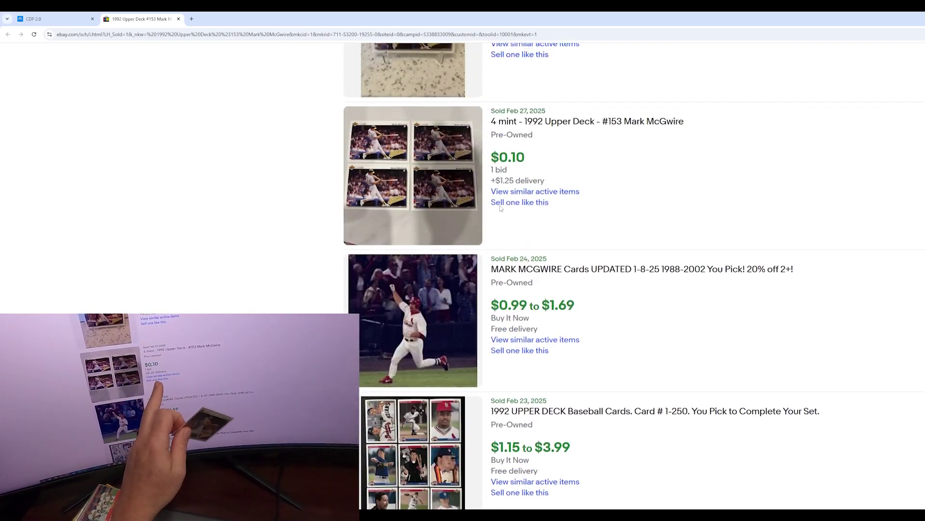
Return to the card's draft and set the 1992 Upper Deck #153 sale price to $1.99.
{"action": "left_click", "coordinate": [54, 20]}
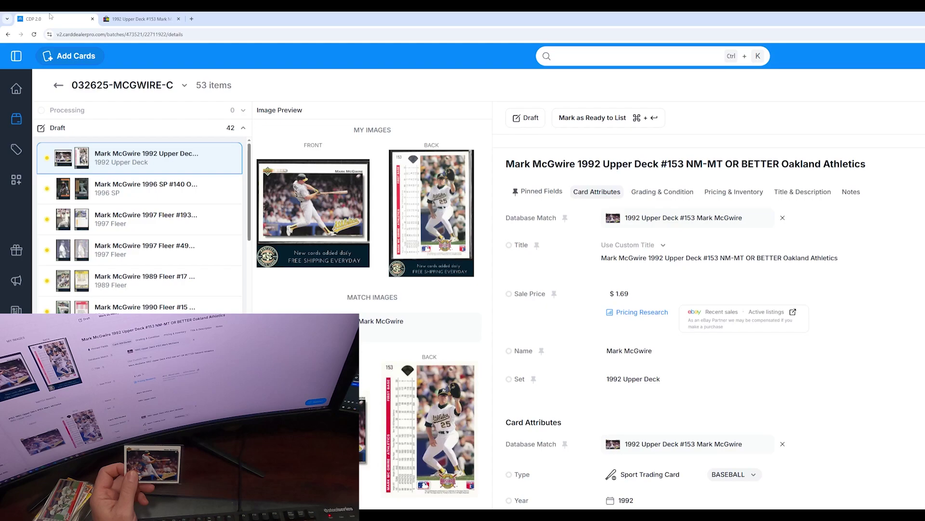
{"action": "left_click", "coordinate": [640, 294]}
{"action": "key", "text": "BackSpace"}
{"action": "key", "text": "BackSpace"}
{"action": "type", "text": "99"}
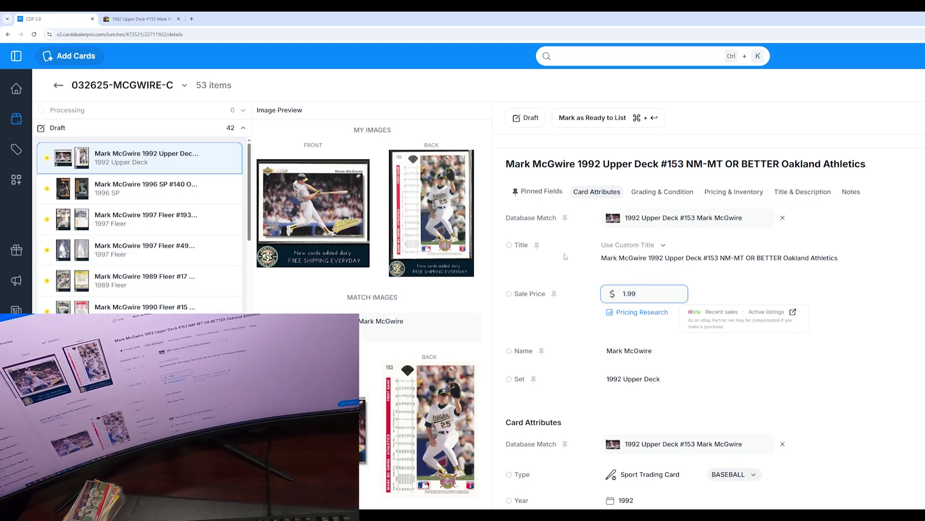
Check active eBay listings for the 1992 Upper Deck #153 card, looking at those advertising the "Mc Gwire" error.
{"action": "left_click", "coordinate": [771, 312]}
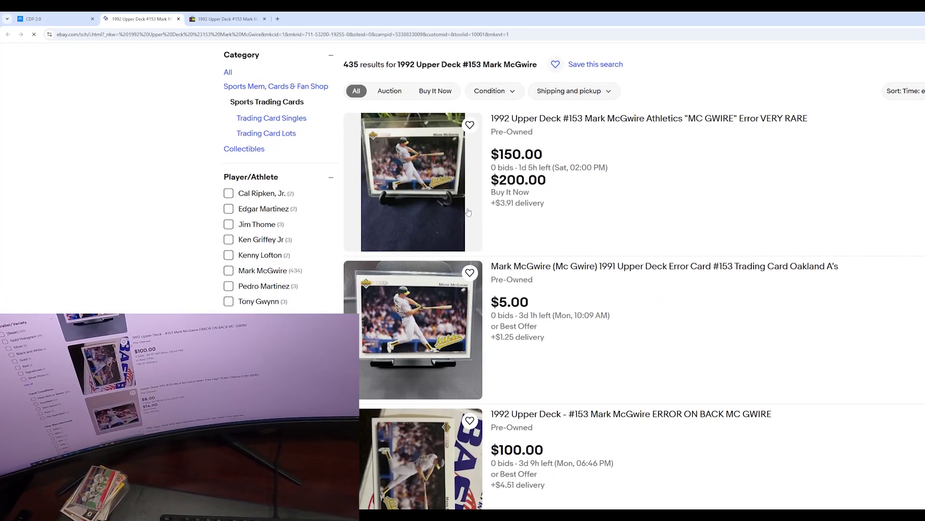
{"action": "scroll", "coordinate": [484, 215], "scroll_direction": "down", "scroll_amount": 9}
{"action": "scroll", "coordinate": [485, 215], "scroll_direction": "down", "scroll_amount": 10}
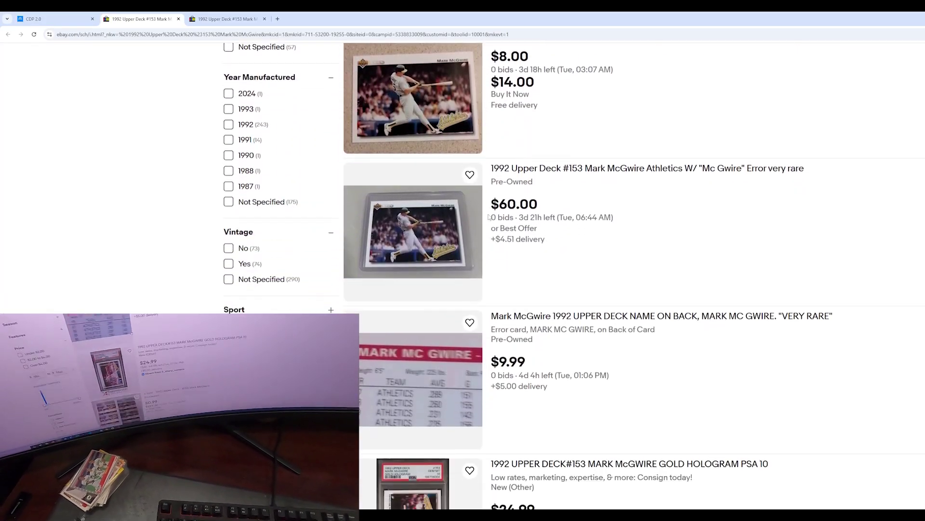
{"action": "scroll", "coordinate": [479, 226], "scroll_direction": "up", "scroll_amount": 16}
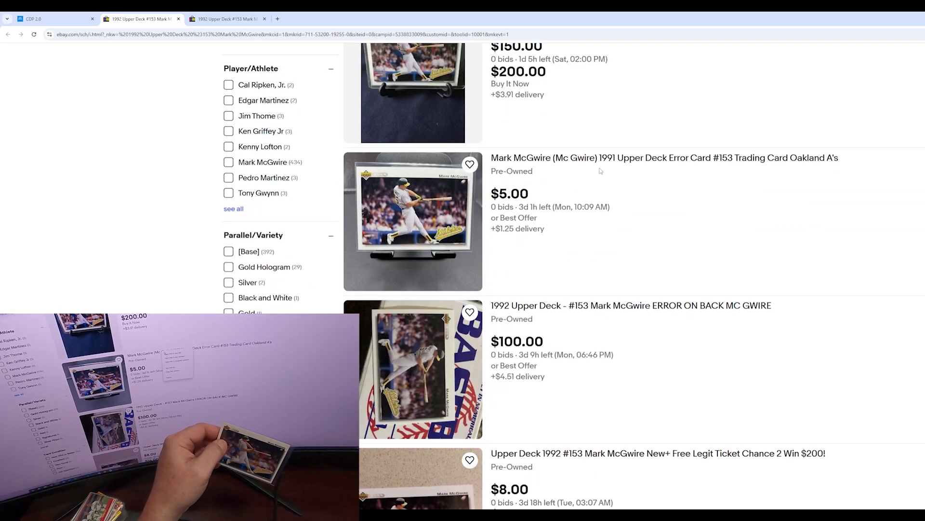
{"action": "right_click", "coordinate": [571, 160]}
{"action": "left_click", "coordinate": [551, 164]}
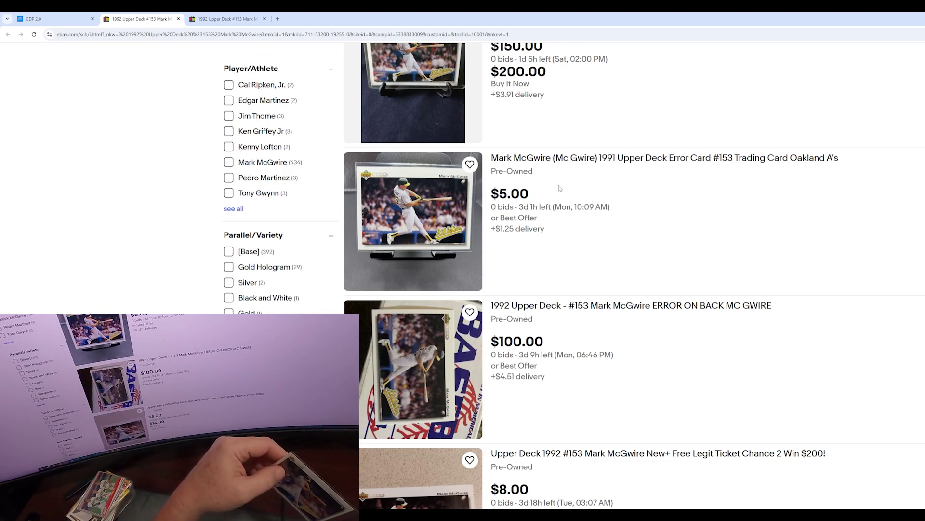
Inspect the "ERROR ON BACK MC GWIRE" listing's back photo, item specifics and seller description, and close the listing.
{"action": "scroll", "coordinate": [558, 193], "scroll_direction": "down", "scroll_amount": 1}
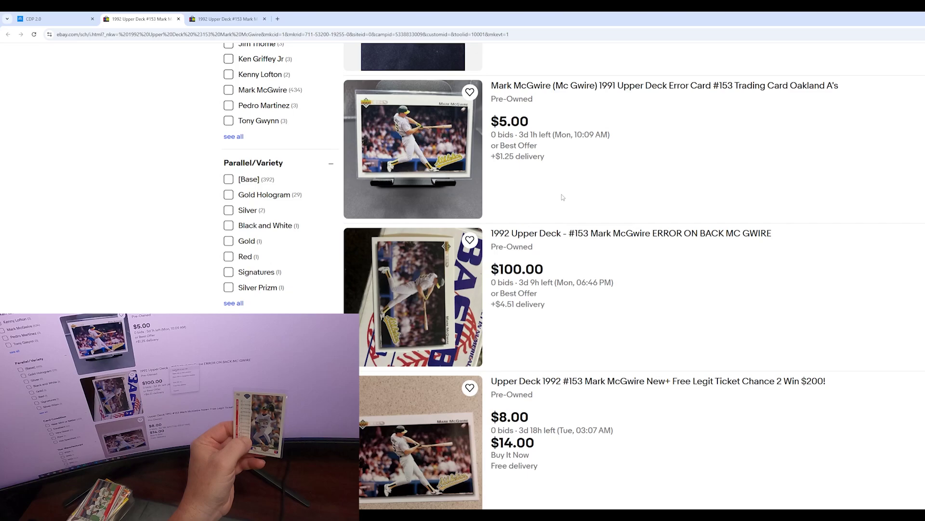
{"action": "middle_click", "coordinate": [565, 234]}
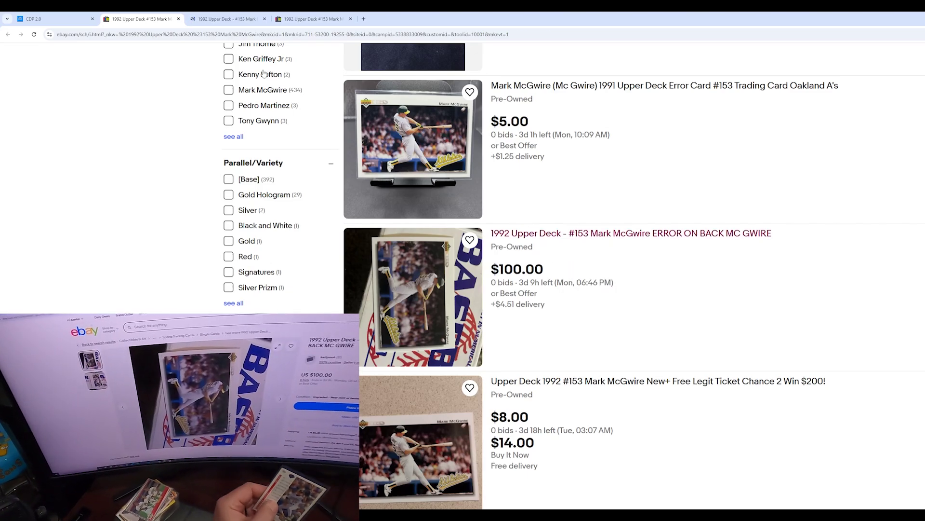
{"action": "left_click", "coordinate": [231, 19]}
{"action": "mouse_move", "coordinate": [214, 195]}
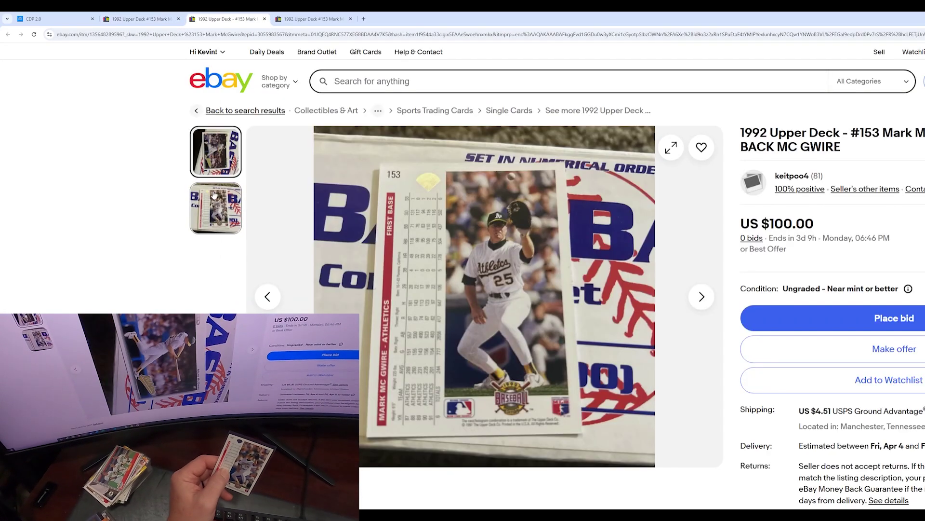
{"action": "scroll", "coordinate": [216, 202], "scroll_direction": "down", "scroll_amount": 7}
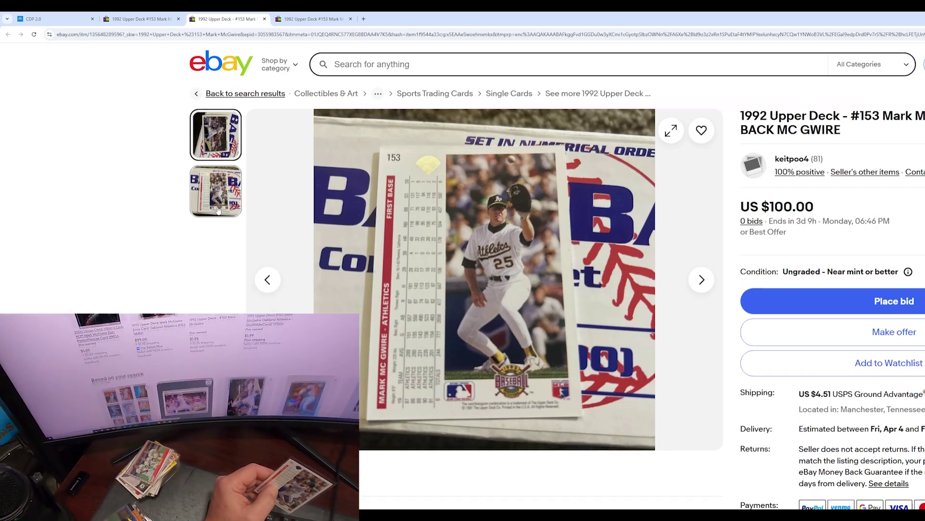
{"action": "scroll", "coordinate": [217, 213], "scroll_direction": "down", "scroll_amount": 12}
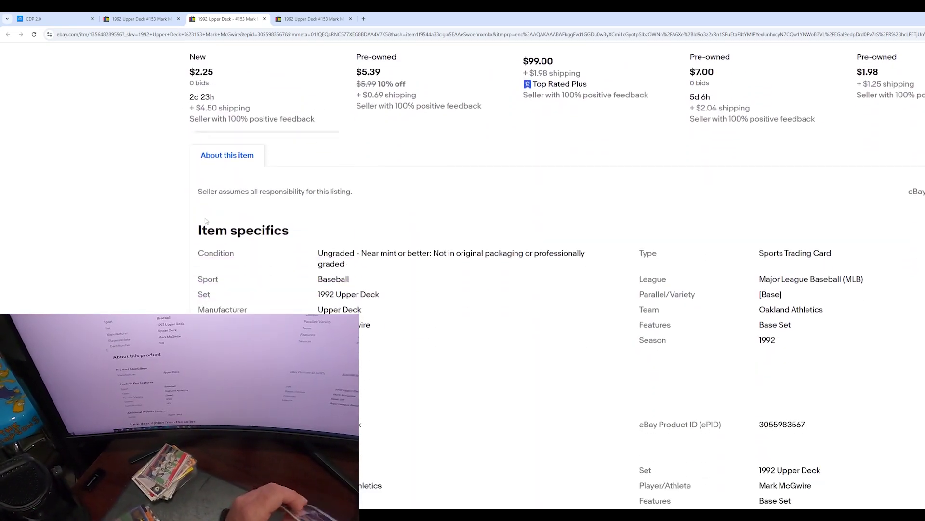
{"action": "scroll", "coordinate": [199, 221], "scroll_direction": "down", "scroll_amount": 7}
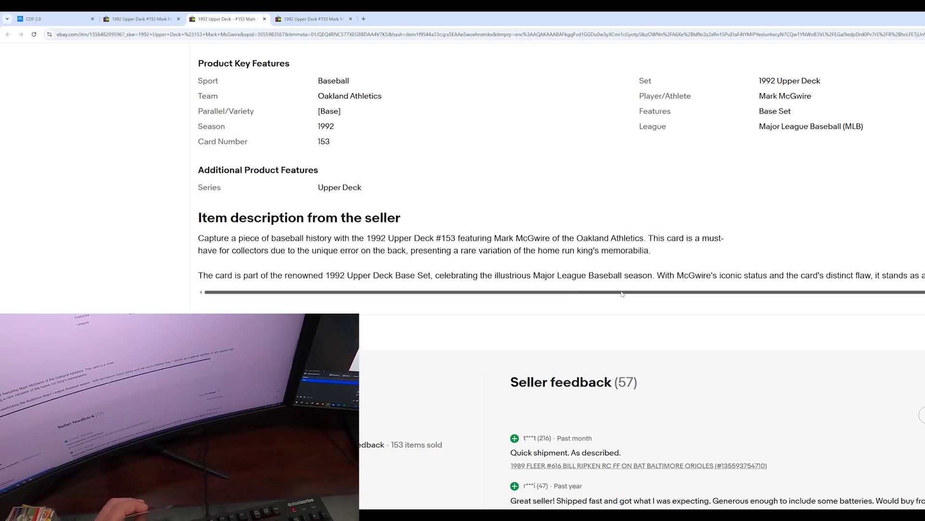
{"action": "left_click_drag", "start_coordinate": [652, 294], "coordinate": [360, 292]}
{"action": "scroll", "coordinate": [360, 292], "scroll_direction": "up", "scroll_amount": 8}
{"action": "left_click", "coordinate": [264, 19]}
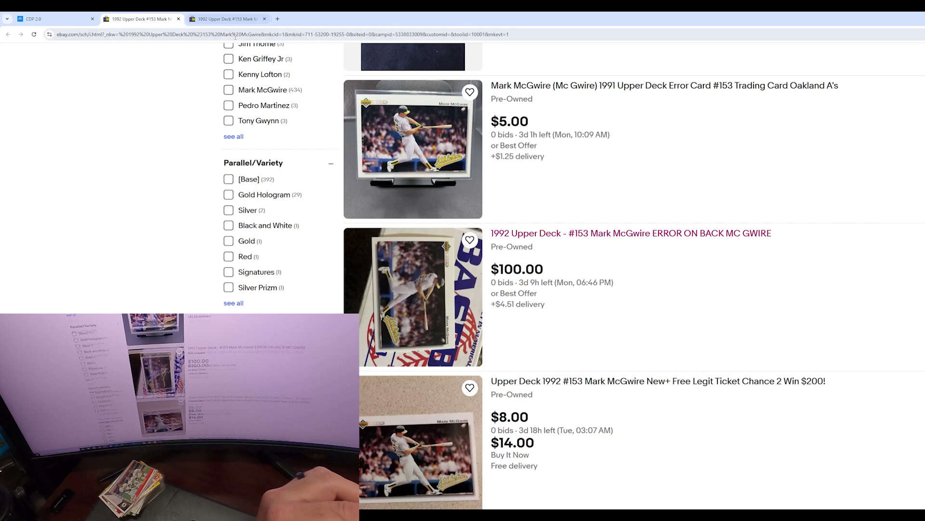
Compare asking prices of regular and error versions across the remaining active 1992 Upper Deck #153 listings.
{"action": "scroll", "coordinate": [246, 72], "scroll_direction": "down", "scroll_amount": 18}
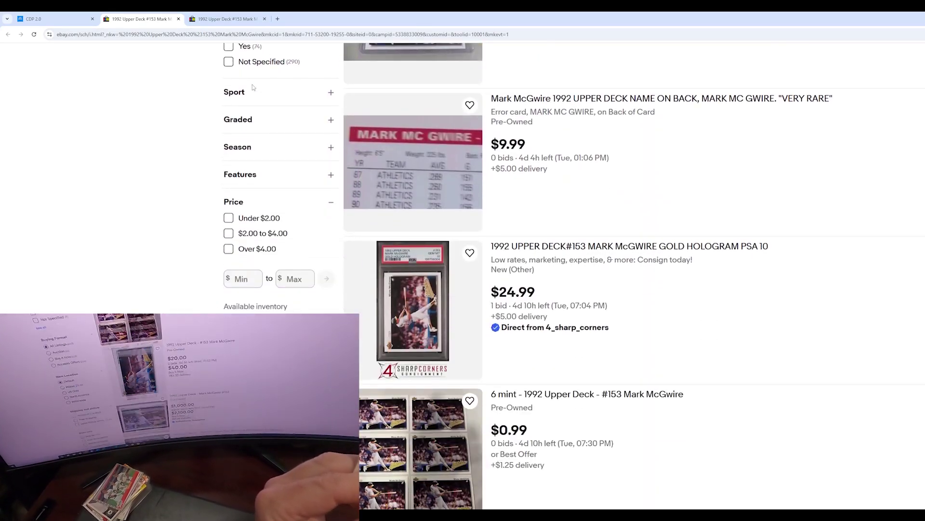
{"action": "scroll", "coordinate": [257, 93], "scroll_direction": "down", "scroll_amount": 14}
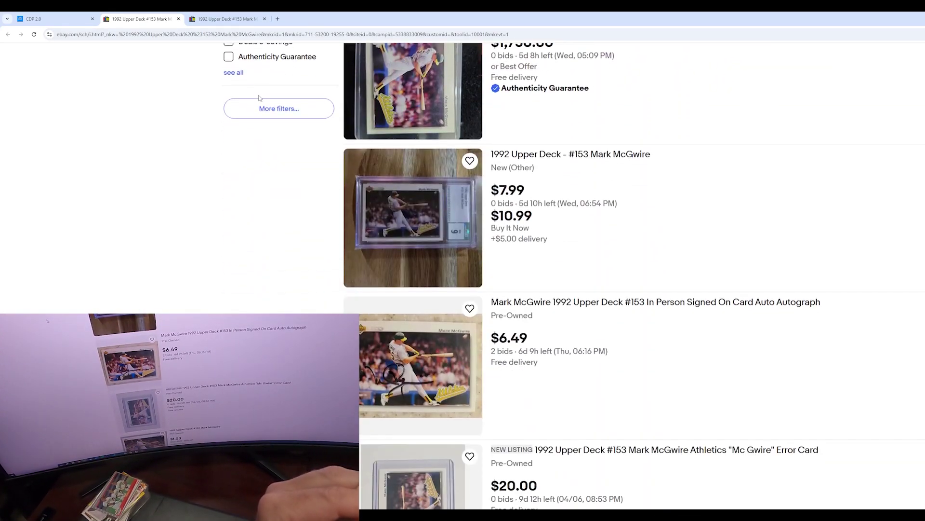
{"action": "scroll", "coordinate": [259, 97], "scroll_direction": "down", "scroll_amount": 6}
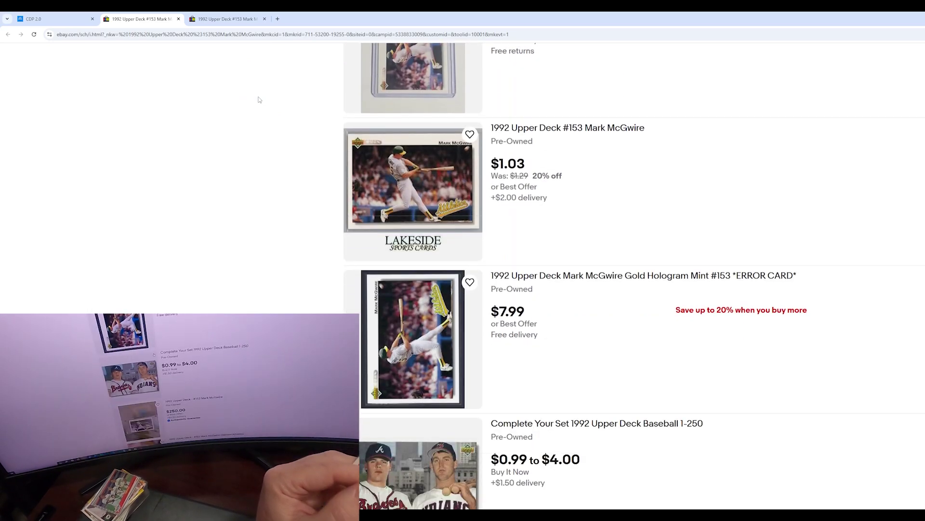
{"action": "scroll", "coordinate": [517, 208], "scroll_direction": "down", "scroll_amount": 10}
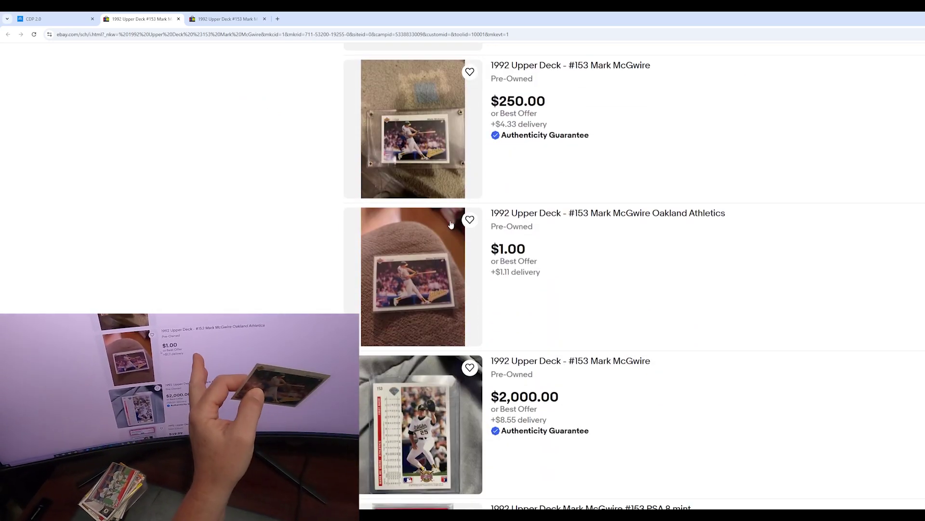
{"action": "scroll", "coordinate": [480, 232], "scroll_direction": "down", "scroll_amount": 1}
{"action": "scroll", "coordinate": [482, 232], "scroll_direction": "down", "scroll_amount": 8}
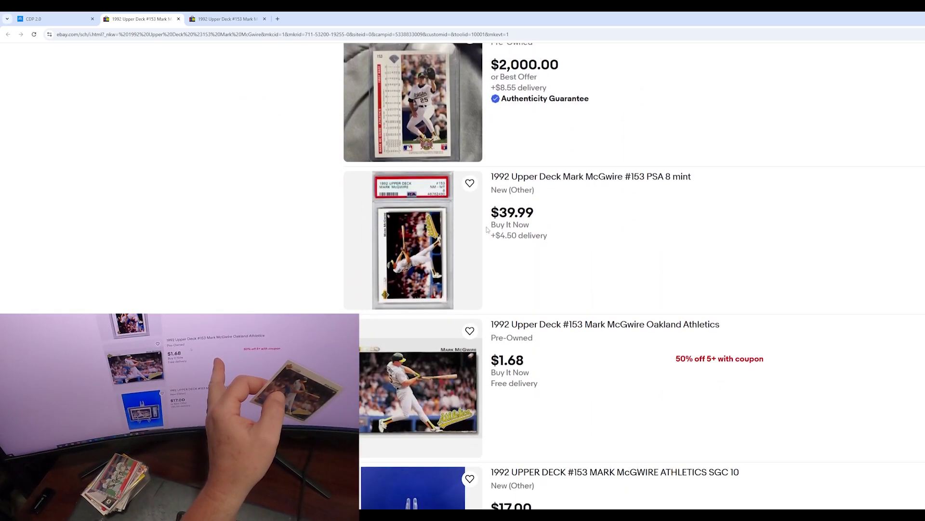
{"action": "scroll", "coordinate": [482, 261], "scroll_direction": "down", "scroll_amount": 5}
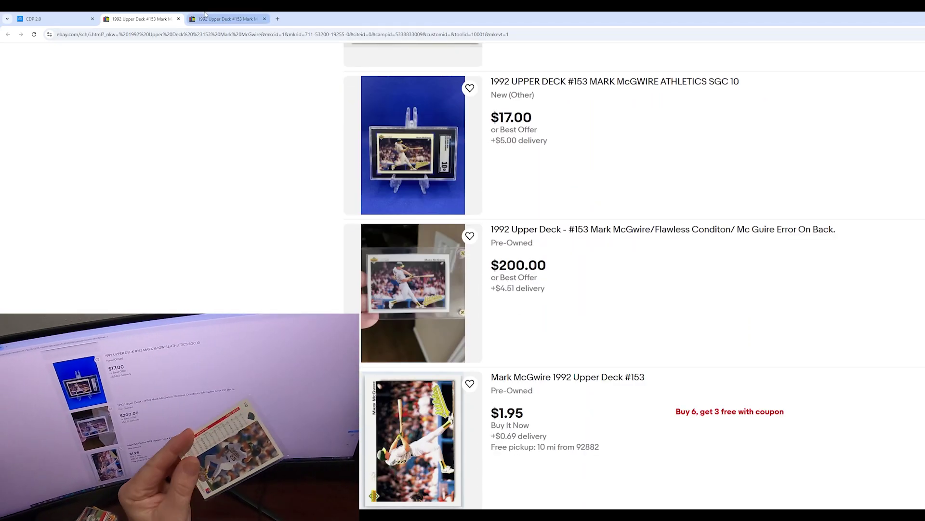
Close the eBay research pages and mark the 1992 Upper Deck #153 card as ready to list.
{"action": "mouse_move", "coordinate": [206, 13]}
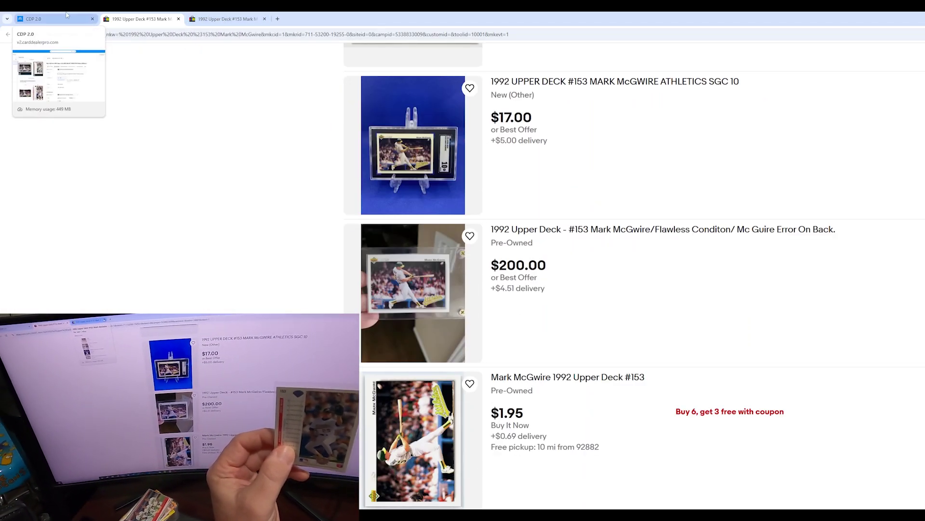
{"action": "left_click", "coordinate": [264, 19]}
{"action": "left_click", "coordinate": [178, 20]}
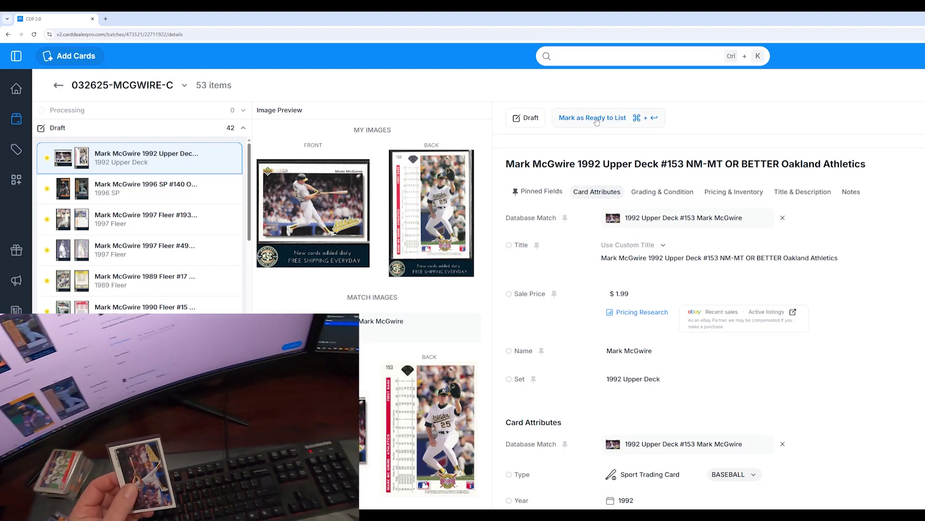
{"action": "left_click", "coordinate": [597, 121]}
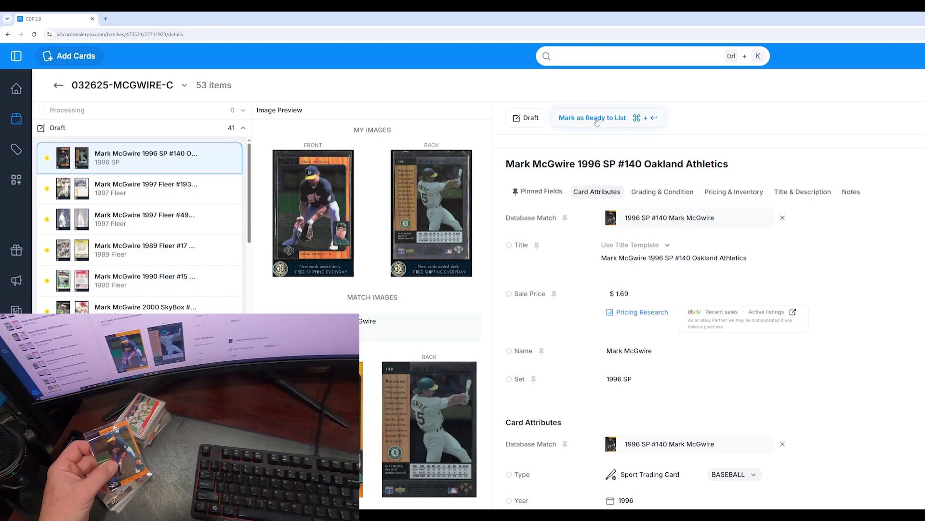
{"action": "left_click", "coordinate": [598, 122]}
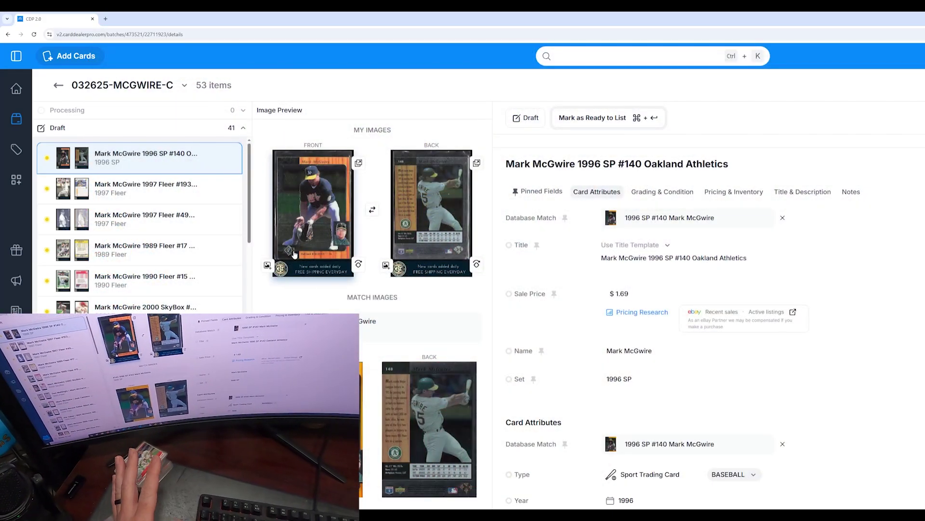
Check recent eBay sales for the 1996 SP #140 card, close the results, and view the card's pricing research.
{"action": "left_click", "coordinate": [722, 311]}
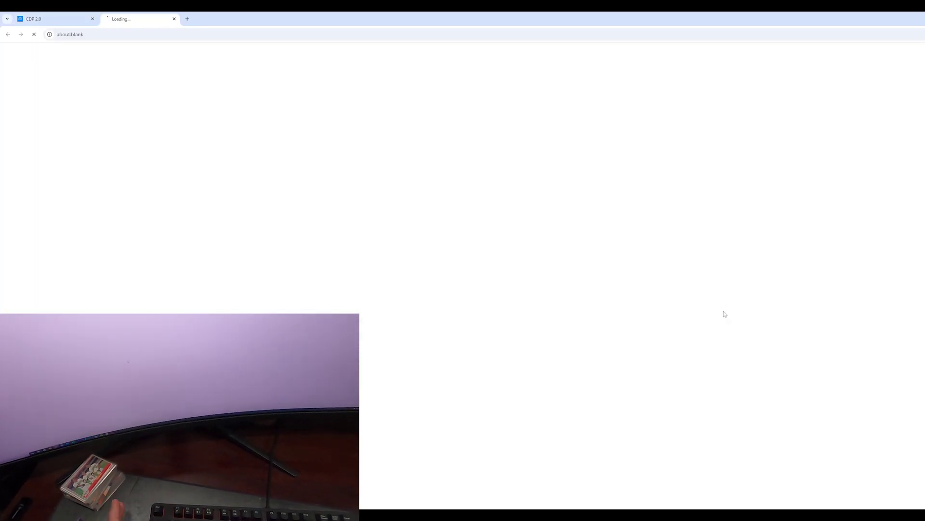
{"action": "scroll", "coordinate": [446, 250], "scroll_direction": "down", "scroll_amount": 10}
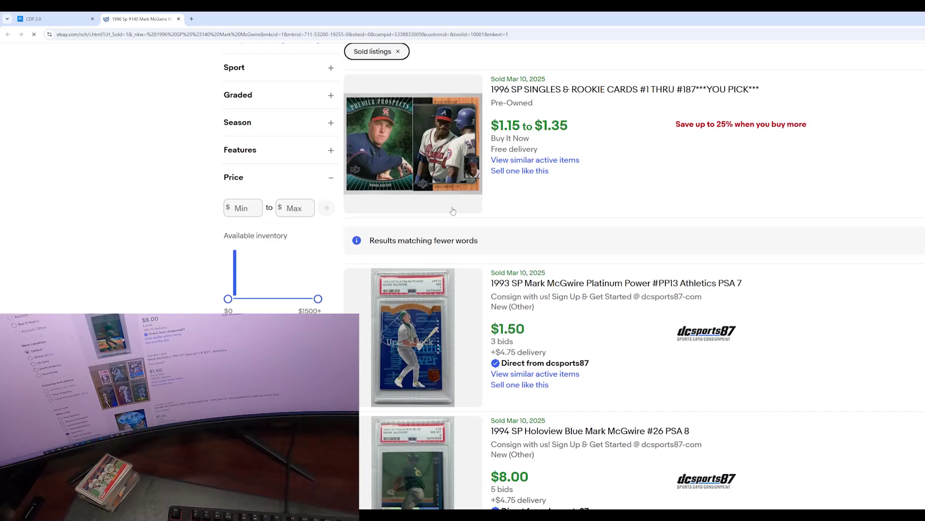
{"action": "scroll", "coordinate": [439, 216], "scroll_direction": "down", "scroll_amount": 20}
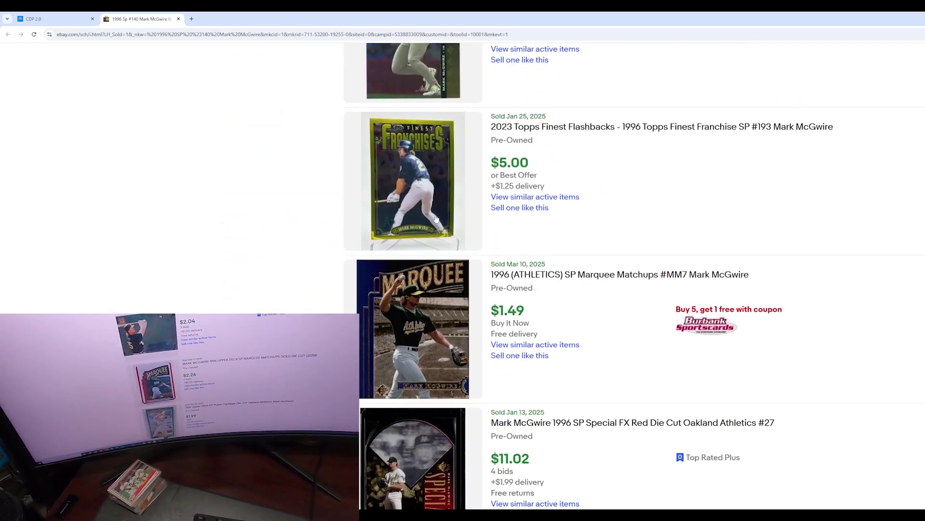
{"action": "left_click", "coordinate": [179, 19]}
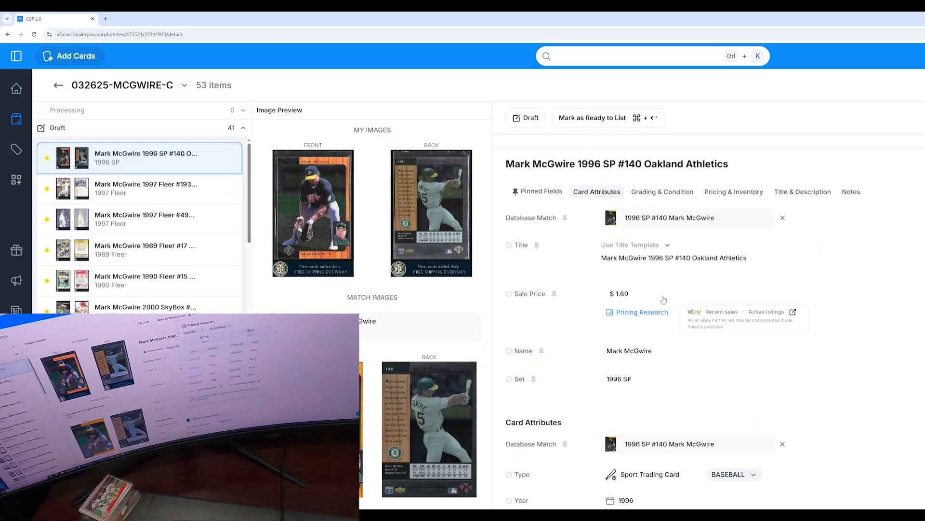
{"action": "left_click", "coordinate": [649, 315]}
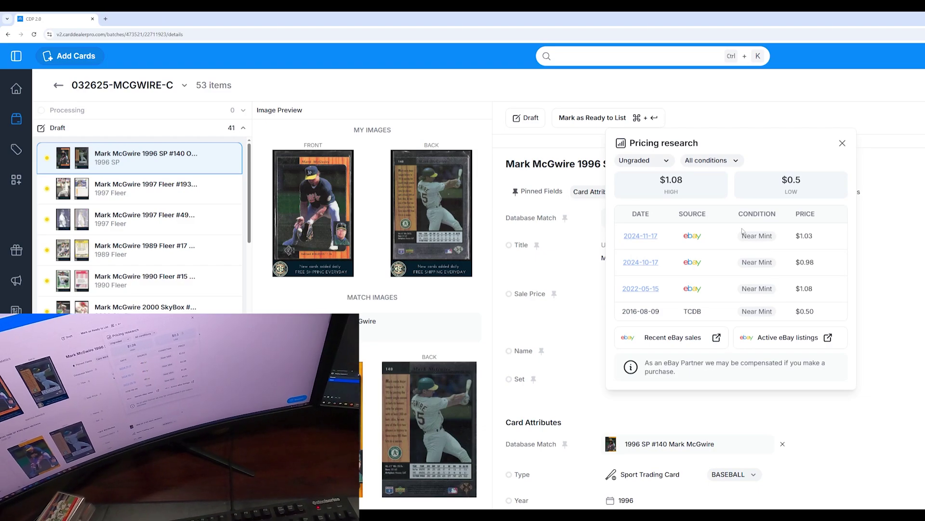
Review the active eBay listings for the 1996 SP #140 Mark McGwire card and mark the card as ready to list.
{"action": "left_click", "coordinate": [840, 145]}
{"action": "left_click", "coordinate": [773, 314]}
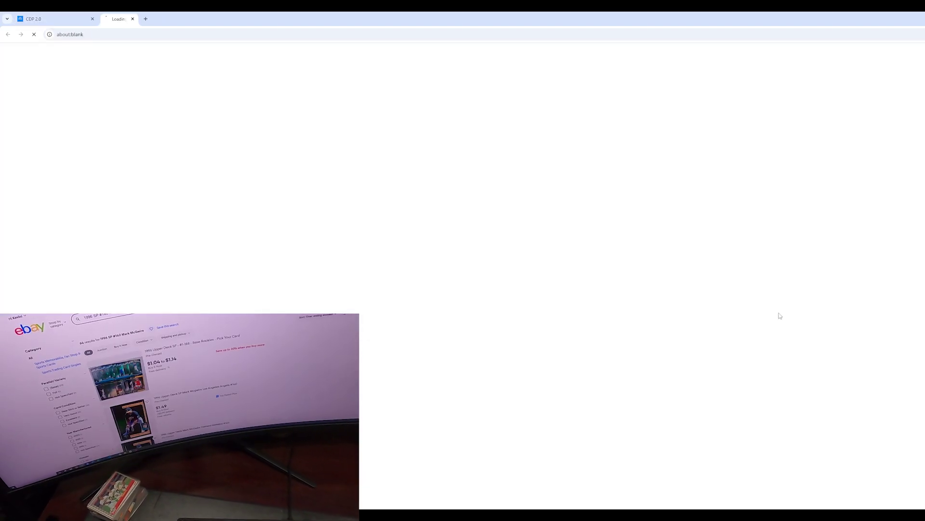
{"action": "scroll", "coordinate": [541, 246], "scroll_direction": "down", "scroll_amount": 6}
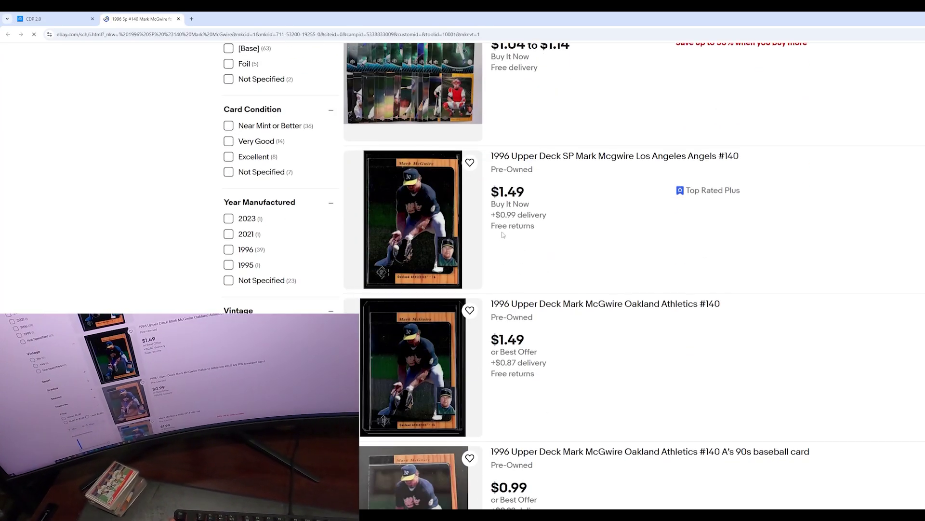
{"action": "scroll", "coordinate": [486, 227], "scroll_direction": "down", "scroll_amount": 10}
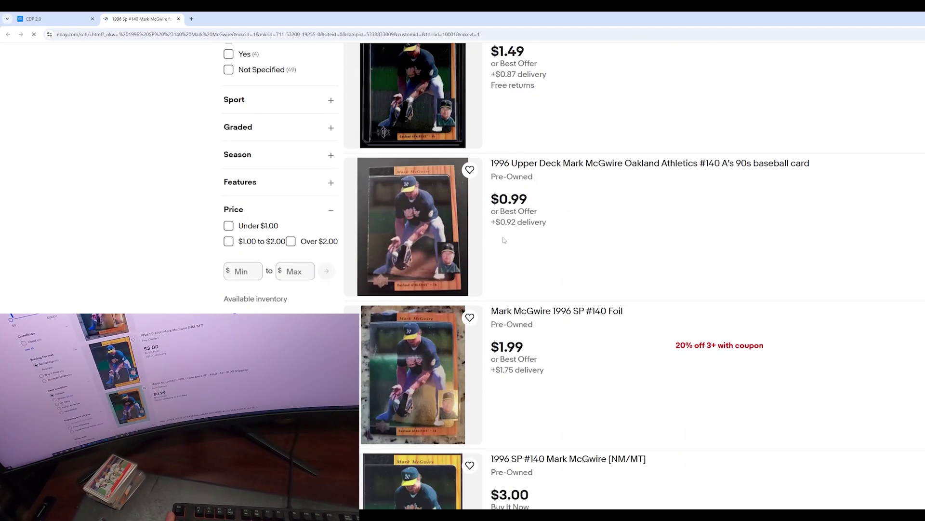
{"action": "scroll", "coordinate": [480, 235], "scroll_direction": "down", "scroll_amount": 10}
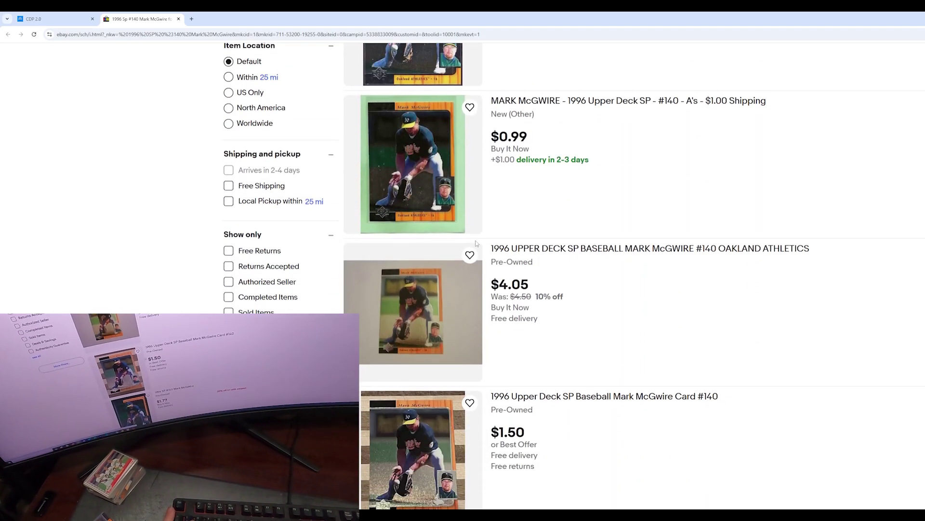
{"action": "scroll", "coordinate": [473, 290], "scroll_direction": "down", "scroll_amount": 3}
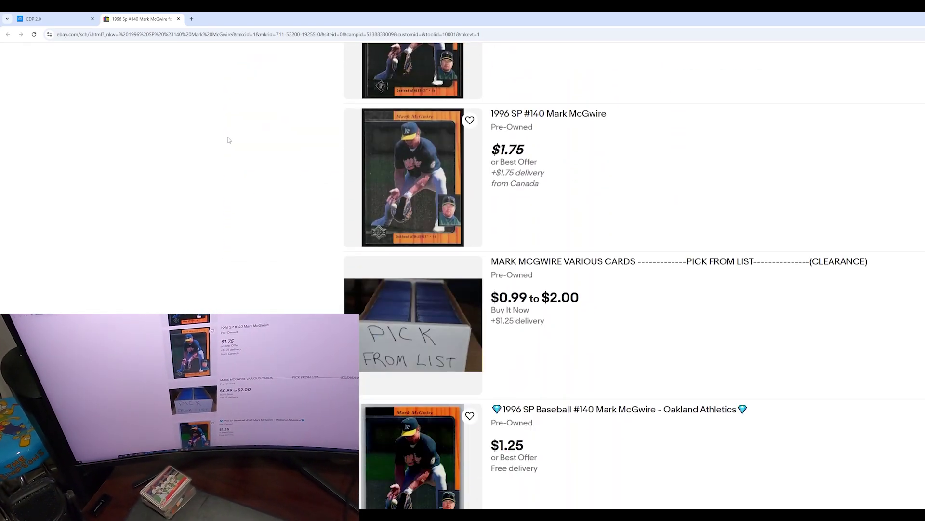
{"action": "left_click", "coordinate": [178, 19]}
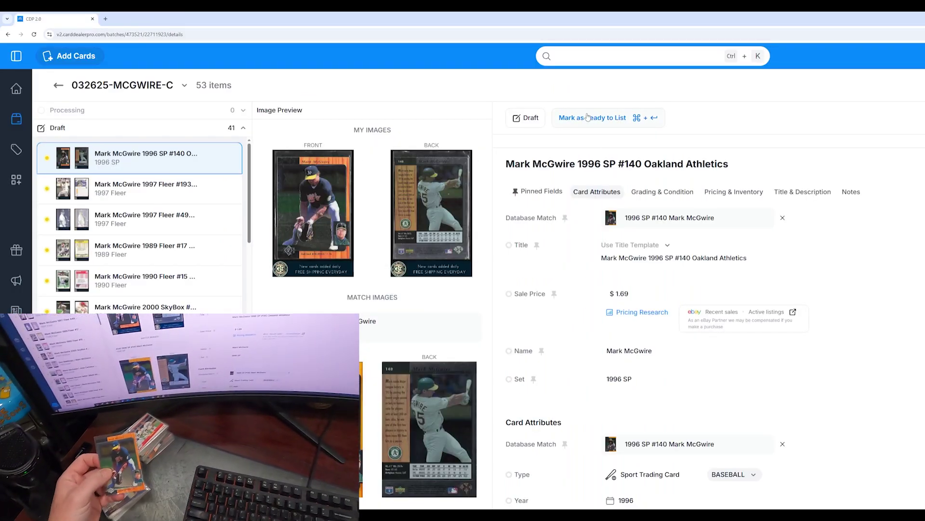
{"action": "left_click", "coordinate": [588, 118]}
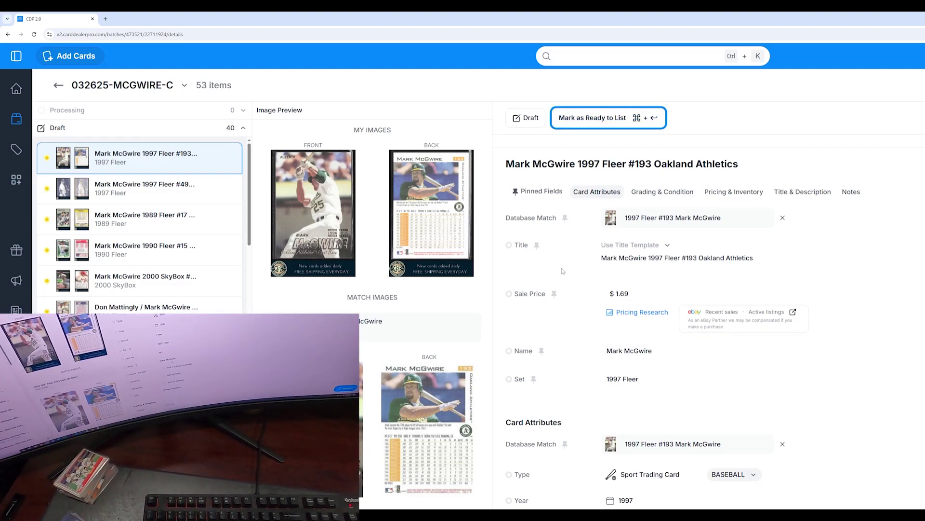
Choose the base "#193 Mark Mcgwire 1997 Fleer" entry as the subset/parallel of the 1997 Fleer #193 card.
{"action": "scroll", "coordinate": [562, 271], "scroll_direction": "down", "scroll_amount": 5}
{"action": "left_click", "coordinate": [648, 354]}
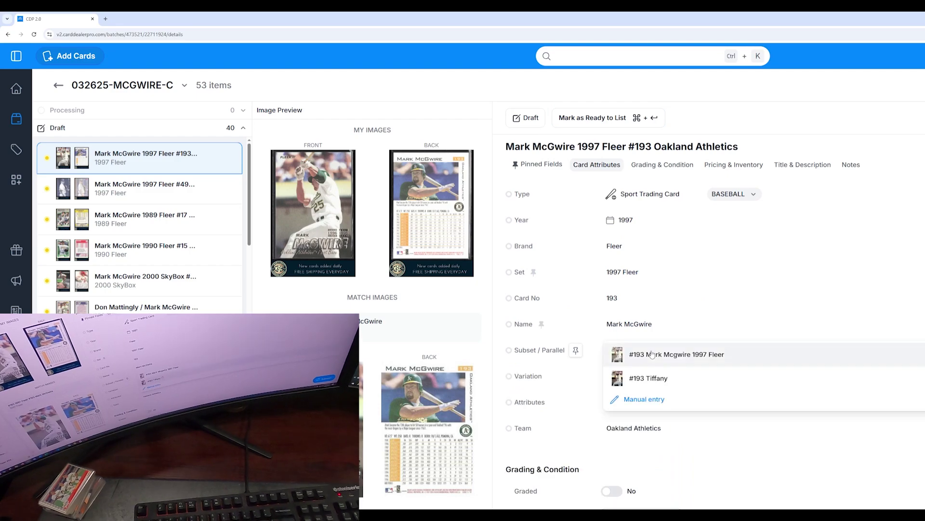
{"action": "left_click", "coordinate": [633, 359]}
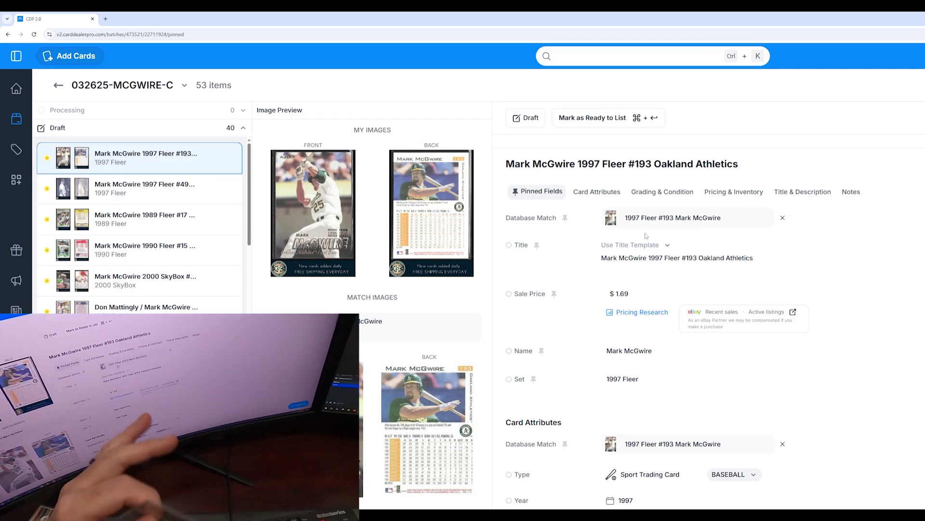
{"action": "scroll", "coordinate": [648, 228], "scroll_direction": "down", "scroll_amount": 5}
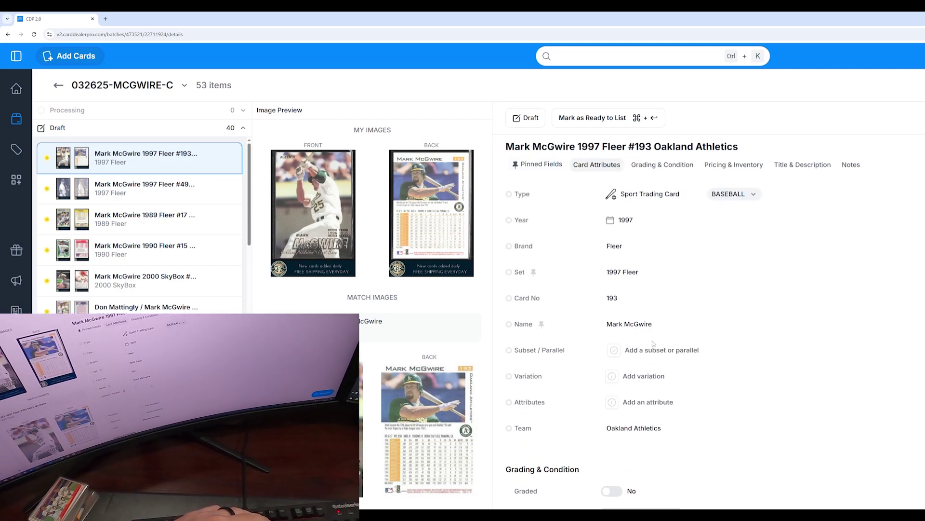
{"action": "left_click", "coordinate": [645, 351]}
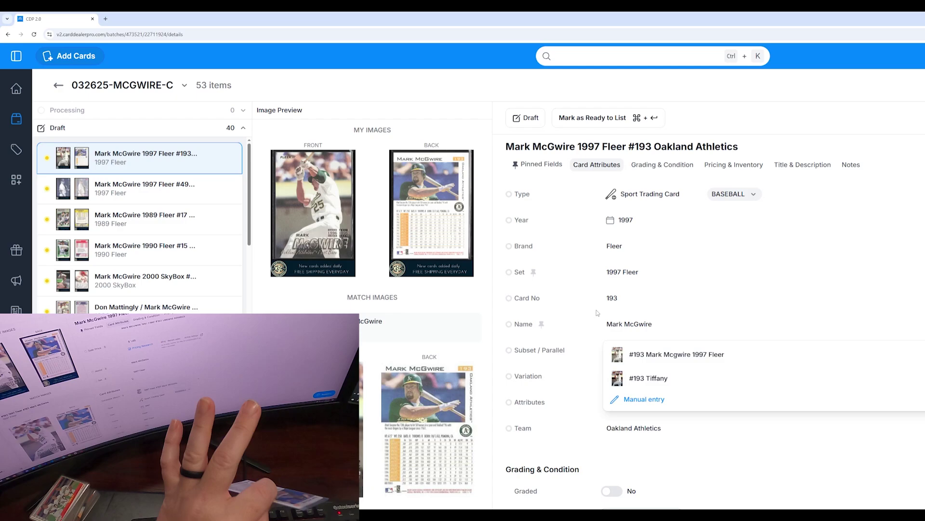
{"action": "left_click", "coordinate": [646, 356]}
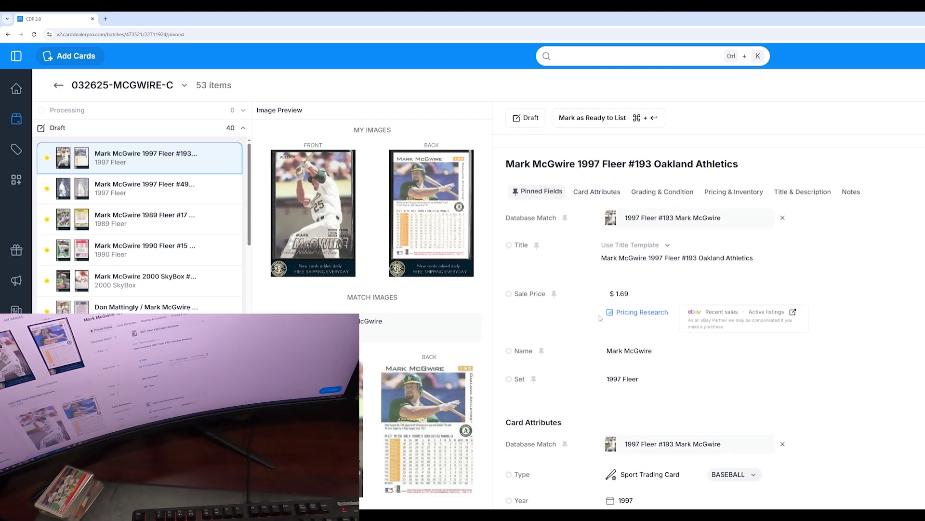
Review recent eBay sales for the 1997 Fleer #193 Mark McGwire card and close the pricing research.
{"action": "left_click", "coordinate": [711, 312]}
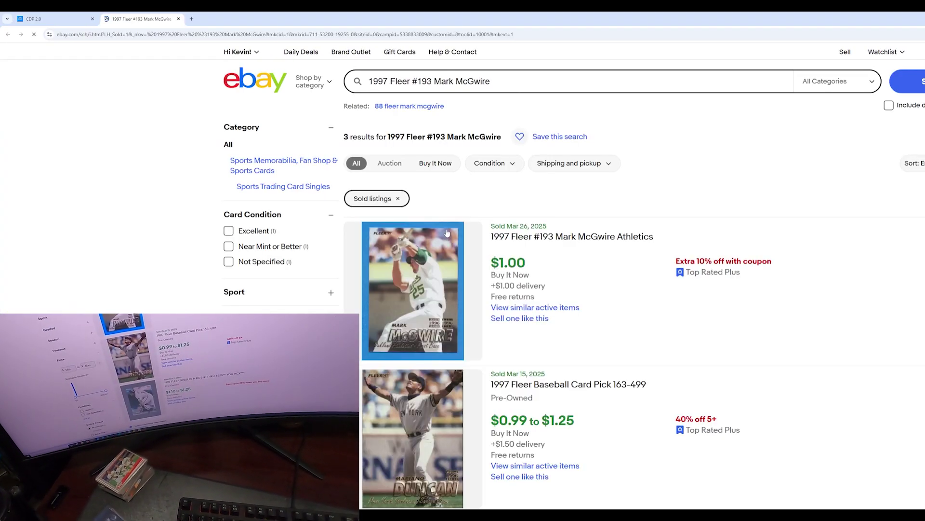
{"action": "scroll", "coordinate": [436, 233], "scroll_direction": "down", "scroll_amount": 8}
{"action": "scroll", "coordinate": [436, 233], "scroll_direction": "down", "scroll_amount": 15}
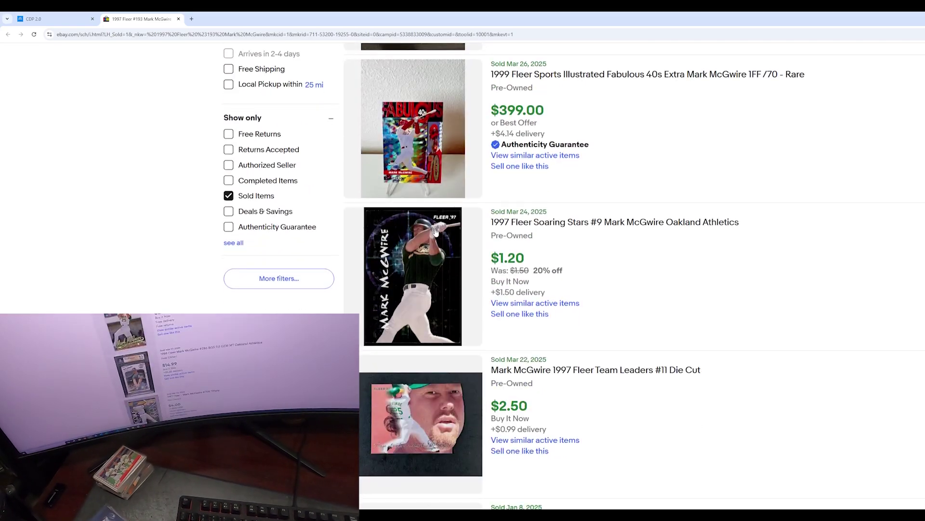
{"action": "scroll", "coordinate": [436, 233], "scroll_direction": "down", "scroll_amount": 20}
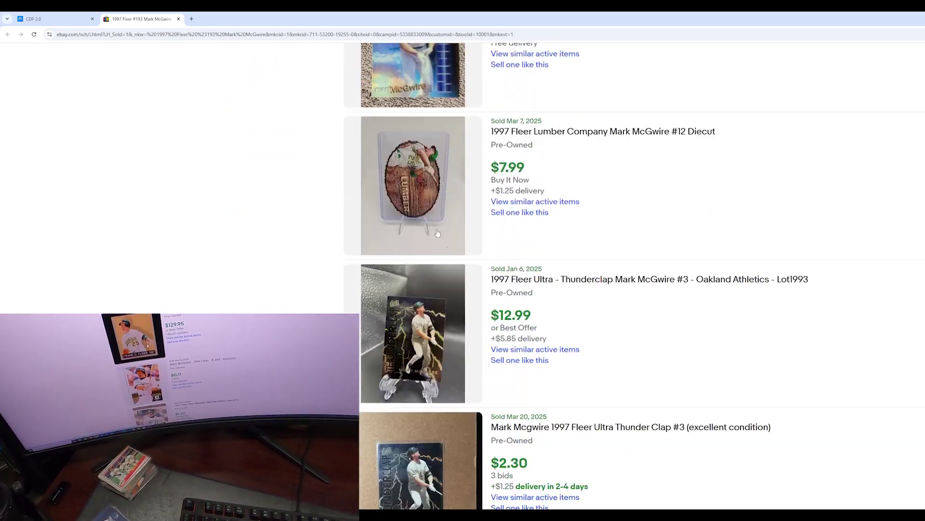
{"action": "scroll", "coordinate": [440, 234], "scroll_direction": "down", "scroll_amount": 3}
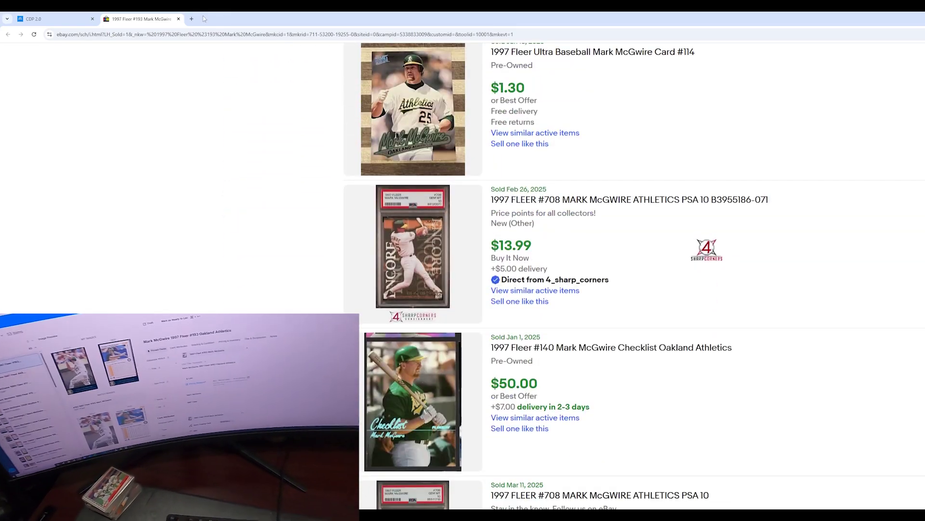
{"action": "left_click", "coordinate": [179, 19]}
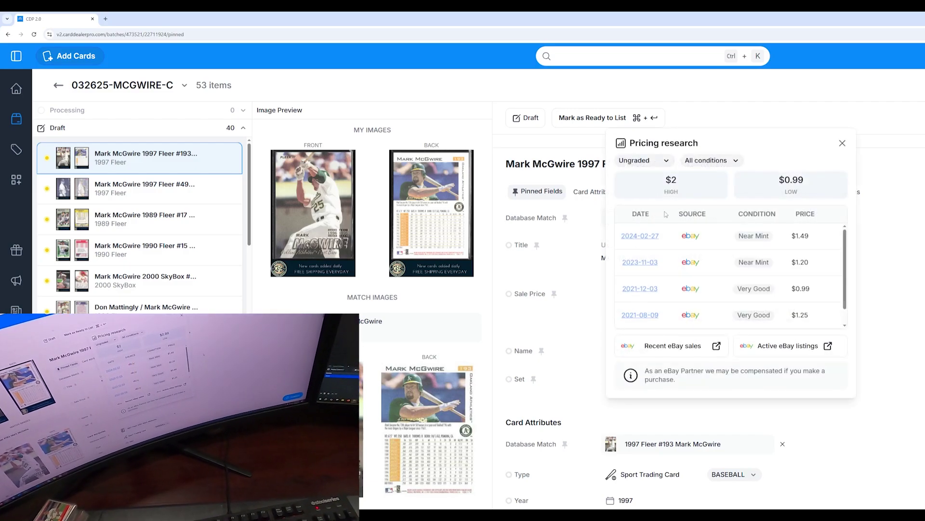
{"action": "left_click", "coordinate": [881, 264]}
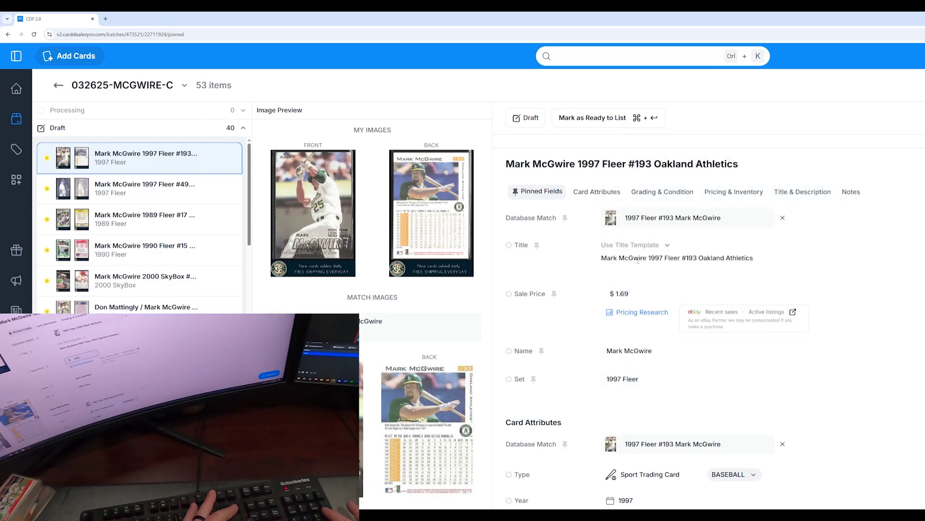
Set the 1997 Fleer #193 card's sale price to $1.99 and mark it as ready to list.
{"action": "left_click", "coordinate": [627, 293]}
{"action": "type", "text": "1.99"}
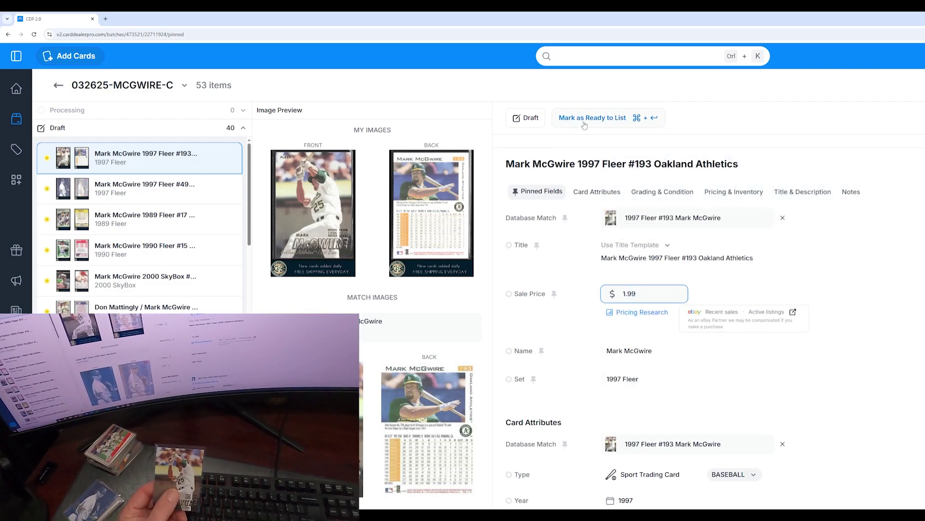
{"action": "left_click", "coordinate": [585, 124]}
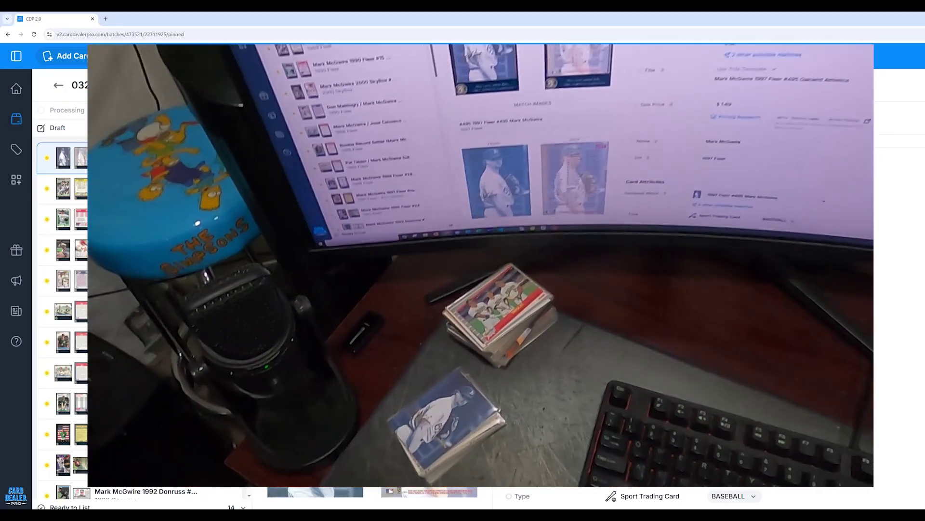
Reopen the 1997 Fleer #193 card among the ready-to-list items and add NM-MT OR BETTER after #193 in its custom title.
{"action": "scroll", "coordinate": [116, 499], "scroll_direction": "down", "scroll_amount": 4}
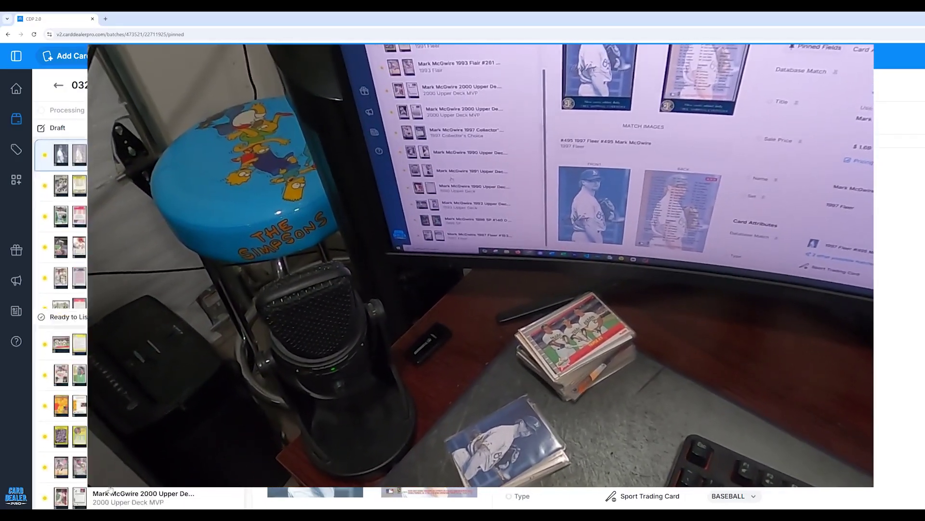
{"action": "scroll", "coordinate": [116, 499], "scroll_direction": "down", "scroll_amount": 2}
{"action": "left_click", "coordinate": [115, 499]}
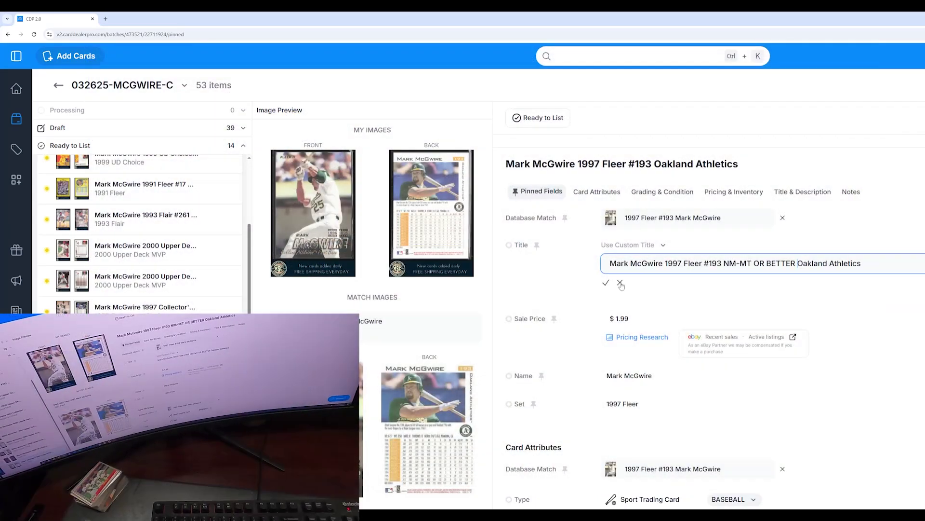
{"action": "left_click", "coordinate": [609, 275]}
Open the draft 1997 Fleer #495 card and add NM-MT OR BETTER after #495 in a custom title.
{"action": "left_click", "coordinate": [102, 129]}
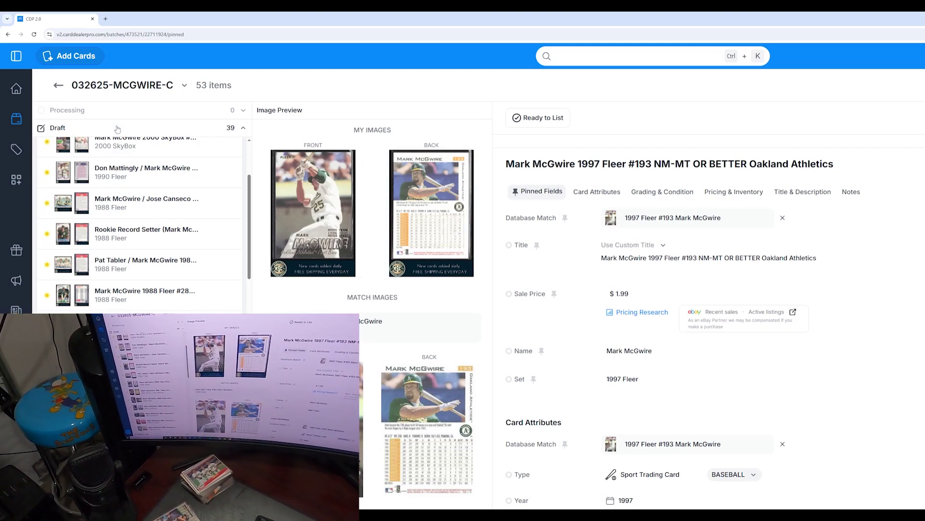
{"action": "scroll", "coordinate": [137, 149], "scroll_direction": "up", "scroll_amount": 3}
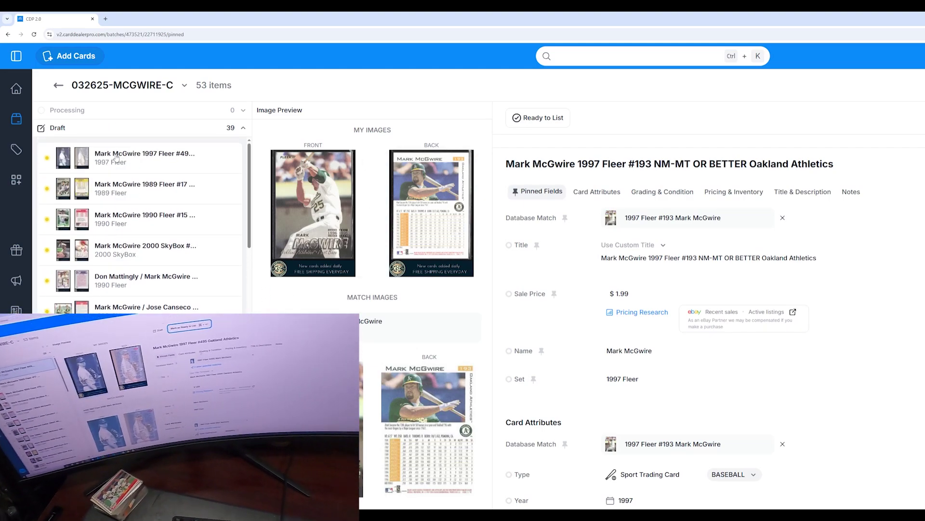
{"action": "left_click", "coordinate": [117, 158]}
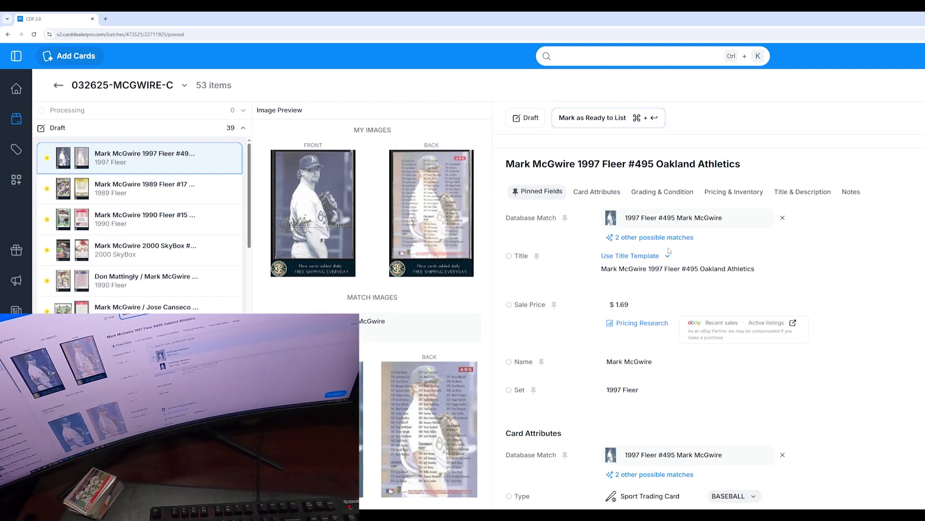
{"action": "left_click", "coordinate": [641, 256]}
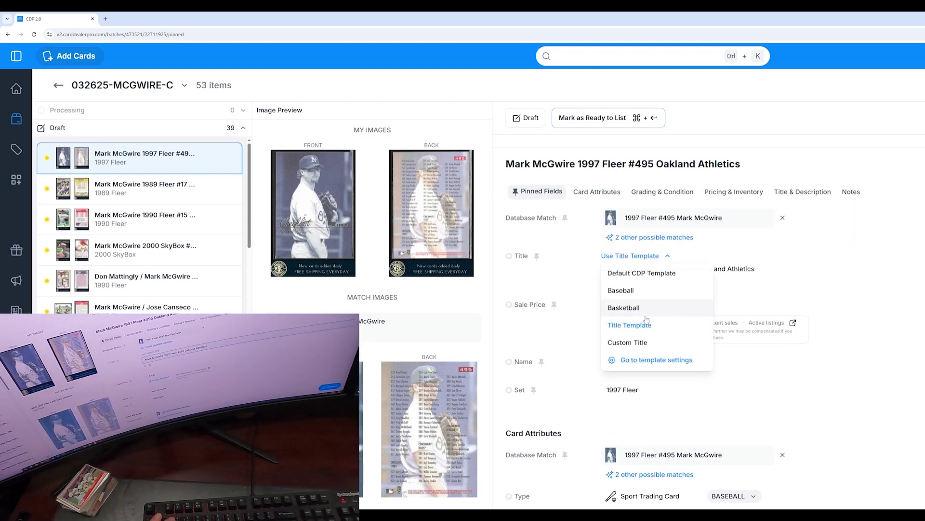
{"action": "left_click", "coordinate": [651, 341]}
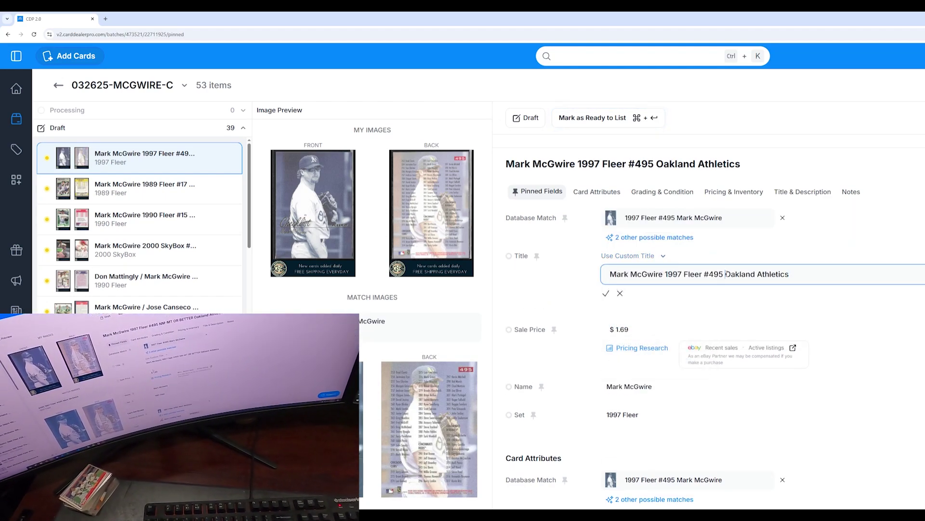
{"action": "type", "text": "NM-MT OR BETTER"}
{"action": "left_click", "coordinate": [606, 293]}
Check recent eBay sales for the 1997 Fleer #495 card and set its sale price to $1.50.
{"action": "left_click", "coordinate": [722, 323]}
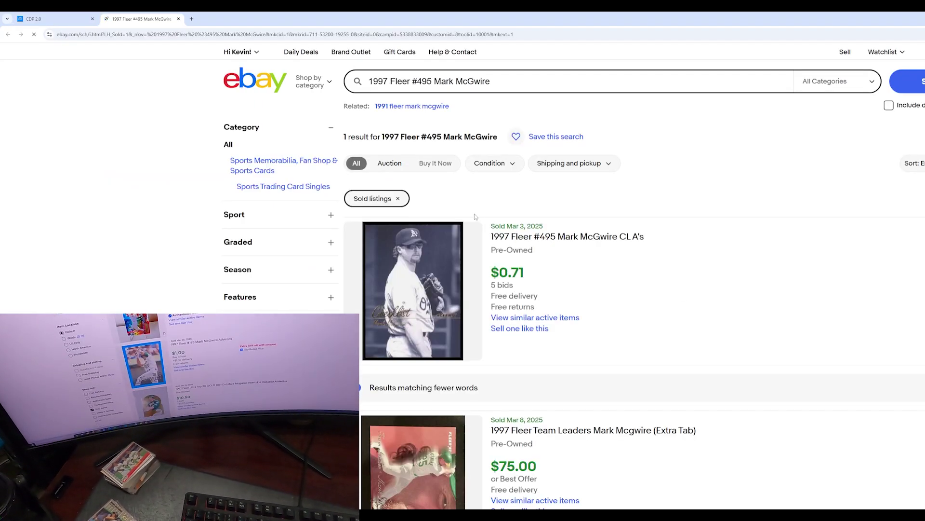
{"action": "scroll", "coordinate": [482, 226], "scroll_direction": "down", "scroll_amount": 10}
{"action": "scroll", "coordinate": [479, 229], "scroll_direction": "down", "scroll_amount": 20}
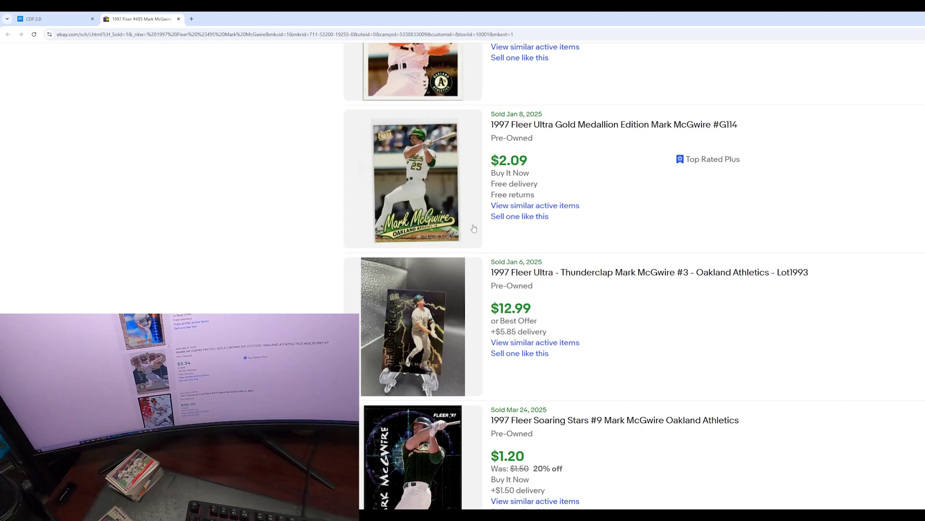
{"action": "left_click", "coordinate": [179, 19]}
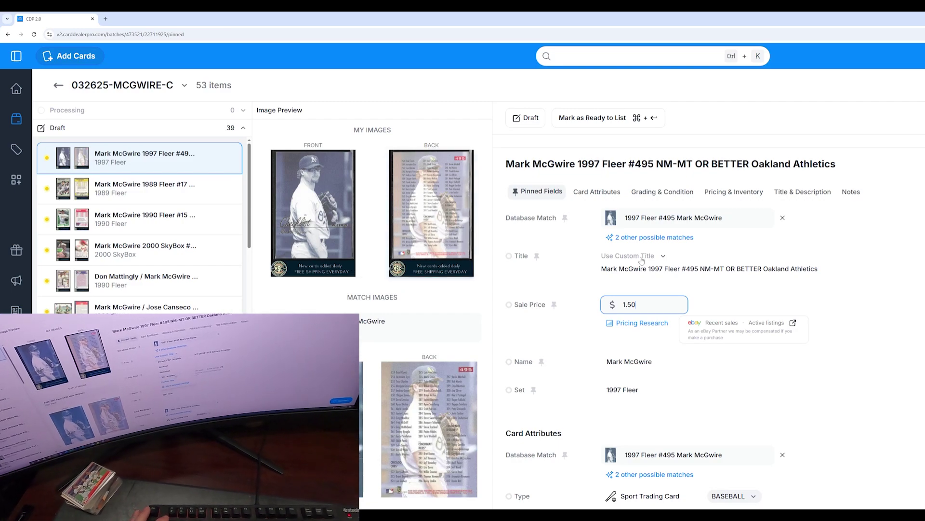
Insert Checklist after Fleer in the #495 card's custom title, save it and mark the card as ready to list.
{"action": "left_click", "coordinate": [662, 257]}
{"action": "left_click", "coordinate": [698, 338]}
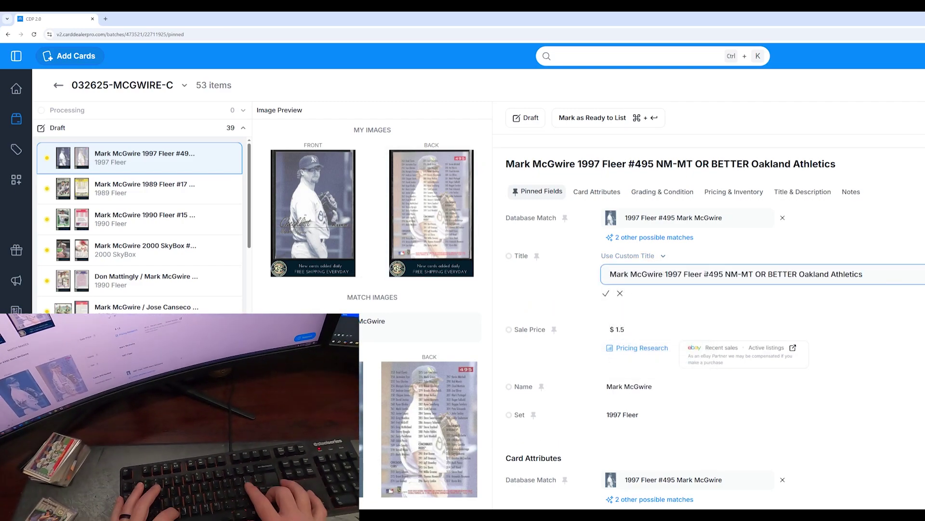
{"action": "type", "text": "Checklist"}
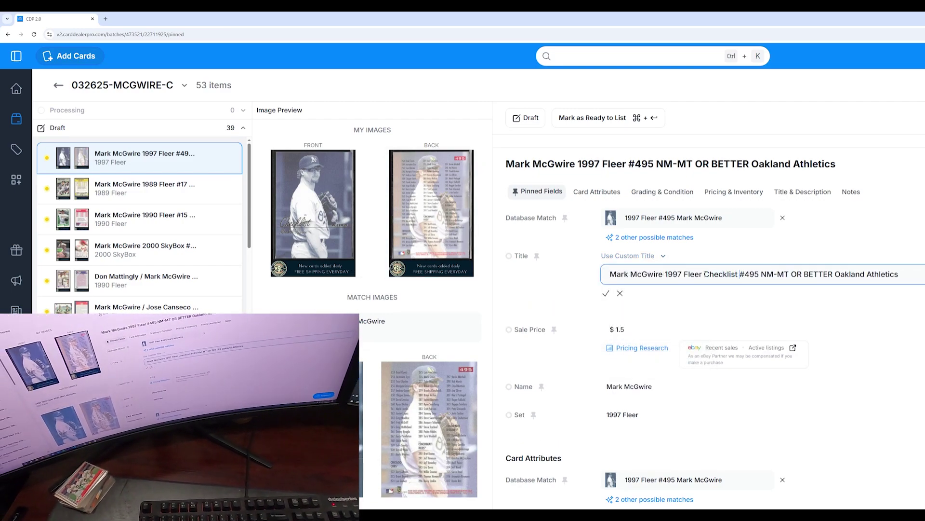
{"action": "left_click", "coordinate": [606, 294]}
{"action": "left_click", "coordinate": [600, 124]}
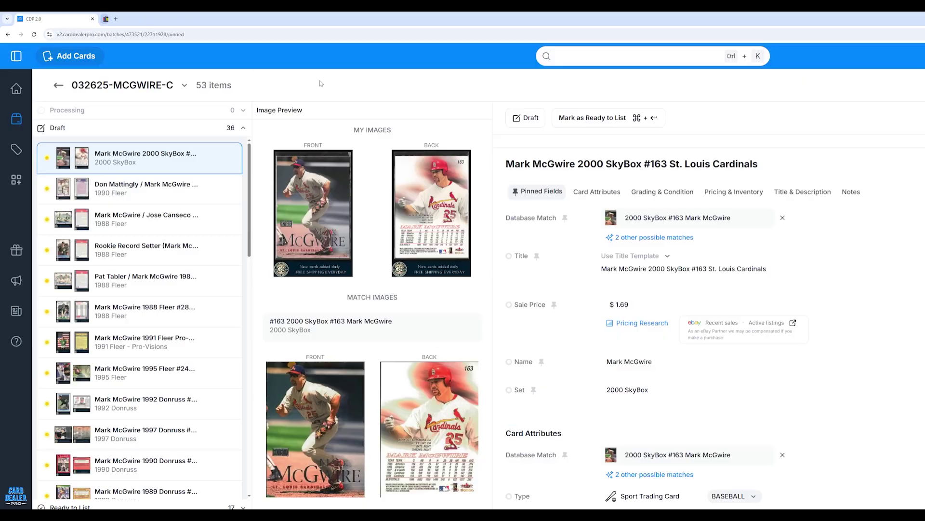
Mark the 2000 SkyBox #163 card as ready to list and open the Don Mattingly / Mark McGwire 1990 Fleer card's details.
{"action": "key", "text": "ctrl+Return"}
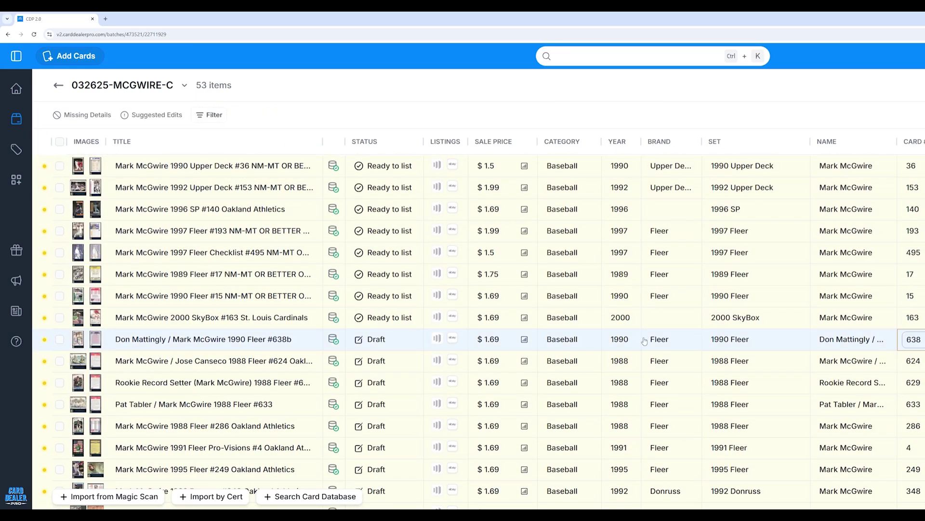
{"action": "left_click", "coordinate": [381, 317]}
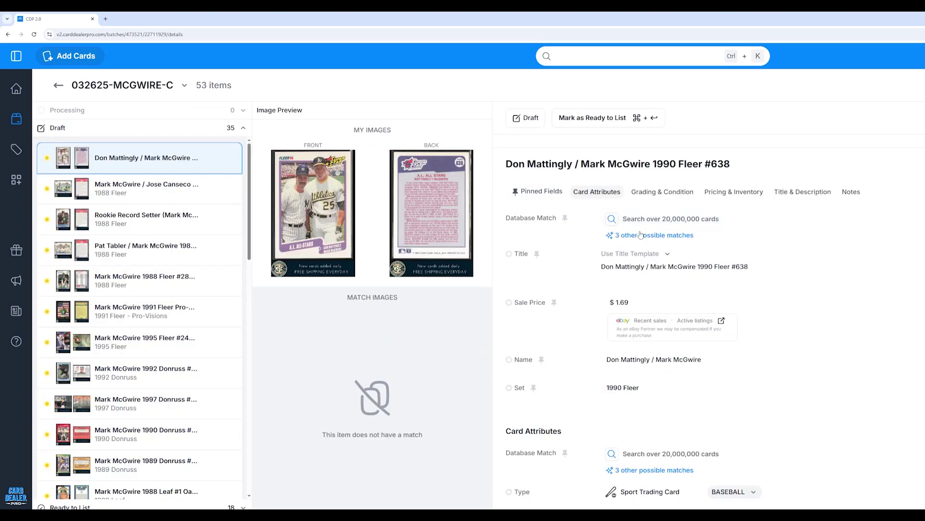
Check recent eBay sales for the 1990 Fleer #638 card, add NM-MT OR BETTER in a custom title and set its price to $1.89.
{"action": "left_click", "coordinate": [640, 320]}
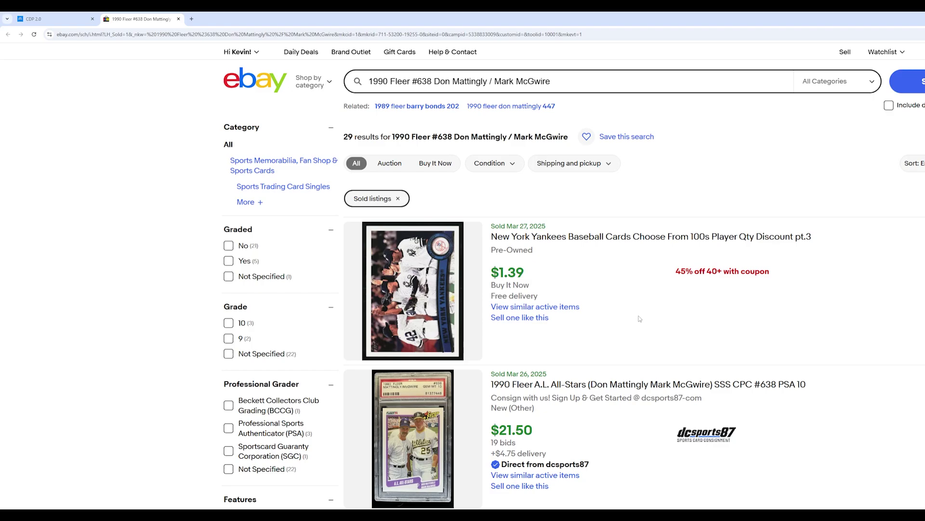
{"action": "scroll", "coordinate": [640, 319], "scroll_direction": "down", "scroll_amount": 3}
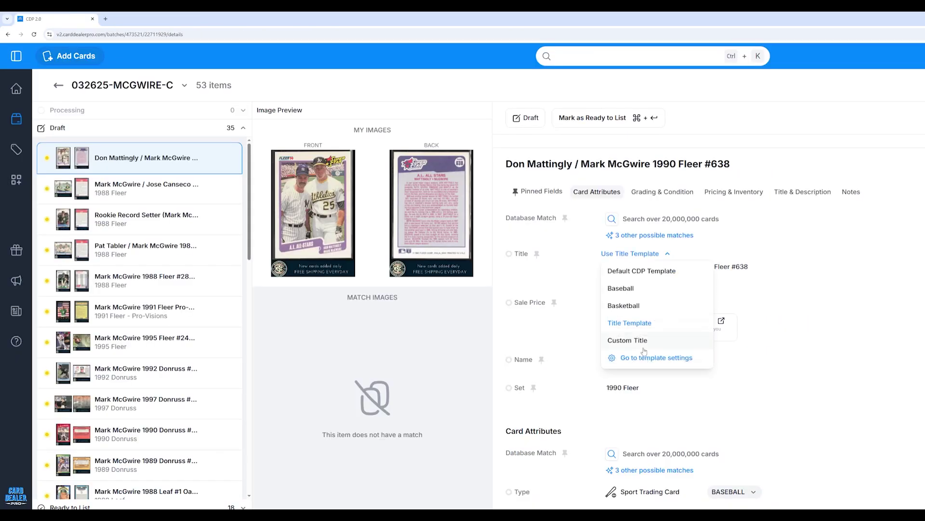
{"action": "left_click", "coordinate": [702, 268]}
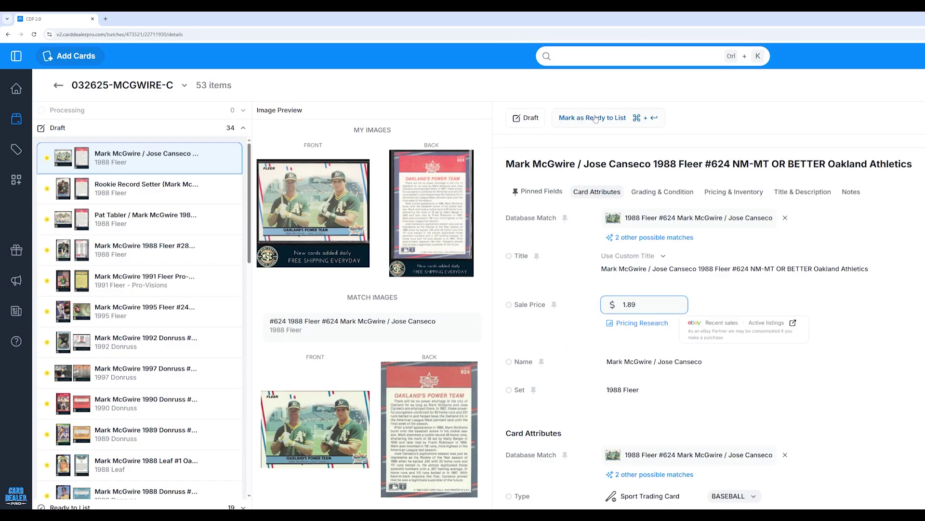
Price the 1988 Fleer #624, #629, #633 and #286 cards at $1.89, $1.99, $1.69 and $1.99 and mark them as ready to list.
{"action": "key", "text": "ctrl+Return"}
{"action": "key", "text": "ctrl+Return"}
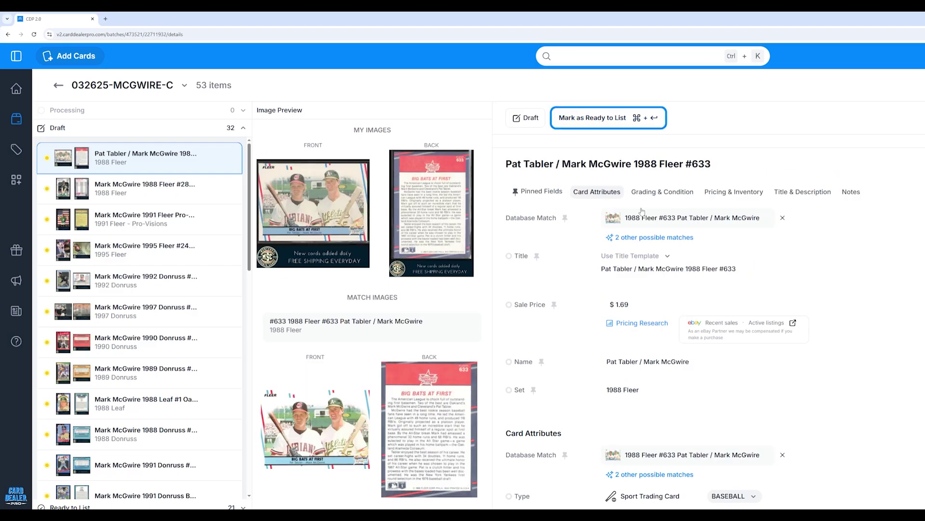
{"action": "left_click", "coordinate": [722, 323]}
{"action": "scroll", "coordinate": [422, 223], "scroll_direction": "down", "scroll_amount": 5}
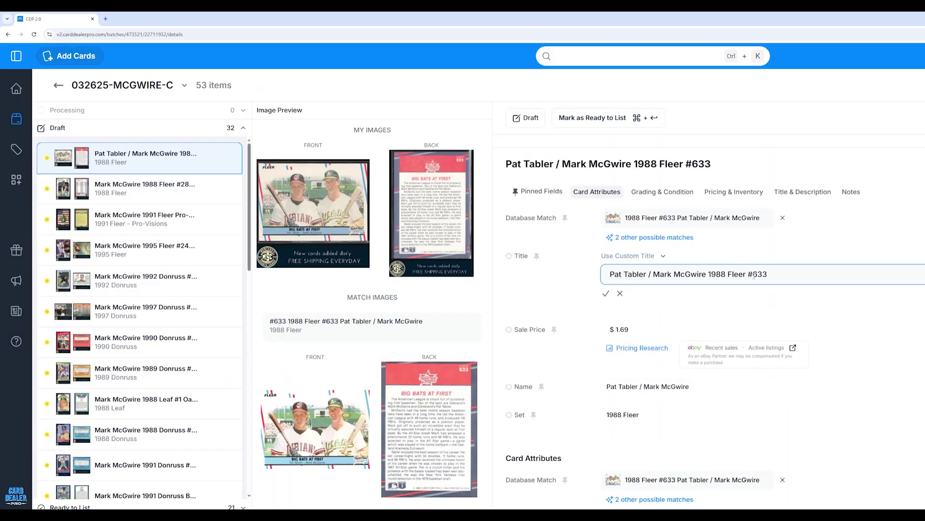
{"action": "key", "text": "ctrl+Return"}
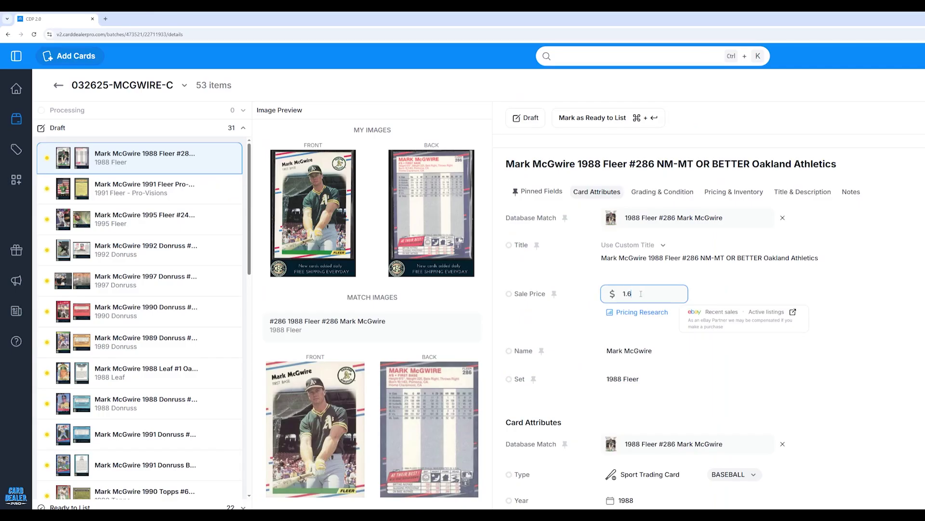
{"action": "key", "text": "ctrl+Return"}
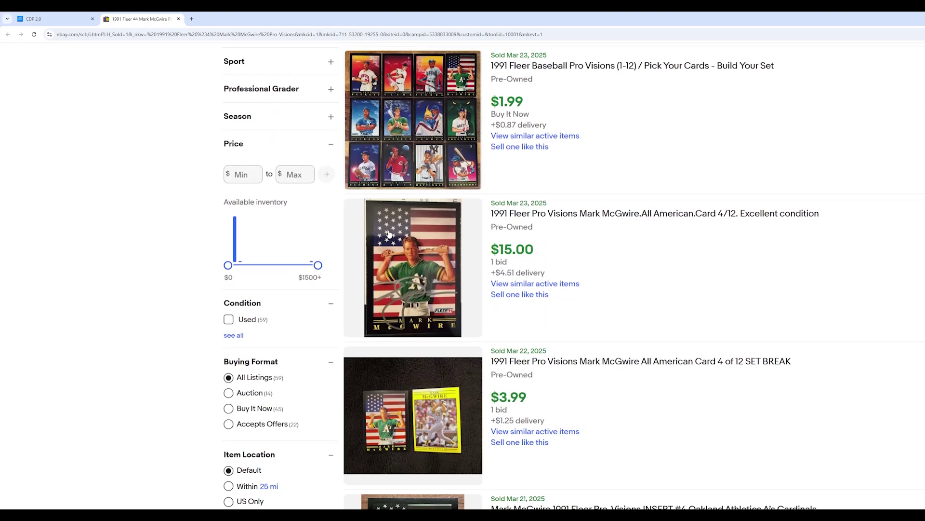
Check recent eBay sales for the 1991 Fleer Pro-Visions #4 card, price it at $3.25 and mark it as ready to list.
{"action": "scroll", "coordinate": [372, 250], "scroll_direction": "down", "scroll_amount": 5}
{"action": "key", "text": "ctrl+w"}
{"action": "key", "text": "ctrl+Return"}
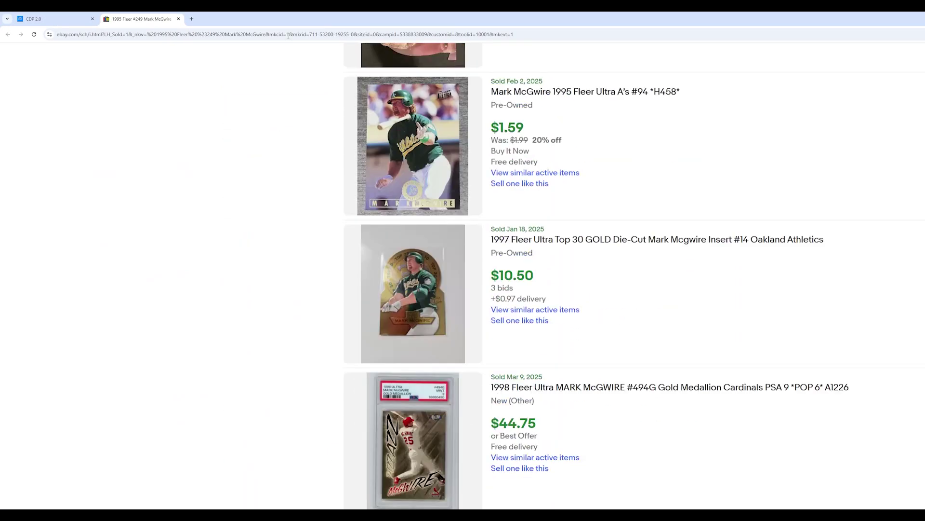
Price the 1995 Fleer #249 card at $1.79 from eBay sales and the 1992 Donruss #348 card at $1.99, marking both as ready to list.
{"action": "scroll", "coordinate": [558, 289], "scroll_direction": "down", "scroll_amount": 5}
{"action": "key", "text": "ctrl+Return"}
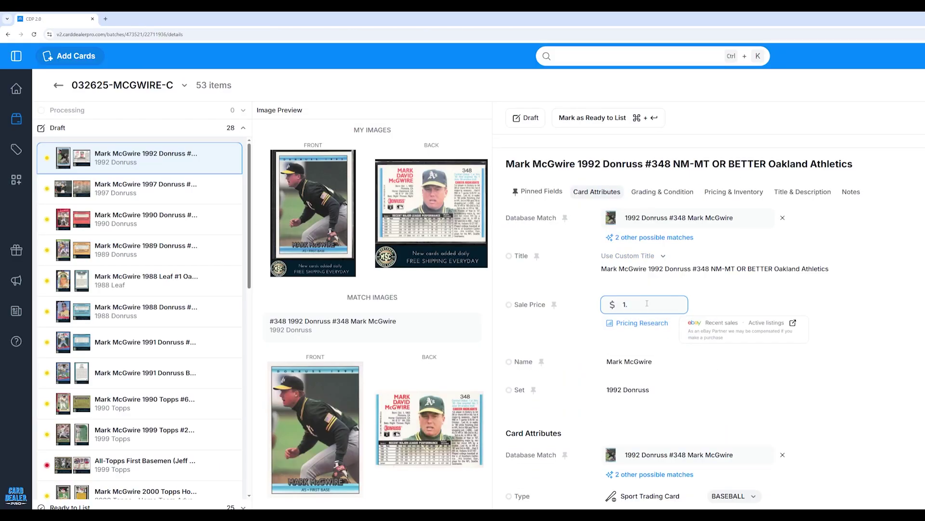
{"action": "key", "text": "ctrl+Return"}
Check recent eBay sales for the 1997 #270, 1990 #697 and 1989 #95 Donruss cards and mark them as ready to list.
{"action": "left_click", "coordinate": [721, 322]}
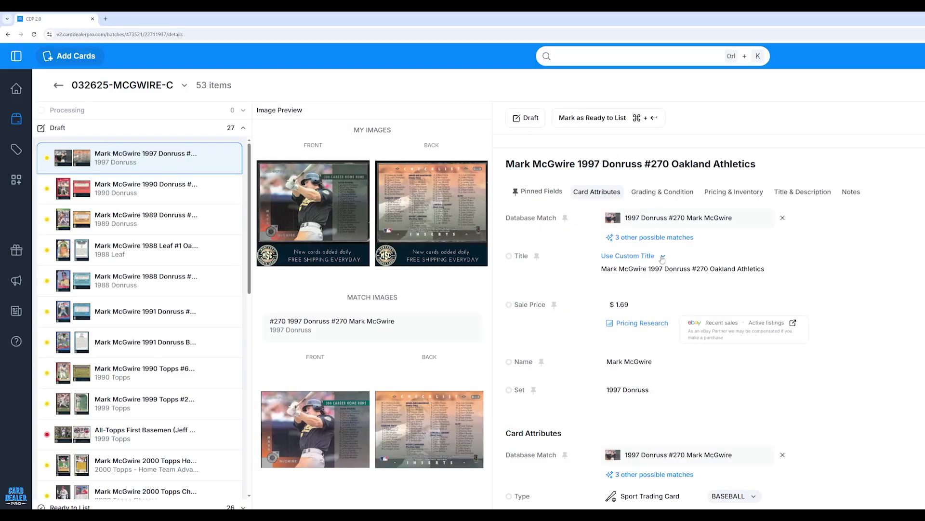
{"action": "left_click", "coordinate": [720, 313]}
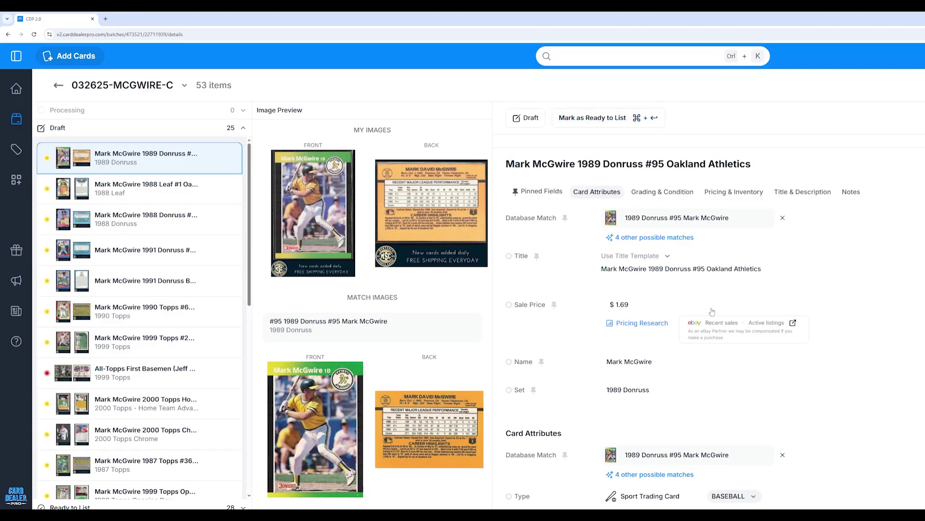
{"action": "left_click", "coordinate": [720, 322]}
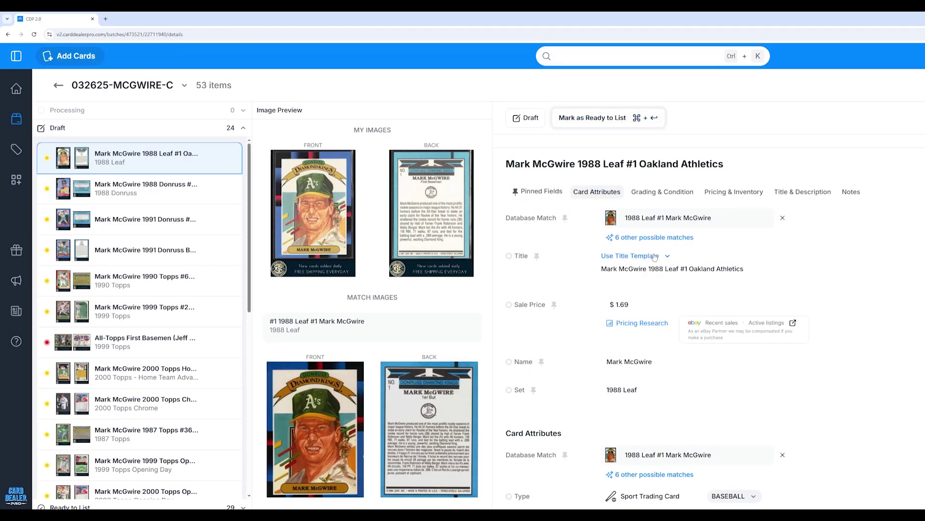
Replace the 1988 Leaf #1 card's database match with the 1988 Donruss #1 Mark McGwire card.
{"action": "left_click", "coordinate": [656, 237]}
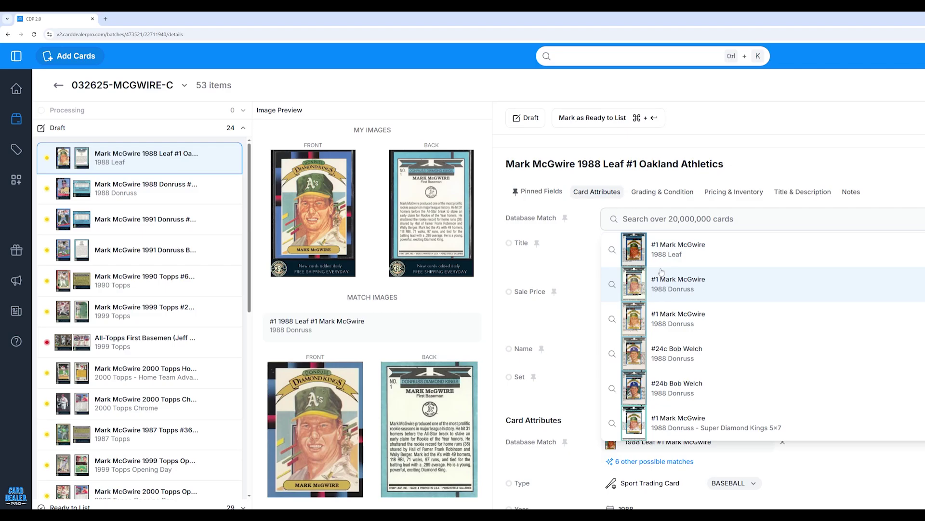
{"action": "left_click", "coordinate": [678, 290]}
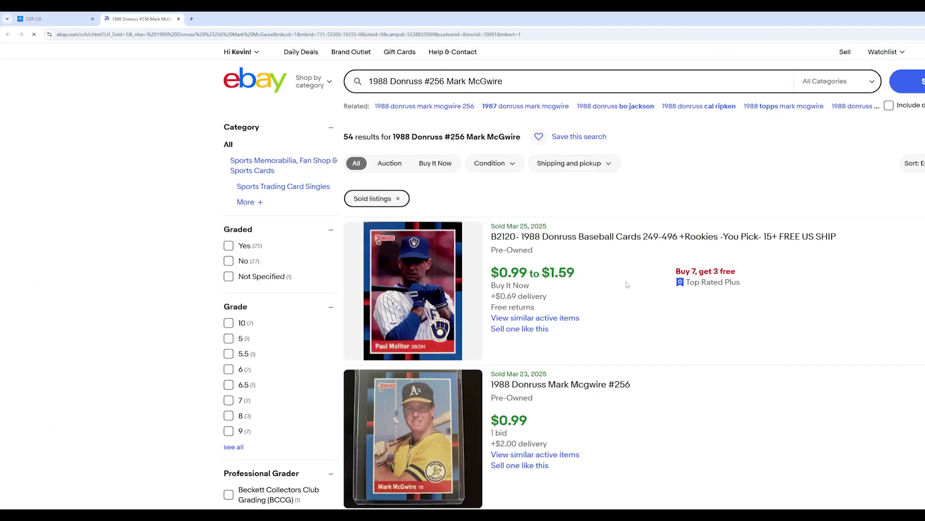
Check recent eBay sales for the remaining 1988 and 1991 Donruss cards and the 1990 and 1999 Topps cards, marking them as ready to list.
{"action": "scroll", "coordinate": [626, 282], "scroll_direction": "down", "scroll_amount": 8}
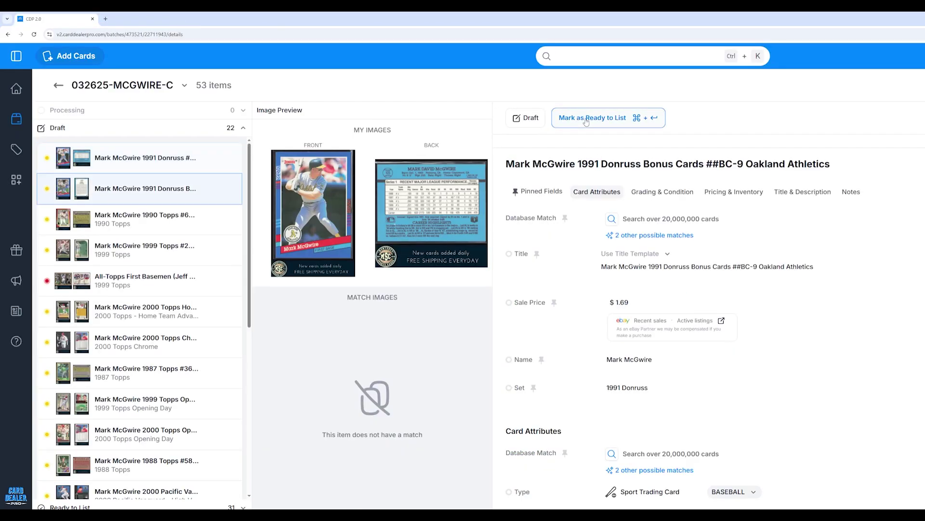
{"action": "left_click", "coordinate": [660, 326]}
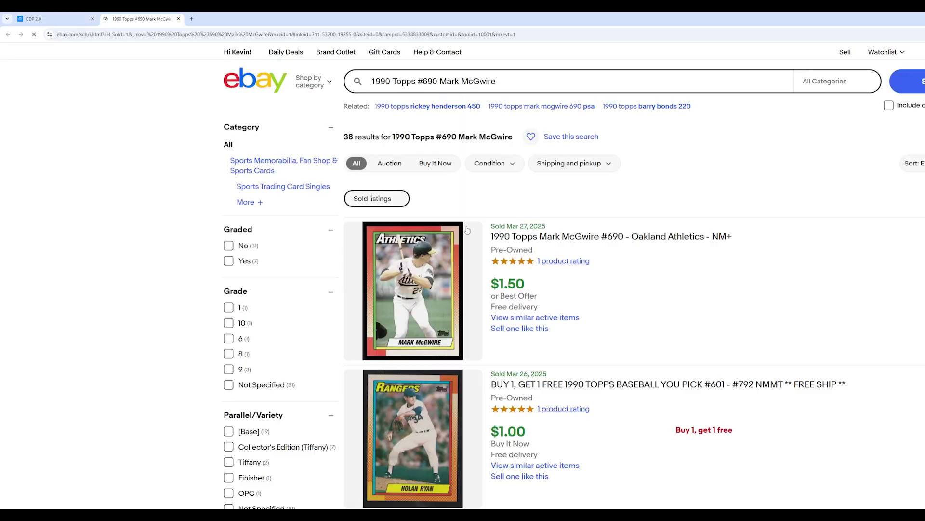
{"action": "left_click", "coordinate": [730, 325]}
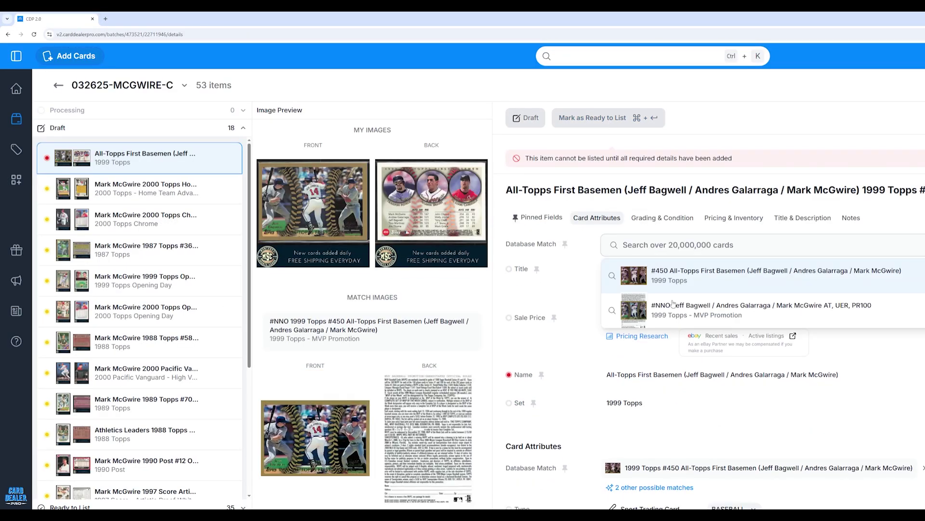
Retitle the 1999 Topps #450 card to begin All-Topps Jeff Bagwell Andres Galarraga, and mark the 1987 Topps #366 card as ready at $3.25.
{"action": "left_click", "coordinate": [715, 299]}
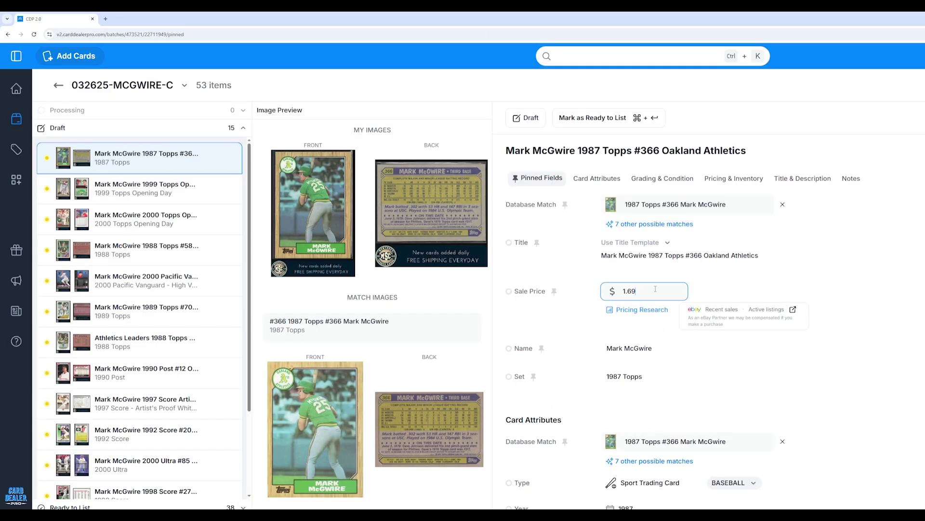
{"action": "key", "text": "ctrl+Return"}
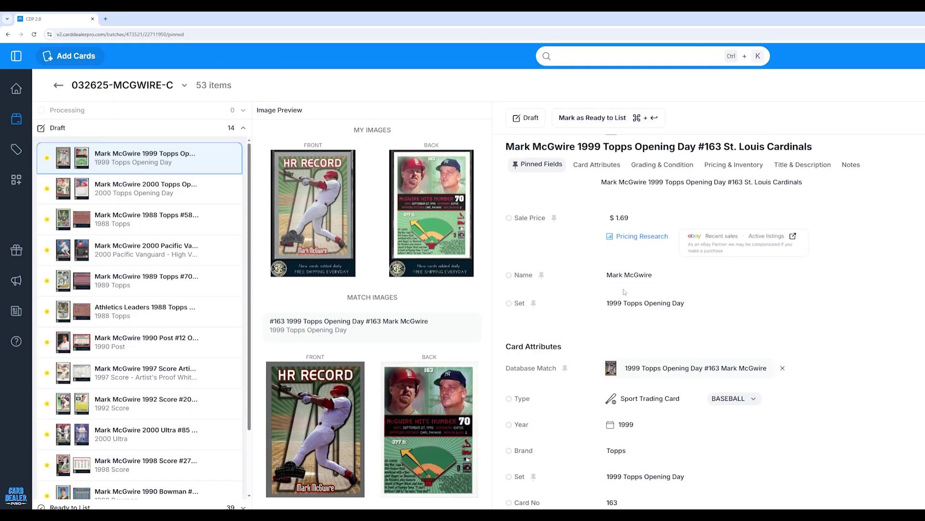
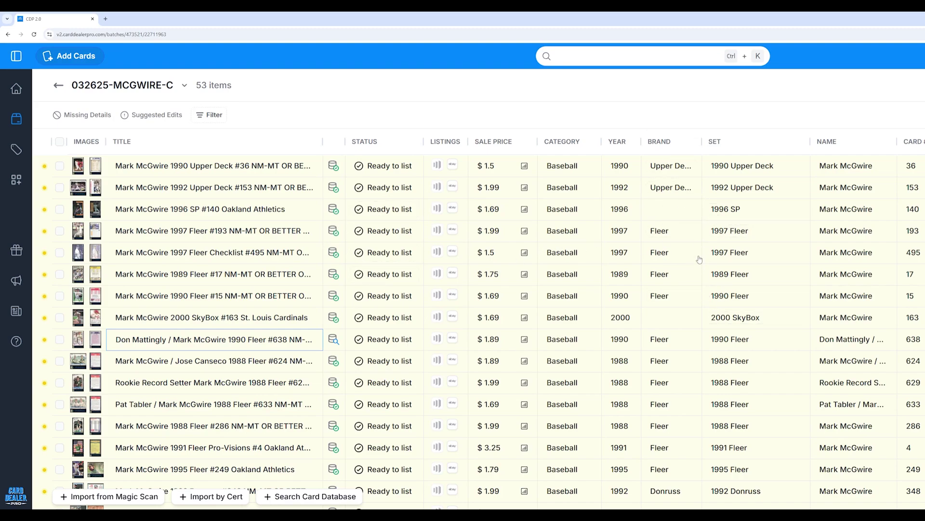
Copy the brand Upper Deck from the 1992 Upper Deck #153 card to the 1996 SP #140 card.
{"action": "left_click", "coordinate": [687, 189]}
{"action": "key", "text": "ctrl+a"}
{"action": "key", "text": "ctrl+c"}
{"action": "left_click", "coordinate": [685, 208]}
{"action": "key", "text": "ctrl+v"}
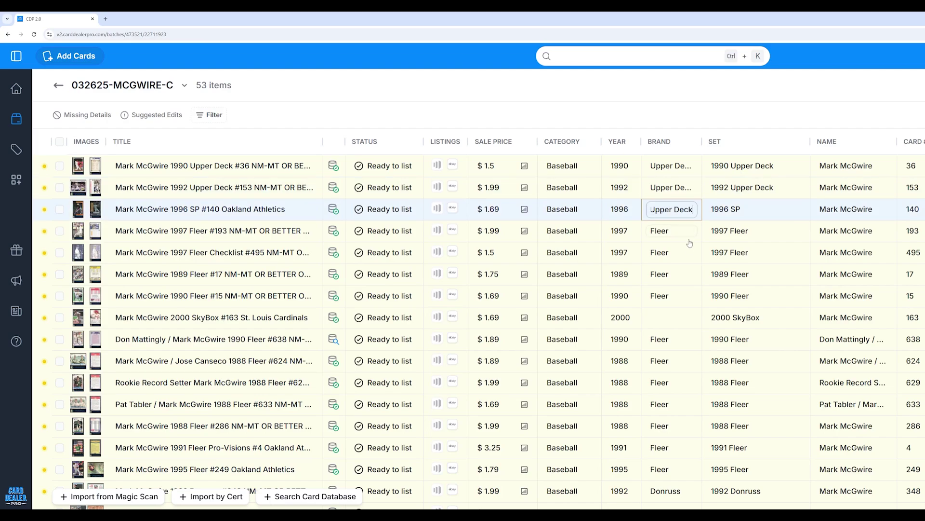
Copy the brand Fleer from the 1990 Fleer #15 card to the 2000 SkyBox #163 card.
{"action": "double_click", "coordinate": [662, 298]}
{"action": "key", "text": "ctrl+c"}
{"action": "left_click", "coordinate": [673, 320]}
{"action": "key", "text": "ctrl+v"}
Set the missing brands to Pacific for the 2000 Pacific Vanguard card and Post for the 1990 Post #12 card.
{"action": "scroll", "coordinate": [677, 296], "scroll_direction": "down", "scroll_amount": 5}
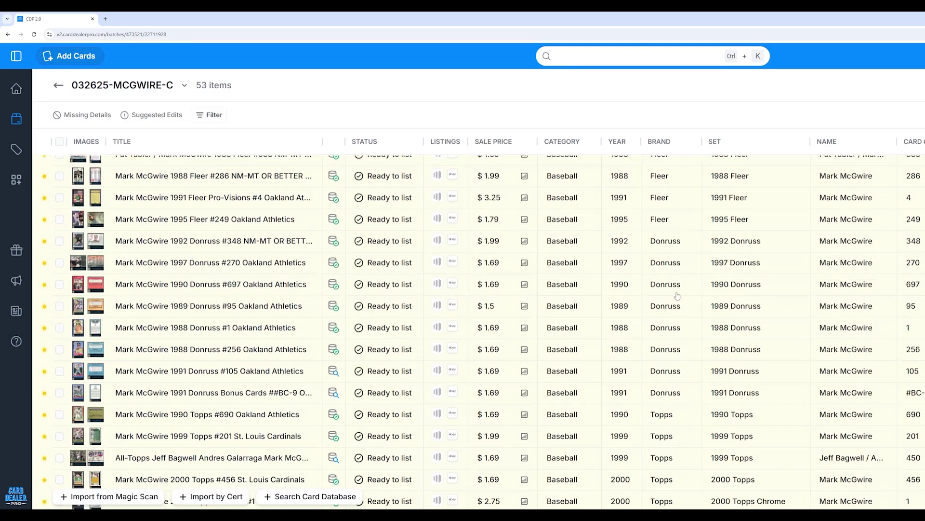
{"action": "scroll", "coordinate": [678, 296], "scroll_direction": "down", "scroll_amount": 6}
{"action": "left_click", "coordinate": [674, 319]}
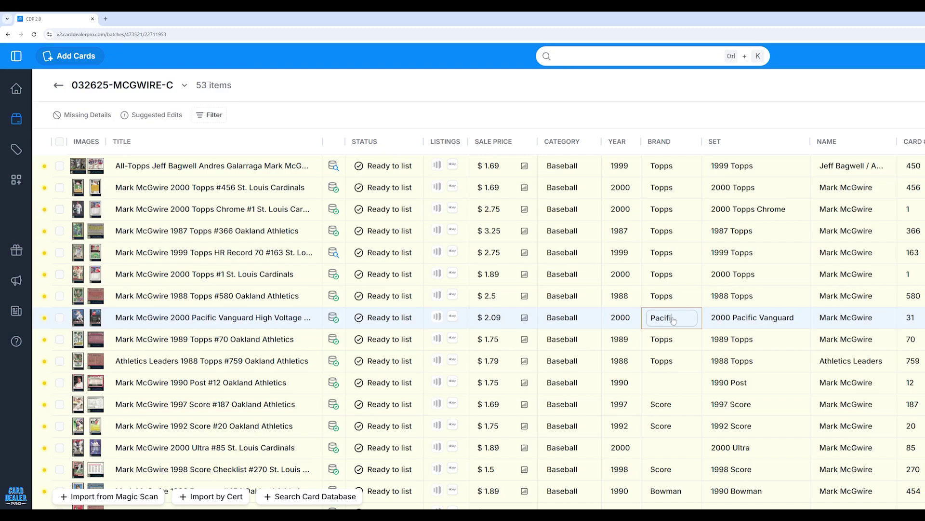
{"action": "left_click", "coordinate": [664, 385]}
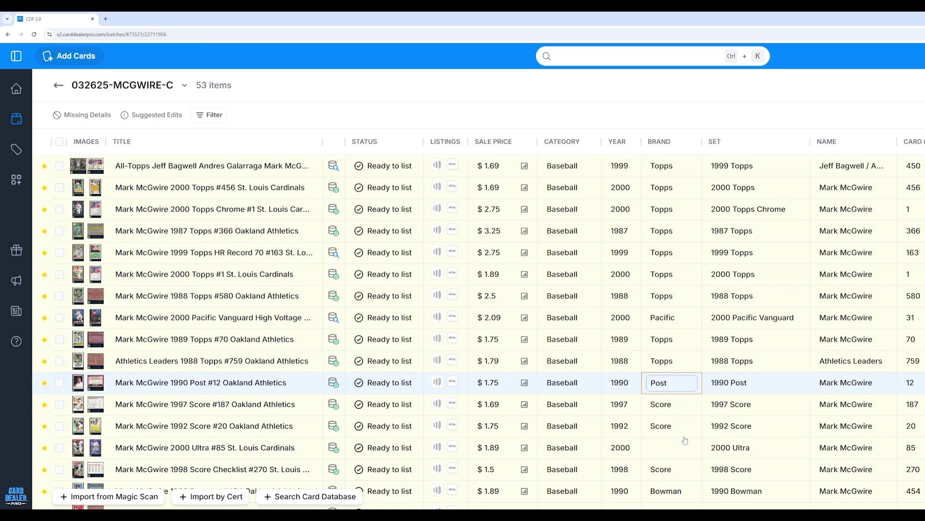
Set the brand of the 2000 Ultra #85 card to Fleer.
{"action": "scroll", "coordinate": [685, 441], "scroll_direction": "down", "scroll_amount": 1}
{"action": "scroll", "coordinate": [669, 421], "scroll_direction": "up", "scroll_amount": 2}
{"action": "scroll", "coordinate": [671, 343], "scroll_direction": "down", "scroll_amount": 1}
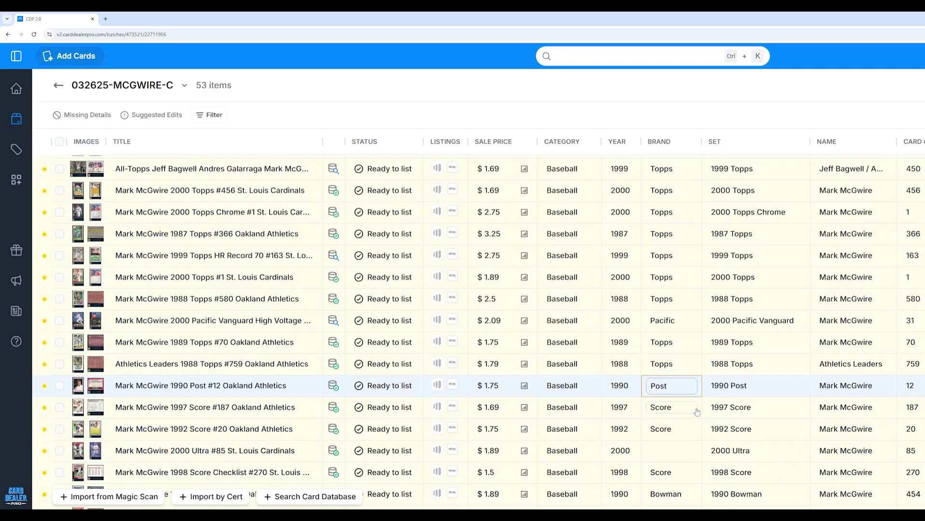
{"action": "scroll", "coordinate": [689, 415], "scroll_direction": "down", "scroll_amount": 1}
{"action": "left_click", "coordinate": [674, 422]}
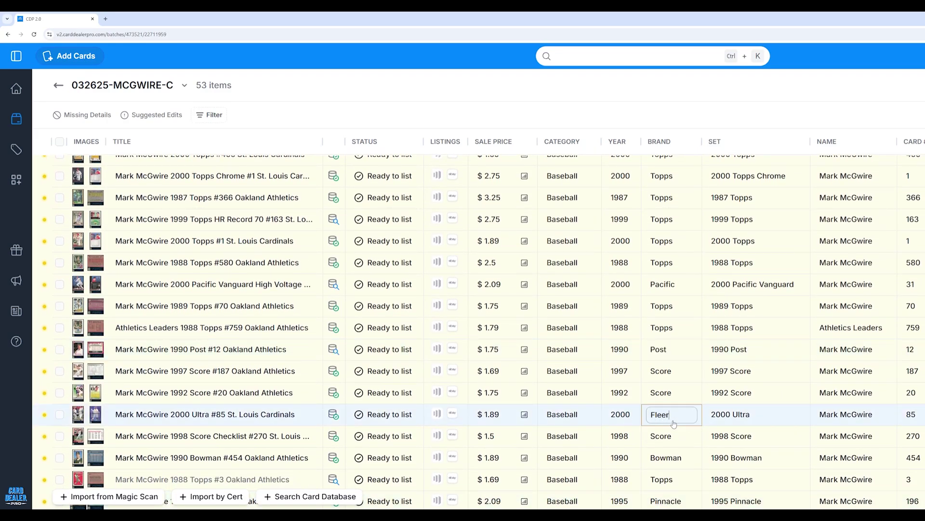
Review the batch for missing brands and copy Upper Deck from the 2000 Upper Deck MVP #220 card to the 1997 Collector's Choice #190 card.
{"action": "scroll", "coordinate": [674, 424], "scroll_direction": "down", "scroll_amount": 1}
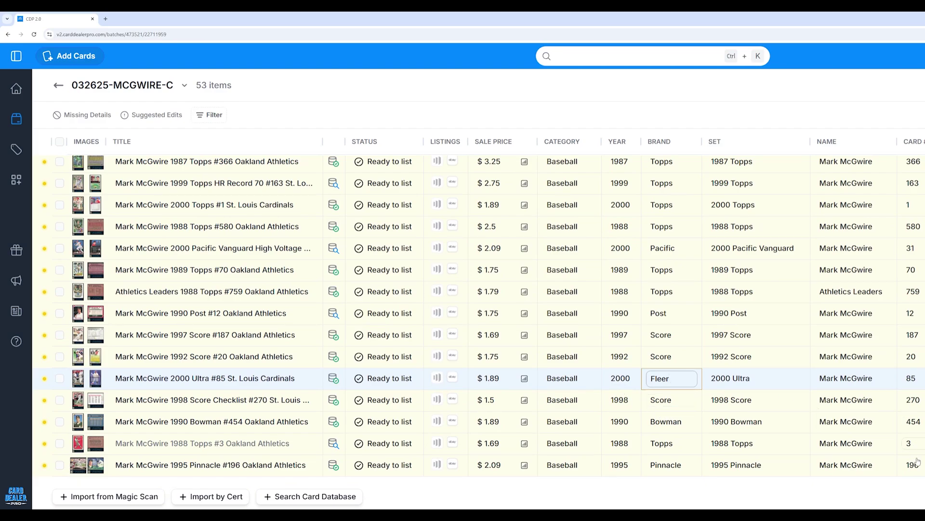
{"action": "scroll", "coordinate": [917, 462], "scroll_direction": "up", "scroll_amount": 6}
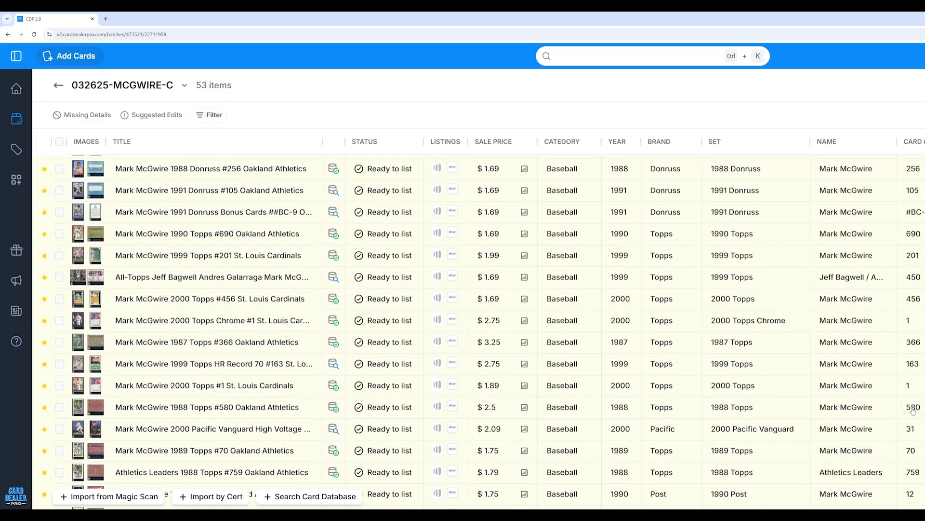
{"action": "scroll", "coordinate": [909, 337], "scroll_direction": "up", "scroll_amount": 6}
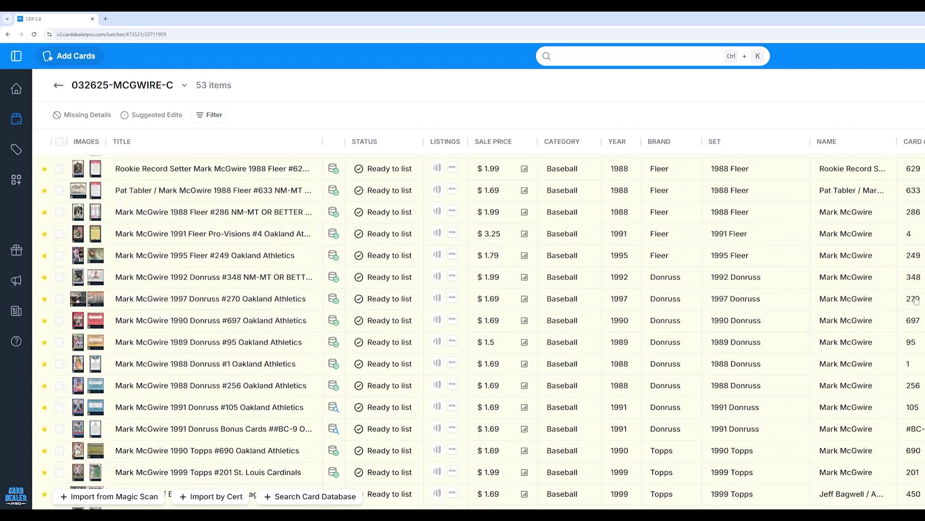
{"action": "scroll", "coordinate": [919, 296], "scroll_direction": "up", "scroll_amount": 9}
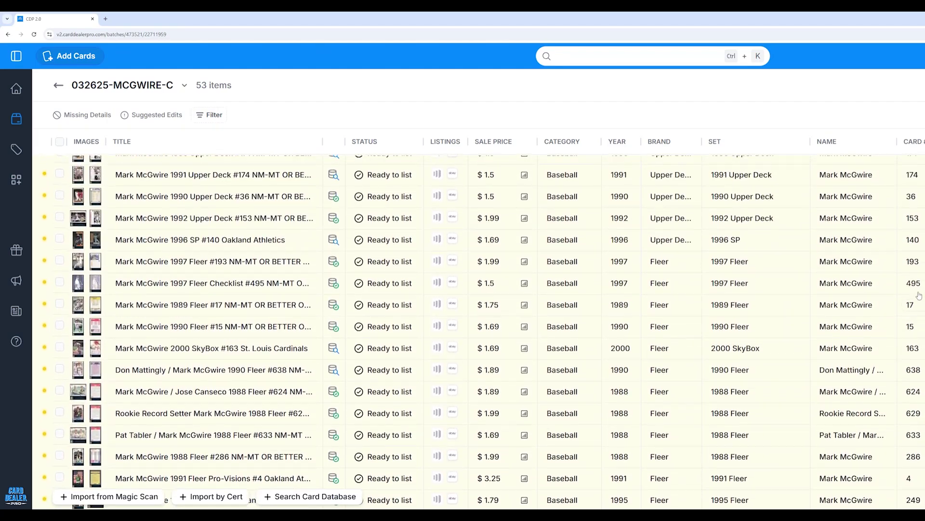
{"action": "scroll", "coordinate": [919, 296], "scroll_direction": "up", "scroll_amount": 2}
{"action": "scroll", "coordinate": [919, 296], "scroll_direction": "down", "scroll_amount": 3}
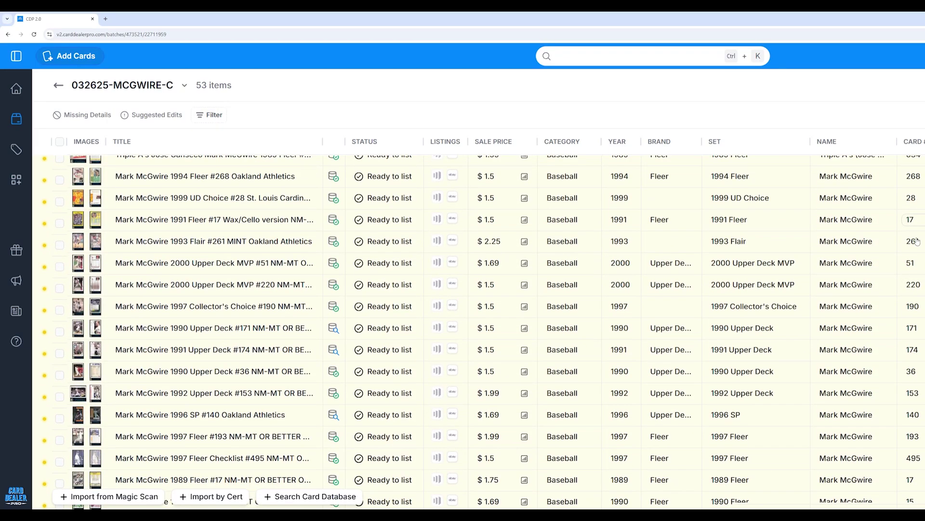
{"action": "scroll", "coordinate": [910, 239], "scroll_direction": "up", "scroll_amount": 3}
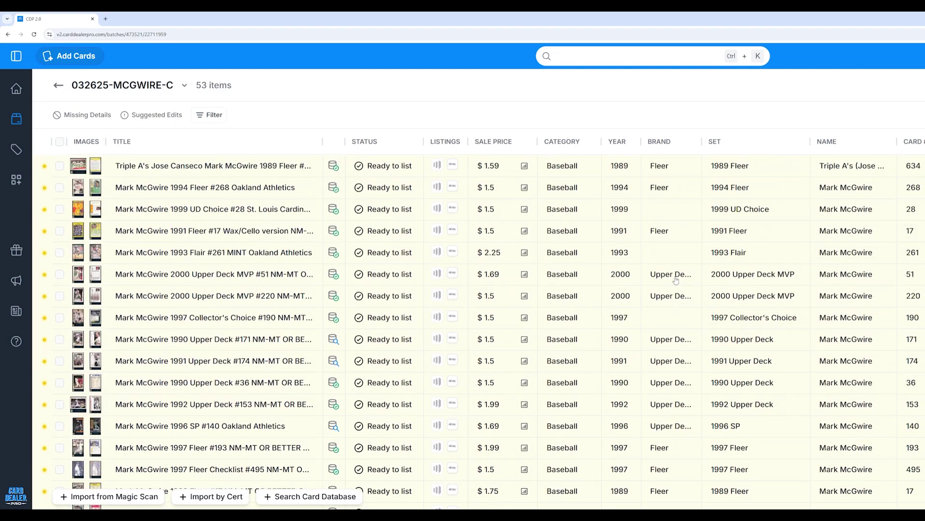
{"action": "left_click", "coordinate": [673, 302]}
{"action": "key", "text": "ctrl+c"}
{"action": "left_click", "coordinate": [680, 318]}
{"action": "key", "text": "ctrl+v"}
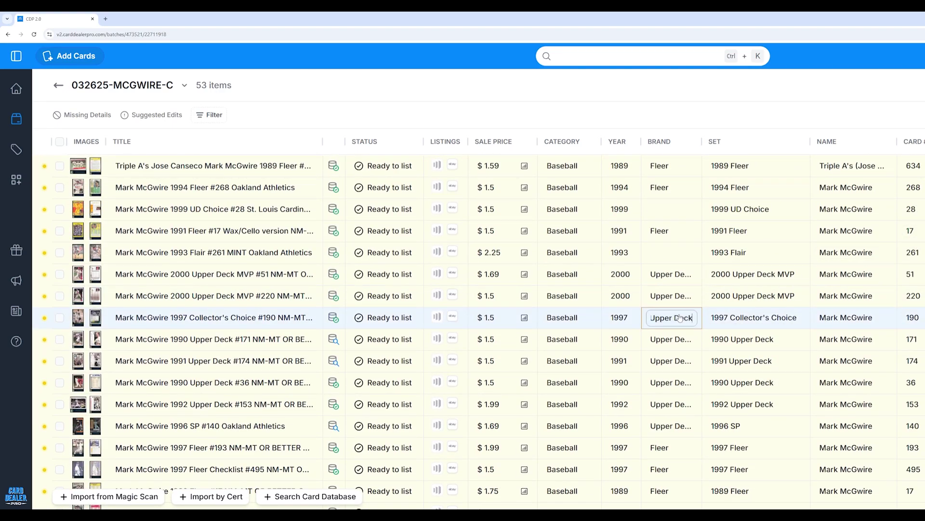
Copy the brand Fleer from the 1991 Fleer #17 card to the 1993 Flair #261 card.
{"action": "left_click", "coordinate": [663, 232]}
{"action": "key", "text": "ctrl+c"}
{"action": "left_click", "coordinate": [665, 252]}
{"action": "key", "text": "ctrl+v"}
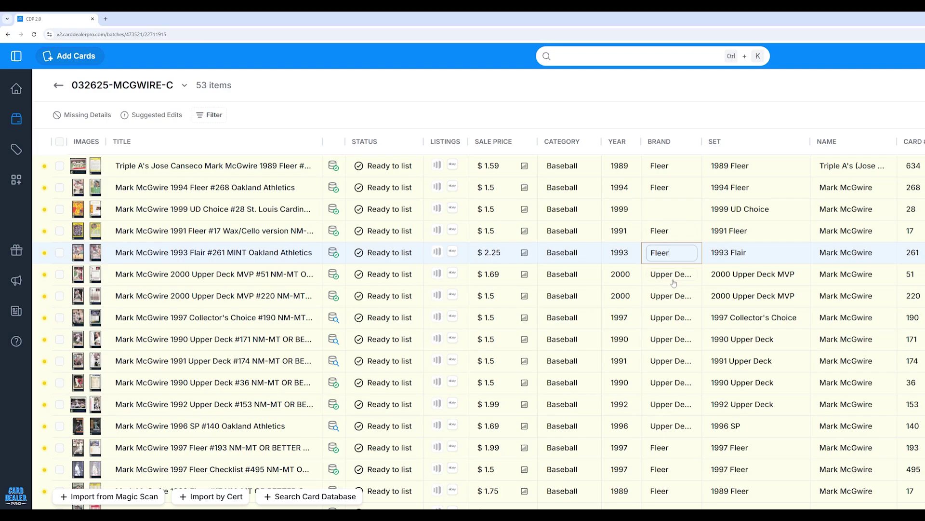
Copy the brand Upper Deck from the 2000 Upper Deck MVP #51 card to the 1999 UD Choice #28 card.
{"action": "left_click", "coordinate": [674, 279]}
{"action": "key", "text": "ctrl+c"}
{"action": "left_click", "coordinate": [671, 209]}
{"action": "key", "text": "ctrl+v"}
{"action": "scroll", "coordinate": [674, 261], "scroll_direction": "down", "scroll_amount": 6}
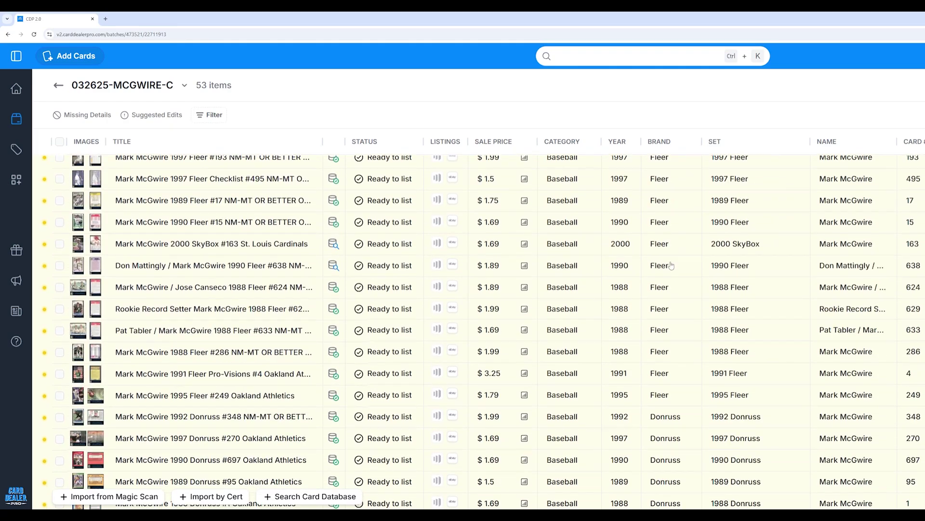
Clear the brand of the 1993 Flair #261 card and refill it by copying Fleer from the 1991 Fleer #17 card.
{"action": "scroll", "coordinate": [674, 268], "scroll_direction": "up", "scroll_amount": 3}
{"action": "scroll", "coordinate": [673, 268], "scroll_direction": "up", "scroll_amount": 3}
{"action": "left_click", "coordinate": [673, 274]}
{"action": "left_click", "coordinate": [670, 317]}
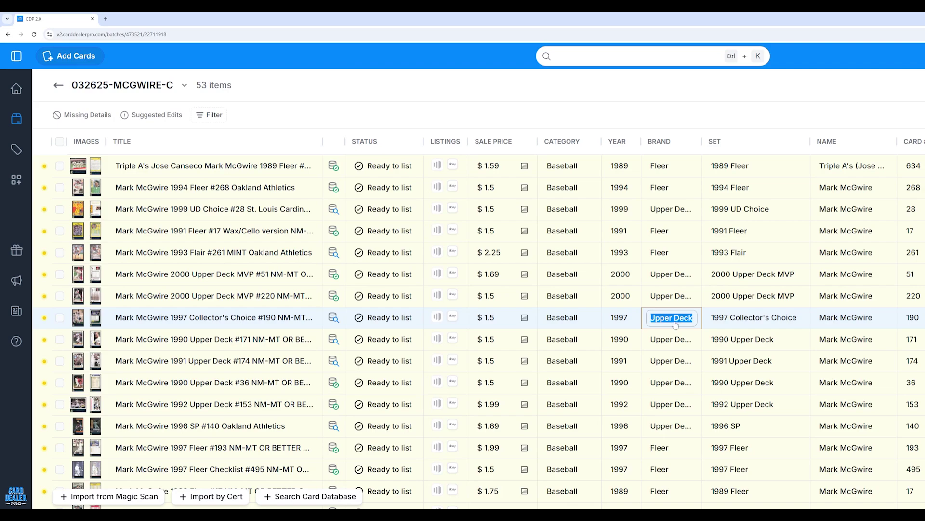
{"action": "left_click", "coordinate": [666, 251]}
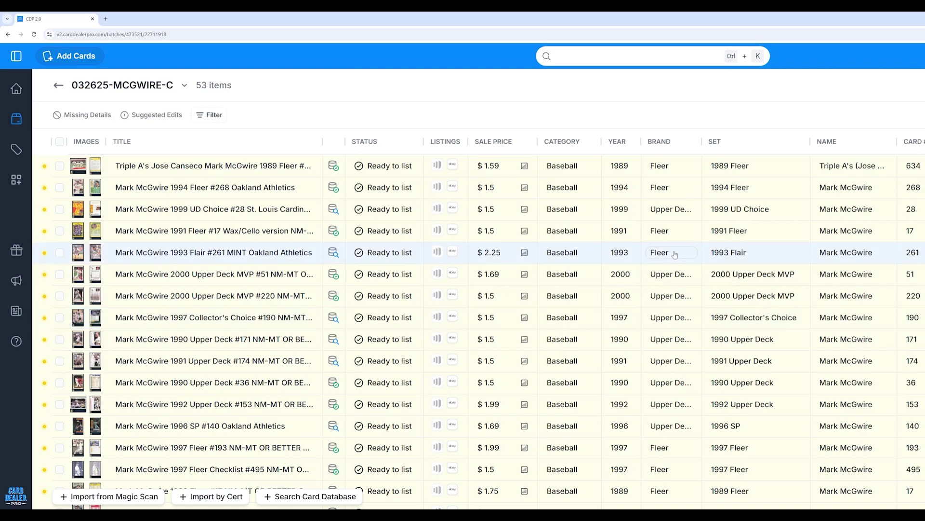
{"action": "key", "text": "BackSpace"}
{"action": "left_click", "coordinate": [668, 233]}
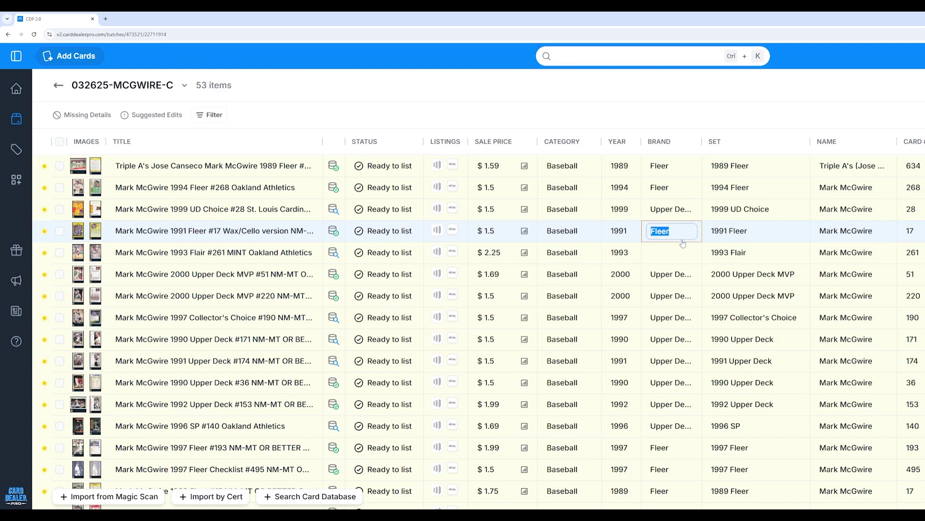
{"action": "left_click", "coordinate": [685, 253]}
{"action": "key", "text": "ctrl+v"}
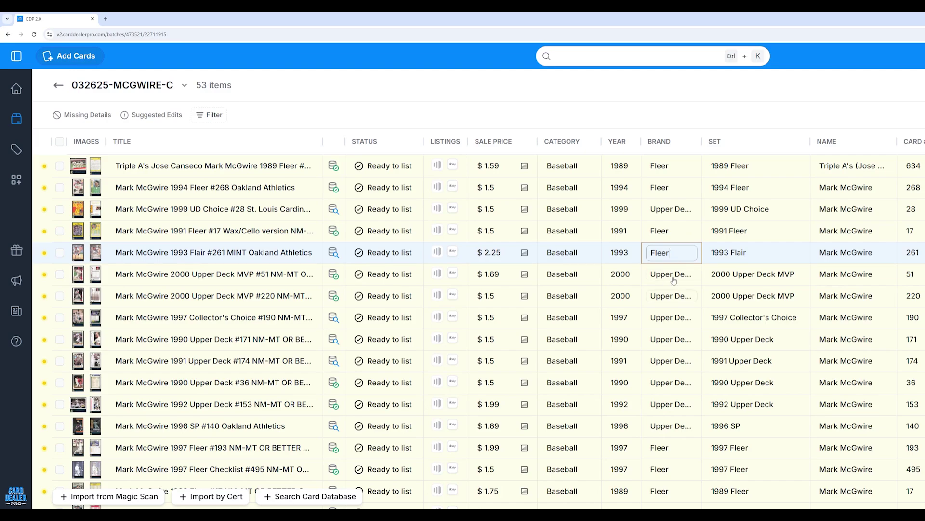
Bulk edit the SKU column so that all cards in the batch share the value 032625-MCGWIRE-C.
{"action": "scroll", "coordinate": [678, 359], "scroll_direction": "down", "scroll_amount": 15}
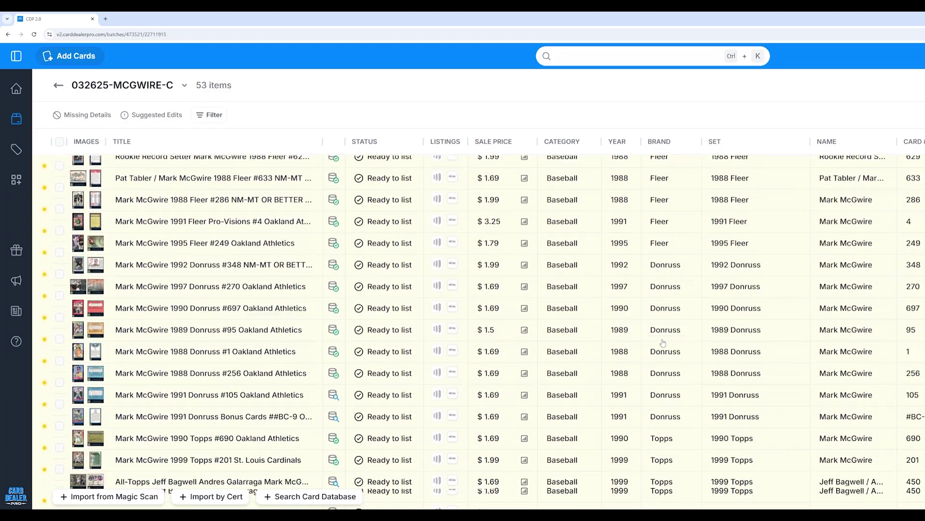
{"action": "scroll", "coordinate": [668, 343], "scroll_direction": "up", "scroll_amount": 15}
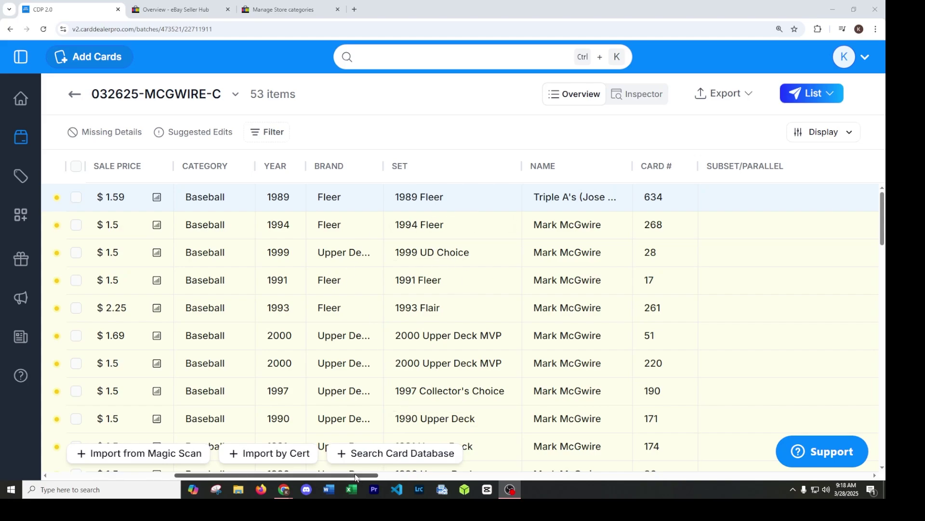
{"action": "left_click_drag", "start_coordinate": [356, 477], "coordinate": [826, 448]}
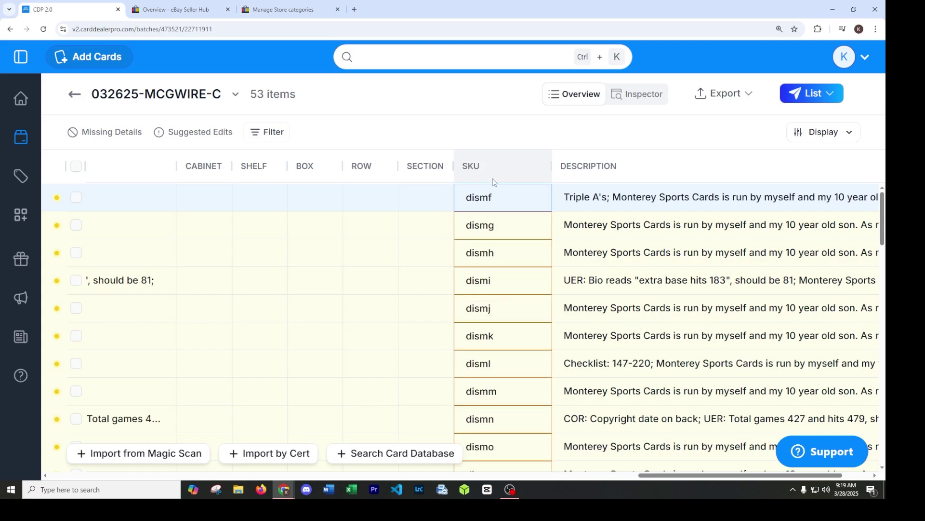
{"action": "left_click", "coordinate": [472, 167]}
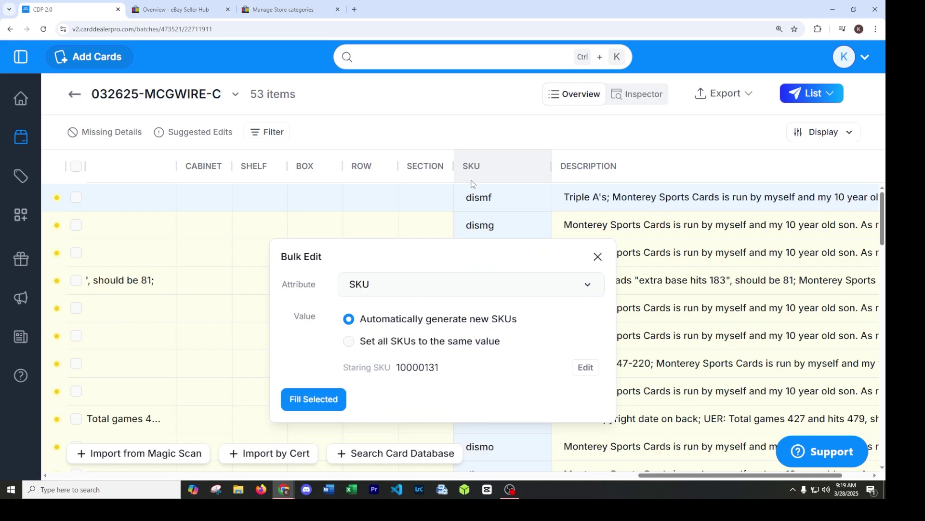
{"action": "left_click", "coordinate": [349, 342]}
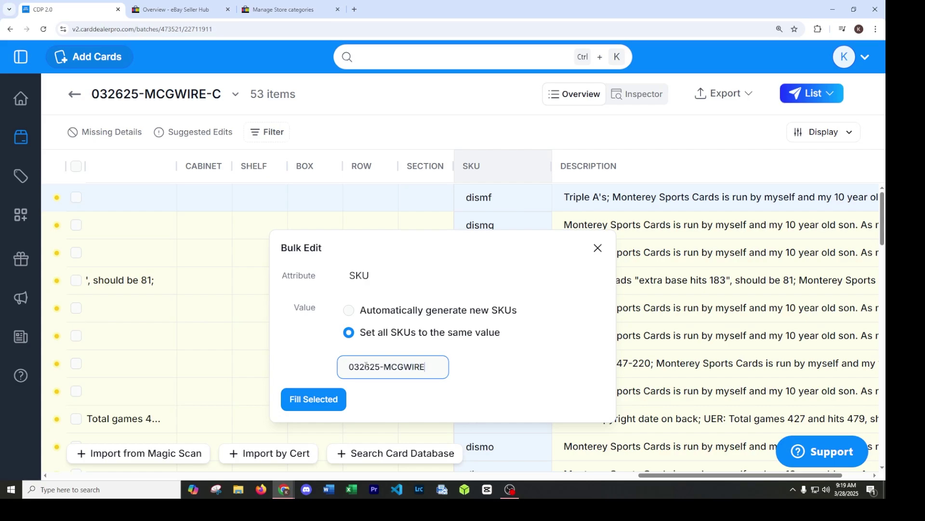
{"action": "left_click", "coordinate": [314, 399]}
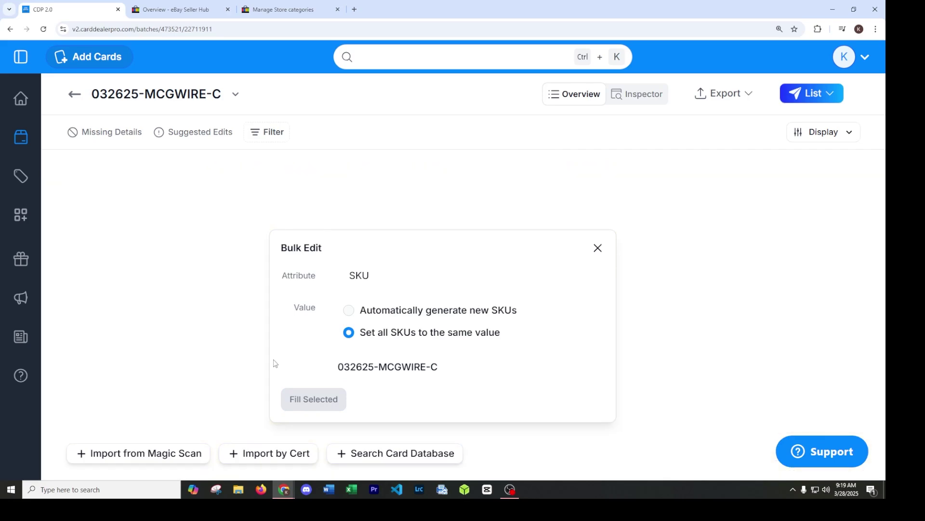
{"action": "left_click", "coordinate": [598, 248]}
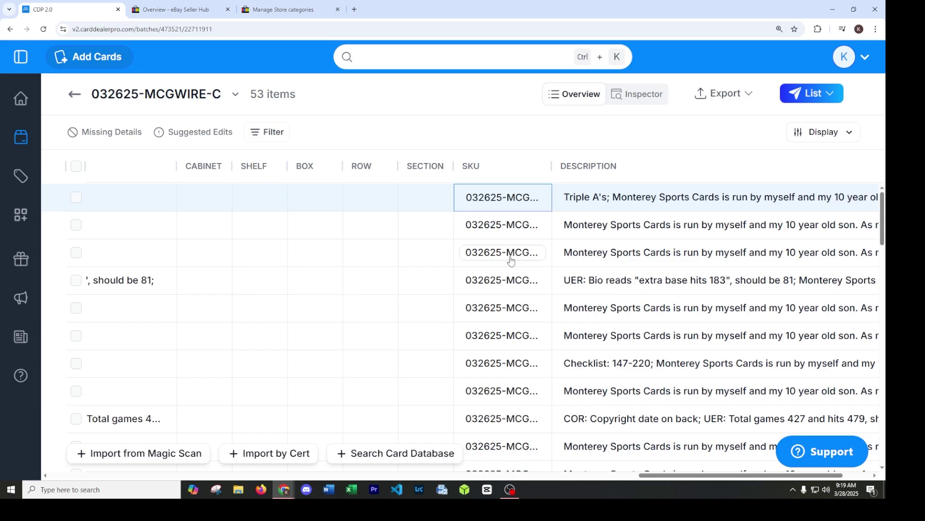
Look up the Mark McGwire store category number on eBay and compare it with the one in the Monterey Settings eBay export template.
{"action": "left_click", "coordinate": [289, 11]}
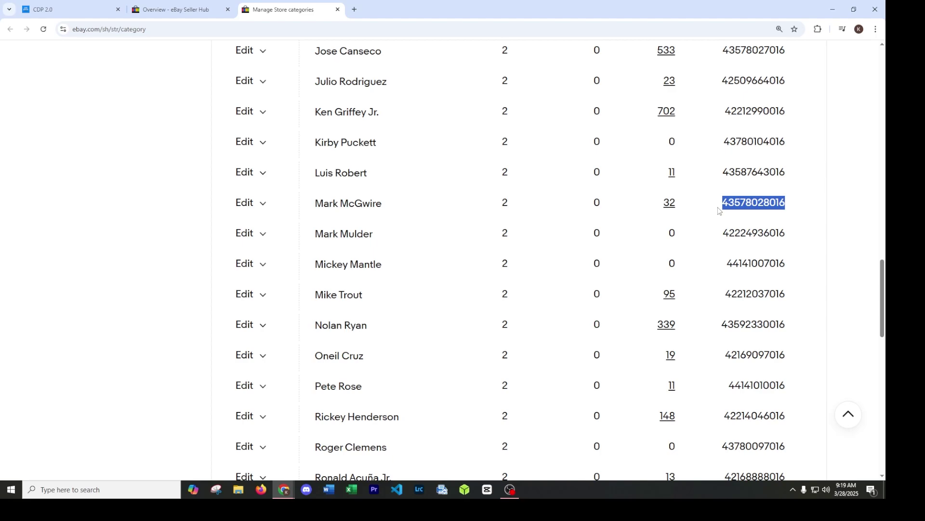
{"action": "left_click", "coordinate": [72, 11]}
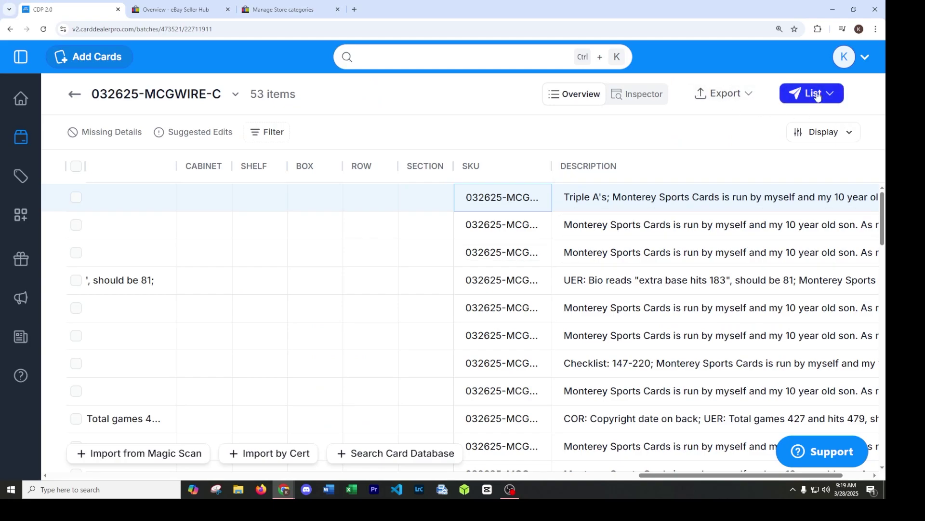
{"action": "left_click", "coordinate": [749, 95]}
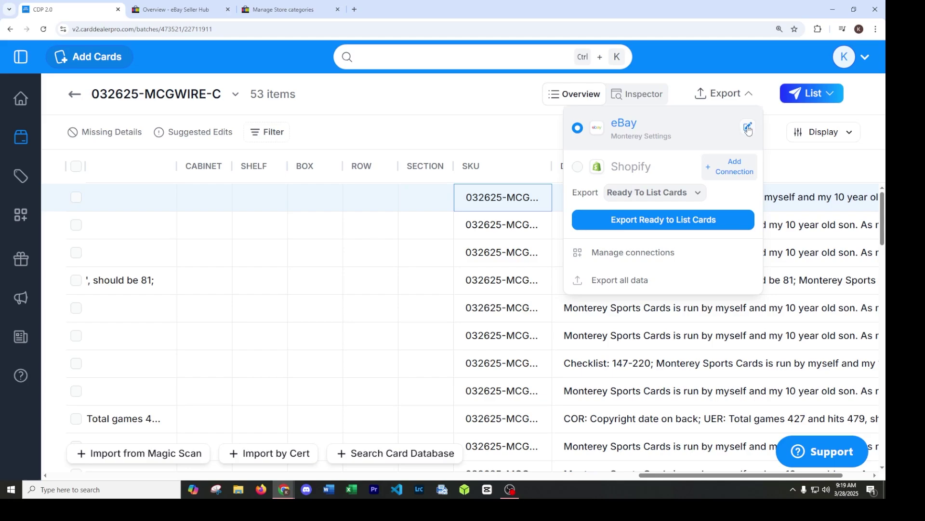
{"action": "left_click", "coordinate": [749, 129]}
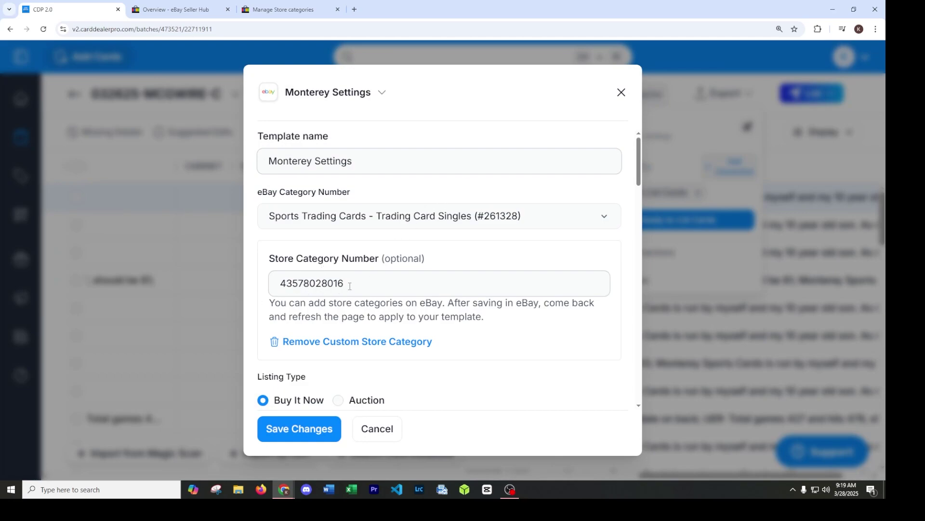
{"action": "double_click", "coordinate": [273, 283]}
{"action": "key", "text": "End"}
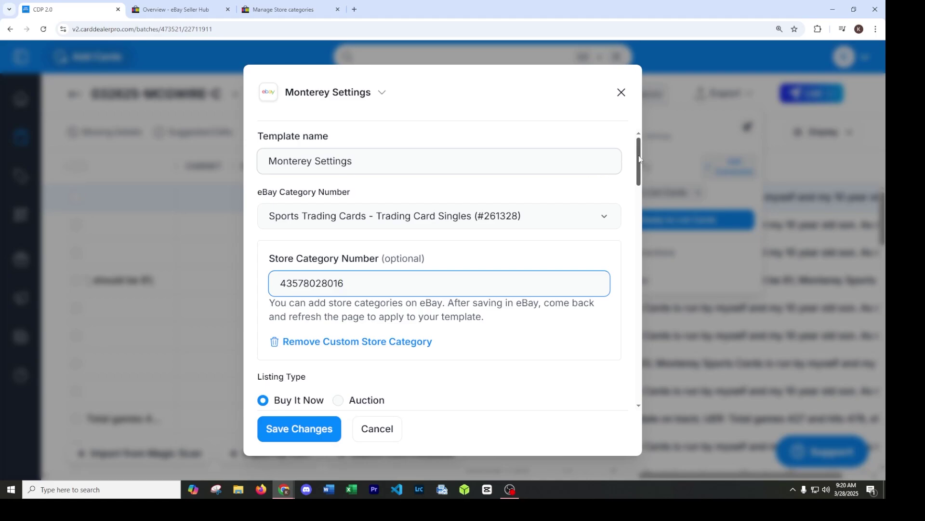
Review the template's listing type, price, best offer and schedule settings, and save the template.
{"action": "left_click_drag", "start_coordinate": [639, 156], "coordinate": [641, 195]}
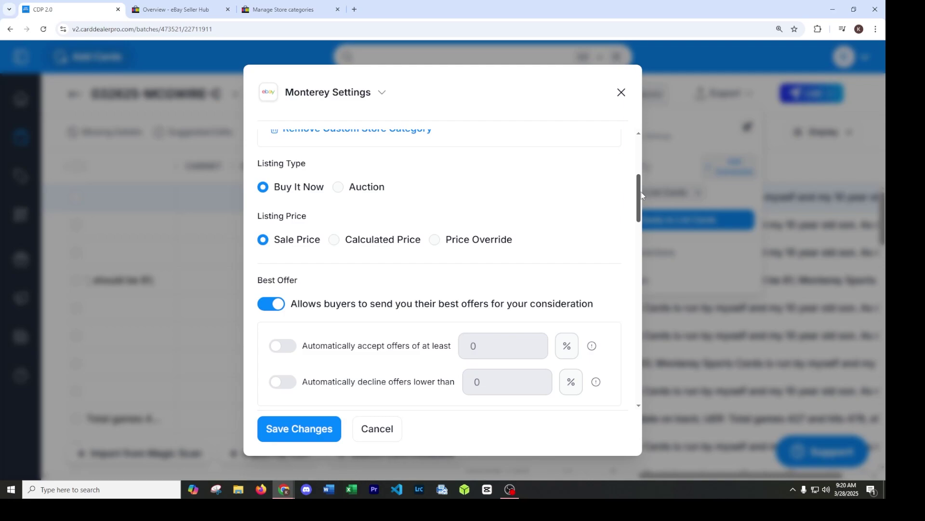
{"action": "left_click_drag", "start_coordinate": [641, 192], "coordinate": [637, 249]}
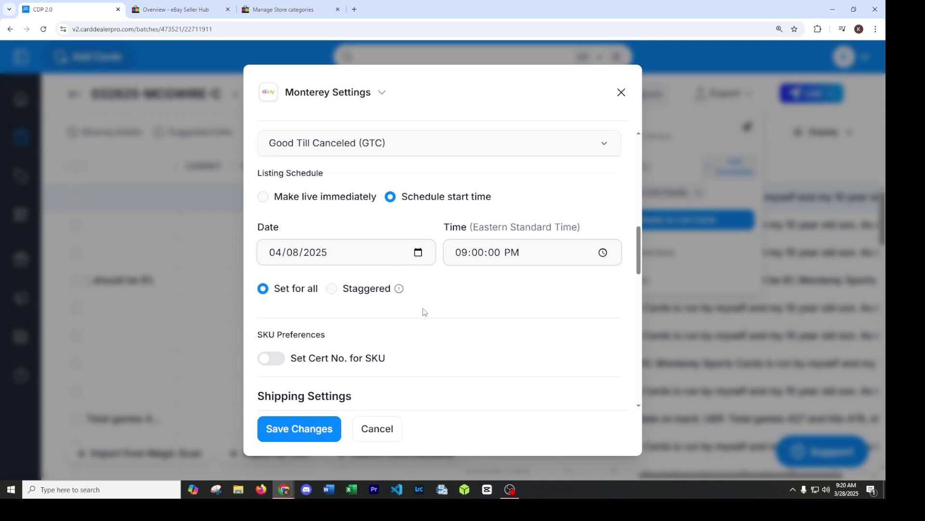
{"action": "left_click", "coordinate": [289, 435]}
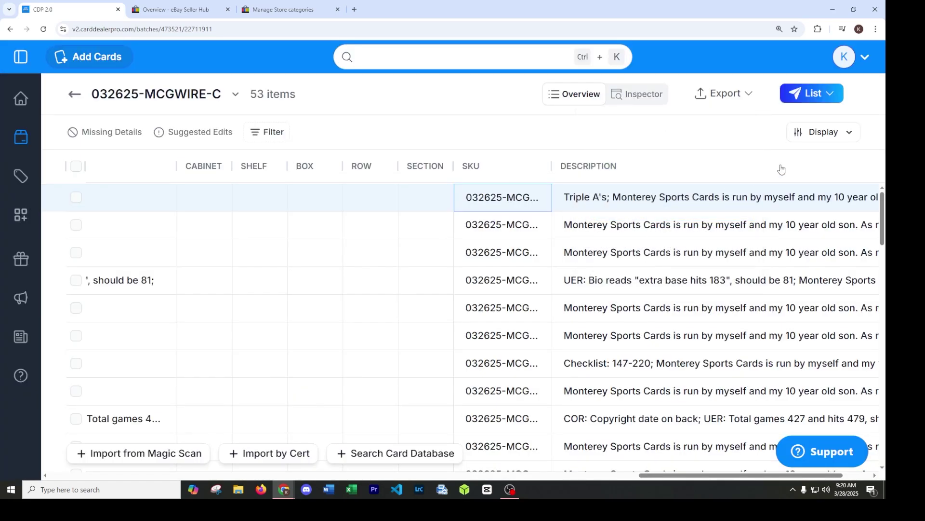
Export the batch's ready-to-list cards for eBay and open the downloaded CSV file in Excel.
{"action": "left_click", "coordinate": [748, 100]}
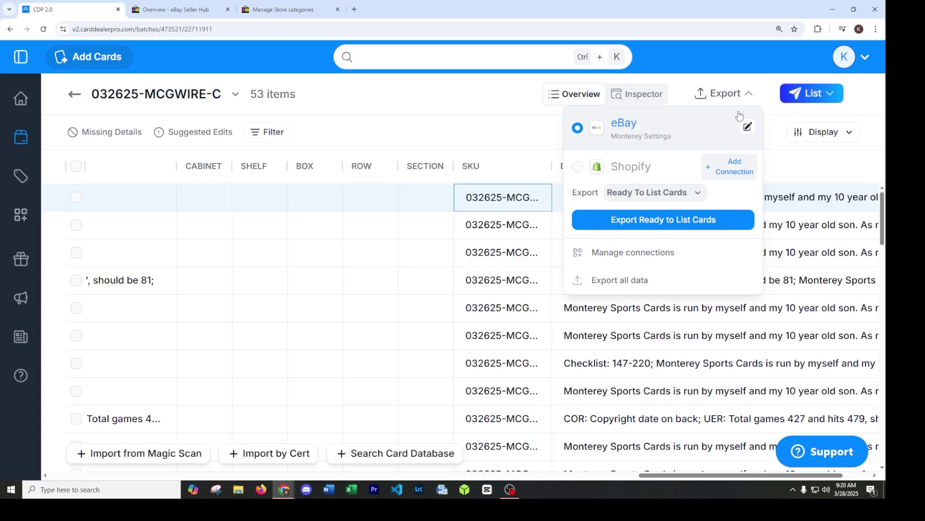
{"action": "left_click", "coordinate": [635, 223]}
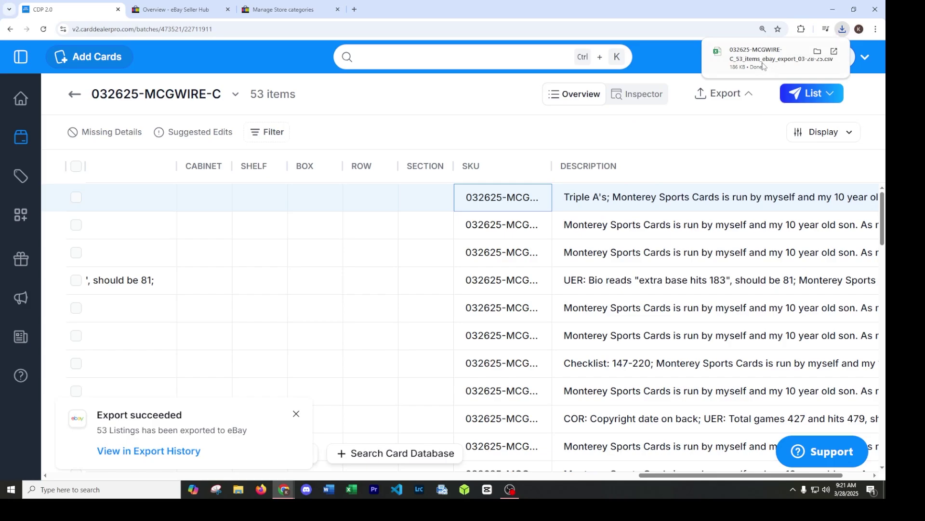
{"action": "left_click", "coordinate": [751, 59]}
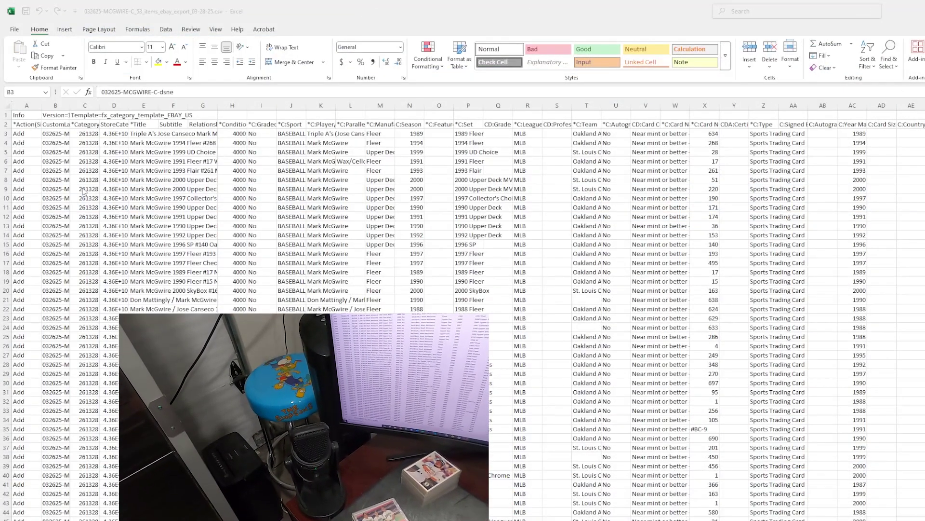
Widen the CustomLabel column to fit its contents and shorten the label in B3 to 032625-MCGWIRE-C.
{"action": "left_click", "coordinate": [56, 135]}
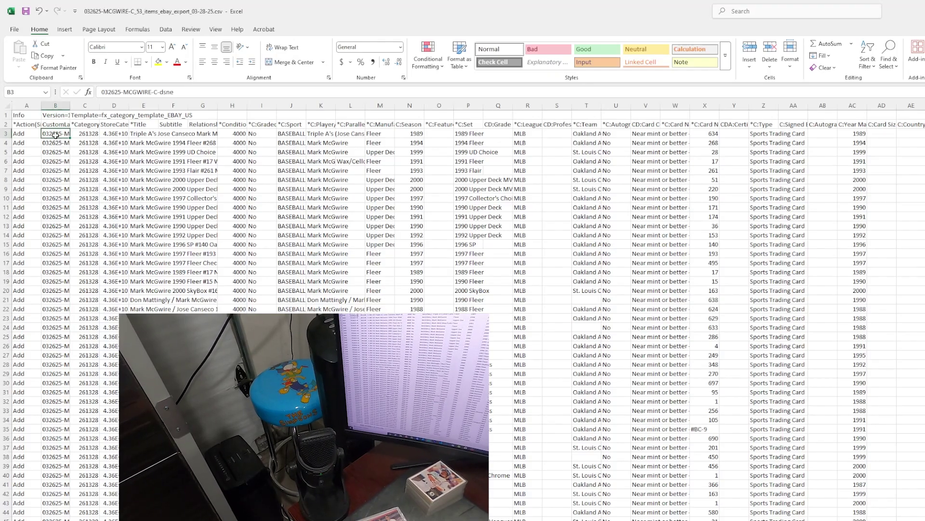
{"action": "double_click", "coordinate": [70, 105]}
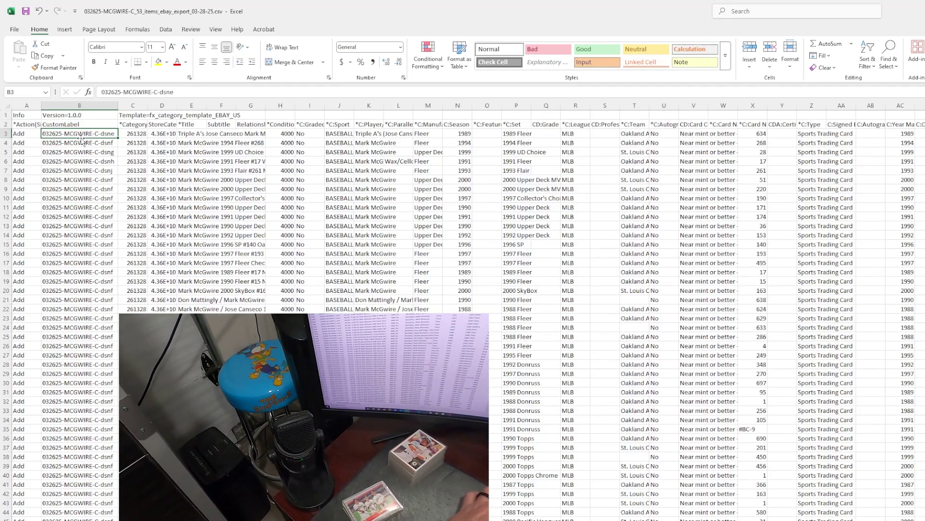
{"action": "key", "text": "F2"}
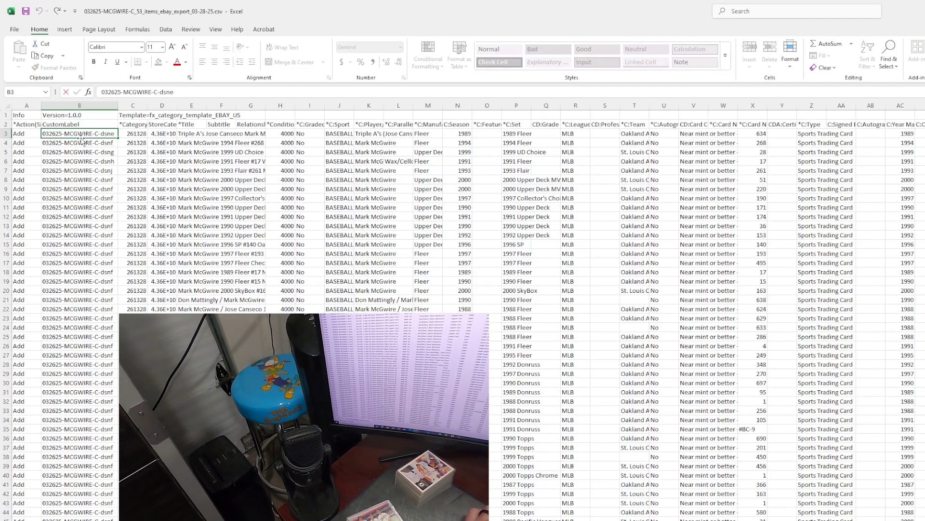
{"action": "key", "text": "Escape"}
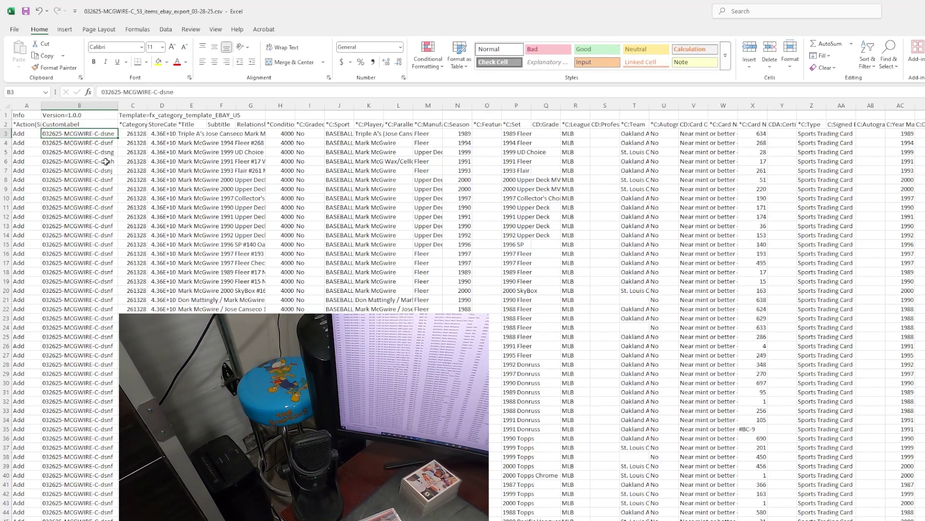
{"action": "key", "text": "F2"}
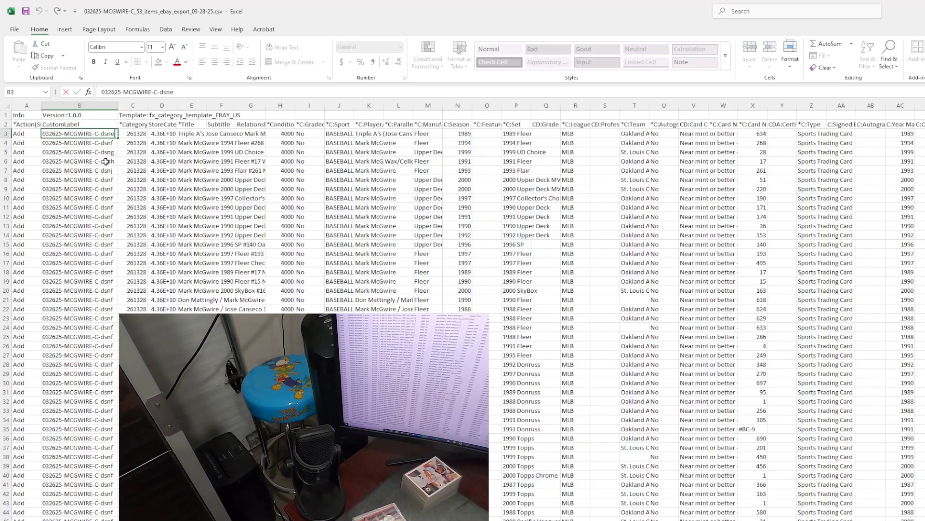
{"action": "key", "text": "BackSpace"}
{"action": "key", "text": "BackSpace"}
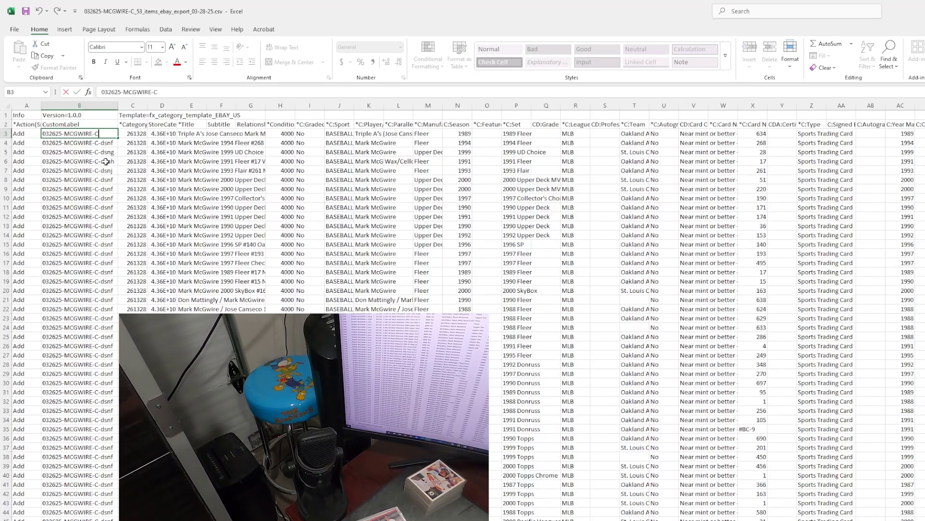
{"action": "key", "text": "ctrl+Return"}
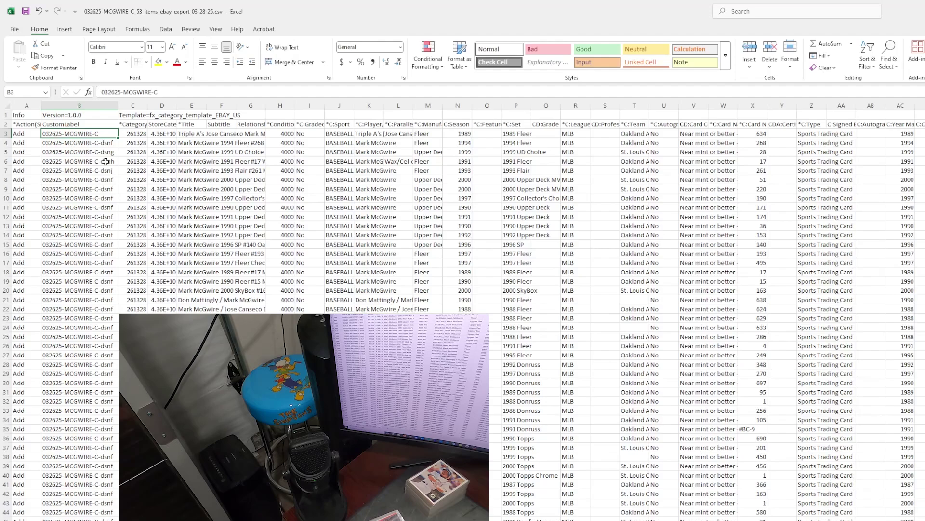
Fill the label 032625-MCGWIRE-C from B3 down through the CustomLabel cells of all remaining listings.
{"action": "key", "text": "Down"}
{"action": "key", "text": "Down"}
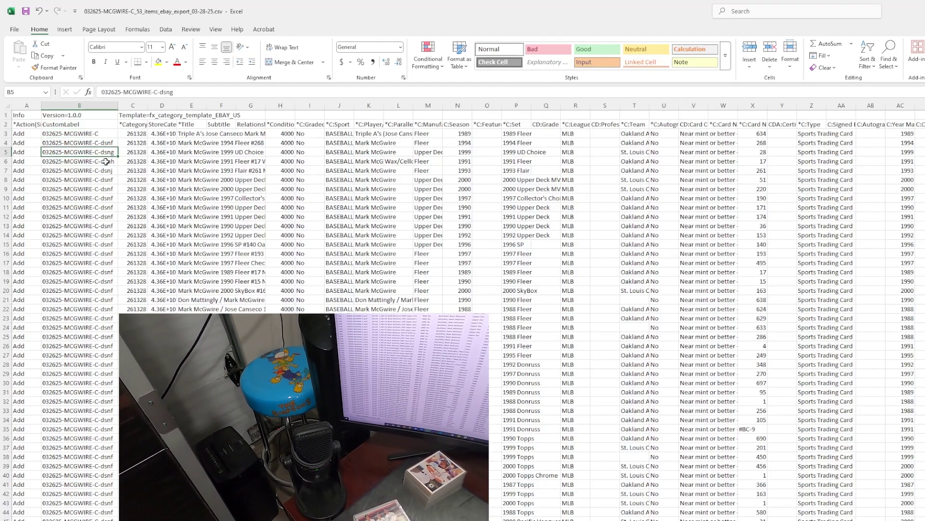
{"action": "key", "text": "Up"}
{"action": "key", "text": "Up"}
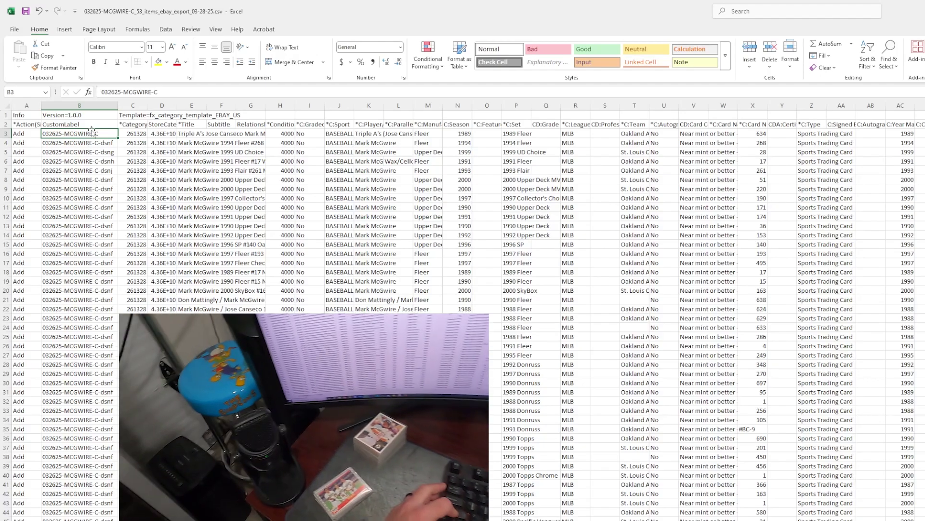
{"action": "key", "text": "shift+Down"}
{"action": "key", "text": "shift+Down"}
{"action": "key", "text": "shift+Down"}
{"action": "key", "text": "shift+Down"}
{"action": "key", "text": "shift+Down"}
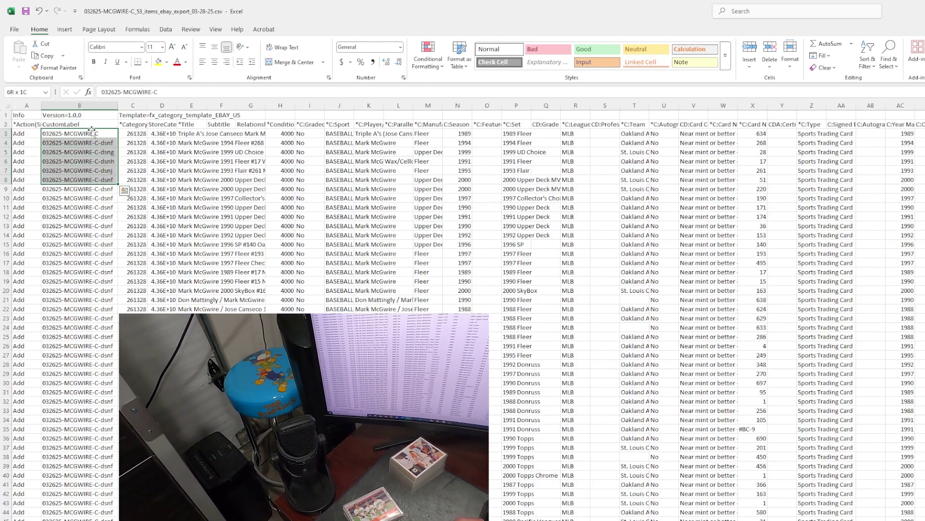
{"action": "key", "text": "shift+Down"}
{"action": "key", "text": "shift+Down"}
{"action": "key", "text": "shift+Down"}
{"action": "key", "text": "shift+Down"}
{"action": "key", "text": "shift+Down"}
{"action": "key", "text": "shift+Down"}
{"action": "key", "text": "shift+Down"}
{"action": "key", "text": "shift+Down"}
{"action": "key", "text": "shift+Down"}
{"action": "key", "text": "shift+Down"}
{"action": "key", "text": "shift+Down"}
{"action": "key", "text": "shift+Down"}
{"action": "key", "text": "shift+Down"}
{"action": "key", "text": "shift+Down"}
{"action": "key", "text": "shift+Down"}
{"action": "key", "text": "shift+Down"}
{"action": "key", "text": "shift+Down"}
{"action": "key", "text": "shift+Down"}
{"action": "key", "text": "shift+Down"}
{"action": "key", "text": "shift+Down"}
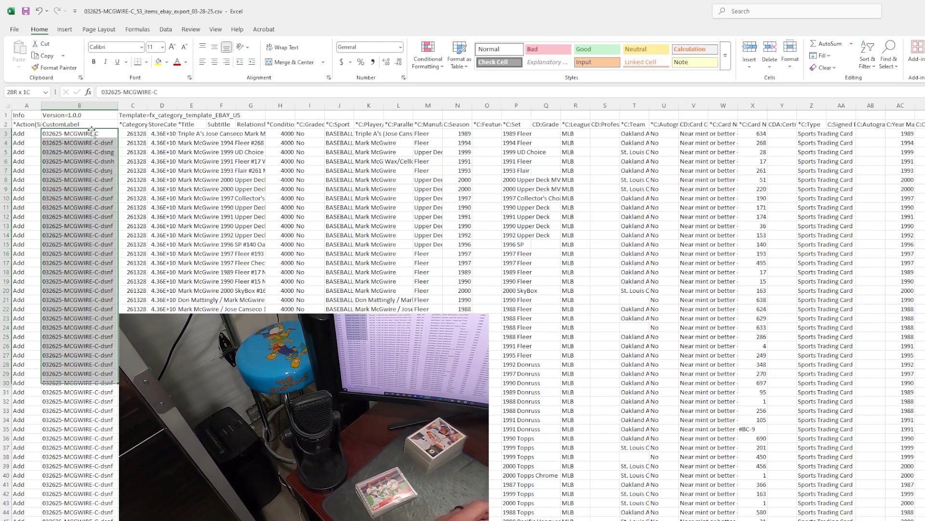
{"action": "key", "text": "shift+Down"}
{"action": "key", "text": "shift+Down"}
{"action": "key", "text": "shift+Down"}
{"action": "key", "text": "shift+Down"}
{"action": "key", "text": "shift+Down"}
{"action": "key", "text": "shift+Down"}
{"action": "key", "text": "shift+Down"}
{"action": "key", "text": "shift+Down"}
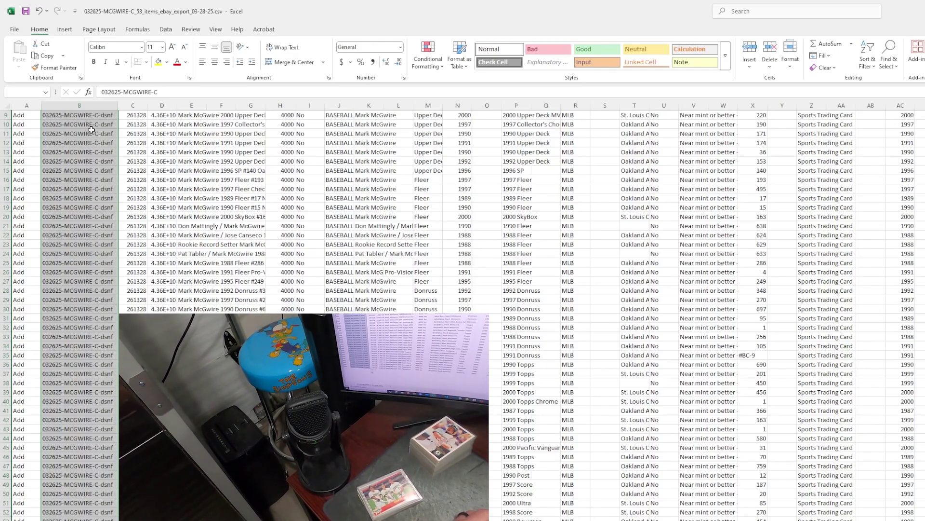
{"action": "key", "text": "shift+Up"}
{"action": "key", "text": "shift+Up"}
{"action": "key", "text": "shift+Up"}
{"action": "key", "text": "shift+Up"}
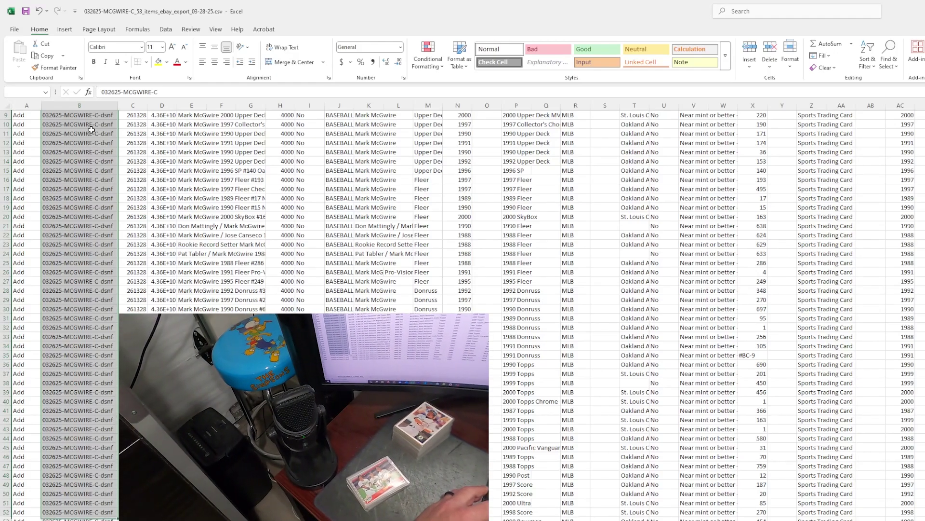
{"action": "key", "text": "shift+Up"}
{"action": "key", "text": "shift+Up"}
{"action": "key", "text": "shift+Up"}
{"action": "key", "text": "shift+Up"}
{"action": "key", "text": "shift+Up"}
{"action": "key", "text": "shift+Up"}
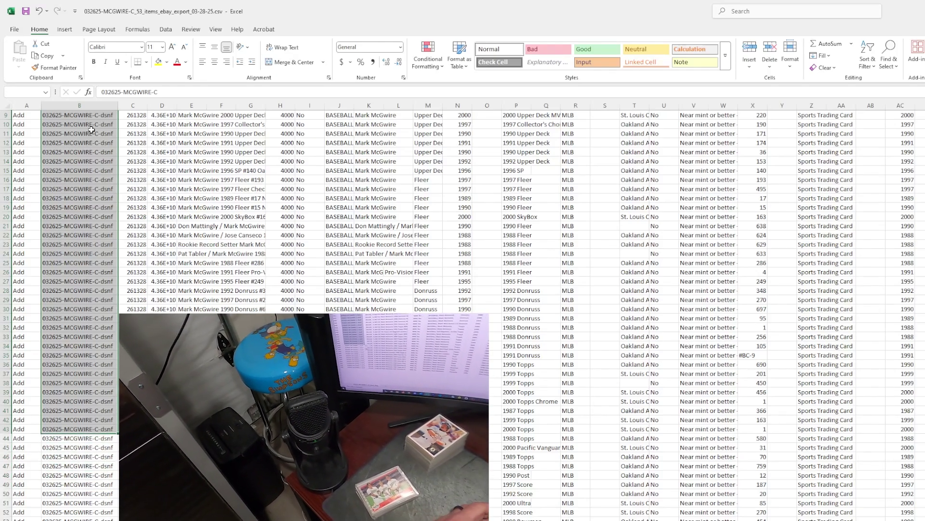
{"action": "key", "text": "shift+Down"}
{"action": "key", "text": "shift+Down"}
{"action": "key", "text": "shift+Down"}
{"action": "key", "text": "shift+Down"}
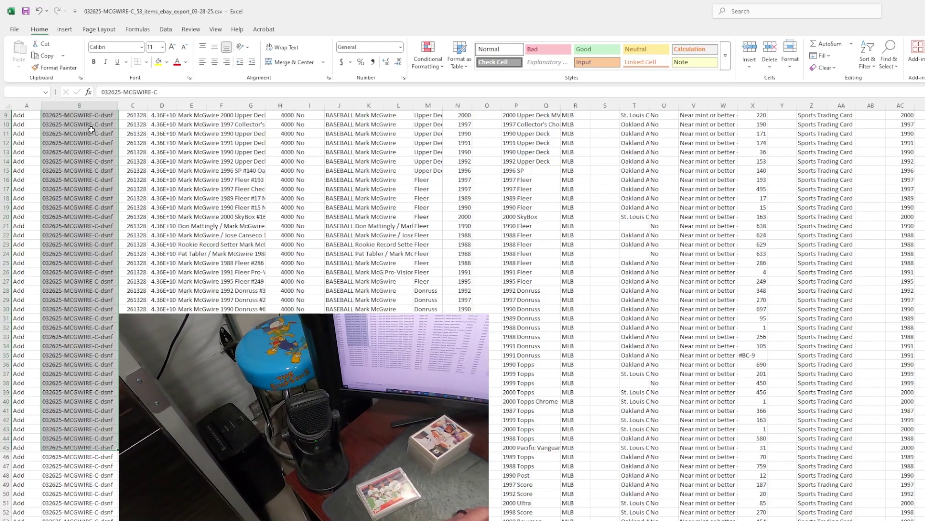
{"action": "key", "text": "shift+Down"}
{"action": "key", "text": "shift+Down"}
{"action": "key", "text": "shift+Down"}
{"action": "key", "text": "shift+Down"}
{"action": "key", "text": "shift+Down"}
{"action": "key", "text": "shift+Down"}
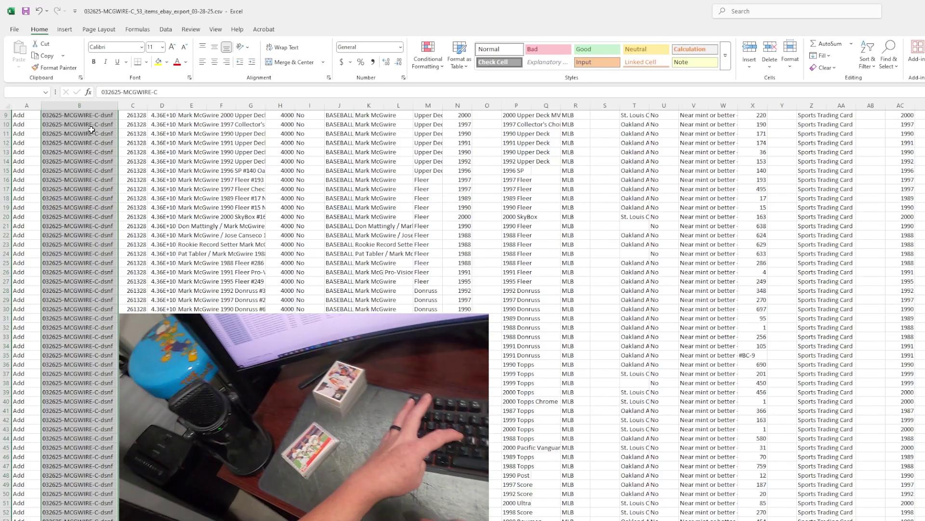
{"action": "key", "text": "ctrl+q"}
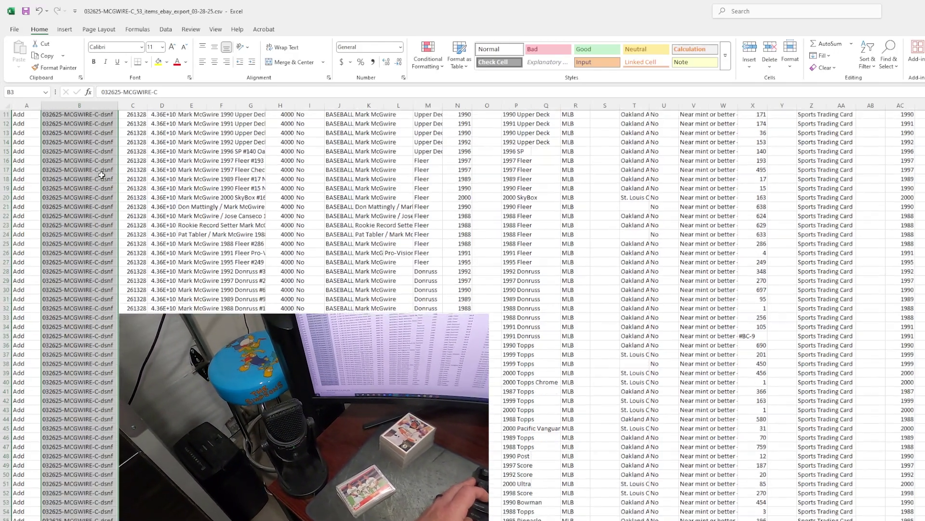
{"action": "scroll", "coordinate": [96, 159], "scroll_direction": "up", "scroll_amount": 3}
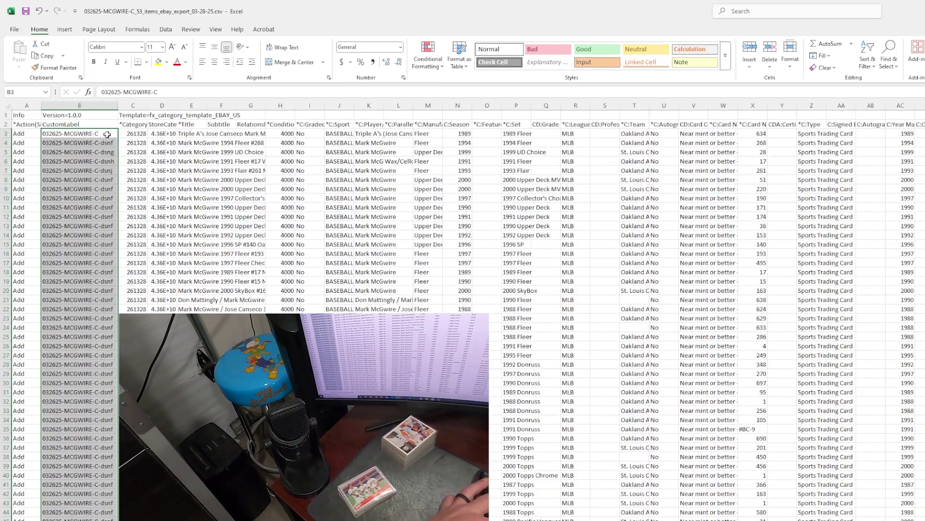
{"action": "scroll", "coordinate": [103, 135], "scroll_direction": "down", "scroll_amount": 1}
{"action": "key", "text": "ctrl+d"}
{"action": "scroll", "coordinate": [97, 111], "scroll_direction": "up", "scroll_amount": 1}
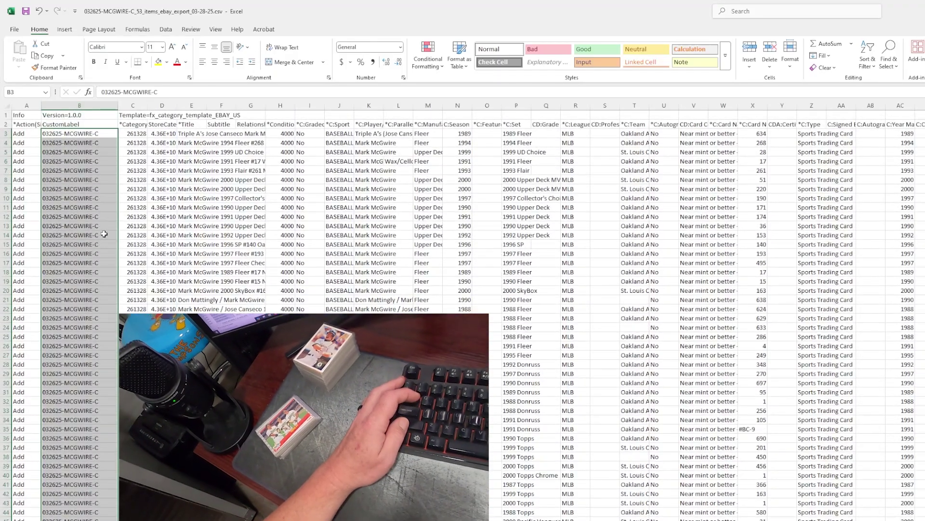
Check the filled labels and fit the CustomLabel column's width to its contents.
{"action": "scroll", "coordinate": [105, 321], "scroll_direction": "down", "scroll_amount": 4}
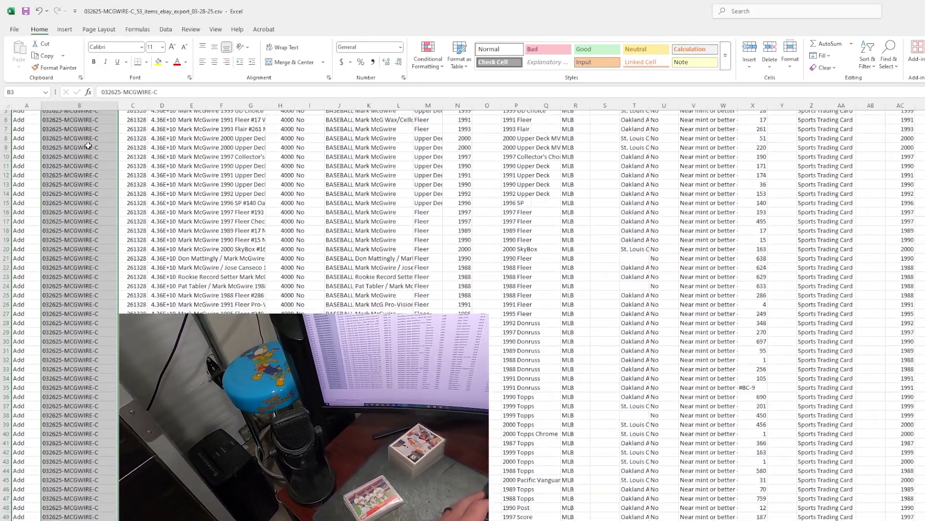
{"action": "scroll", "coordinate": [97, 290], "scroll_direction": "up", "scroll_amount": 4}
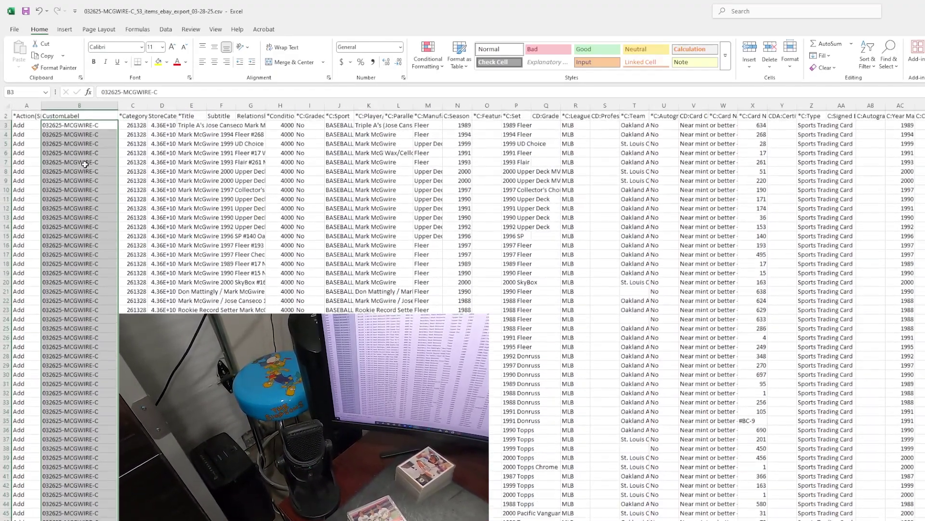
{"action": "left_click", "coordinate": [88, 134]}
{"action": "double_click", "coordinate": [118, 105]}
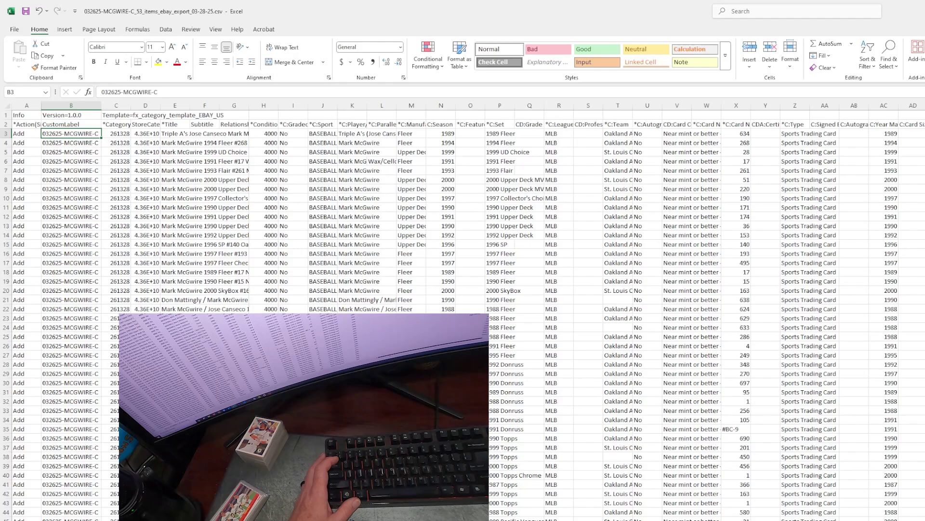
Hide columns Y through AY so that the card number column sits beside the quantity column.
{"action": "scroll", "coordinate": [737, 322], "scroll_direction": "right", "scroll_amount": 4}
{"action": "scroll", "coordinate": [523, 251], "scroll_direction": "right", "scroll_amount": 3}
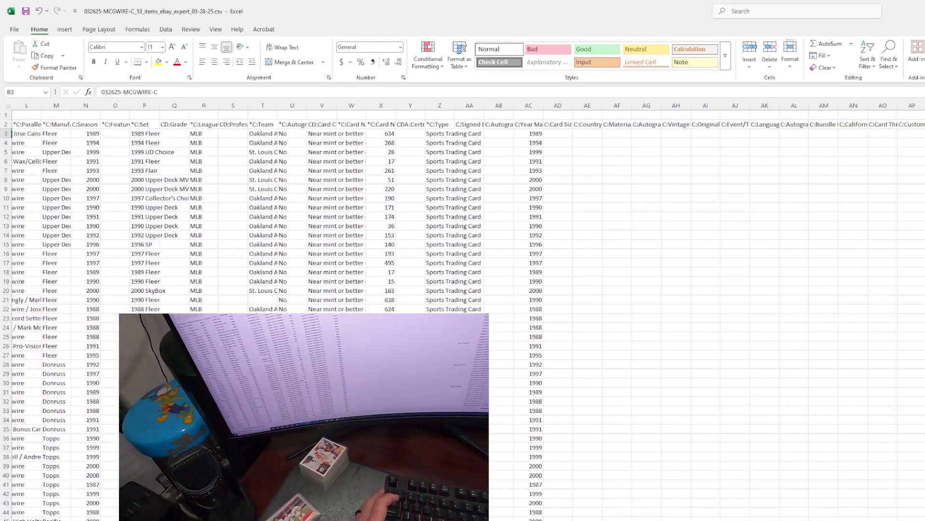
{"action": "left_click", "coordinate": [386, 124]}
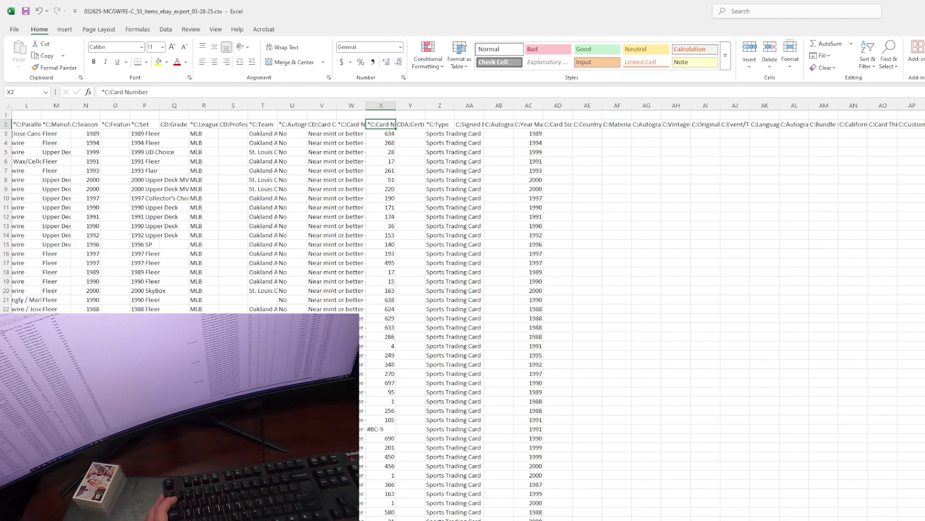
{"action": "key", "text": "ctrl+Right"}
{"action": "scroll", "coordinate": [892, 286], "scroll_direction": "right", "scroll_amount": 5}
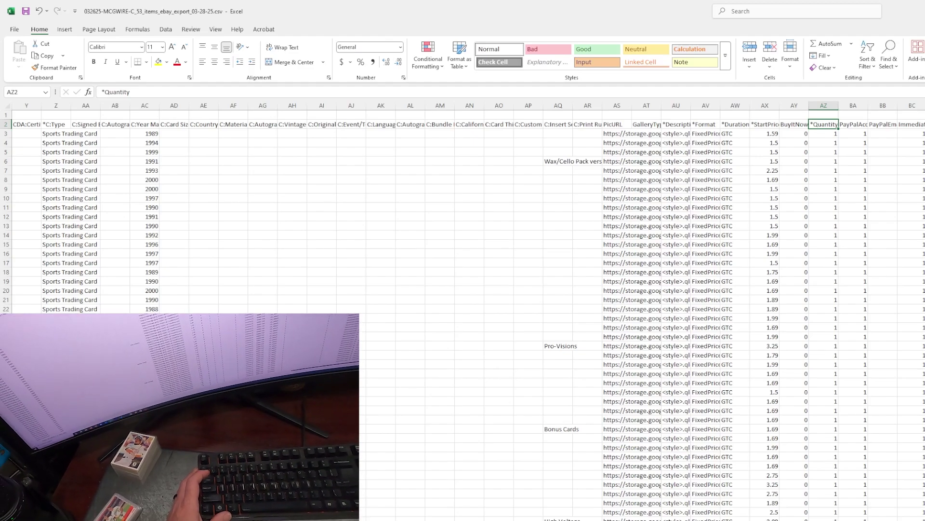
{"action": "scroll", "coordinate": [482, 309], "scroll_direction": "left", "scroll_amount": 2}
{"action": "scroll", "coordinate": [469, 311], "scroll_direction": "right", "scroll_amount": 3}
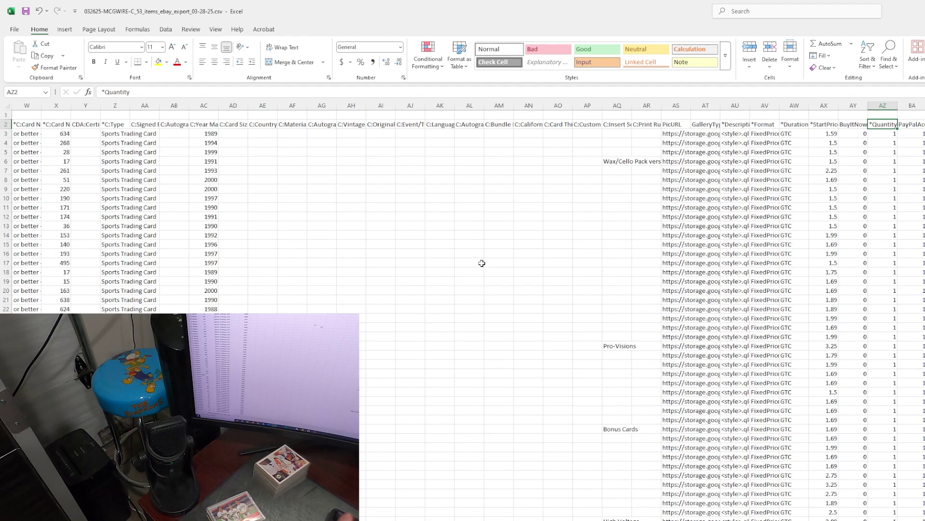
{"action": "left_click", "coordinate": [85, 104]}
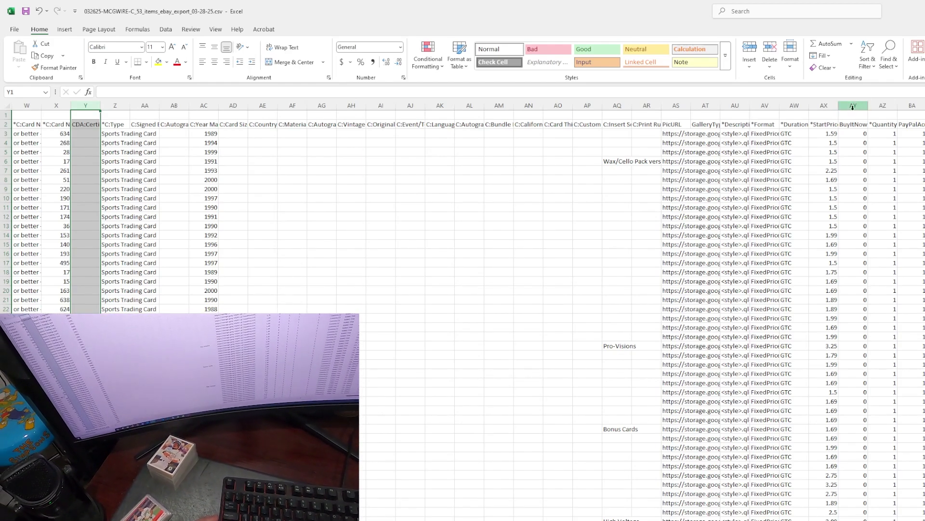
{"action": "left_click", "coordinate": [854, 105], "text": "shift"}
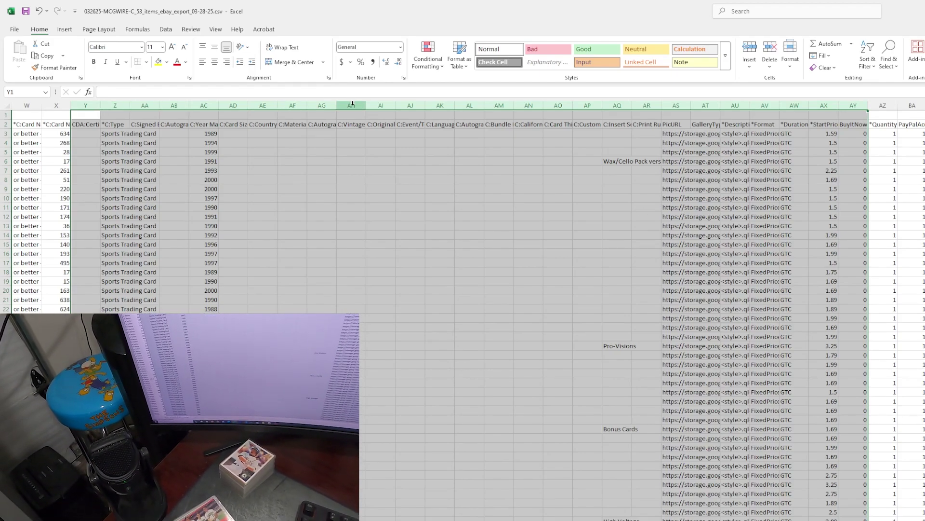
{"action": "right_click", "coordinate": [353, 101]}
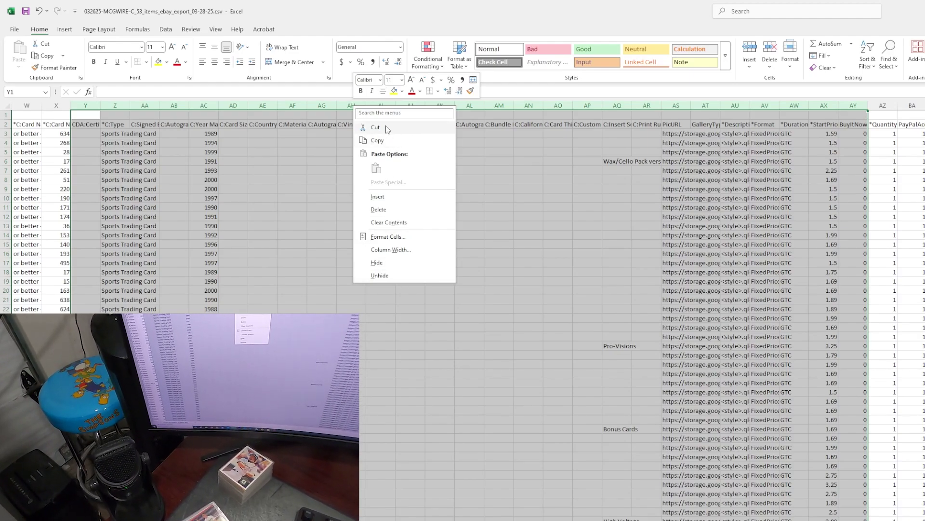
{"action": "left_click", "coordinate": [377, 262]}
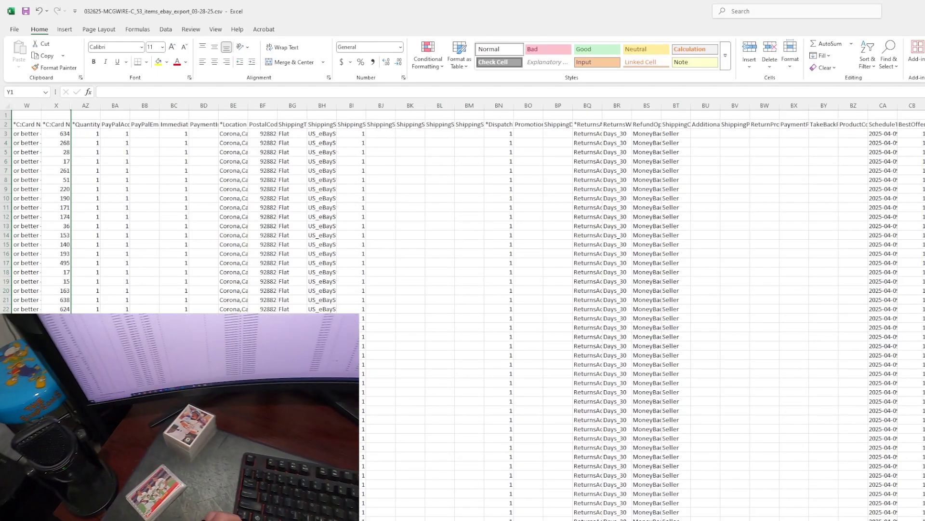
Remove the parentheses around the player names in the first listing's player cell, K3.
{"action": "scroll", "coordinate": [64, 128], "scroll_direction": "left", "scroll_amount": 5}
{"action": "scroll", "coordinate": [549, 193], "scroll_direction": "left", "scroll_amount": 2}
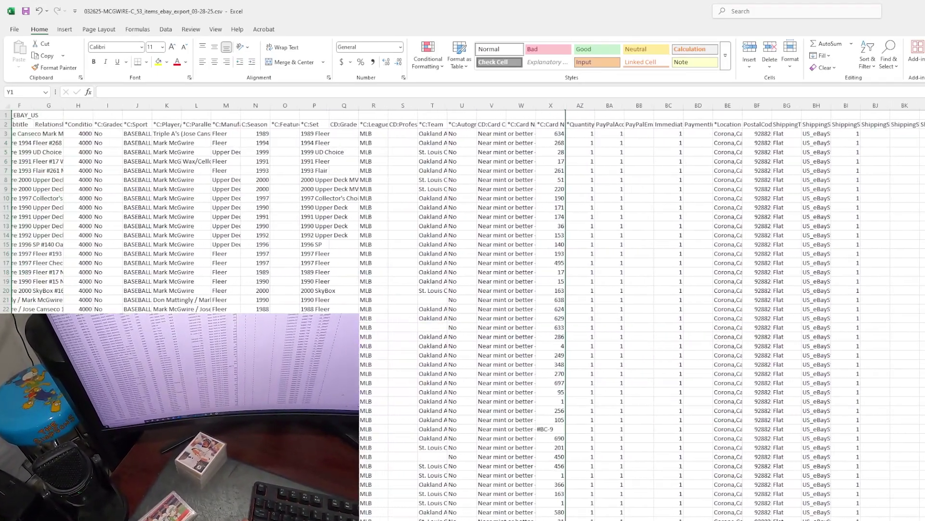
{"action": "left_click", "coordinate": [563, 143]}
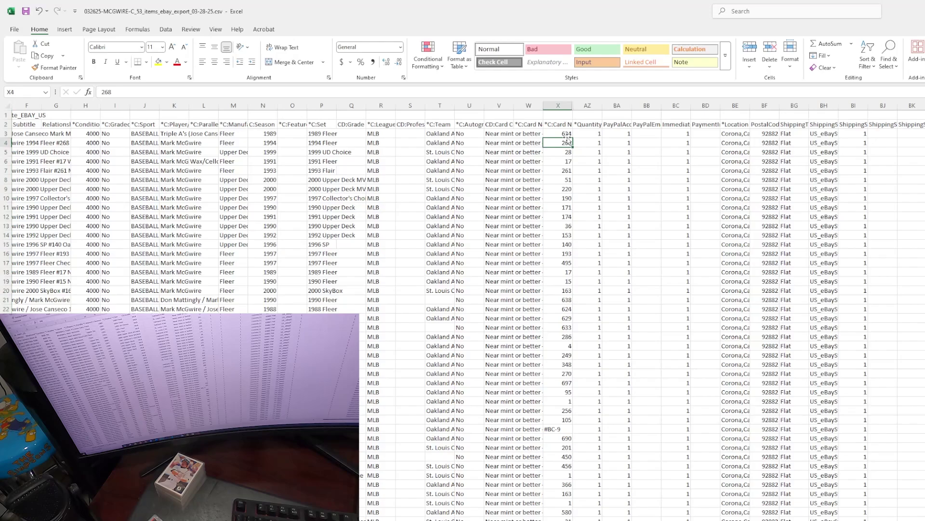
{"action": "left_click", "coordinate": [565, 135]}
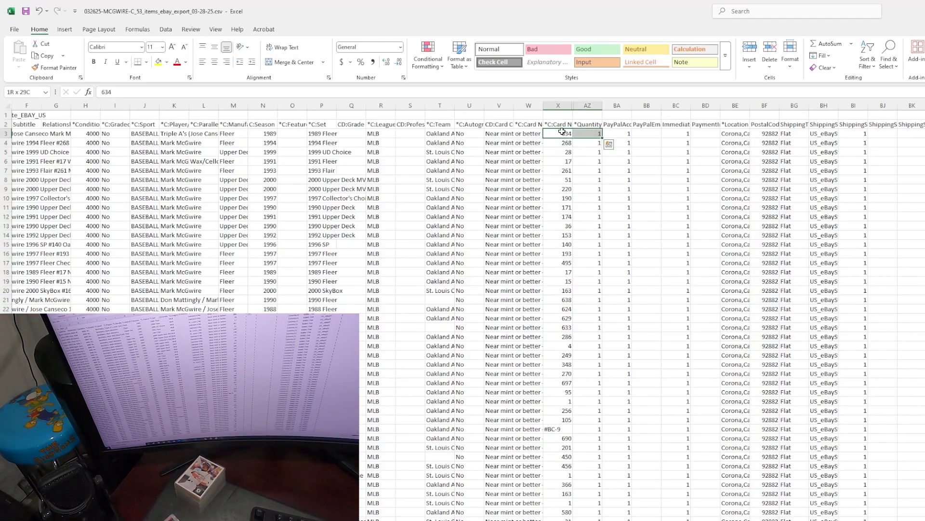
{"action": "left_click_drag", "start_coordinate": [567, 136], "coordinate": [583, 136]}
{"action": "left_click", "coordinate": [564, 134]}
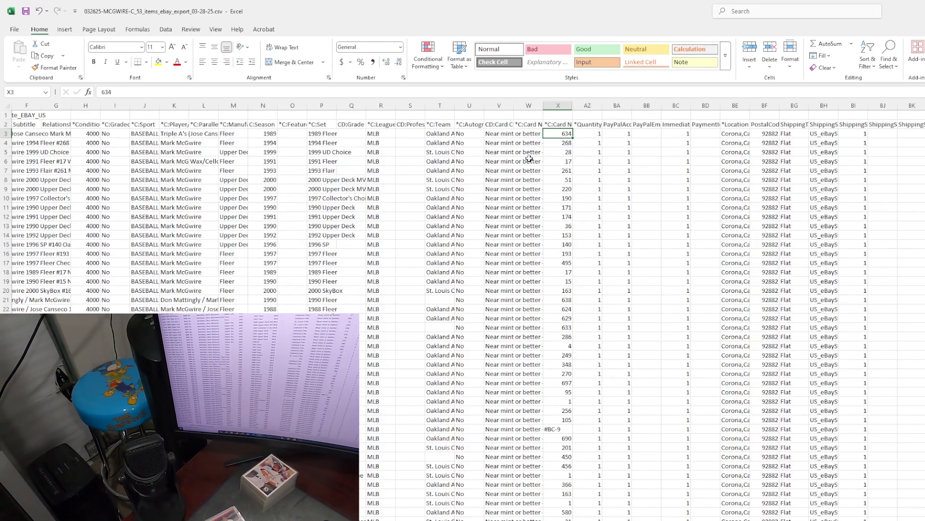
{"action": "left_click", "coordinate": [179, 136]}
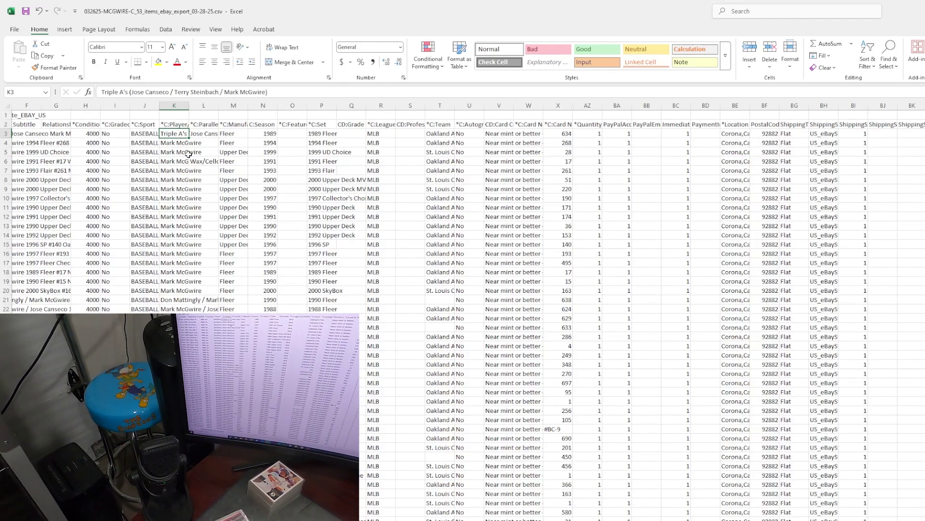
{"action": "key", "text": "F2"}
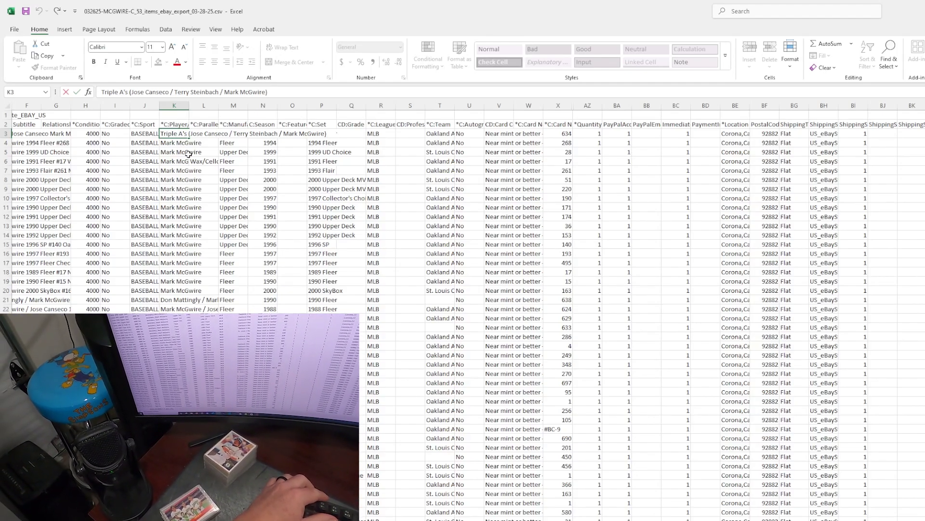
{"action": "key", "text": "BackSpace"}
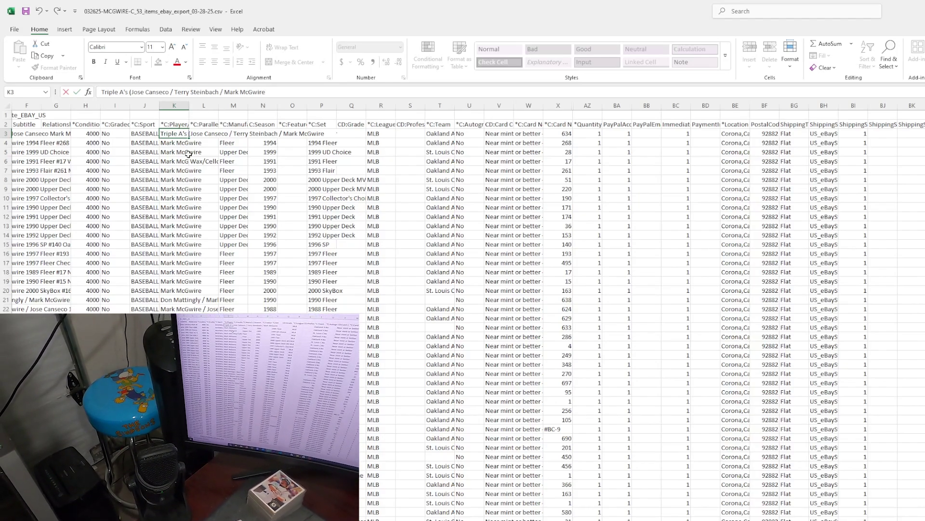
{"action": "key", "text": "BackSpace"}
{"action": "key", "text": "Return"}
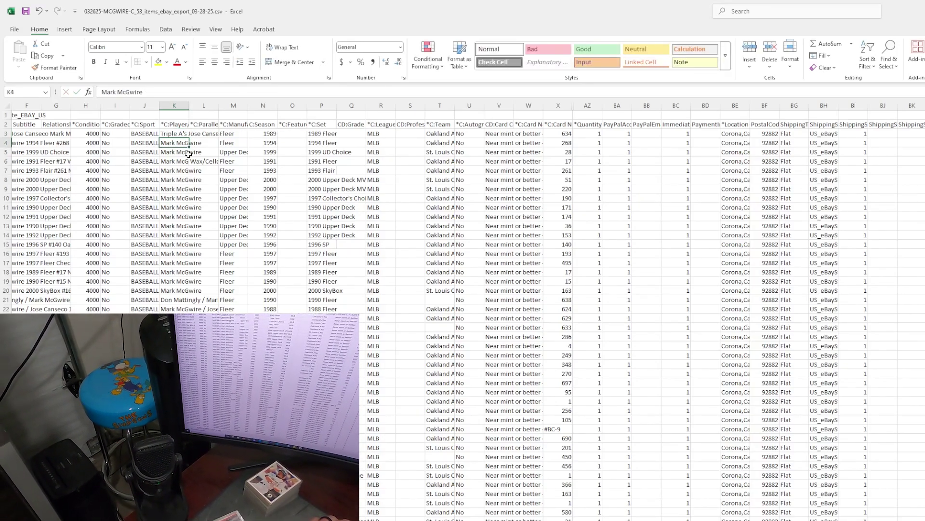
Review the player entries in column K from row 3 to row 9.
{"action": "key", "text": "Down"}
{"action": "key", "text": "Down"}
{"action": "key", "text": "Down"}
{"action": "key", "text": "Down"}
{"action": "key", "text": "Down"}
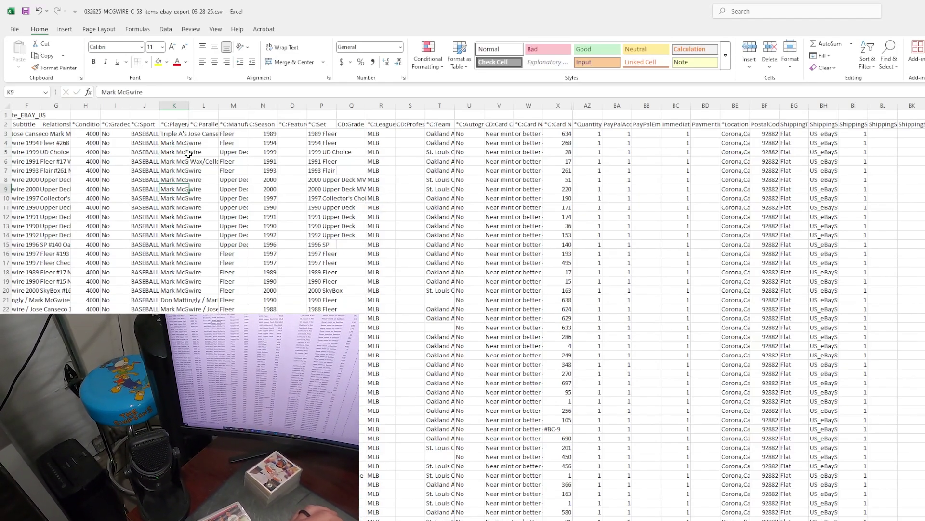
{"action": "key", "text": "Up"}
{"action": "key", "text": "Up"}
{"action": "key", "text": "Up"}
{"action": "key", "text": "Up"}
{"action": "key", "text": "Up"}
{"action": "key", "text": "Up"}
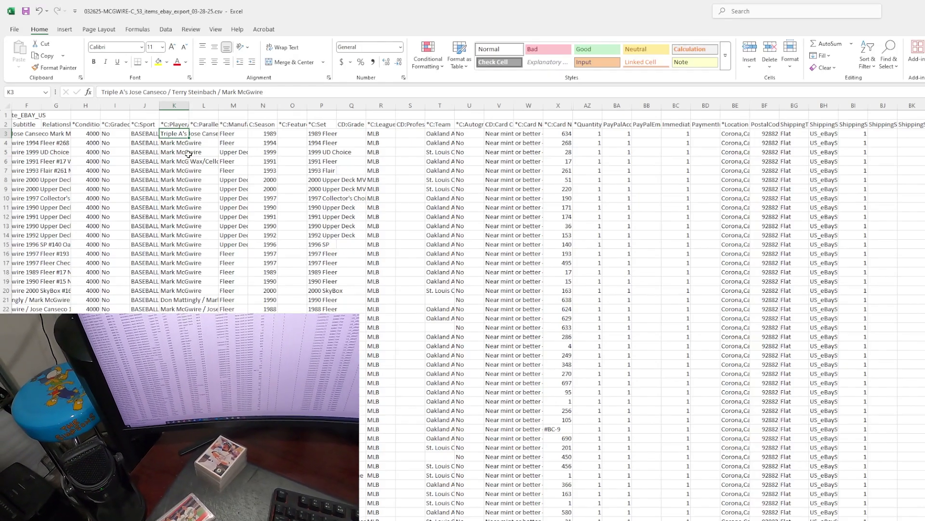
Examine row 3 from the player entry across to the quantity, ending on the card number in X3.
{"action": "key", "text": "Right"}
{"action": "key", "text": "Right"}
{"action": "key", "text": "Right"}
{"action": "key", "text": "Right"}
{"action": "key", "text": "Right"}
{"action": "key", "text": "Right"}
{"action": "key", "text": "Right"}
{"action": "key", "text": "Right"}
{"action": "key", "text": "Right"}
{"action": "key", "text": "Right"}
{"action": "key", "text": "Right"}
{"action": "key", "text": "Right"}
{"action": "key", "text": "Right"}
{"action": "key", "text": "Right"}
{"action": "key", "text": "Right"}
{"action": "key", "text": "Right"}
{"action": "key", "text": "Right"}
{"action": "key", "text": "Left"}
{"action": "key", "text": "Left"}
{"action": "key", "text": "Left"}
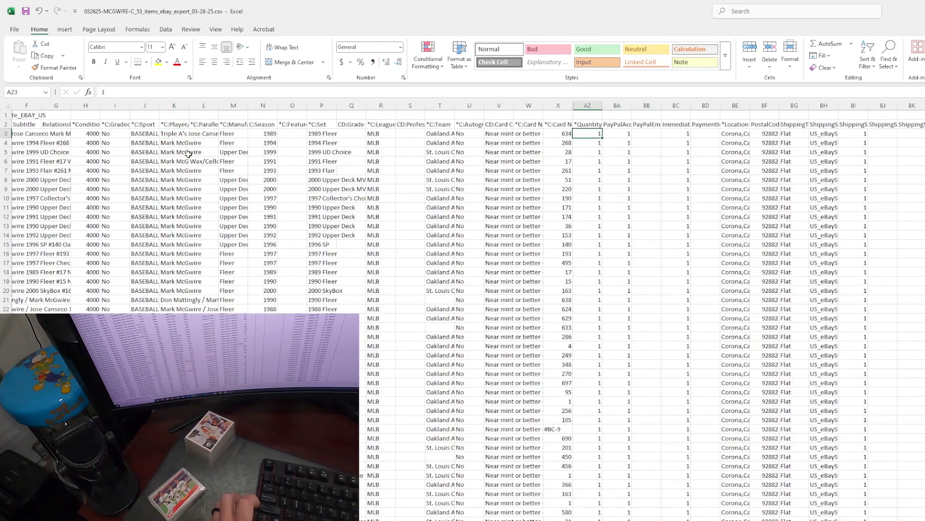
{"action": "key", "text": "Left"}
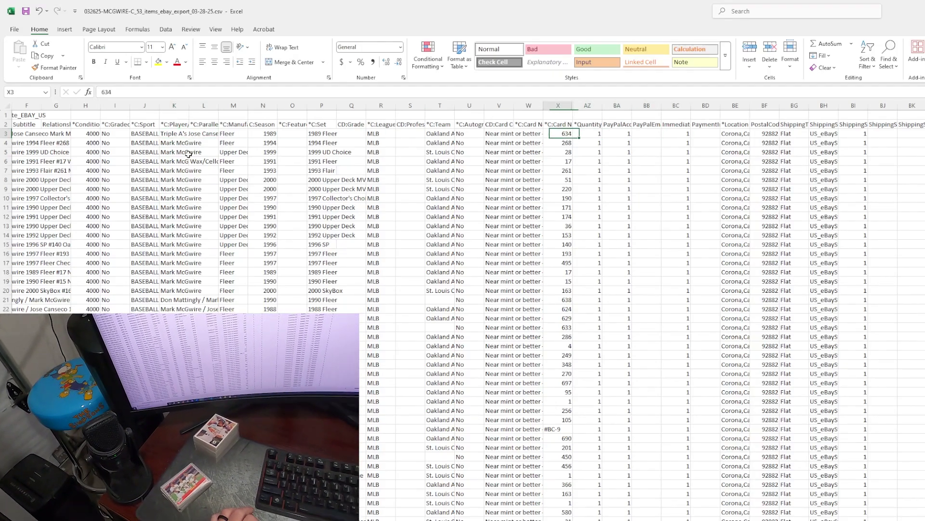
Set the quantity of the four listings in rows 4 to 7, cells AZ4 through AZ7, to 2 each.
{"action": "key", "text": "Right"}
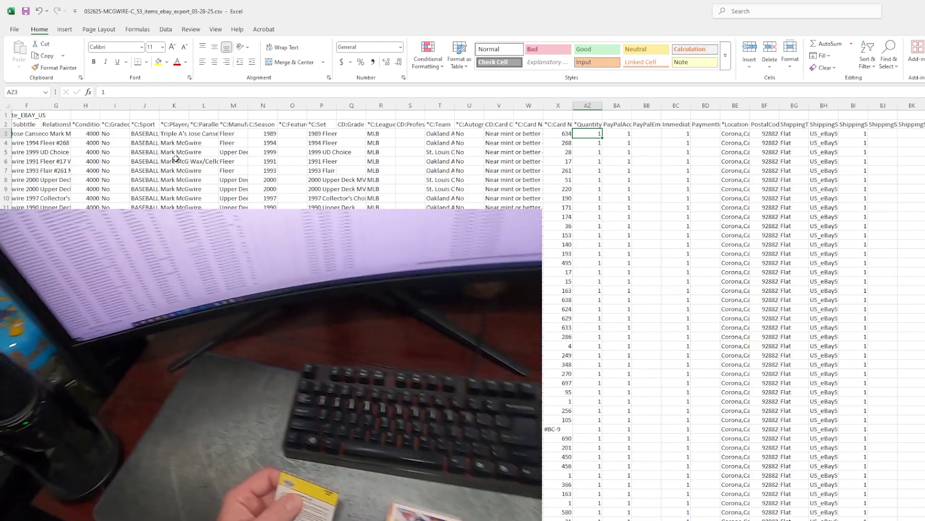
{"action": "key", "text": "Down"}
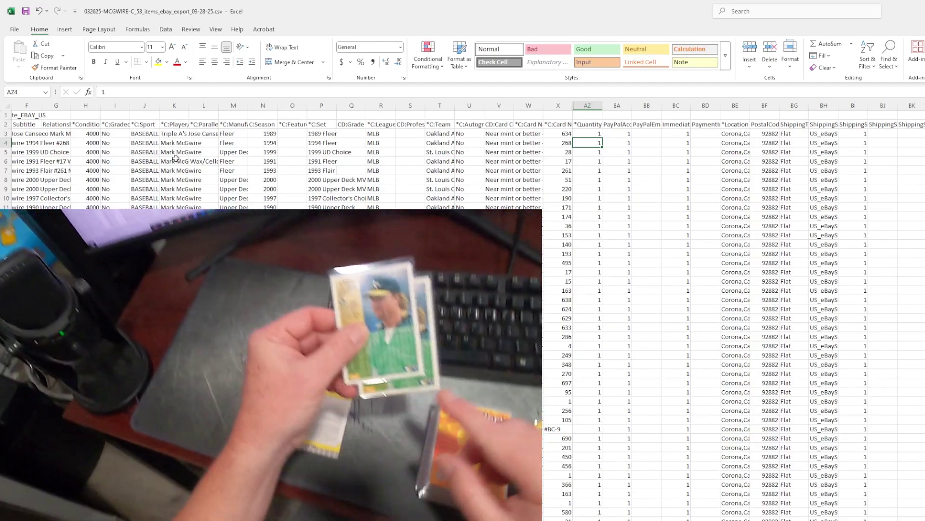
{"action": "type", "text": "2"}
{"action": "key", "text": "Return"}
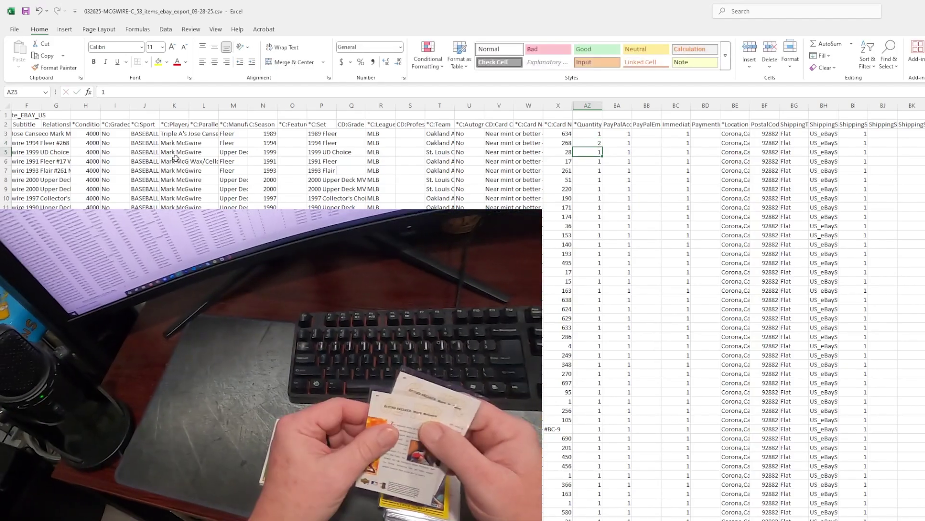
{"action": "type", "text": "2"}
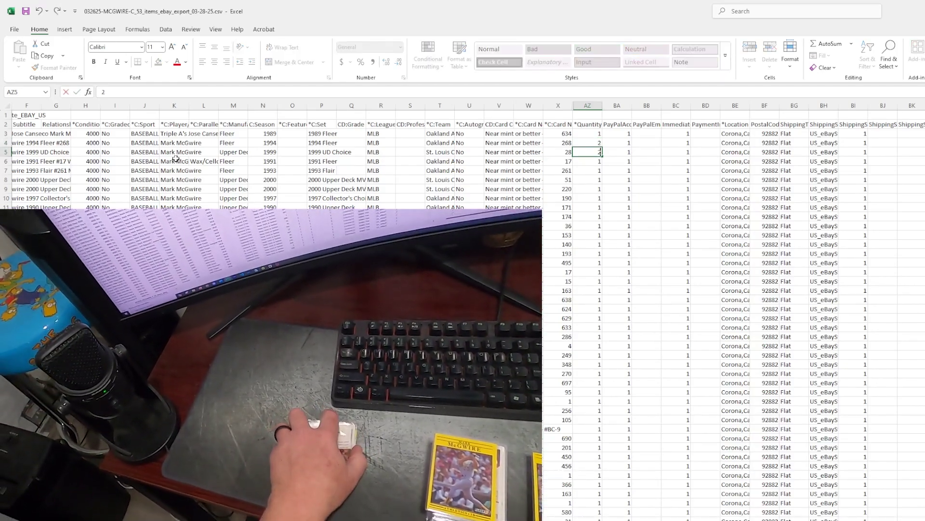
{"action": "key", "text": "Return"}
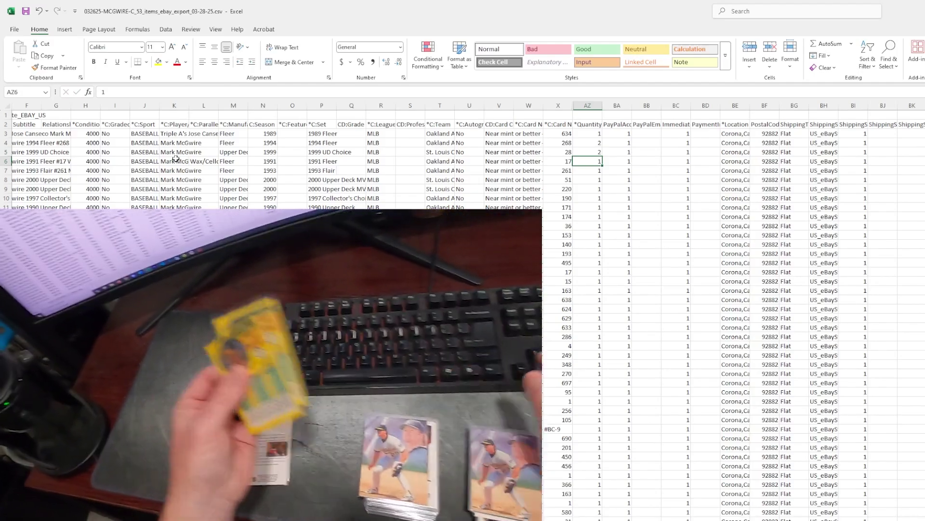
{"action": "type", "text": "2"}
{"action": "key", "text": "Return"}
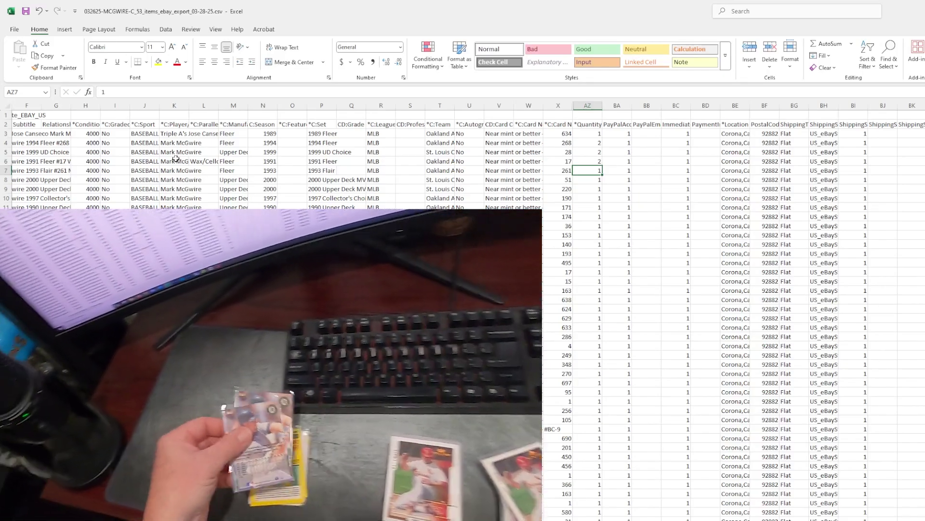
{"action": "type", "text": "2"}
{"action": "key", "text": "Return"}
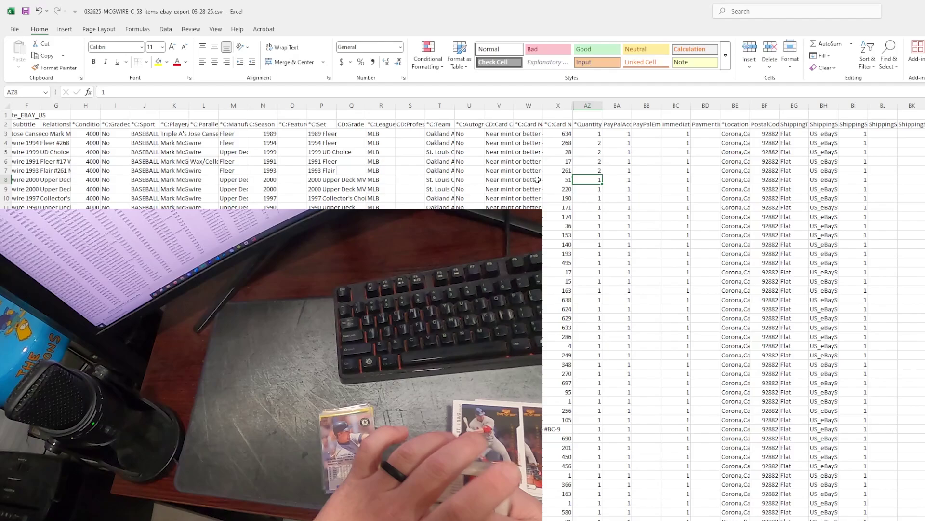
Enter quantities of 14 in AZ8, 8 in AZ9 and 2 in AZ10 for card numbers 51, 220 and 190.
{"action": "type", "text": "14"}
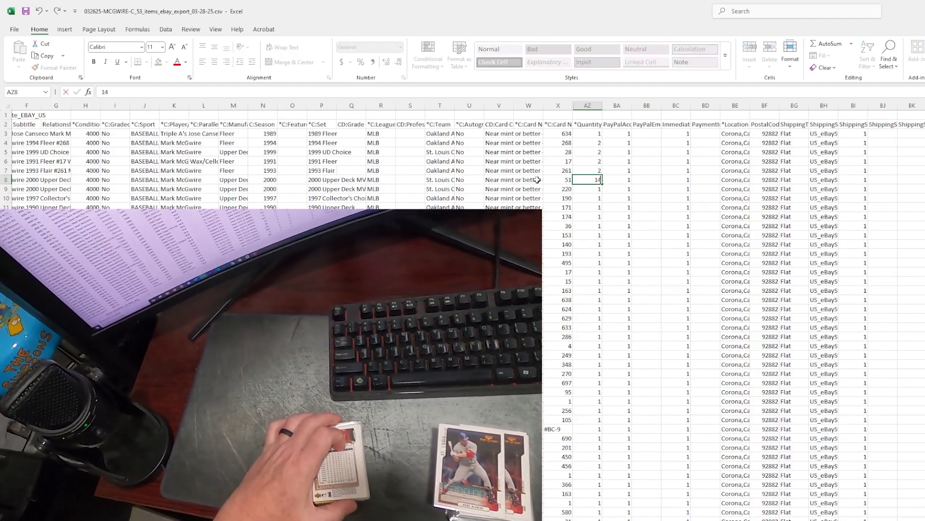
{"action": "key", "text": "Return"}
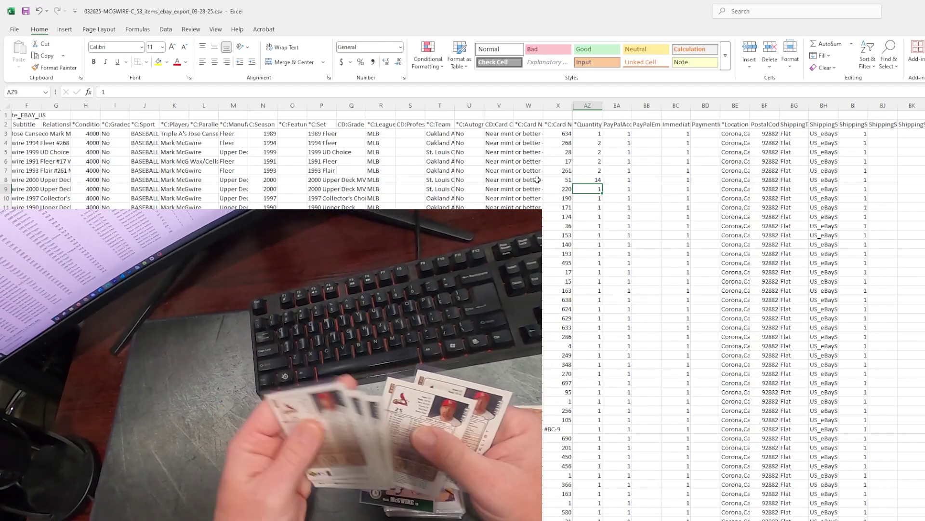
{"action": "type", "text": "8"}
{"action": "key", "text": "Return"}
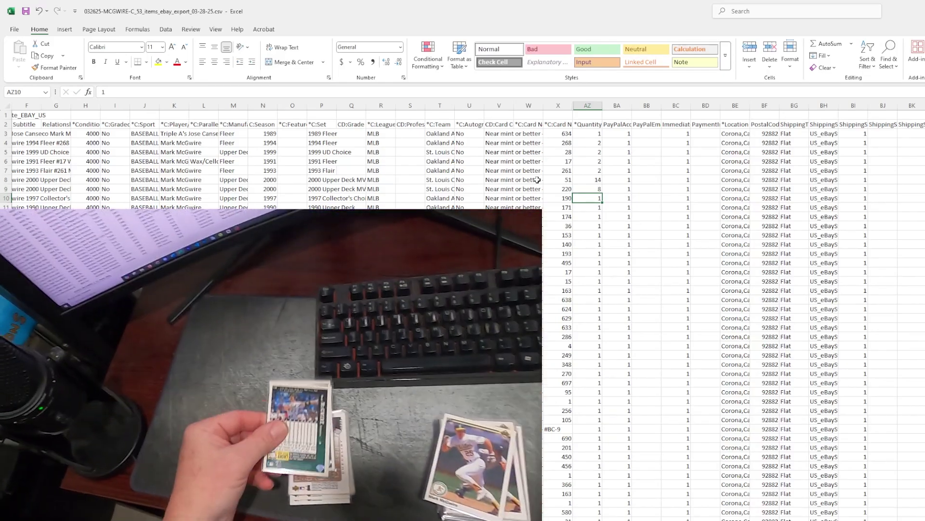
{"action": "type", "text": "2"}
{"action": "key", "text": "Return"}
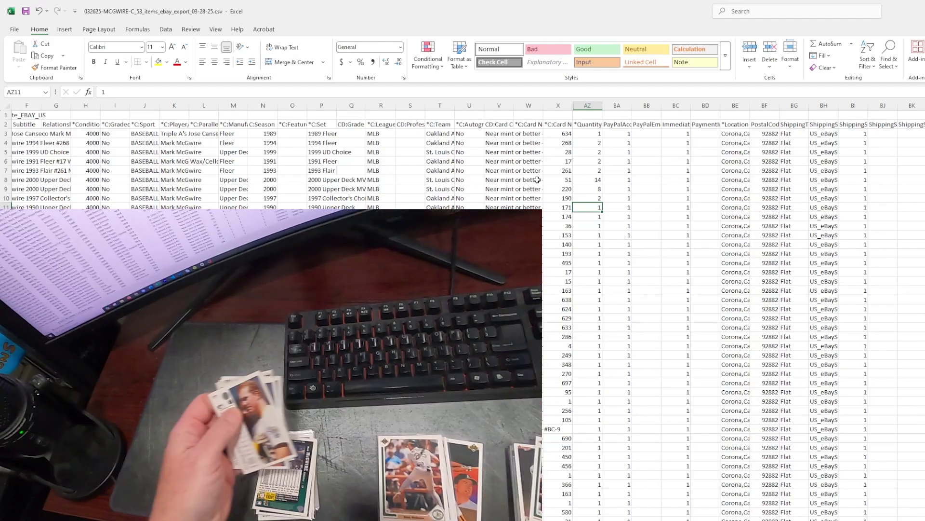
Set the quantity to 5 in AZ11, AZ12 and AZ13 for card numbers 171, 174 and 36.
{"action": "type", "text": "5"}
{"action": "key", "text": "Return"}
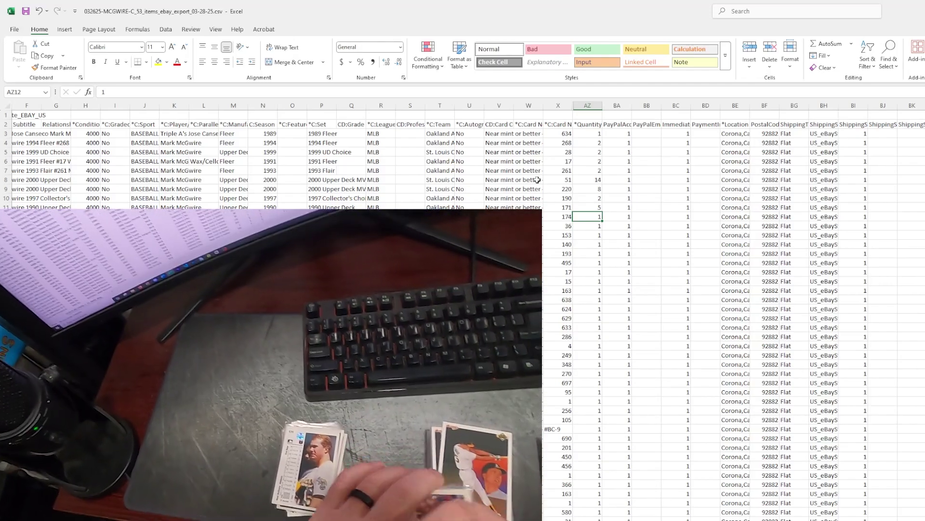
{"action": "type", "text": "5"}
{"action": "key", "text": "Return"}
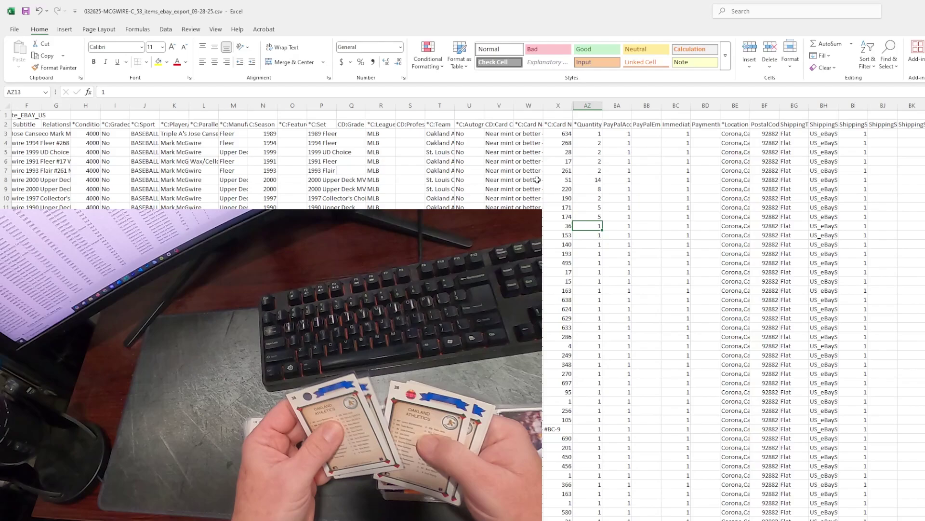
{"action": "type", "text": "5"}
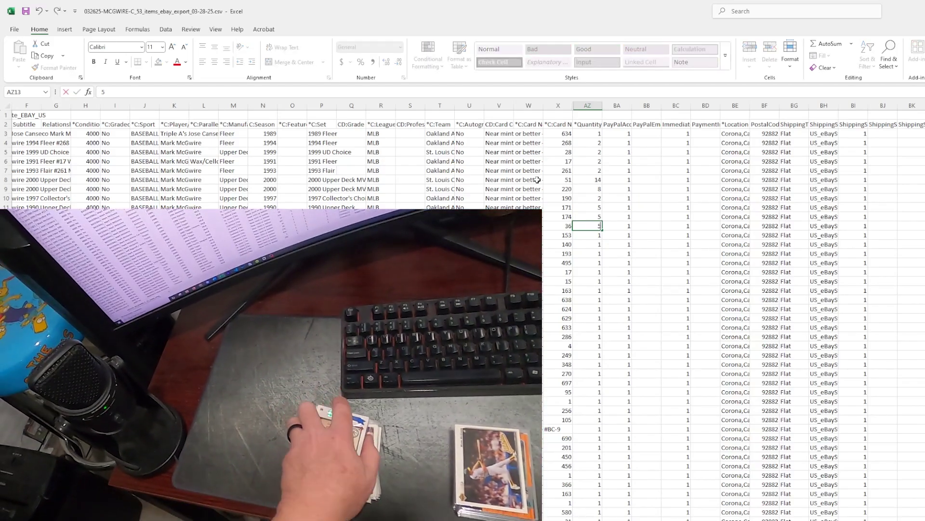
{"action": "key", "text": "Return"}
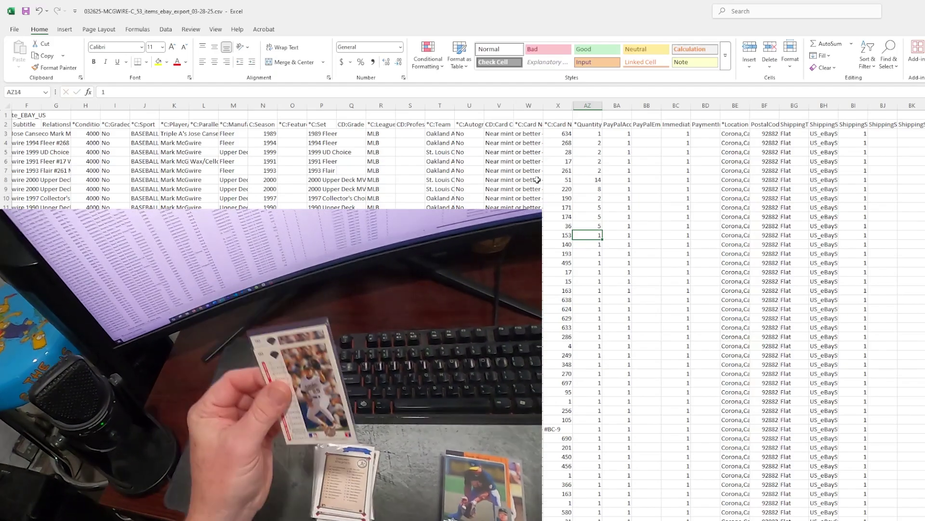
Fill in the quantities in AZ14 through AZ17 as 2, 2, 5 and 2 for card numbers 153, 140, 193 and 495.
{"action": "type", "text": "2"}
{"action": "key", "text": "Return"}
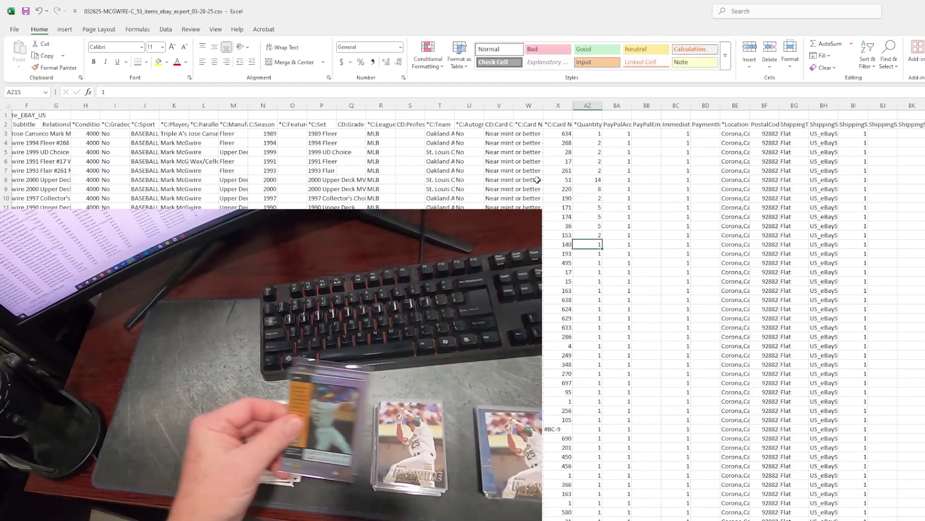
{"action": "type", "text": "2"}
{"action": "key", "text": "Return"}
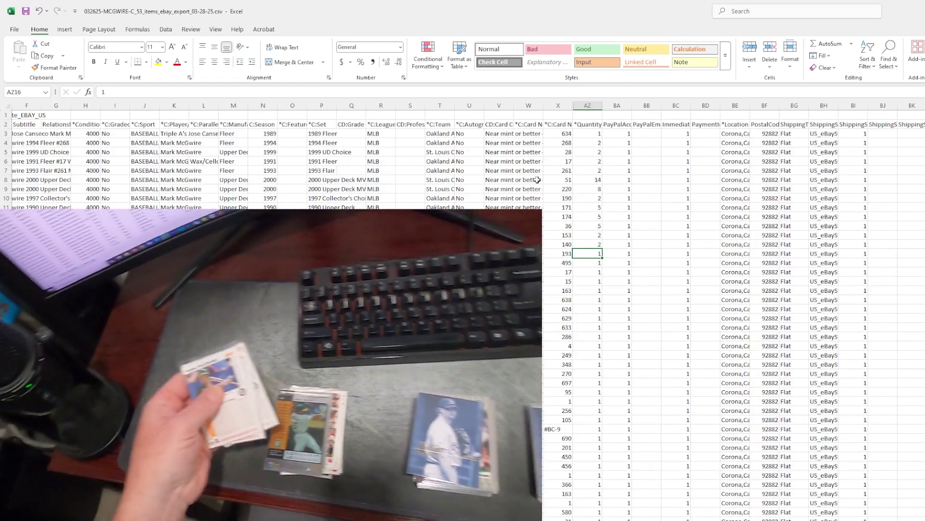
{"action": "type", "text": "5"}
{"action": "key", "text": "Return"}
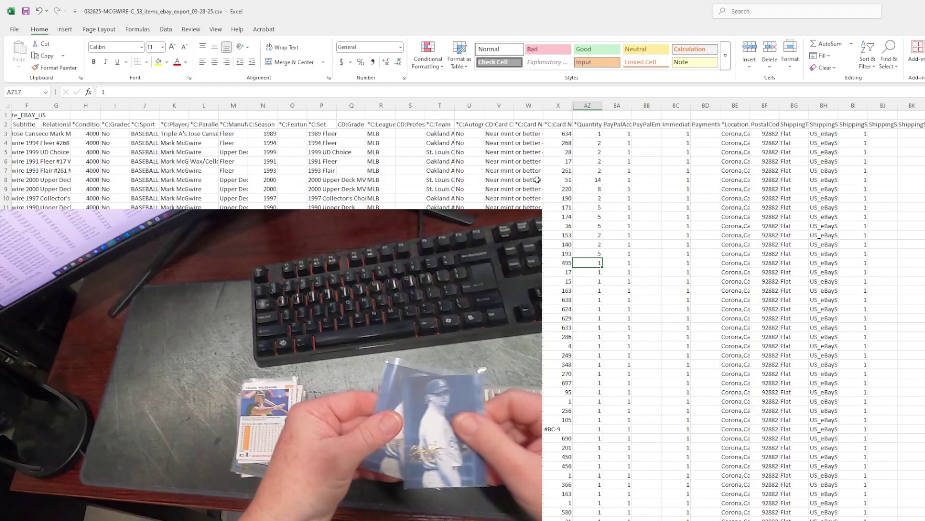
{"action": "type", "text": "2"}
{"action": "key", "text": "Return"}
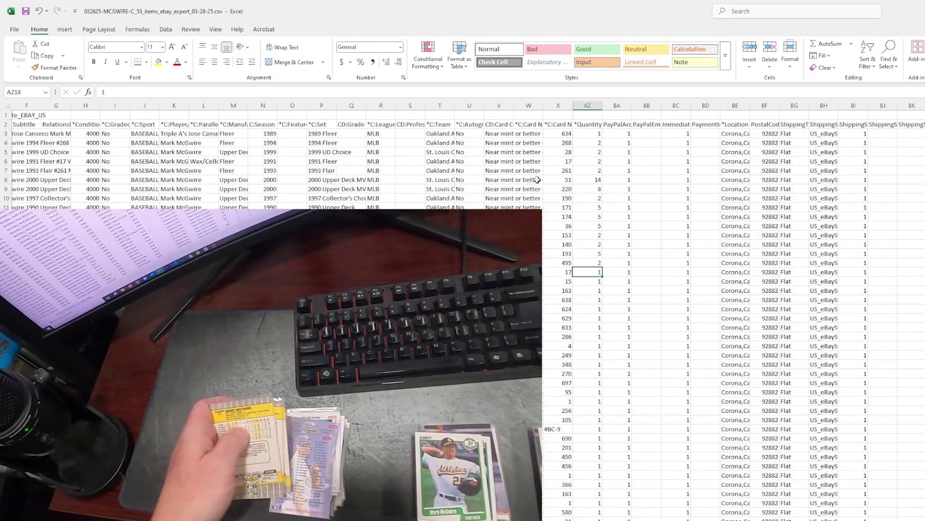
Enter a quantity of 6 in AZ18 for card number 17 and 3 in AZ19 for card number 15.
{"action": "type", "text": "6"}
{"action": "key", "text": "Return"}
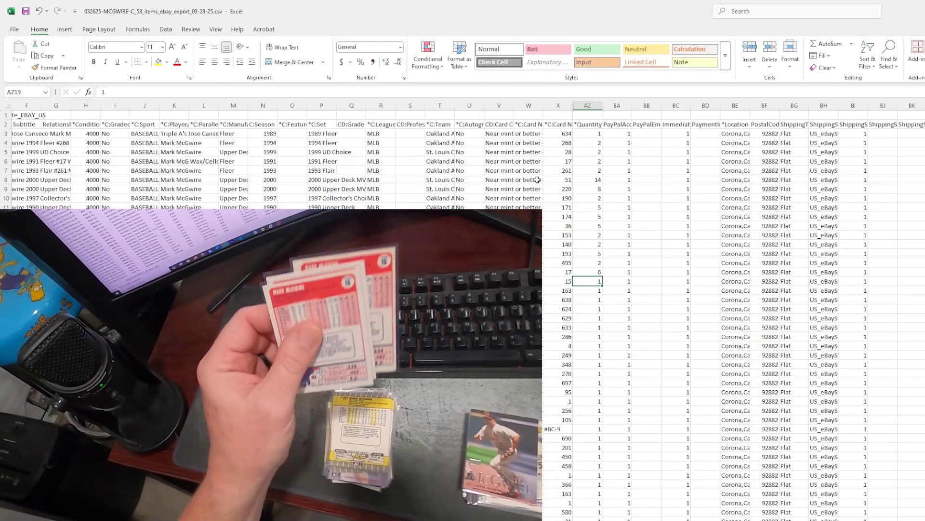
{"action": "type", "text": "3"}
{"action": "key", "text": "Return"}
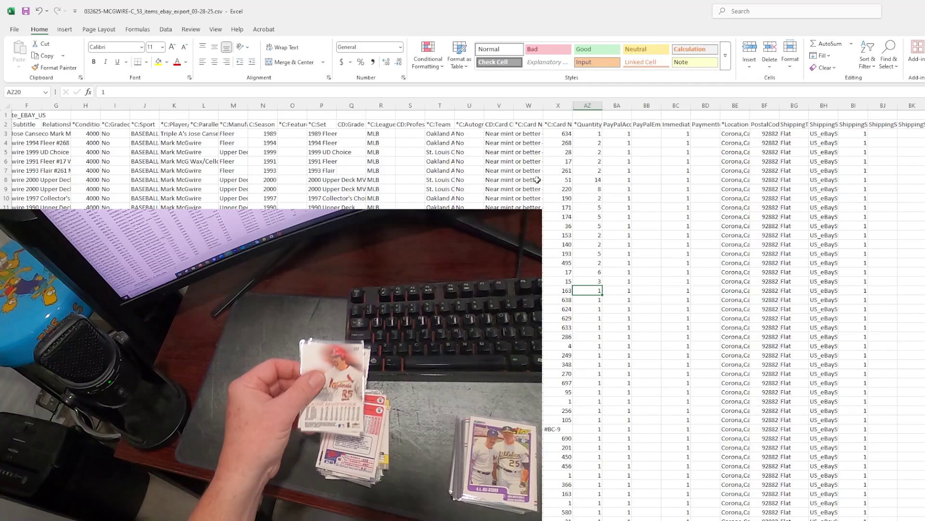
Set the quantity to 2 in AZ20, AZ21 and AZ22 for card numbers 163, 638 and 624.
{"action": "type", "text": "2"}
{"action": "key", "text": "Return"}
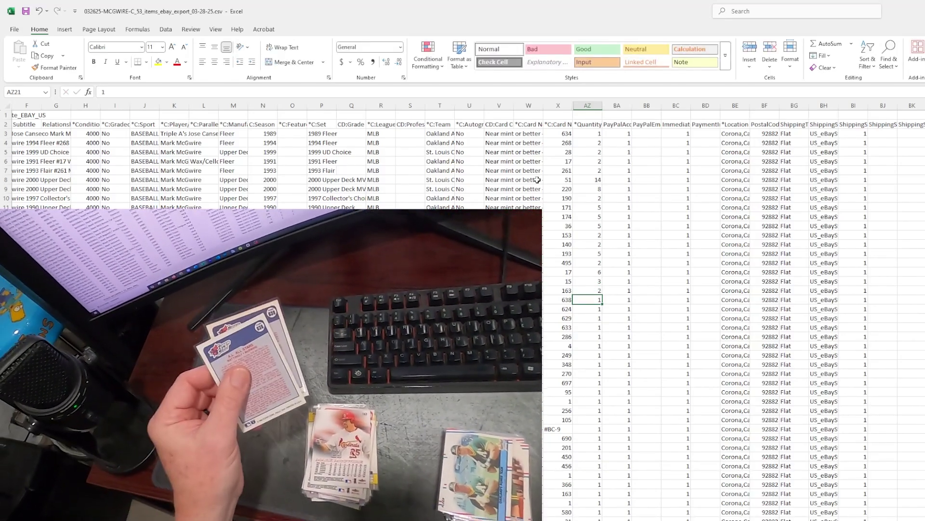
{"action": "type", "text": "2"}
{"action": "key", "text": "Return"}
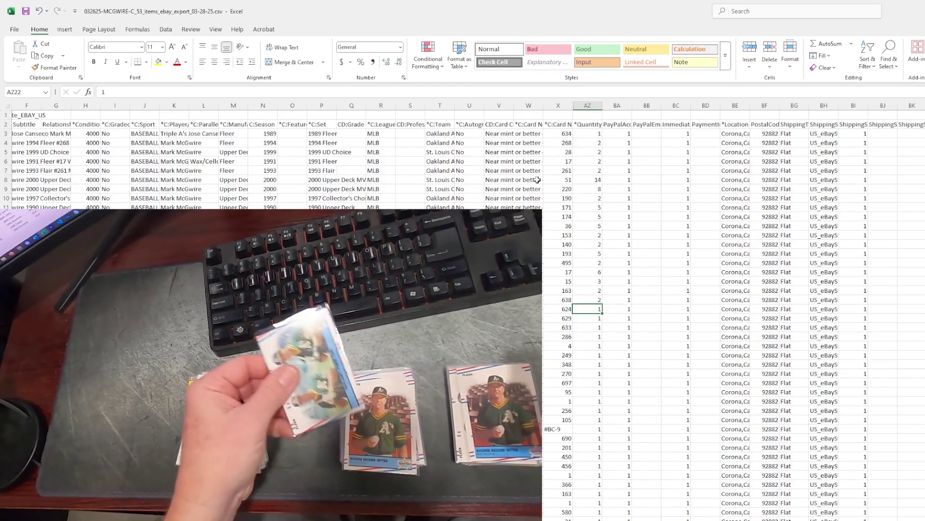
{"action": "type", "text": "2"}
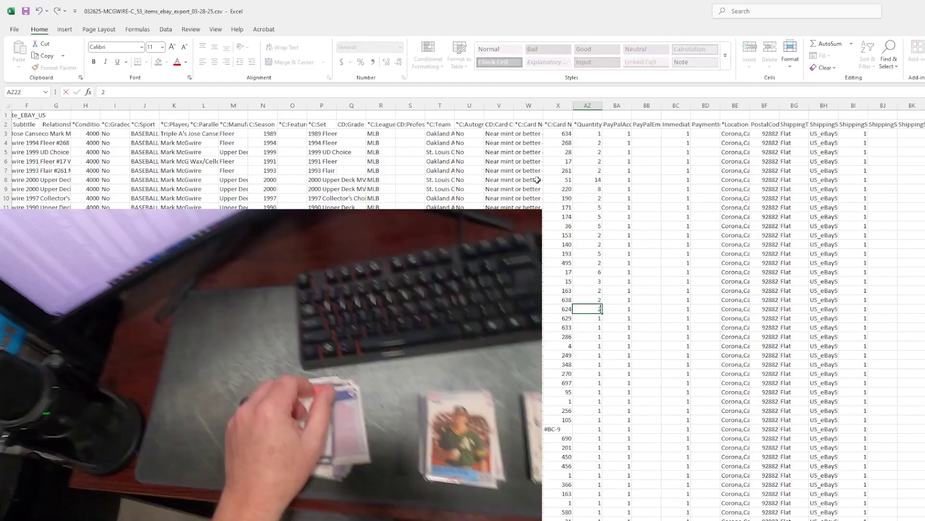
{"action": "key", "text": "Return"}
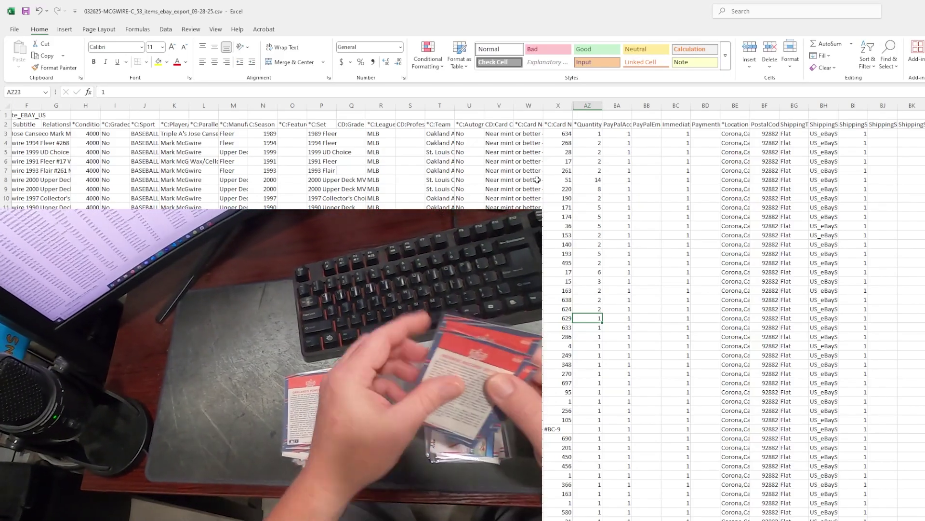
Enter the quantities 3, 2, 3 and 3 in AZ23 through AZ26 for card numbers 629, 633, 286 and 4.
{"action": "type", "text": "3"}
{"action": "key", "text": "Return"}
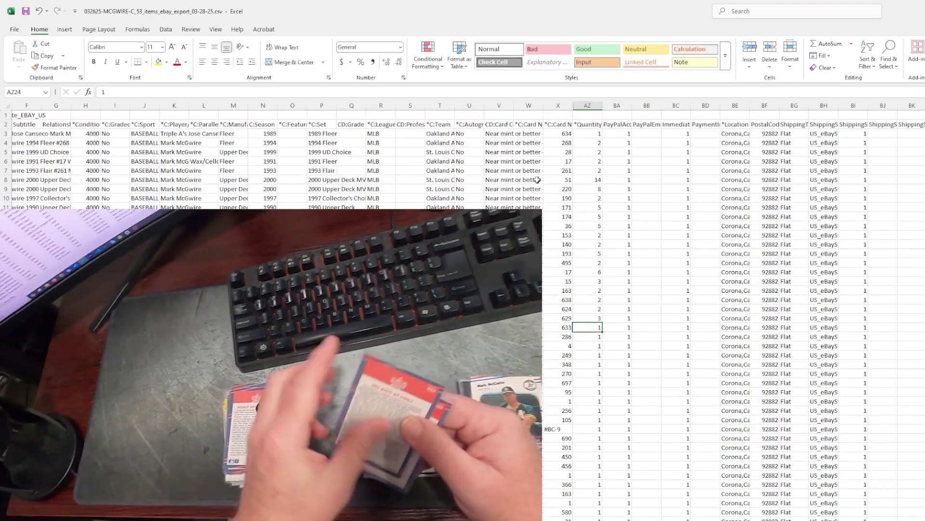
{"action": "type", "text": "2"}
{"action": "key", "text": "Return"}
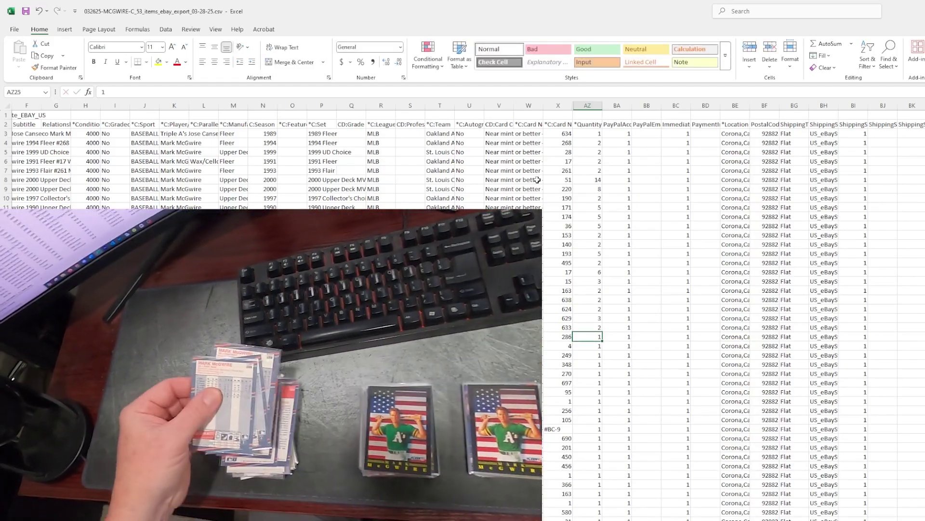
{"action": "type", "text": "3"}
{"action": "key", "text": "Return"}
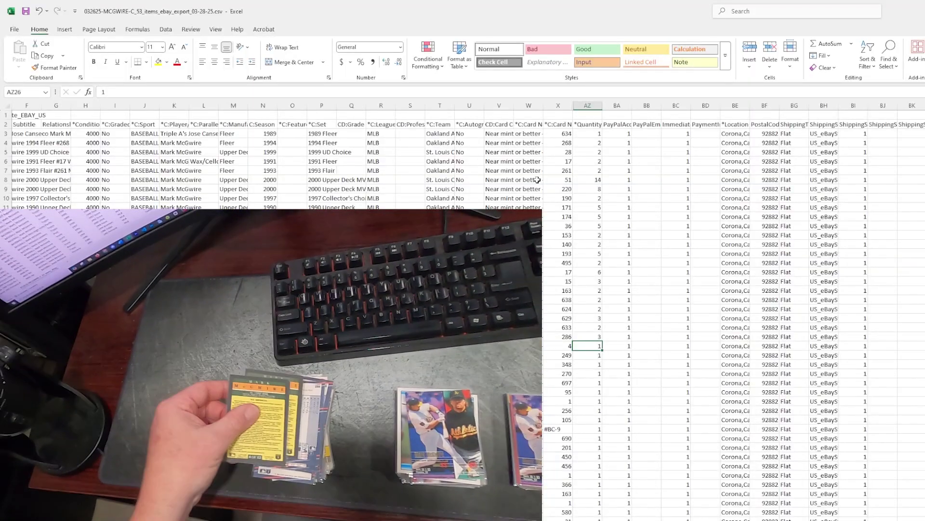
{"action": "type", "text": "3"}
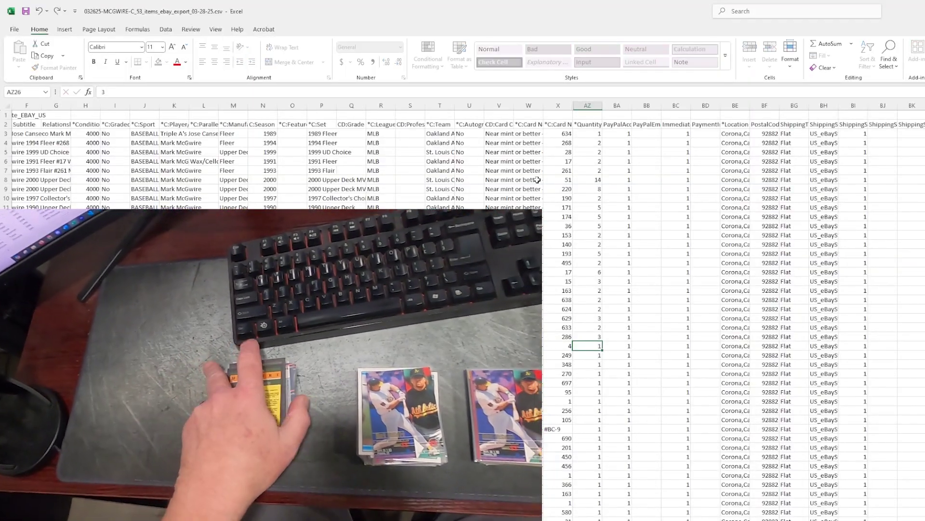
{"action": "key", "text": "Return"}
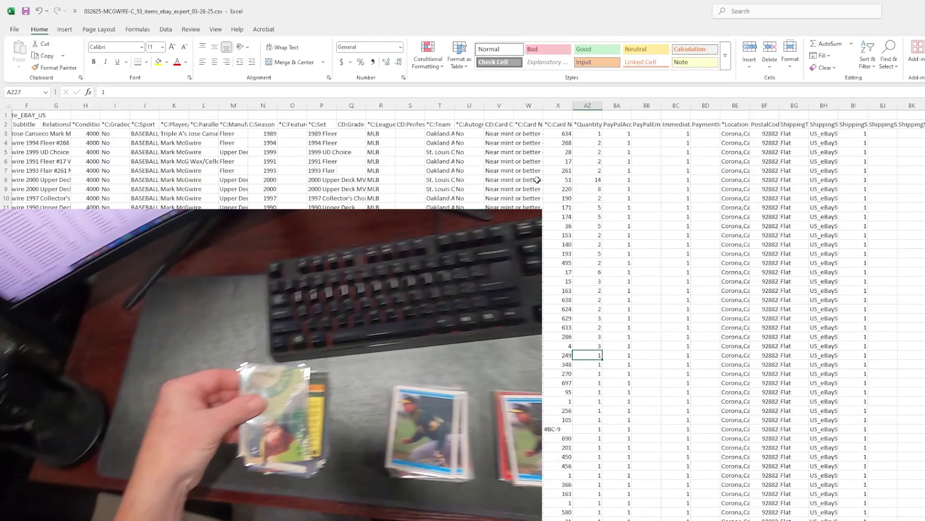
Enter the quantities 2, 3, 3 and 4 in AZ27 through AZ30 for card numbers 249, 348, 270 and 697.
{"action": "type", "text": "2"}
{"action": "key", "text": "Return"}
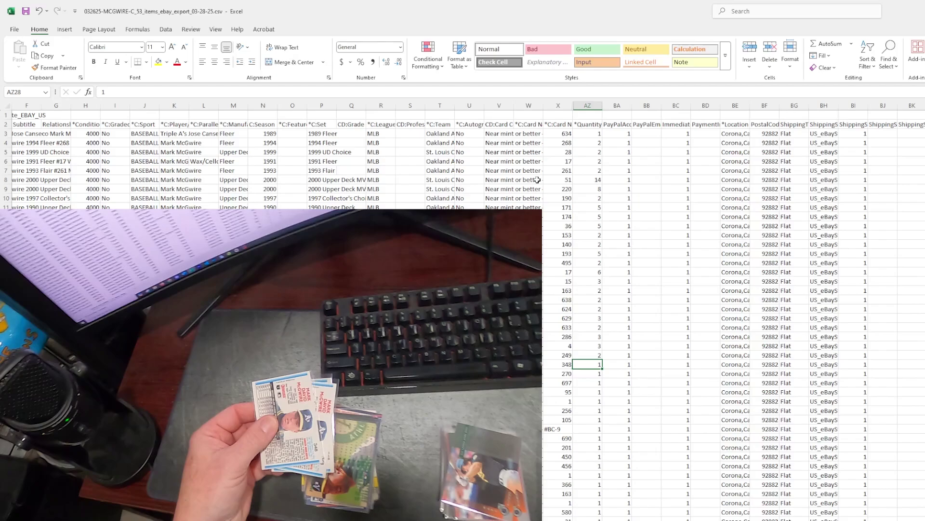
{"action": "type", "text": "3"}
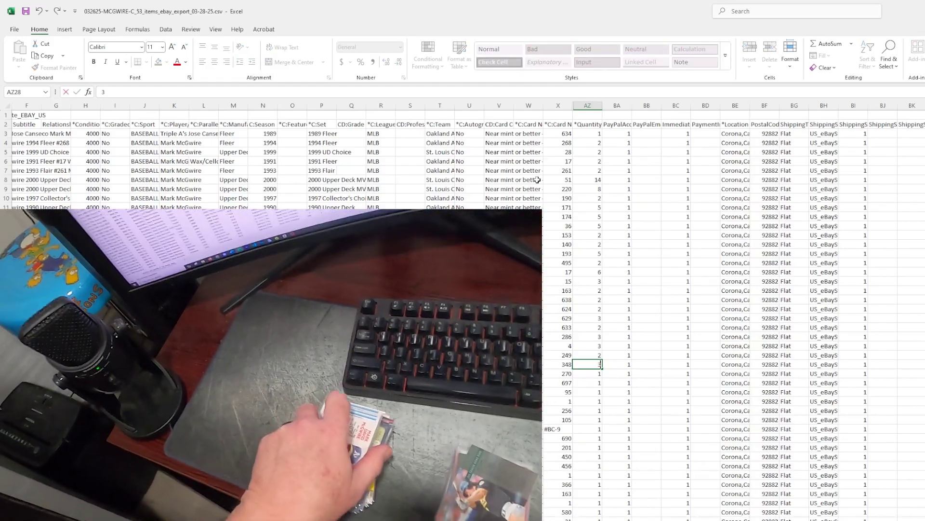
{"action": "key", "text": "Return"}
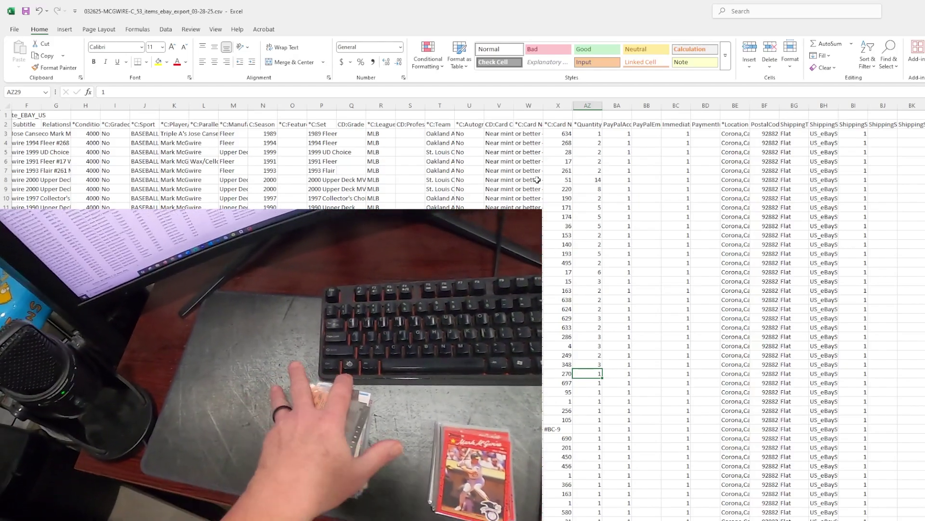
{"action": "type", "text": "3"}
{"action": "key", "text": "Return"}
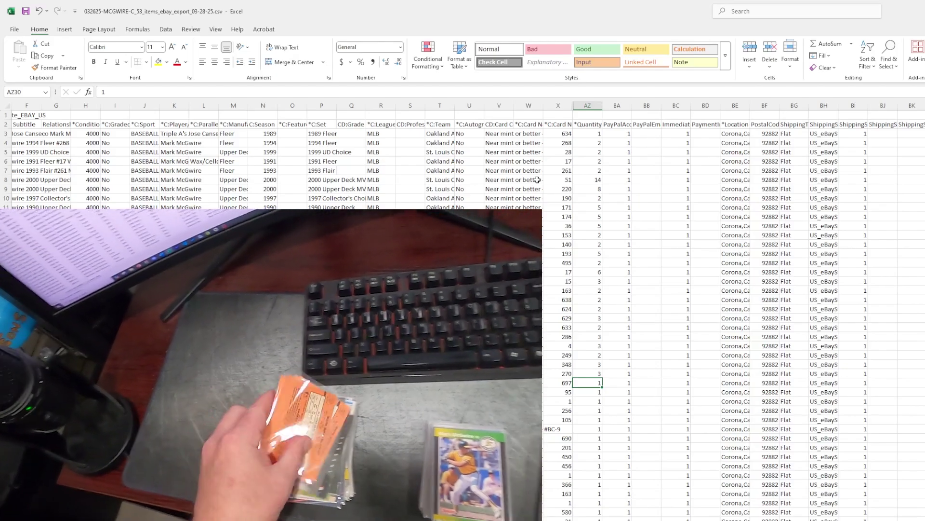
{"action": "type", "text": "4"}
{"action": "key", "text": "Return"}
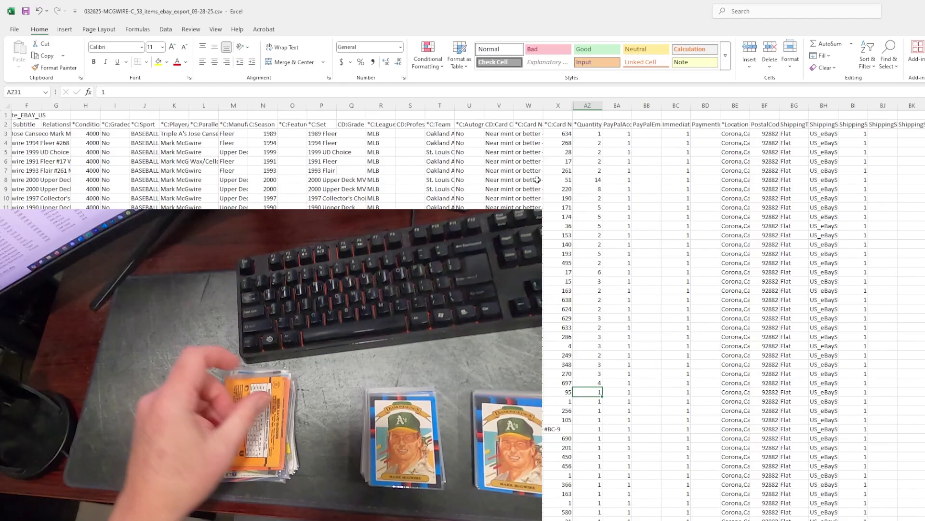
Enter the quantities 2, 6, 2 and 2 in AZ31 through AZ34 for card numbers 95, 1, 256 and 105.
{"action": "type", "text": "2"}
{"action": "key", "text": "Return"}
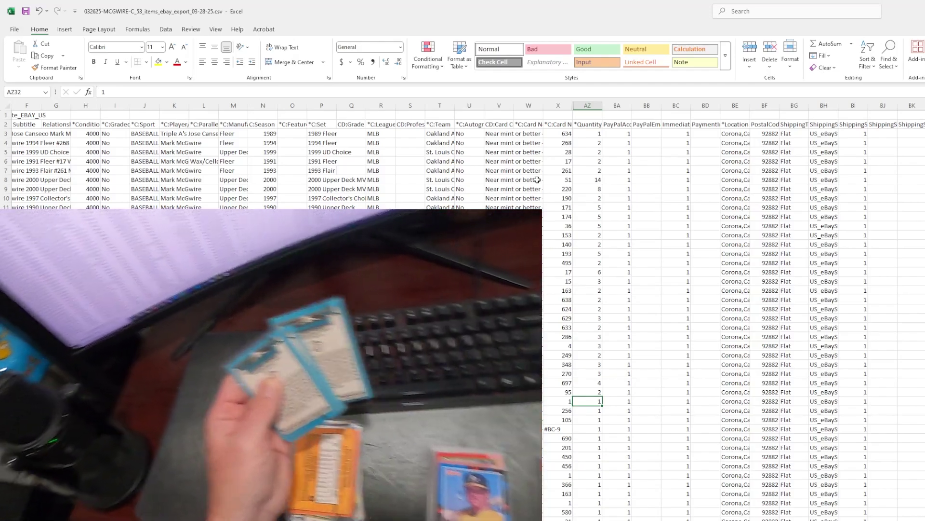
{"action": "type", "text": "6"}
{"action": "key", "text": "Return"}
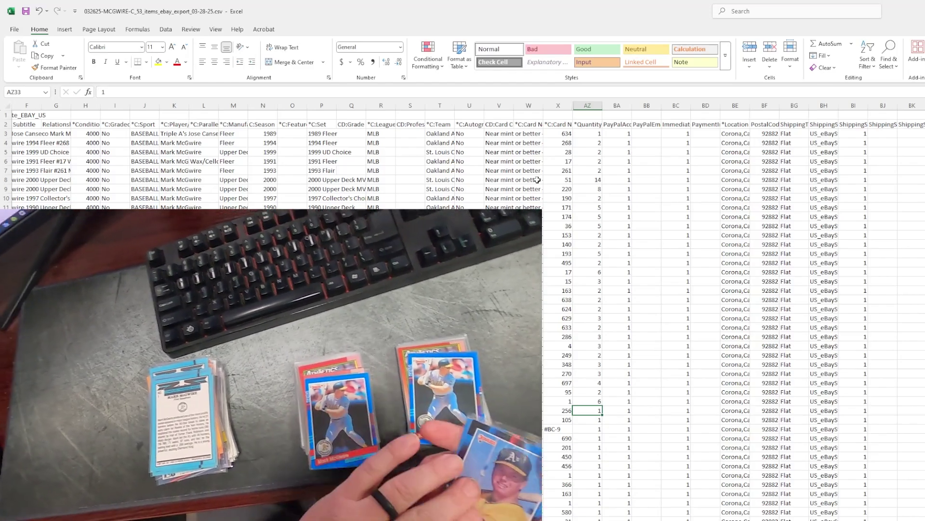
{"action": "type", "text": "2"}
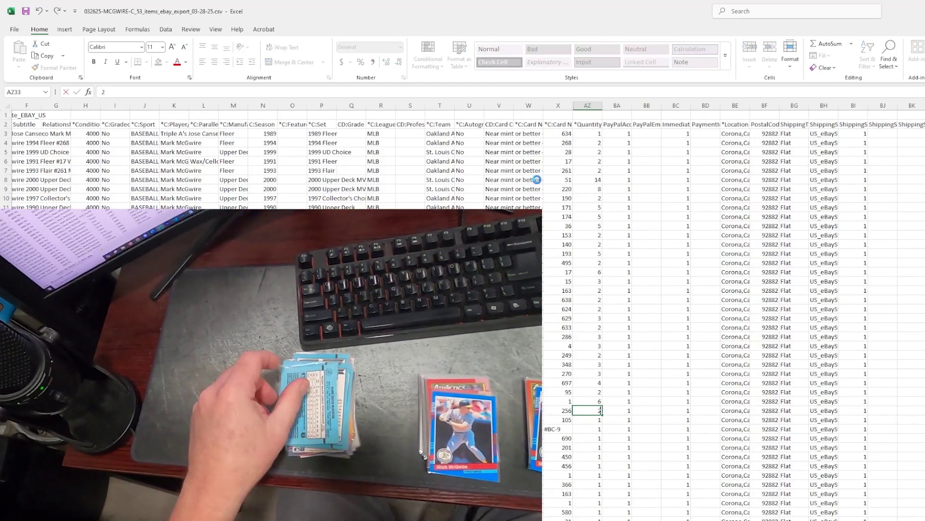
{"action": "key", "text": "Return"}
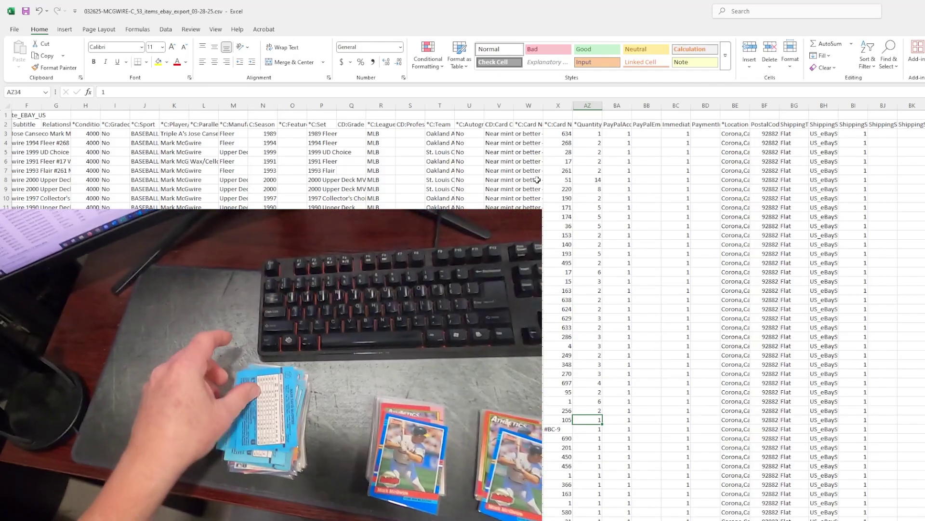
{"action": "type", "text": "2"}
{"action": "key", "text": "Return"}
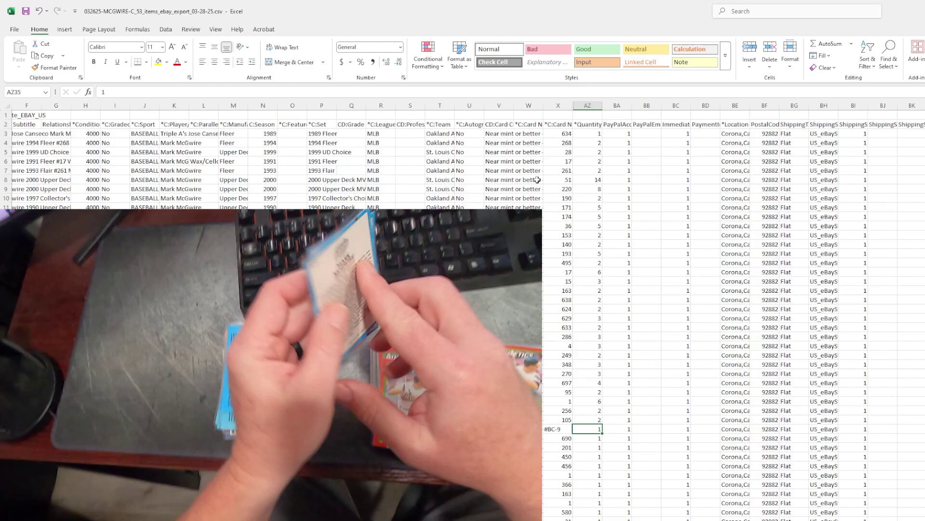
Enter the quantities 2, 3 and 2 in AZ35 through AZ37 for card numbers #BC-9, 690 and 201.
{"action": "type", "text": "2"}
{"action": "key", "text": "Return"}
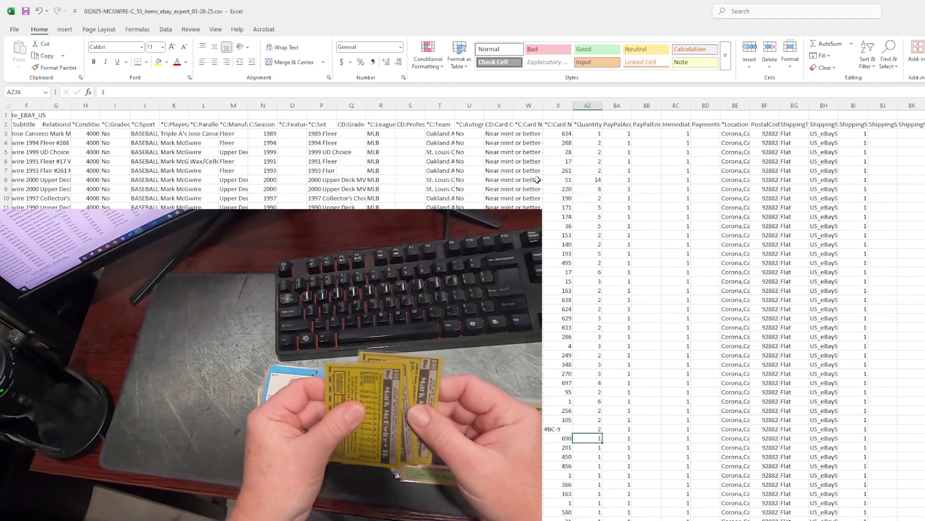
{"action": "type", "text": "3"}
{"action": "key", "text": "Return"}
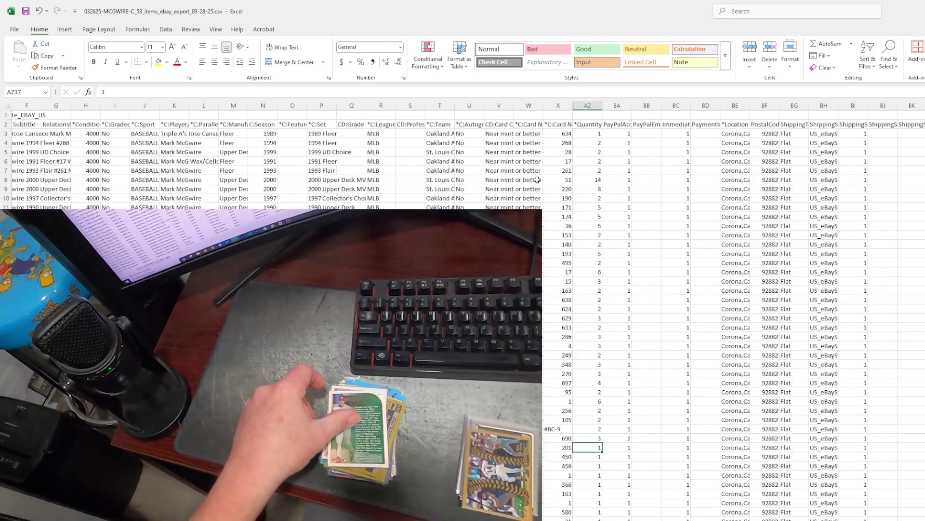
{"action": "type", "text": "2"}
{"action": "key", "text": "Return"}
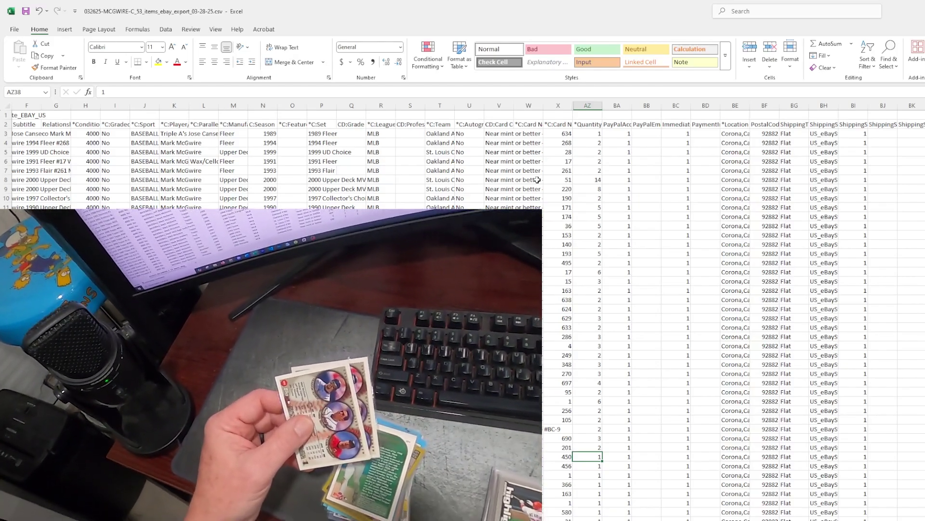
Set the quantity to 2 in AZ38, AZ39 and AZ40 for card numbers 450, 456 and 1.
{"action": "type", "text": "2"}
{"action": "key", "text": "Return"}
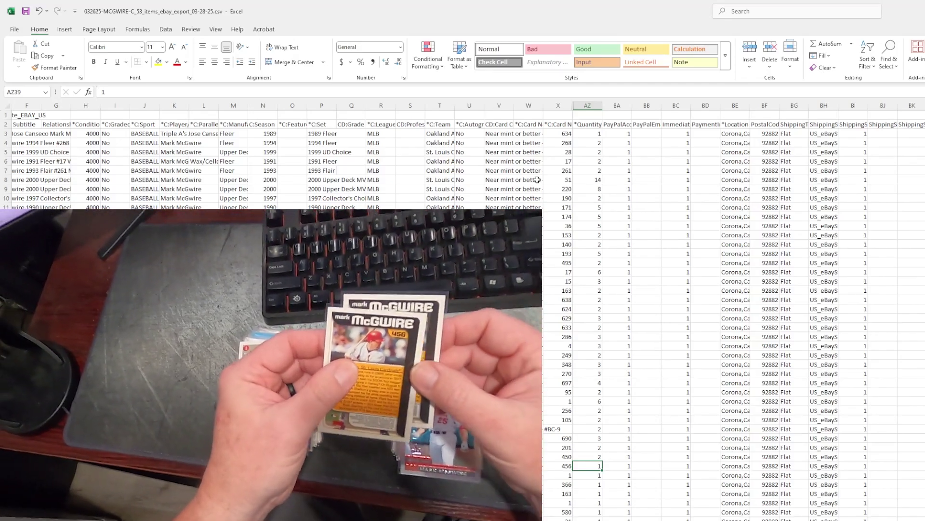
{"action": "type", "text": "2"}
{"action": "key", "text": "Return"}
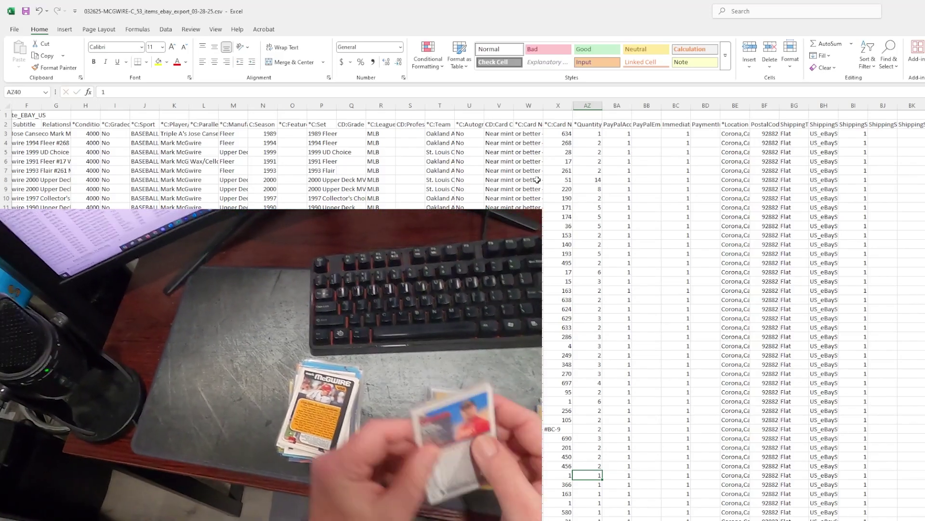
{"action": "type", "text": "2"}
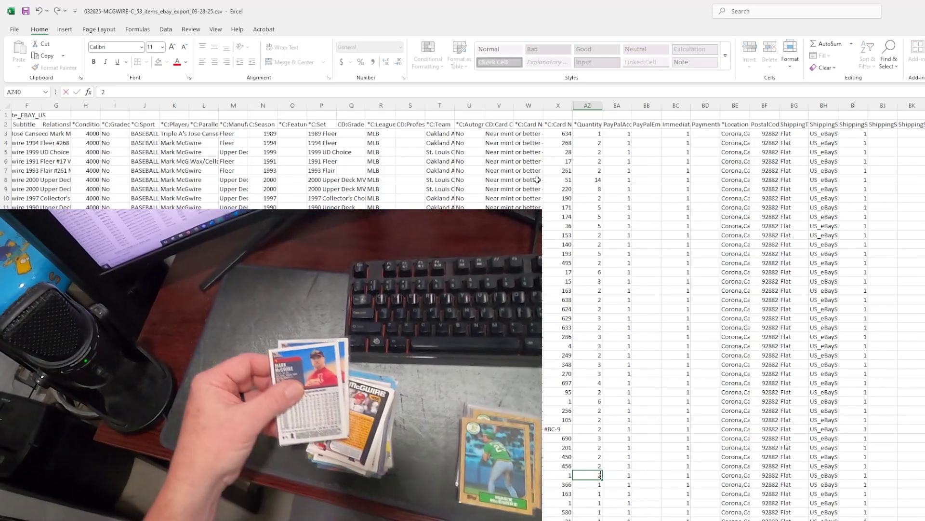
{"action": "key", "text": "Return"}
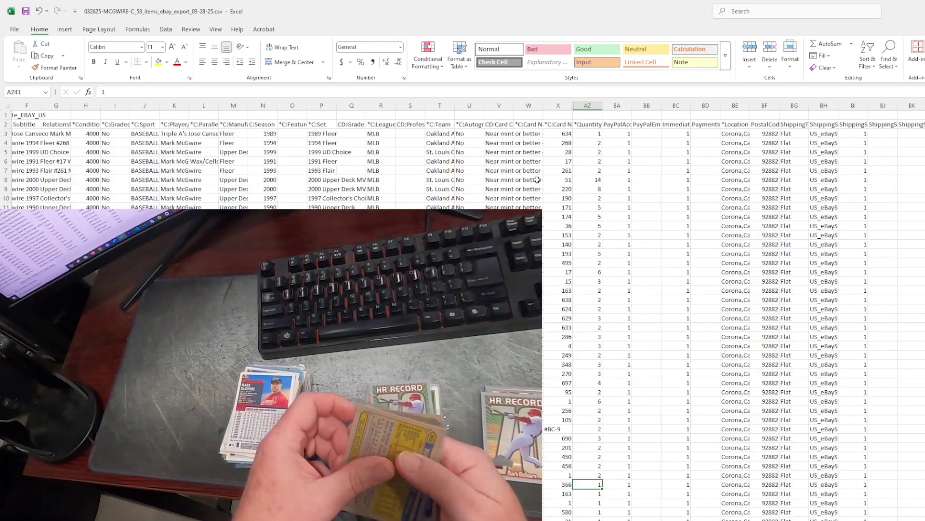
Enter the quantities 4, 2, 3 and 5 in AZ41 through AZ44 for card numbers 366, 163, 1 and 580.
{"action": "type", "text": "4"}
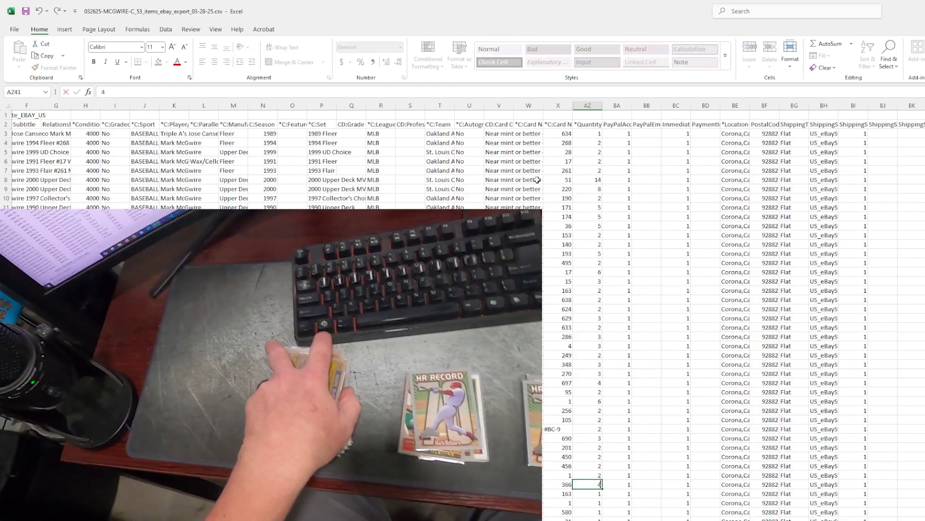
{"action": "key", "text": "Return"}
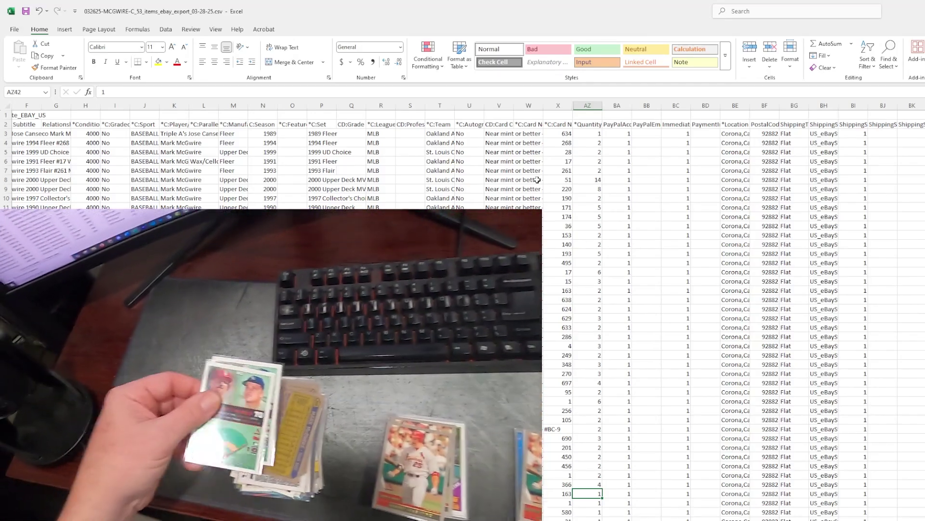
{"action": "type", "text": "2"}
{"action": "key", "text": "Return"}
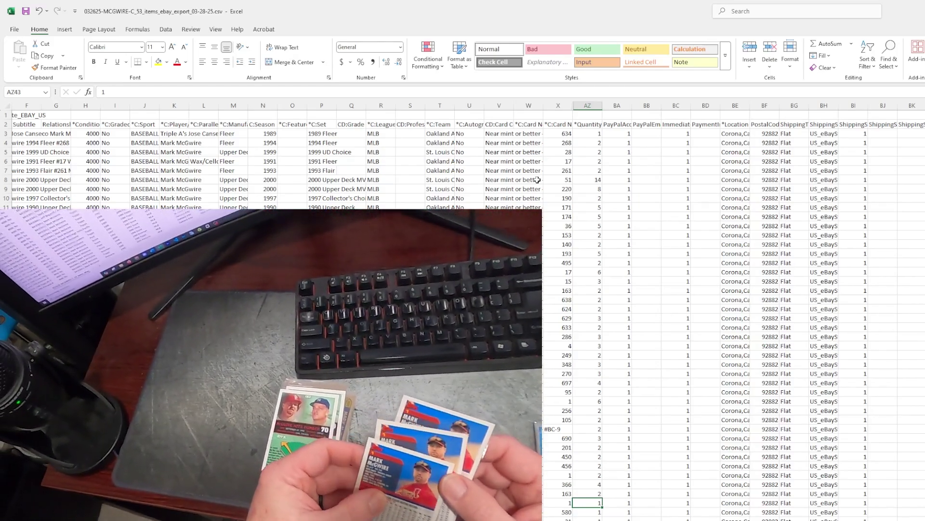
{"action": "type", "text": "3"}
{"action": "key", "text": "Return"}
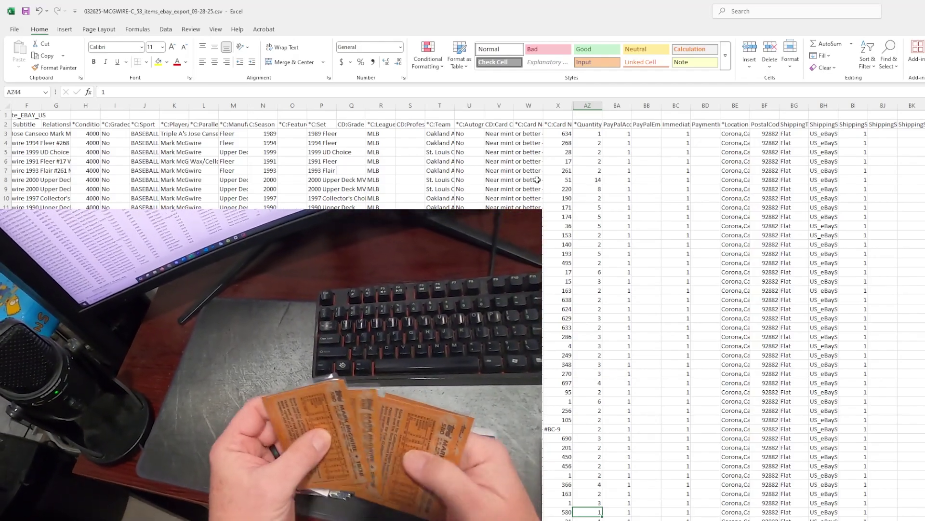
{"action": "type", "text": "5"}
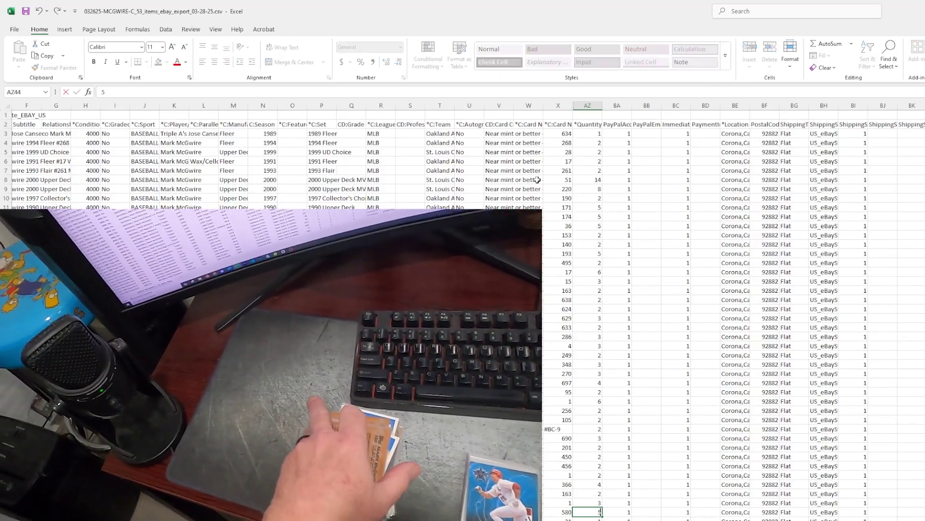
{"action": "key", "text": "Return"}
Enter a quantity of 3 in AZ45 for card number 31 and 5 in AZ46 for card number 70.
{"action": "scroll", "coordinate": [639, 321], "scroll_direction": "down", "scroll_amount": 5}
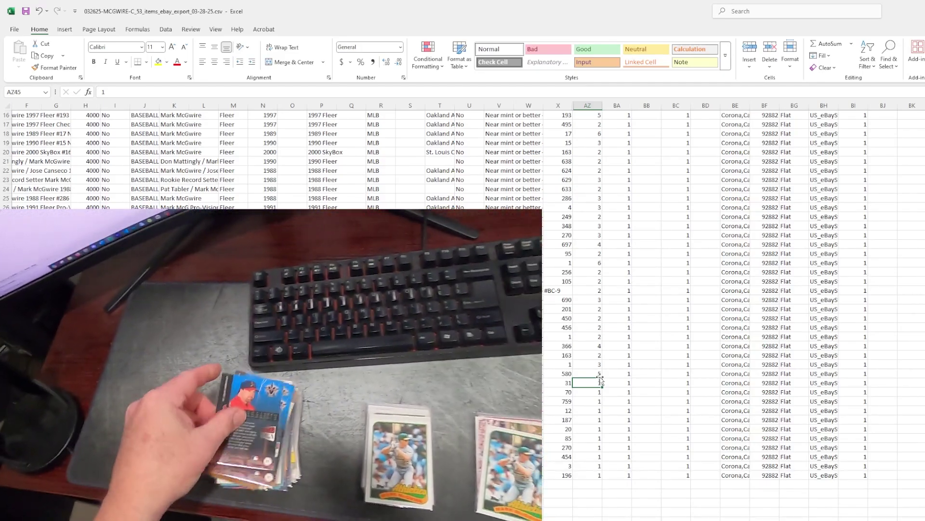
{"action": "type", "text": "3"}
{"action": "key", "text": "Return"}
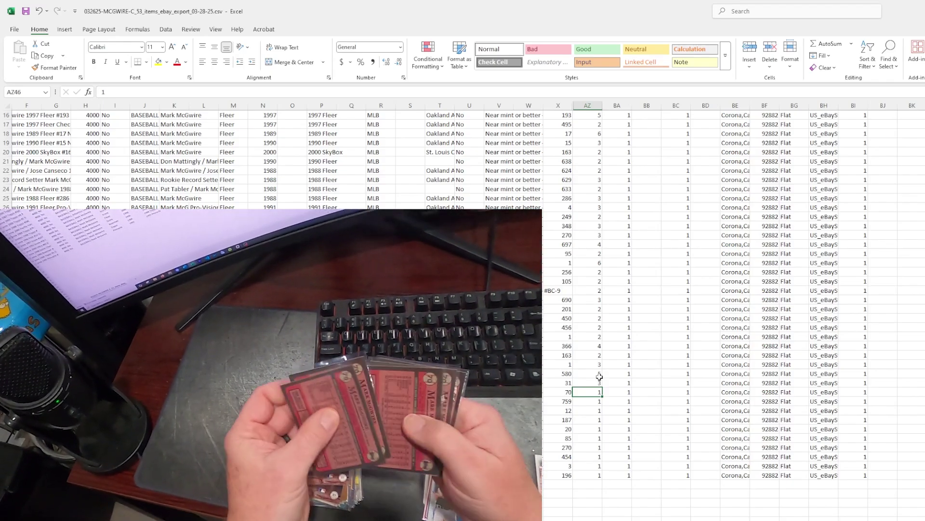
{"action": "type", "text": "5"}
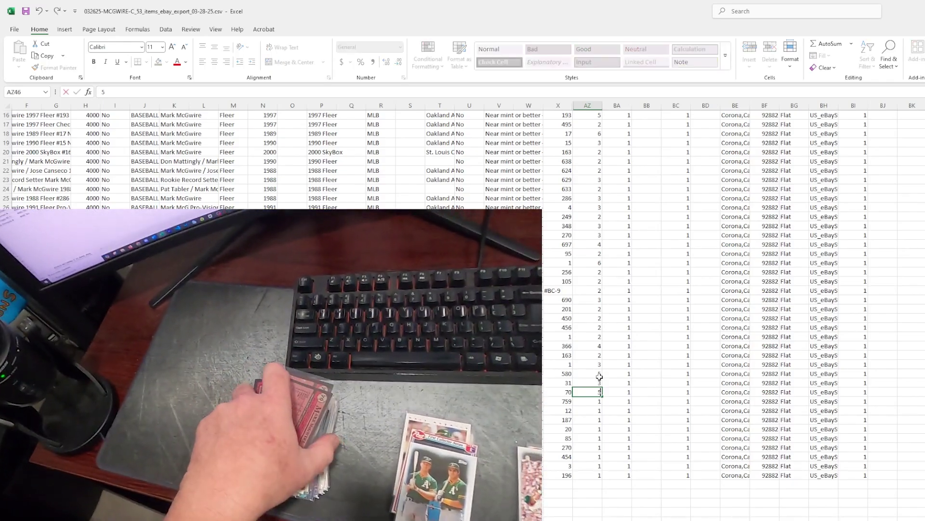
{"action": "key", "text": "Return"}
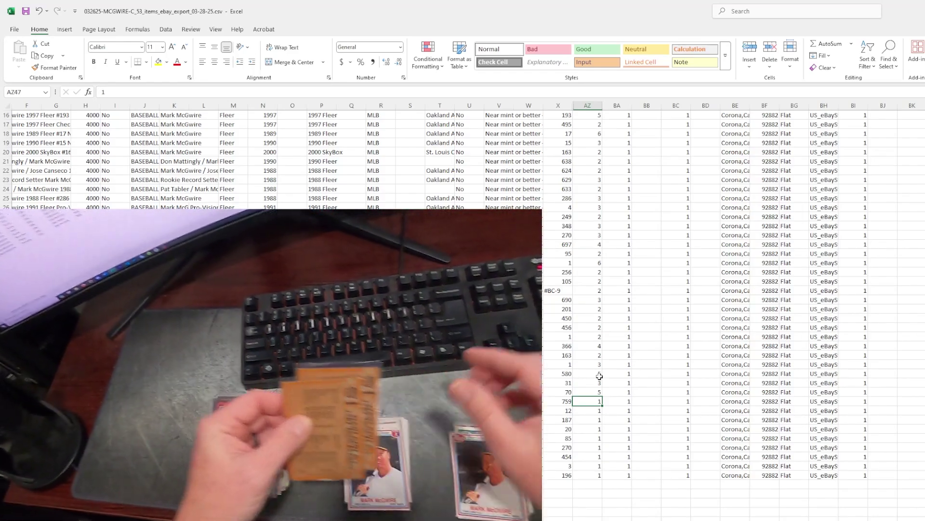
Set the quantity to 2 in AZ47 through AZ51 for card numbers 759, 12, 187, 20 and 85.
{"action": "type", "text": "2"}
{"action": "key", "text": "Return"}
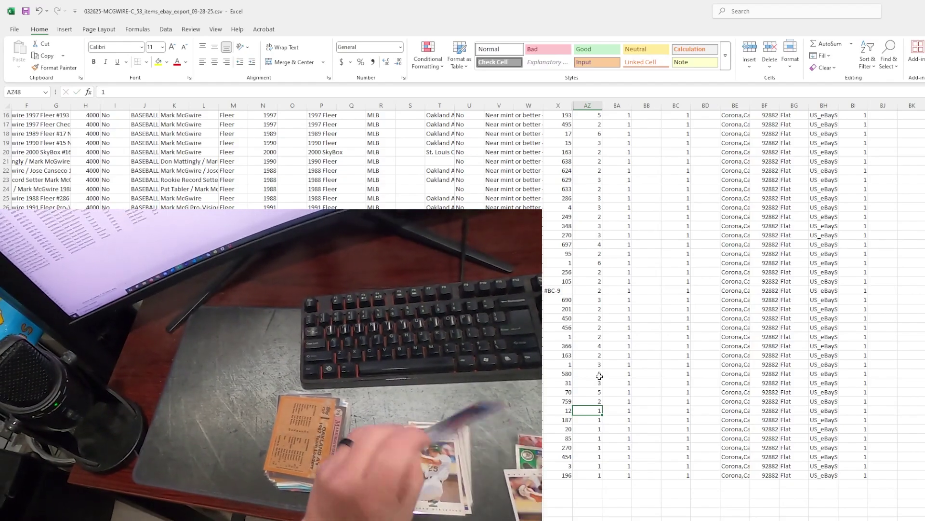
{"action": "key", "text": "Return"}
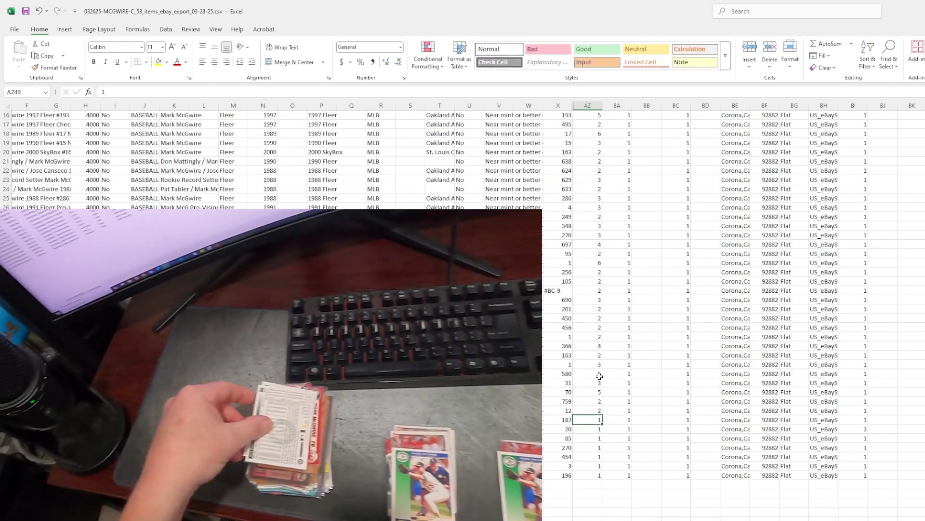
{"action": "type", "text": "2"}
{"action": "key", "text": "Return"}
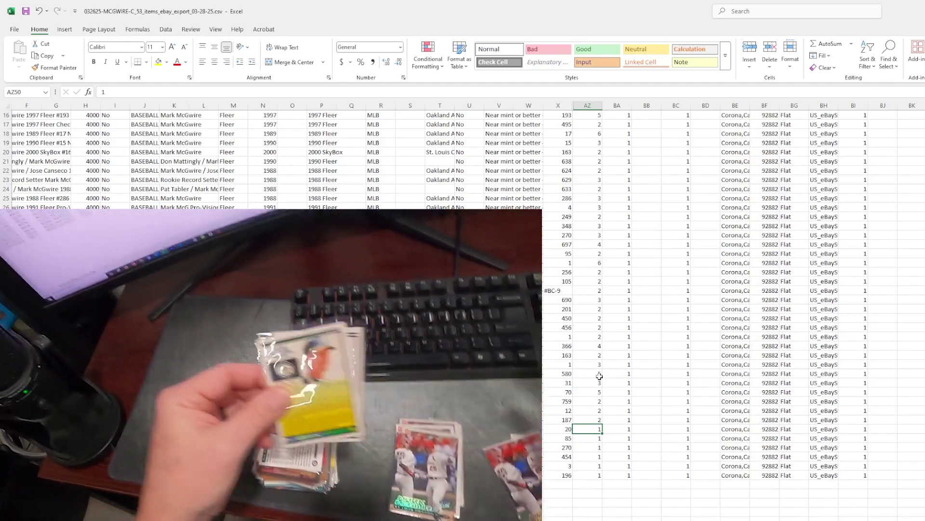
{"action": "type", "text": "2"}
{"action": "key", "text": "Return"}
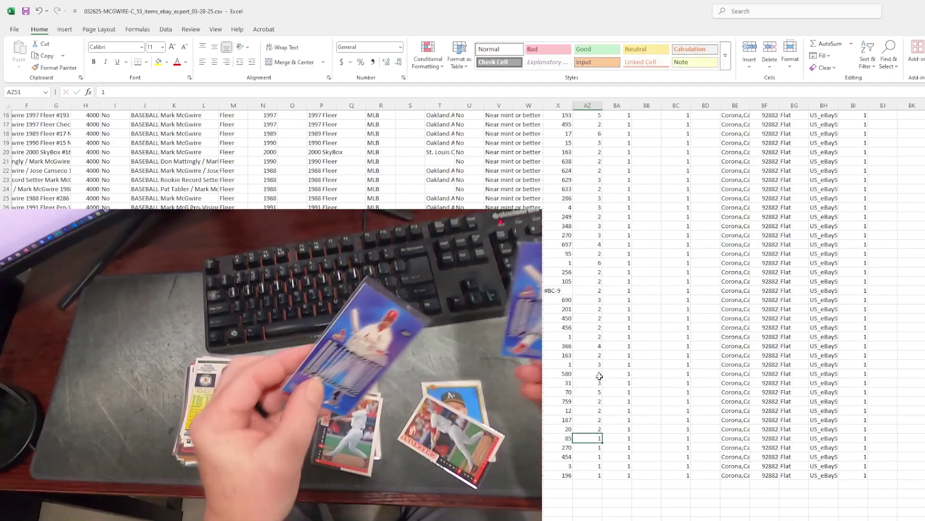
{"action": "type", "text": "2"}
{"action": "key", "text": "Return"}
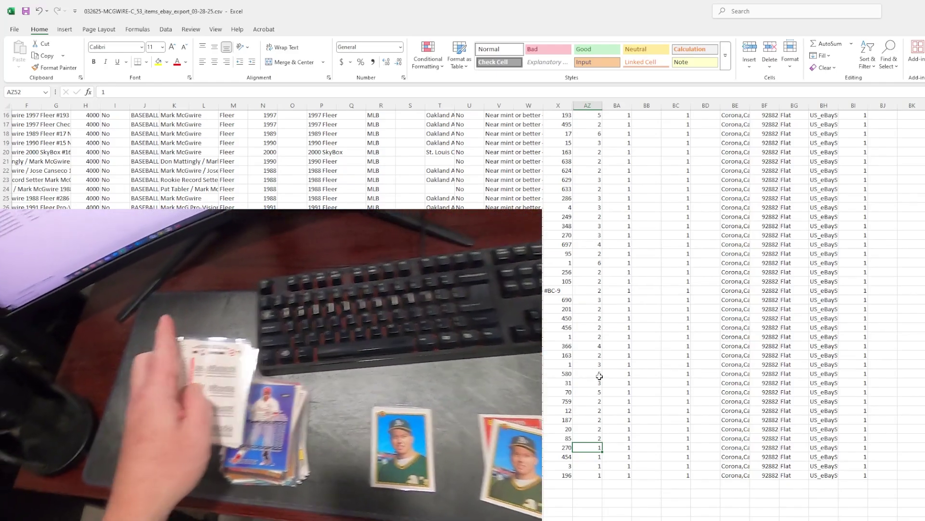
Enter the quantities 5, 2 and 3 in AZ52 through AZ54 for card numbers 270, 454 and 3.
{"action": "type", "text": "5"}
{"action": "key", "text": "Return"}
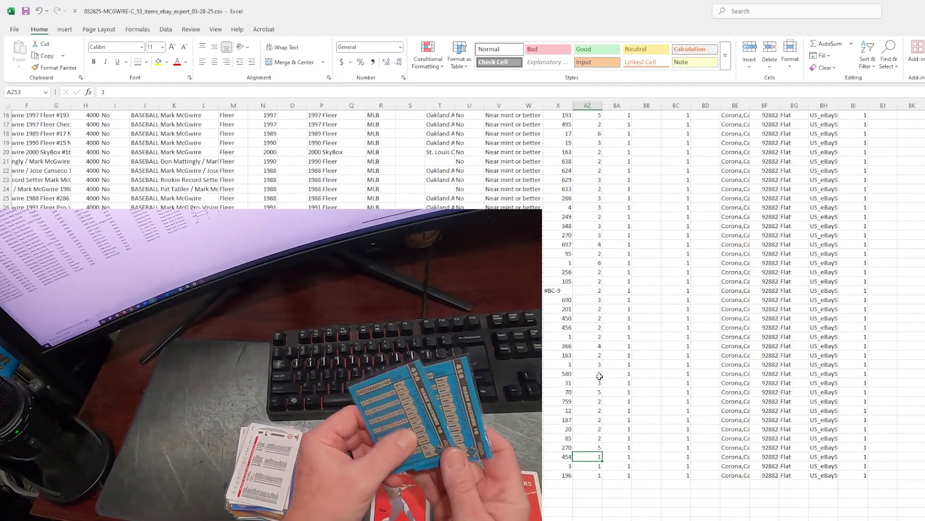
{"action": "type", "text": "2"}
{"action": "key", "text": "Return"}
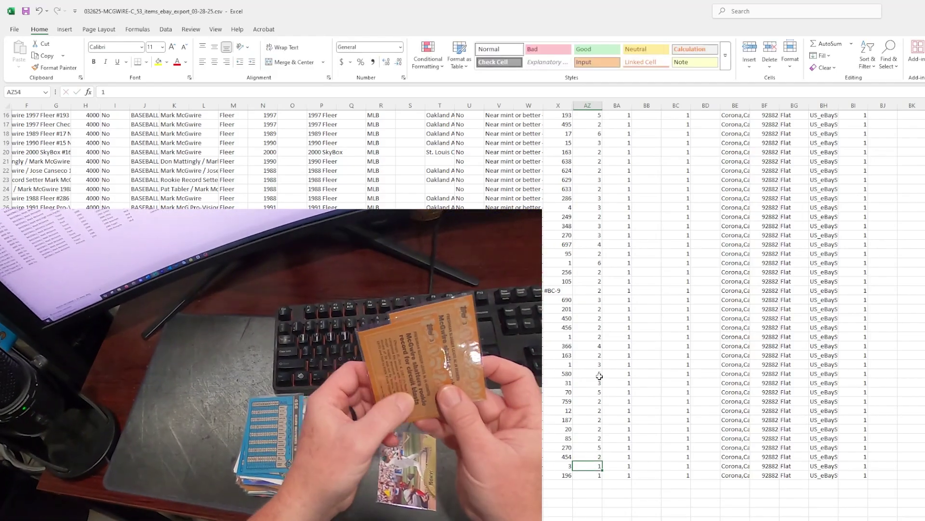
{"action": "type", "text": "3"}
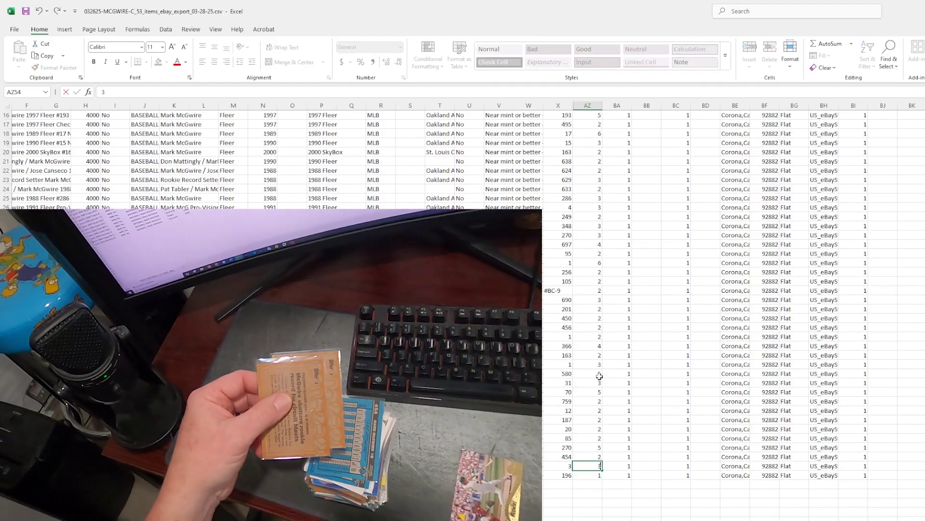
{"action": "key", "text": "Return"}
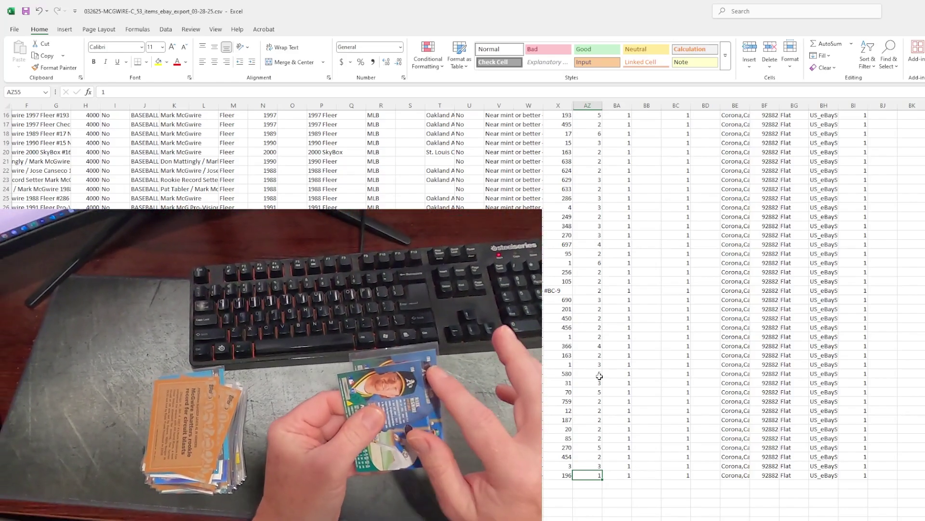
Set the quantity to 2 in AZ55 for card number 196 in the last listing row.
{"action": "key", "text": "Left"}
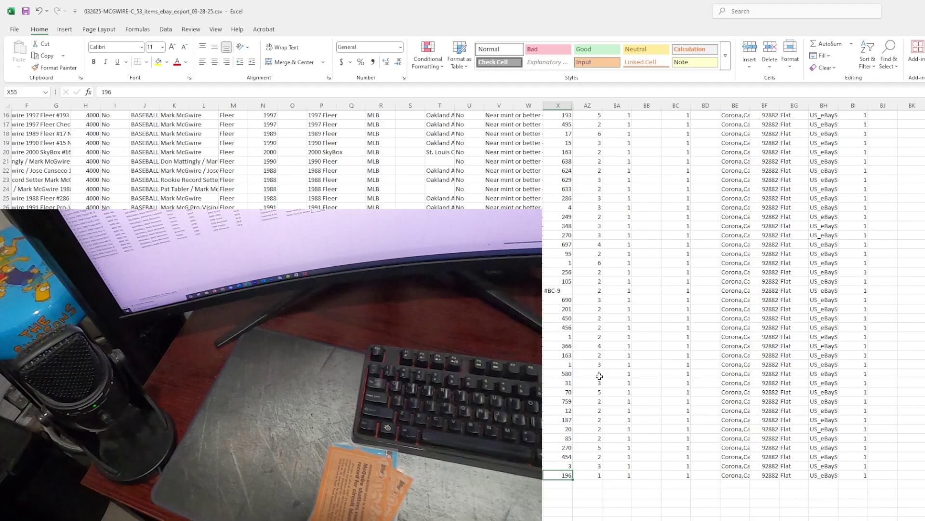
{"action": "key", "text": "Right"}
{"action": "type", "text": "2"}
{"action": "key", "text": "Return"}
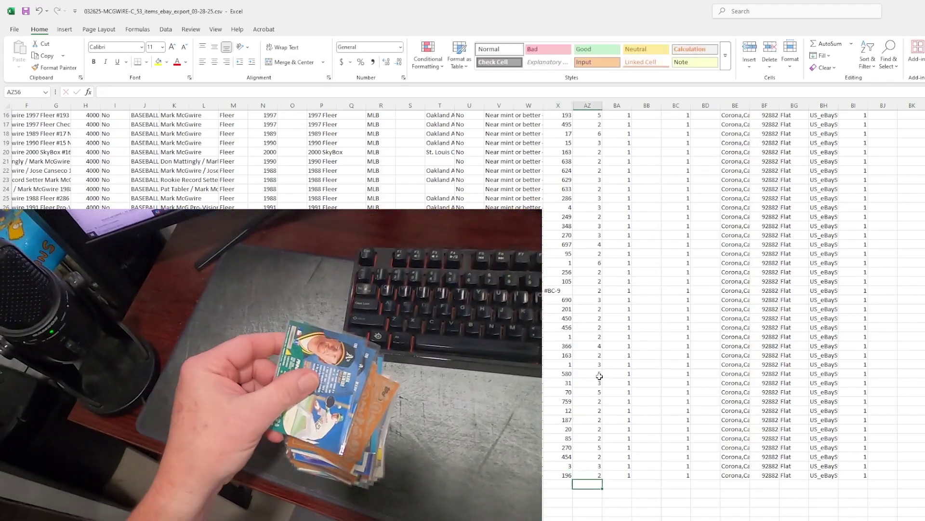